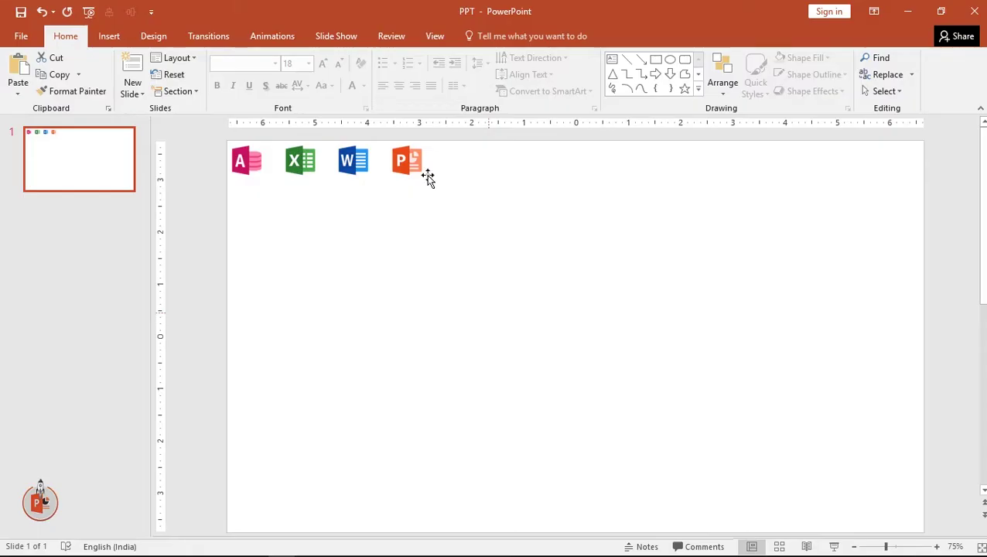
Draw a full-width rectangle across the lower part of the slide
left_click(109, 36)
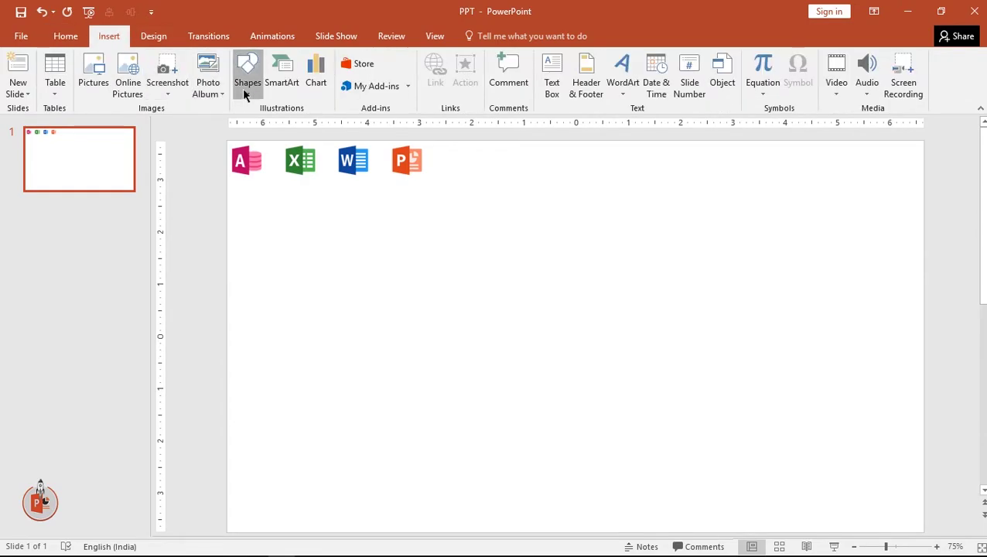
left_click(244, 83)
left_click(285, 125)
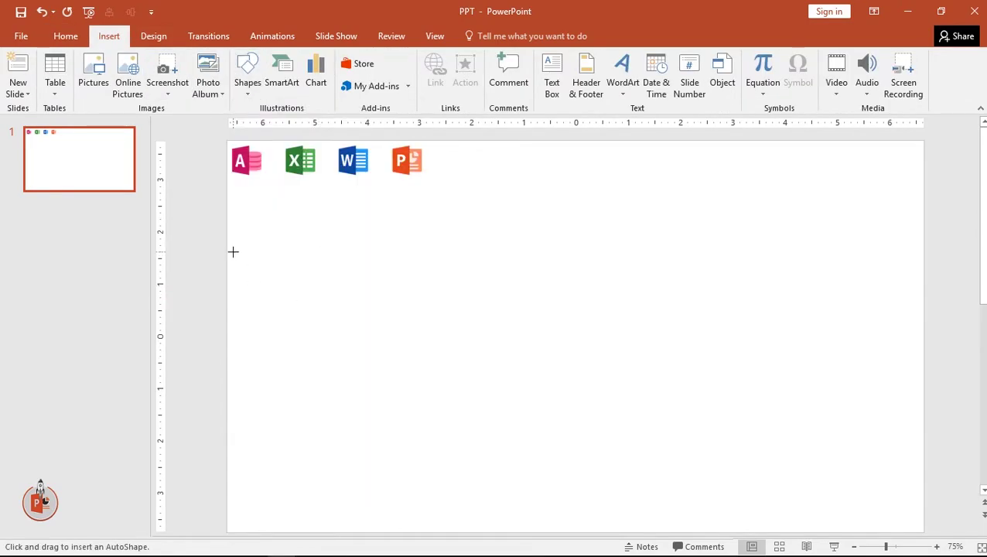
left_click_drag(227, 276, 924, 526)
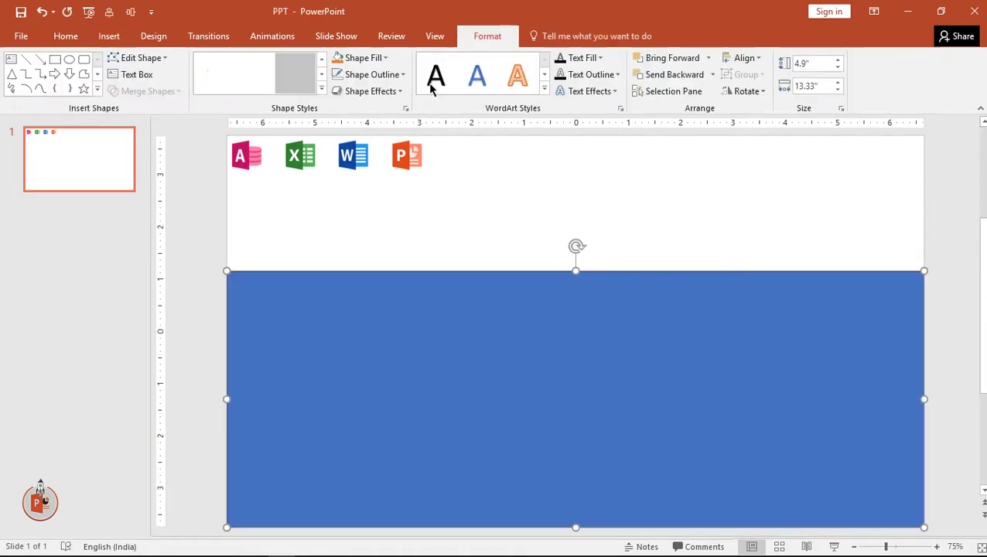
Remove the rectangle's outline with No Outline
left_click(378, 77)
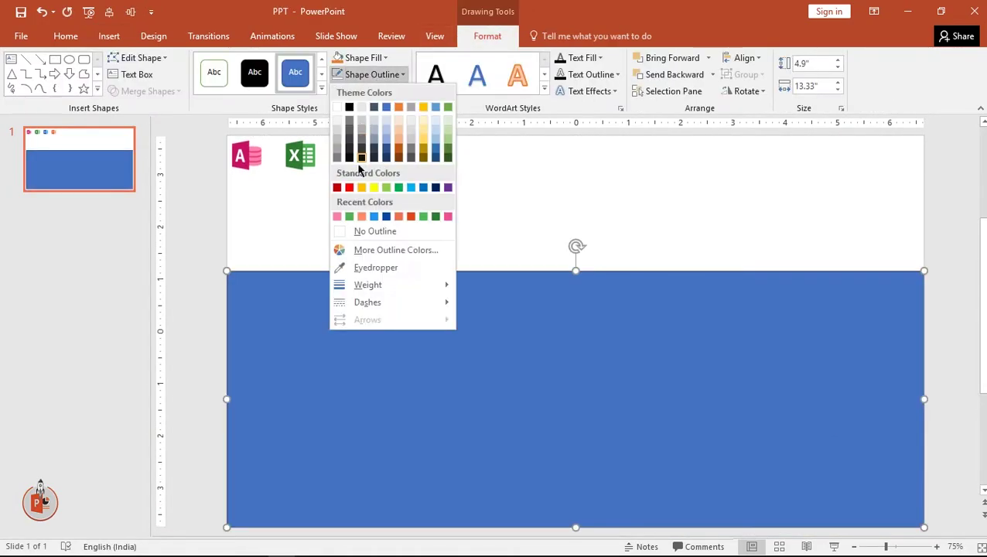
left_click(361, 230)
left_click(473, 394)
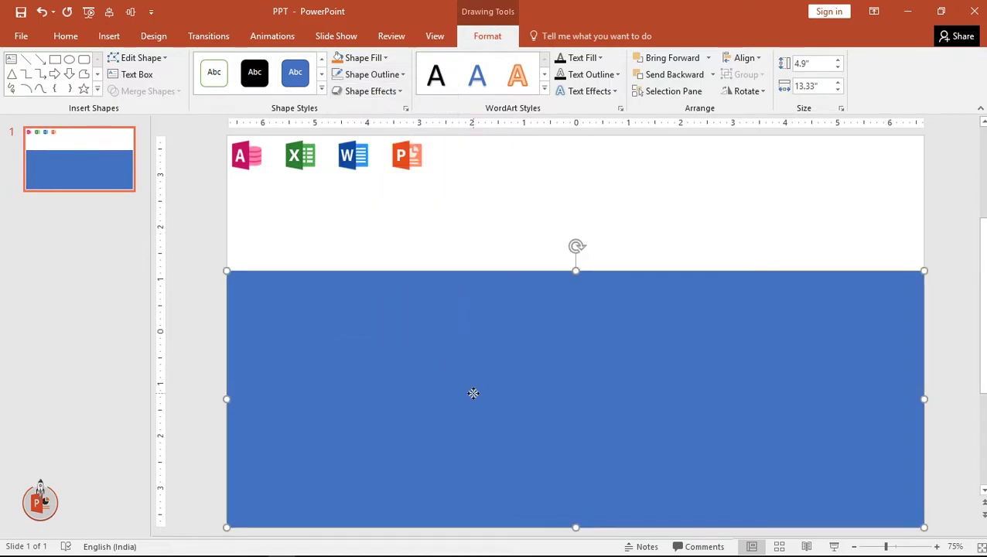
right_click(473, 394)
Apply the grey radial preset gradient to the rectangle and move the middle stop to 39%
left_click(526, 382)
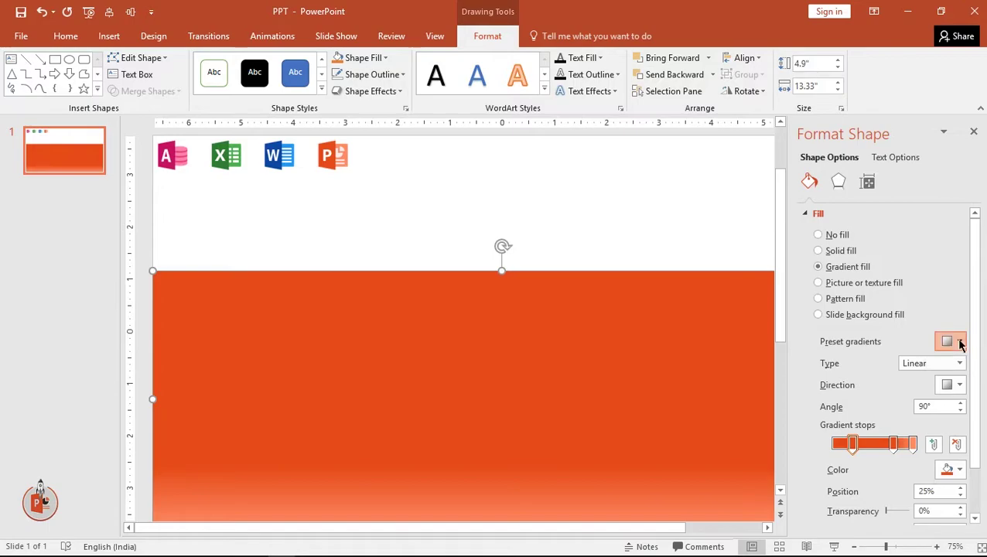
left_click(954, 341)
left_click(876, 397)
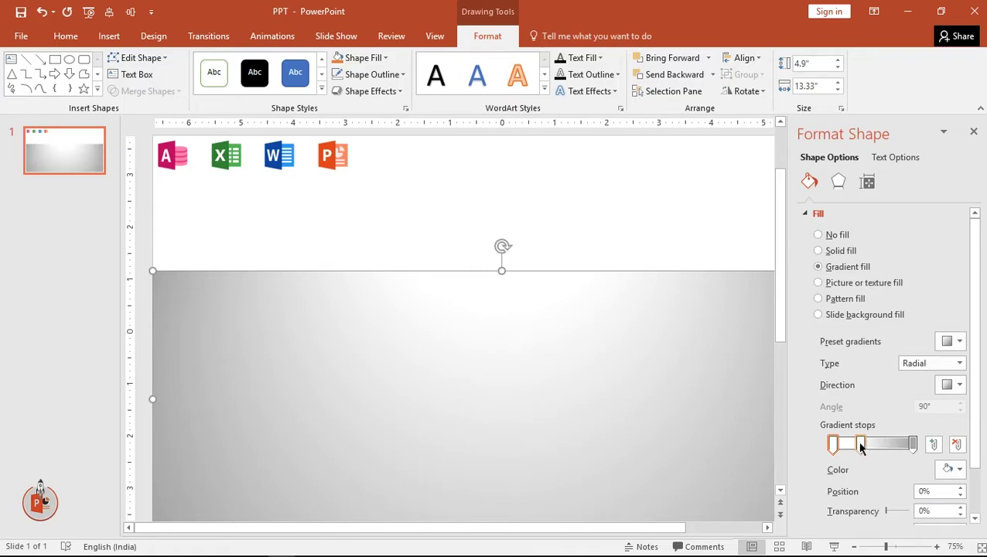
left_click_drag(861, 444, 871, 446)
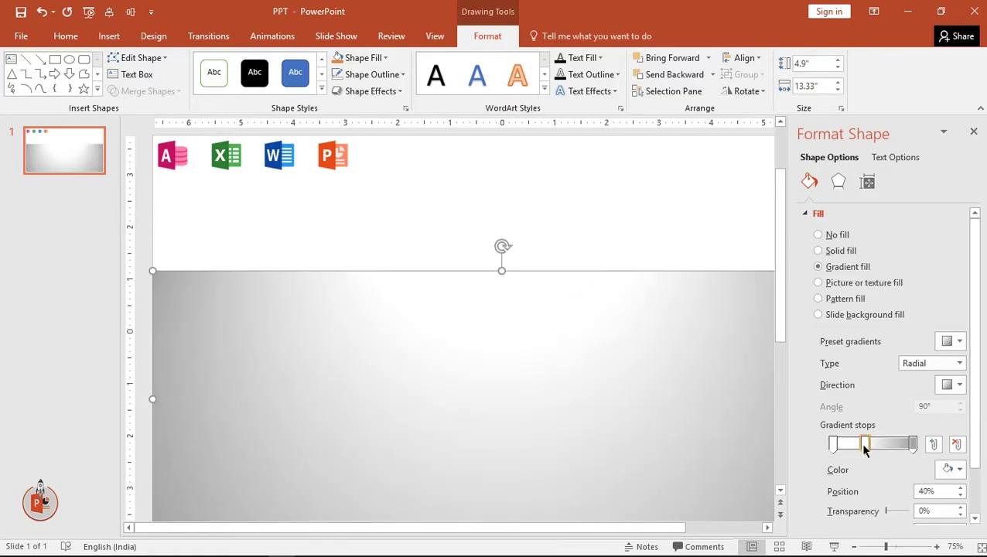
left_click(973, 132)
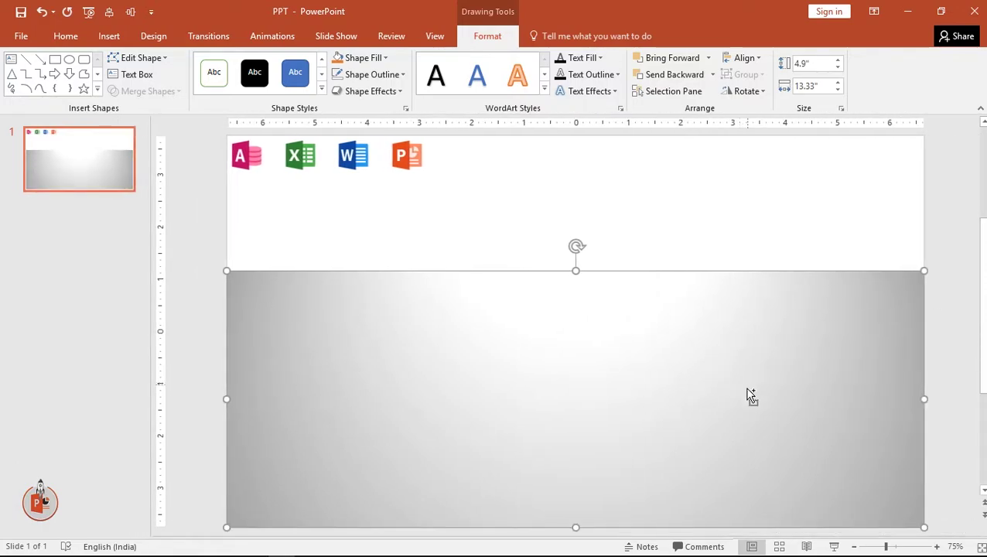
Duplicate the gradient rectangle upward, shrink it into a short band, and outline it black
left_click_drag(724, 399, 726, 266)
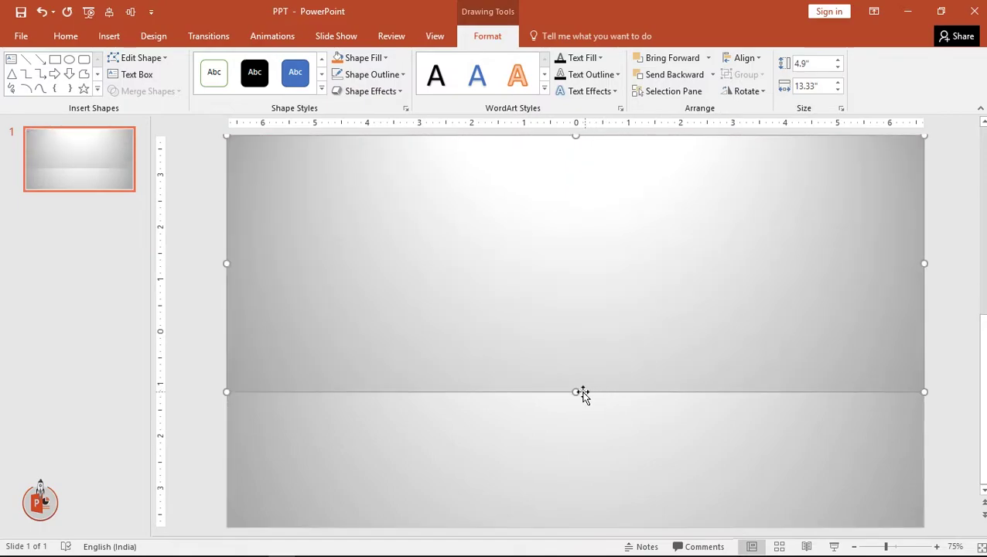
left_click_drag(575, 392, 567, 270)
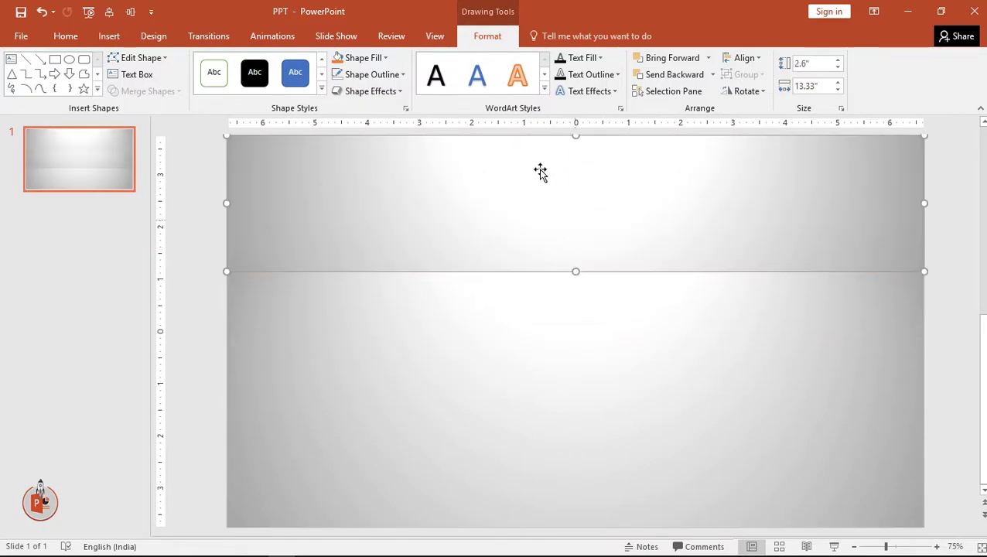
left_click(372, 75)
left_click(347, 105)
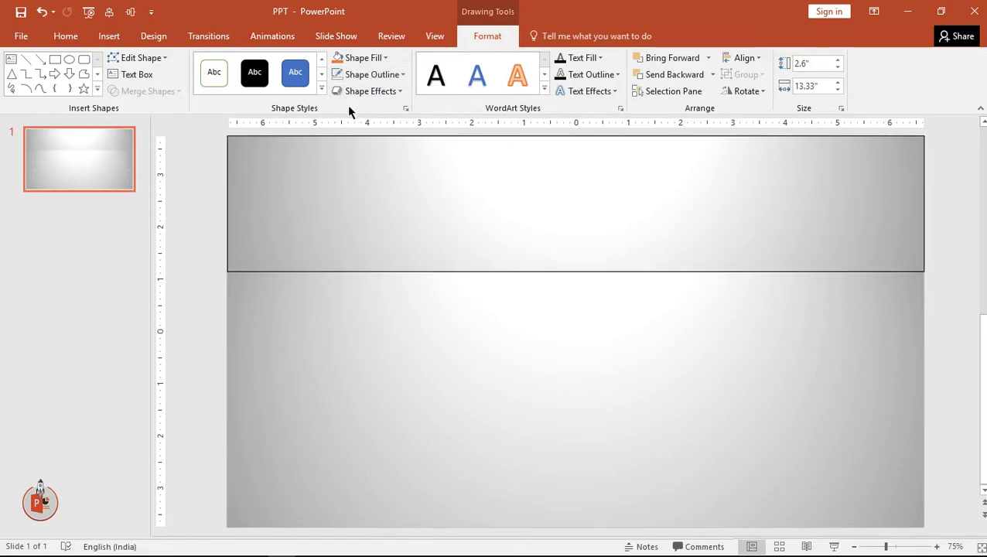
left_click(196, 286)
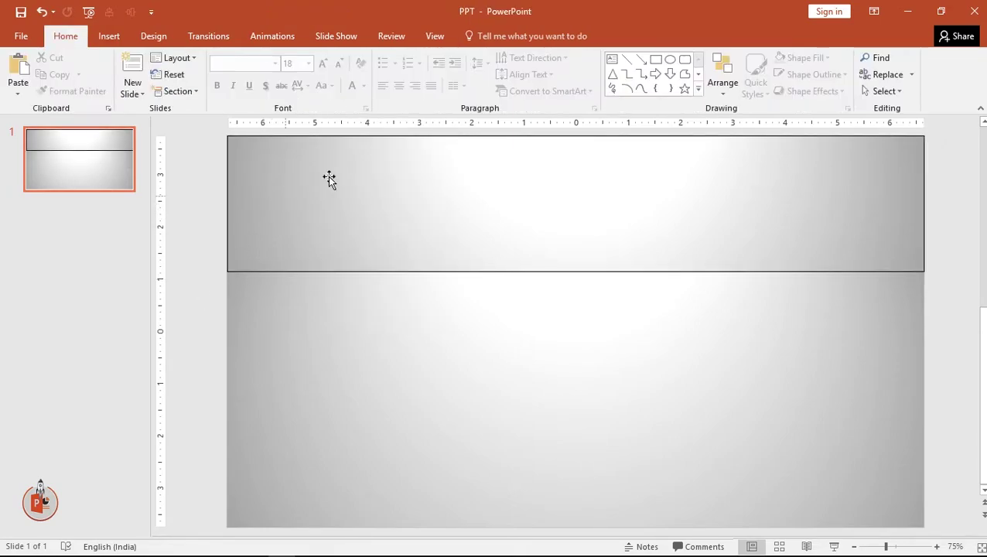
Flip the top band vertically and nudge it down to uncover the icons
left_click(533, 186)
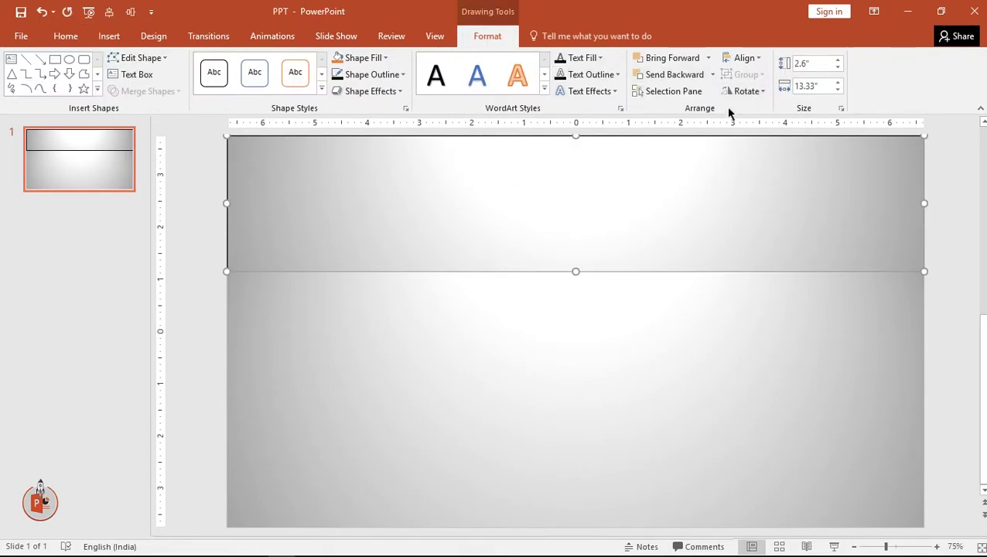
left_click(747, 92)
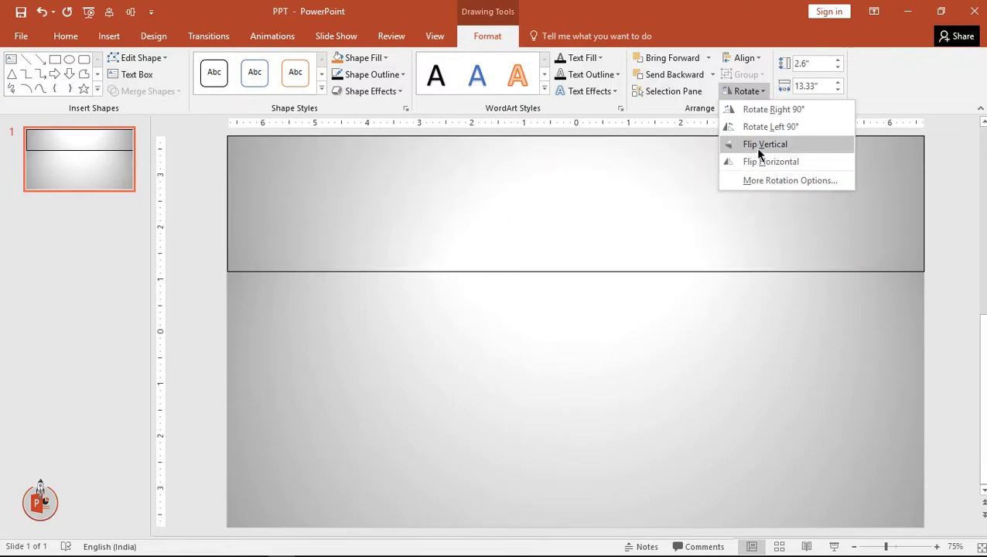
left_click(741, 147)
left_click(202, 358)
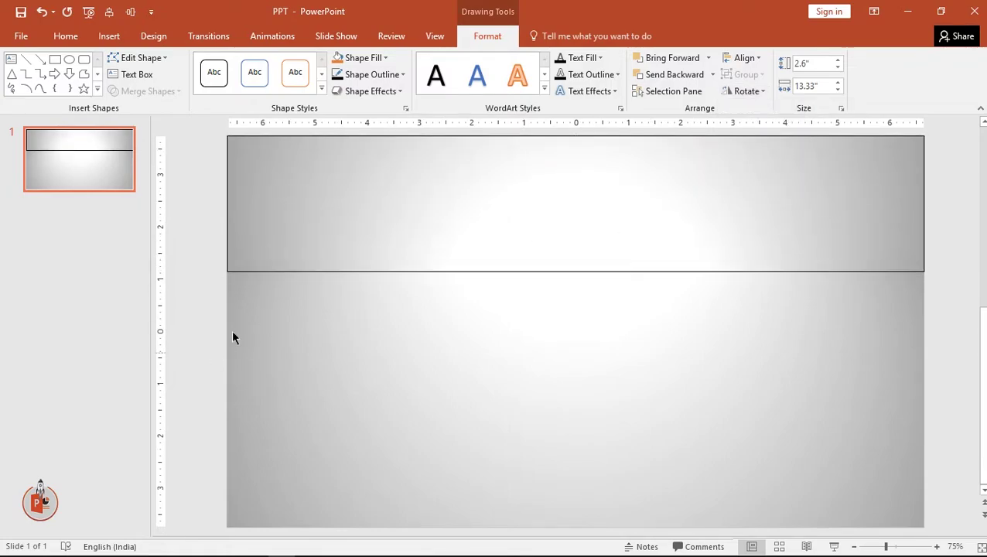
double_click(306, 207)
left_click_drag(306, 208, 306, 227)
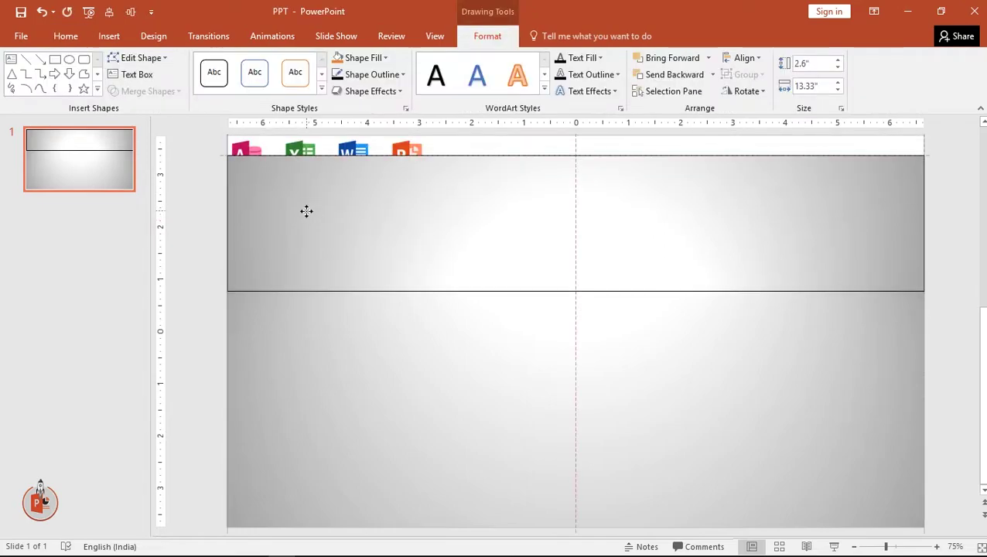
Bring the four Office icons in front of the band
left_click(248, 147)
left_click(298, 149, "shift")
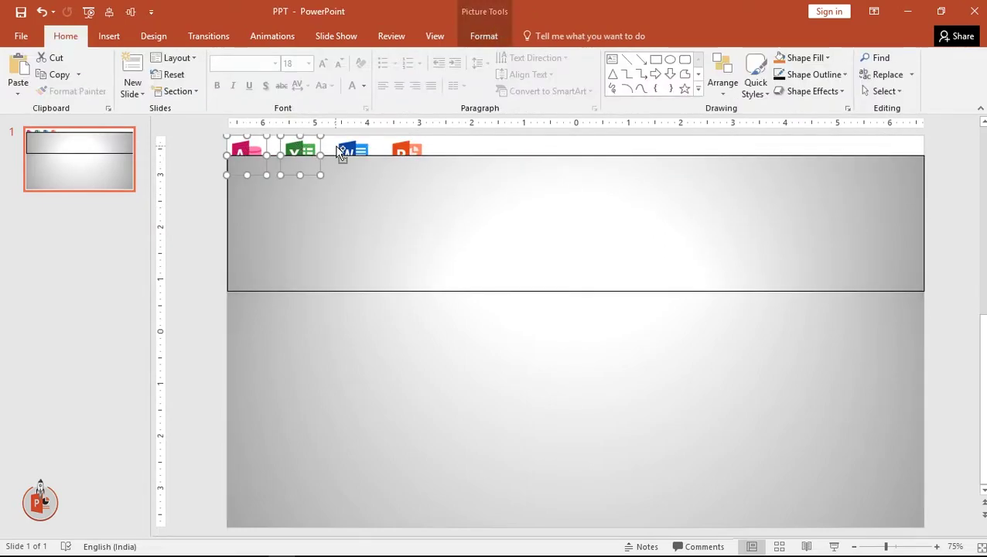
left_click(347, 150, "shift")
left_click(396, 145, "shift")
right_click(396, 145)
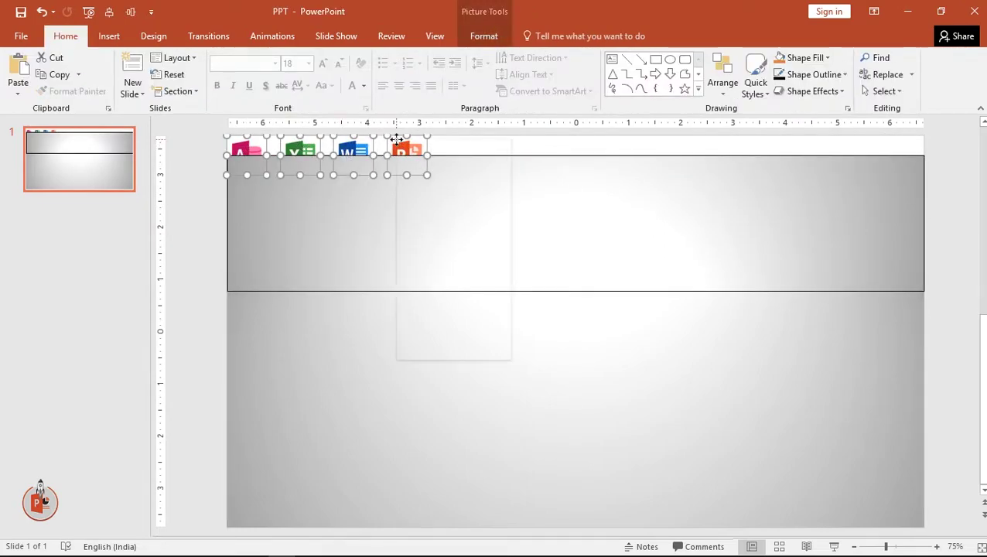
left_click(433, 240)
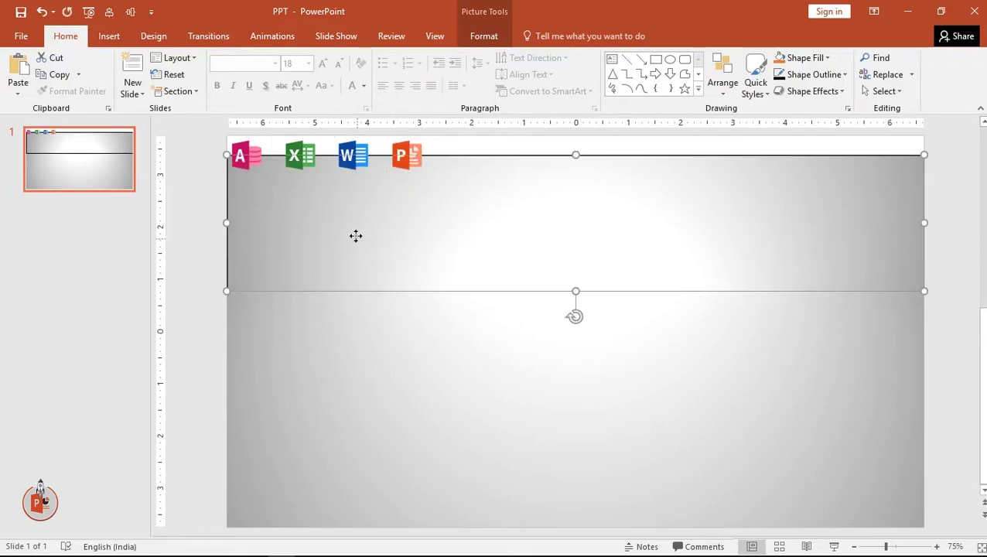
Move the band back flush against the slide's top edge
left_click_drag(355, 233, 351, 220)
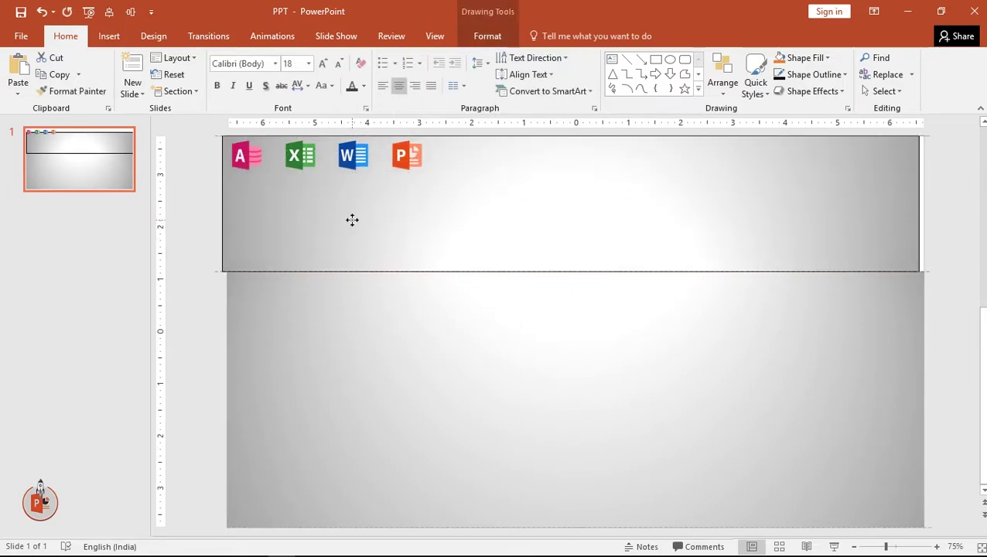
left_click(935, 328)
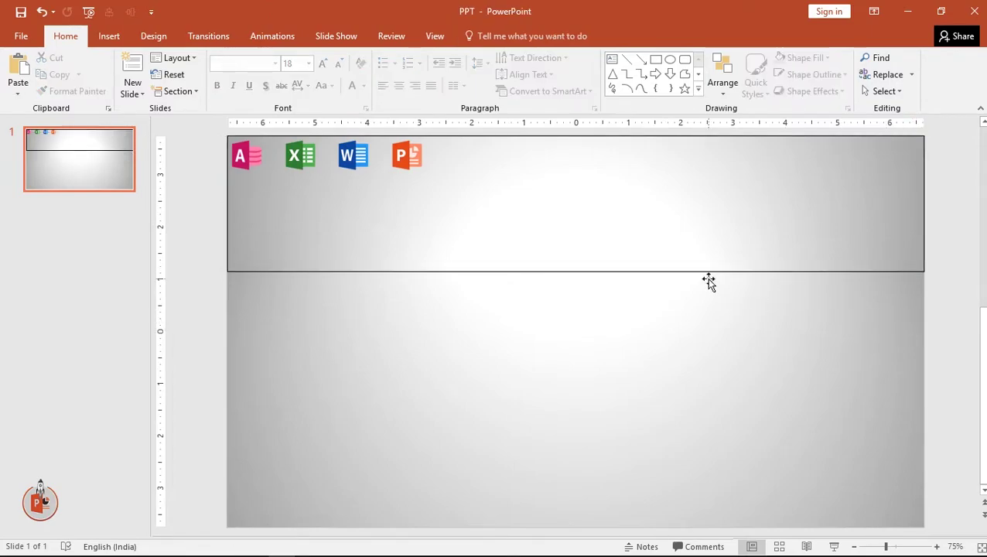
left_click(109, 35)
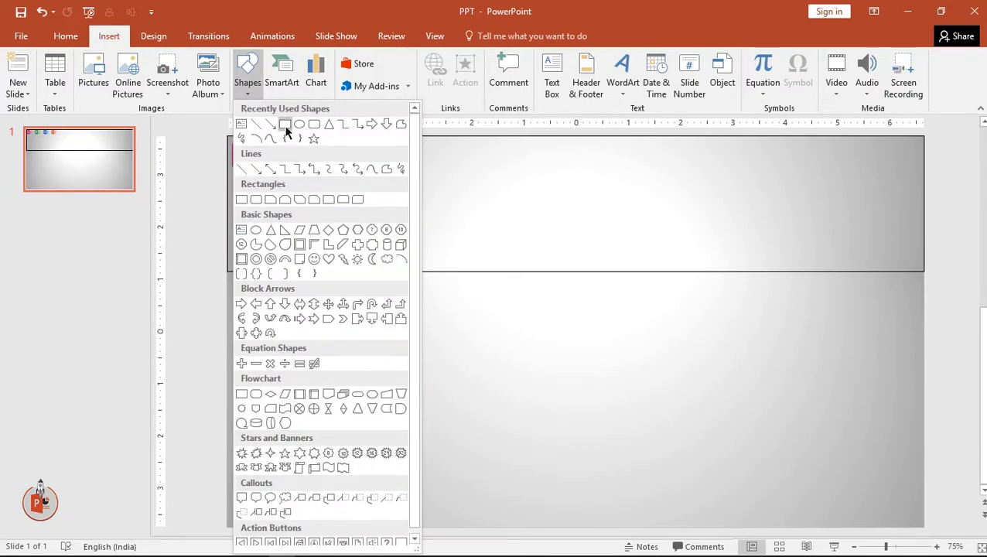
Draw a narrow 2.72" × 0.9" rectangle under the top band and copy it into a row of four
left_click(286, 126)
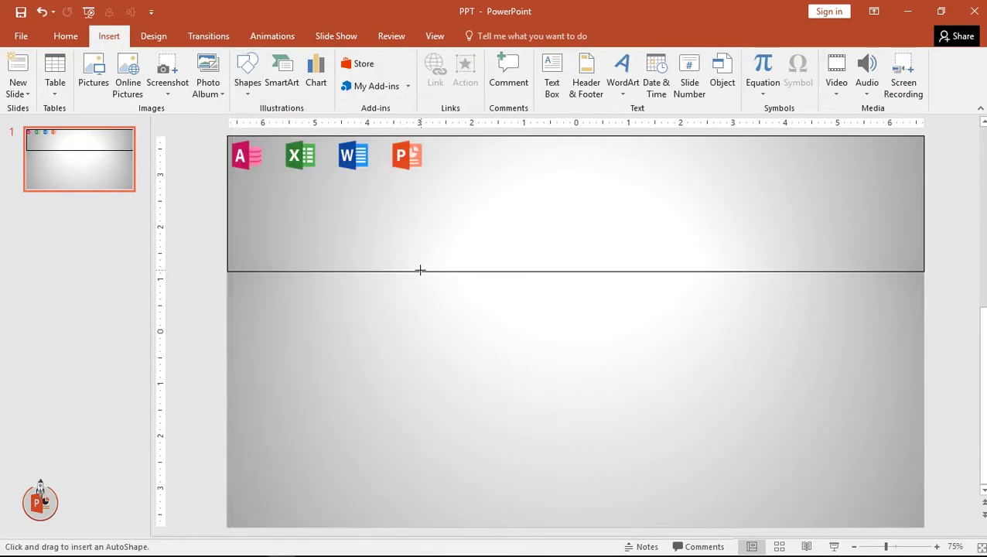
left_click_drag(418, 271, 464, 413)
mouse_move(460, 364)
left_mouse_down()
mouse_move(490, 365)
mouse_move(504, 343)
mouse_move(539, 362)
mouse_move(652, 369)
mouse_move(628, 370)
left_mouse_up()
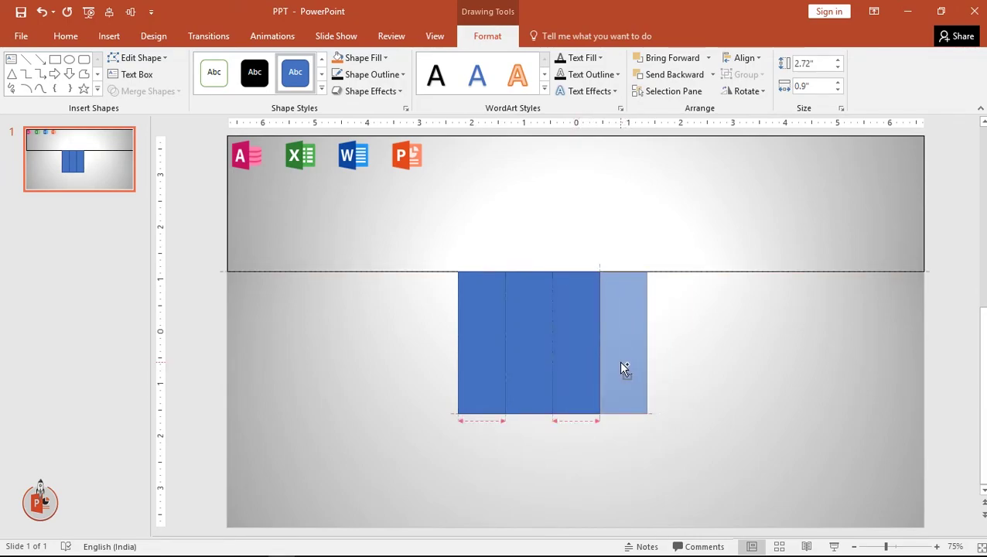
left_click_drag(628, 369, 623, 368, "ctrl")
left_click(942, 291)
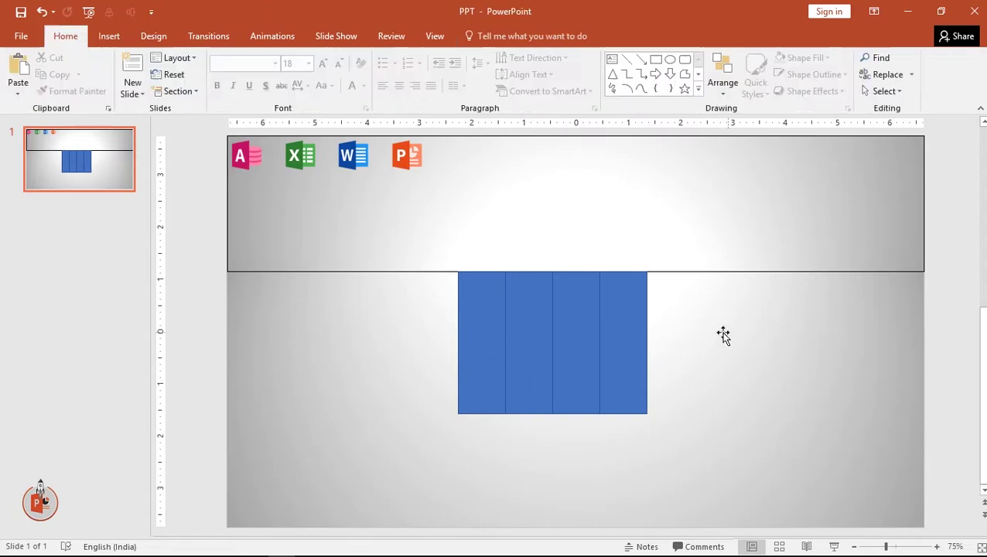
left_click(489, 352)
Give the leftmost rectangle a gradient fill, removing an extra stop and repositioning the rest
right_click(490, 351)
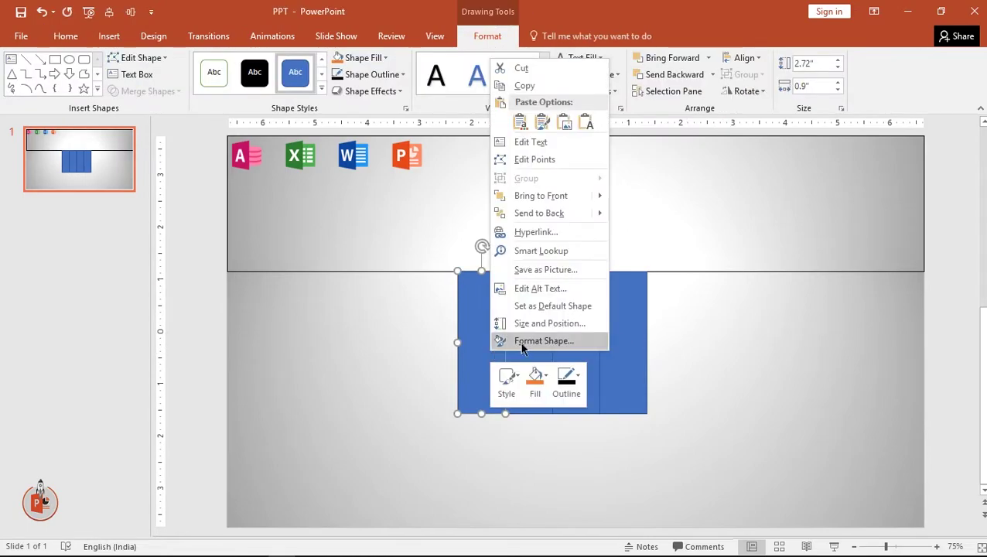
left_click(522, 344)
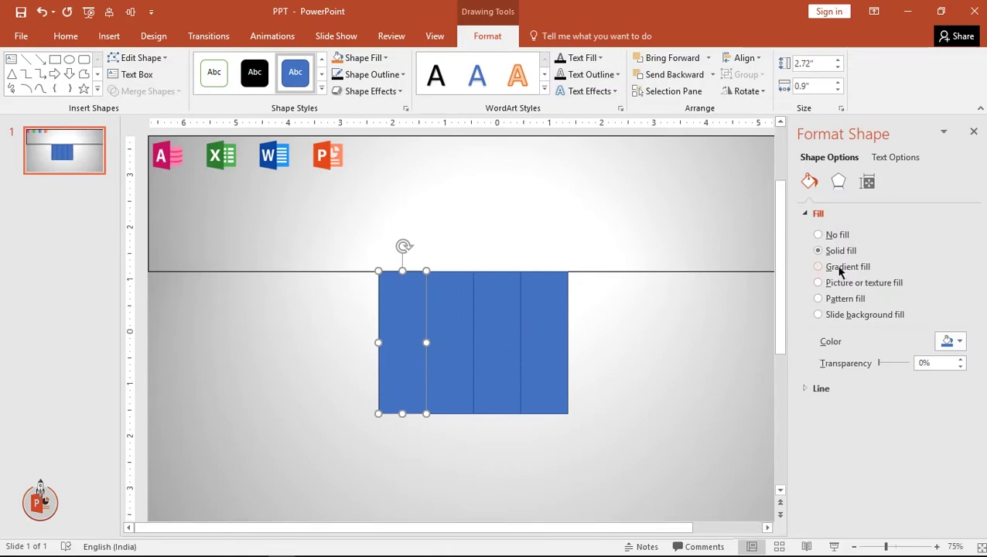
left_click(820, 266)
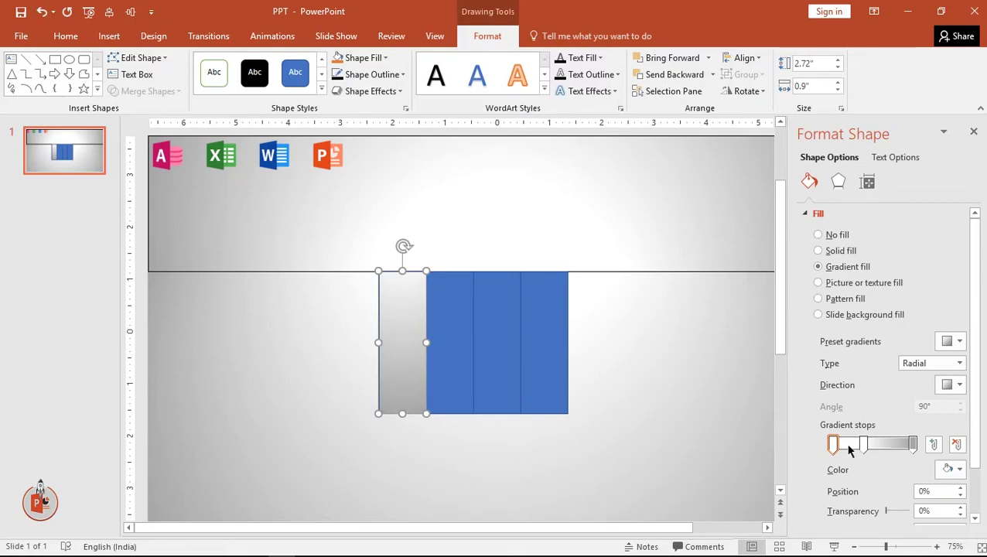
left_click_drag(913, 447, 866, 440)
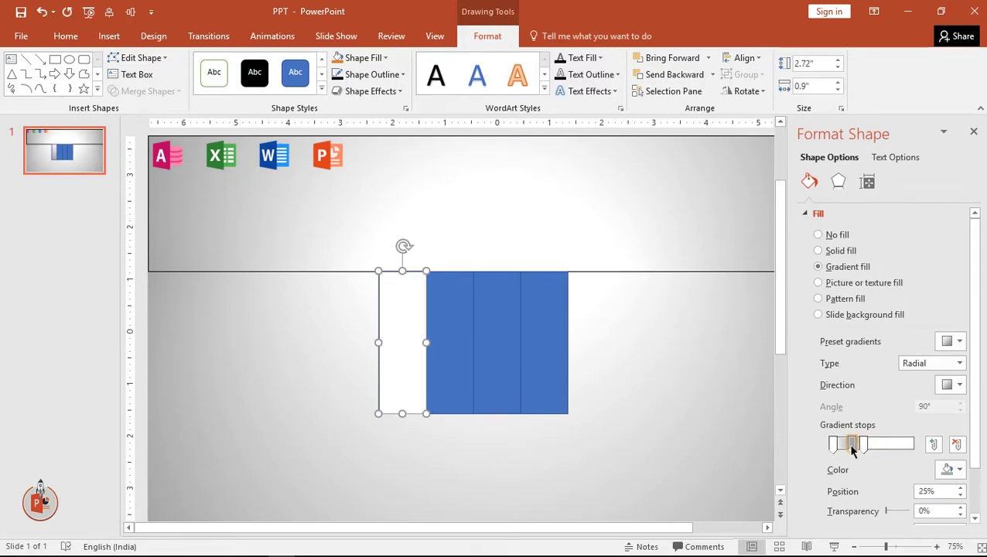
left_click(915, 444)
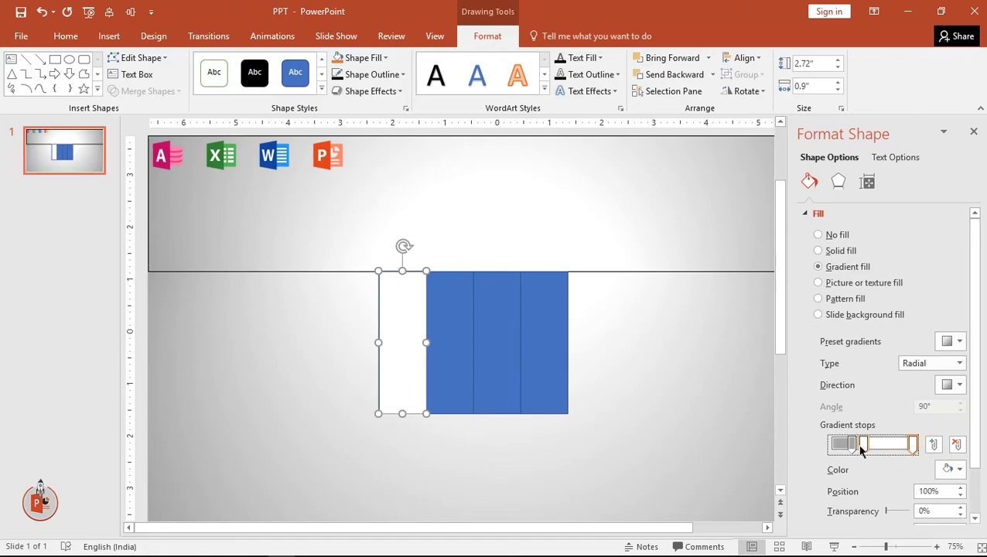
mouse_move(852, 445)
left_mouse_down()
mouse_move(817, 449)
mouse_move(914, 443)
left_mouse_up()
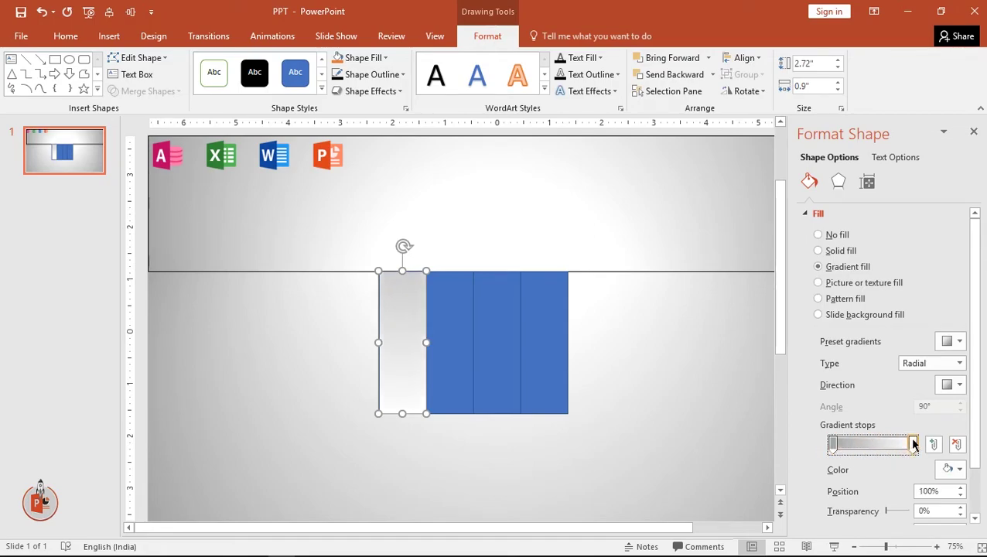
left_click(956, 445)
left_click_drag(832, 446, 866, 445)
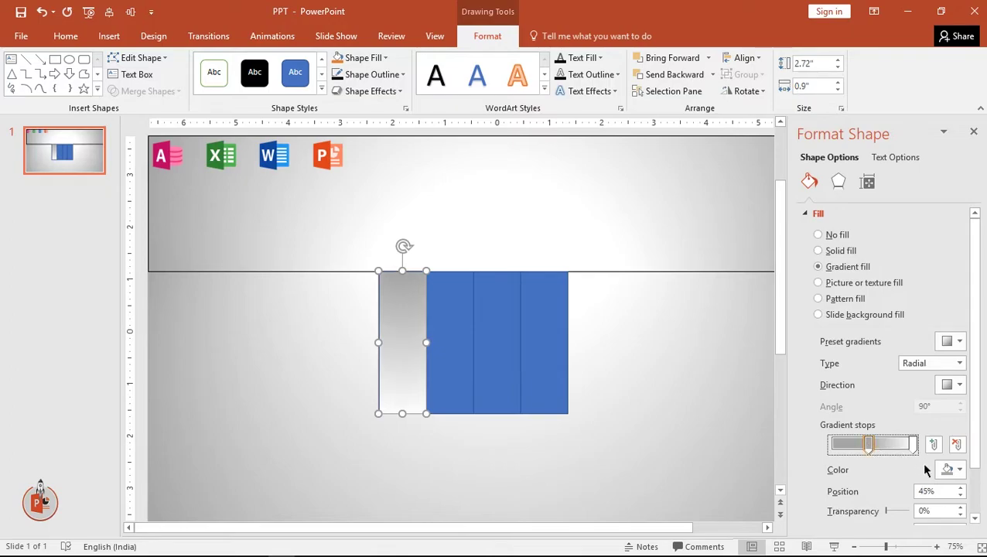
Sample the Access icon's pink into the gradient stops and set the middle stop to 80%
left_click(959, 469)
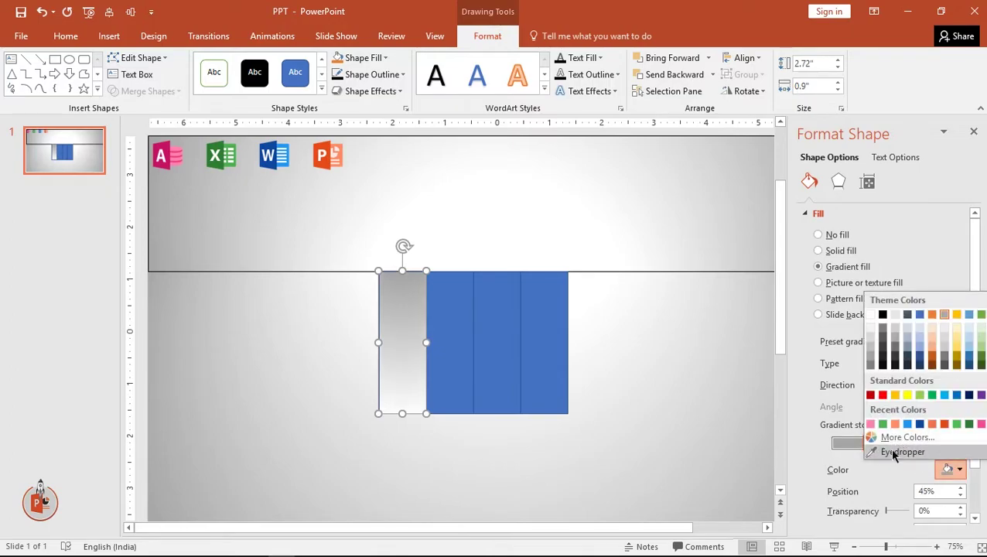
left_click(897, 452)
left_click(166, 155)
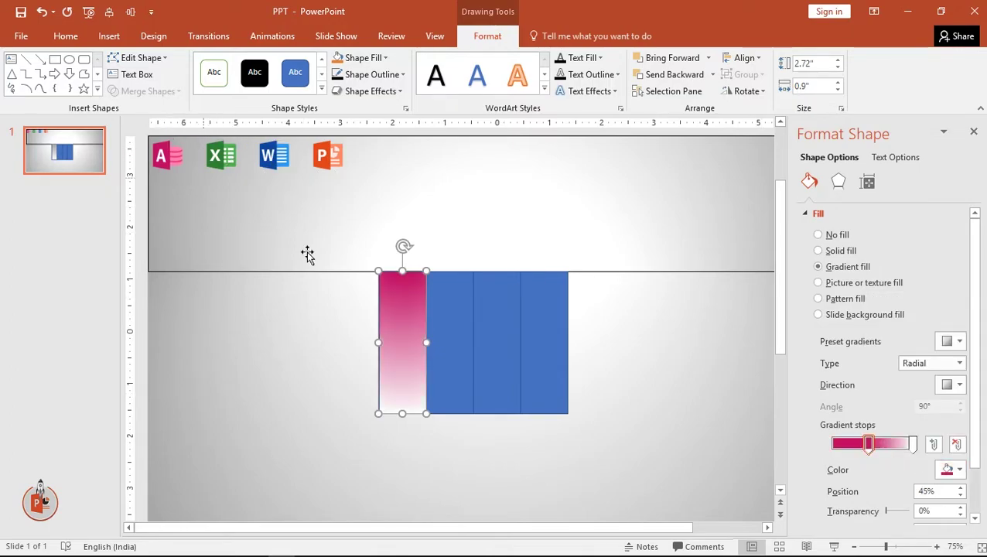
left_click(912, 443)
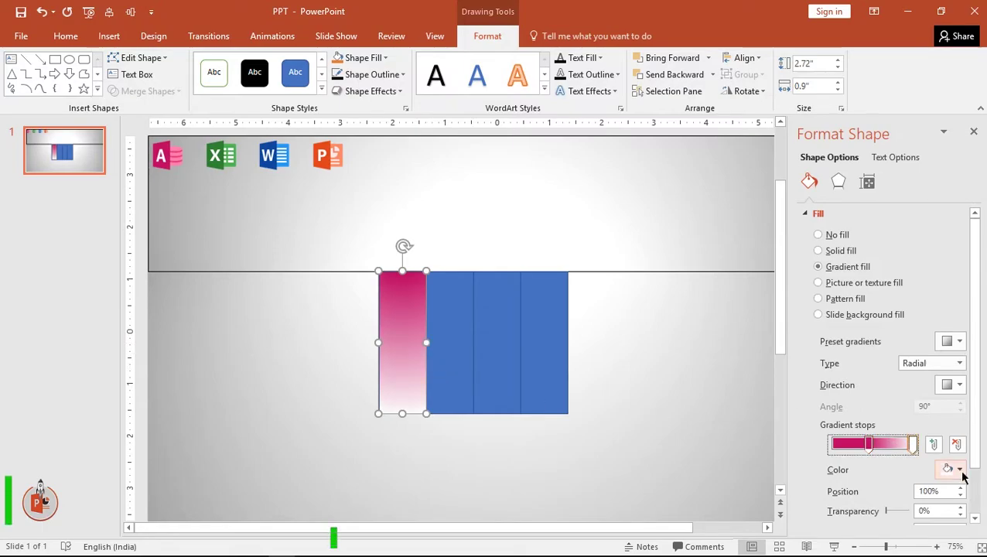
left_click(959, 469)
left_click(901, 452)
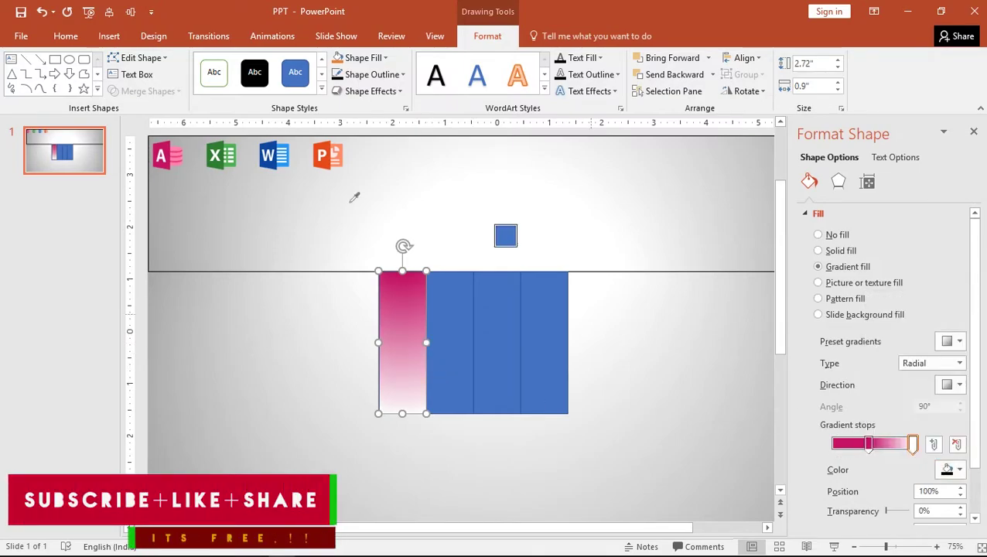
left_click(178, 149)
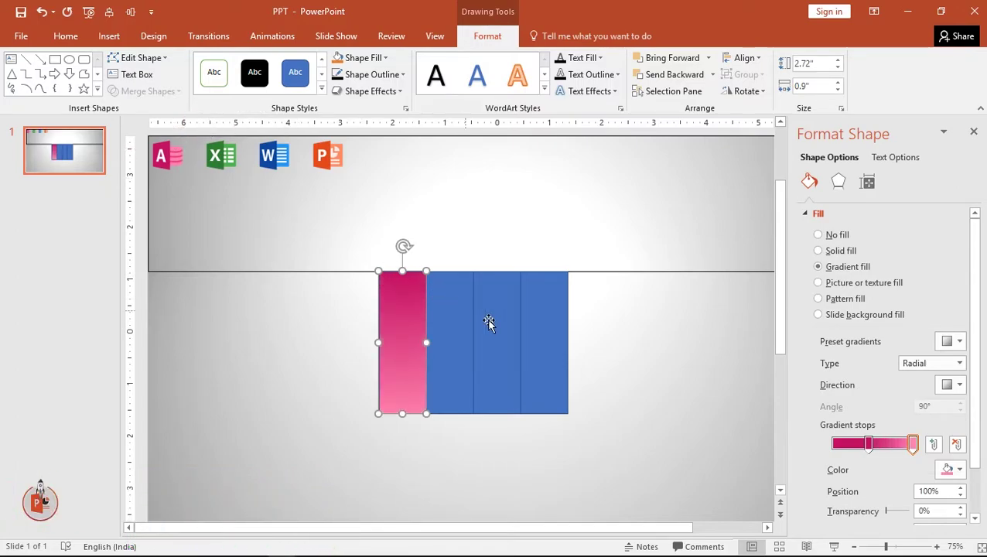
left_click_drag(869, 445, 904, 449)
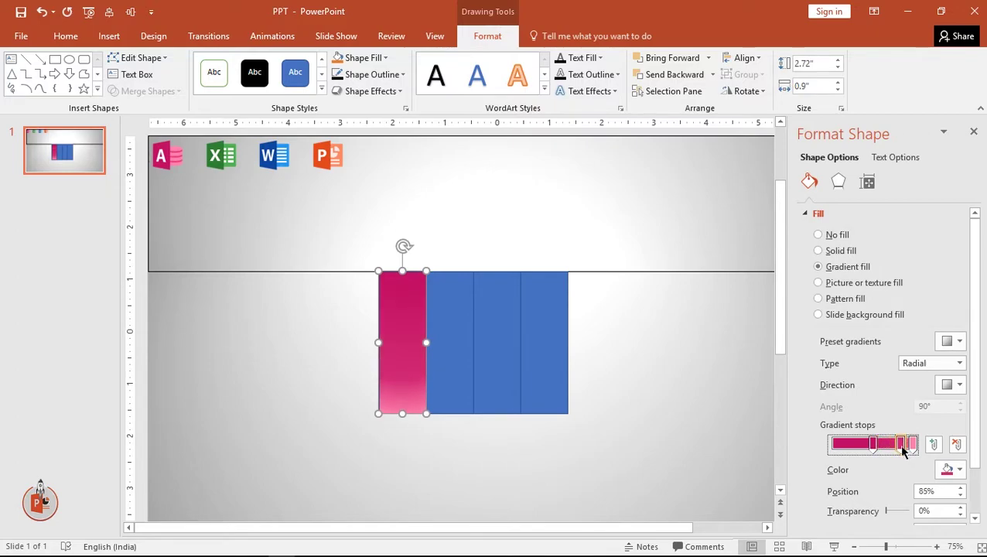
left_click_drag(903, 451, 899, 452)
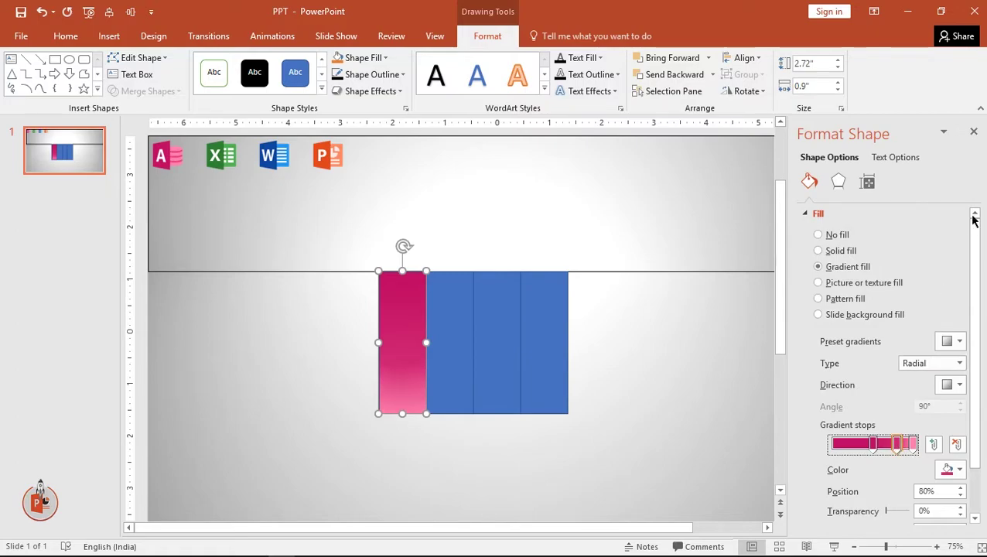
left_click(973, 132)
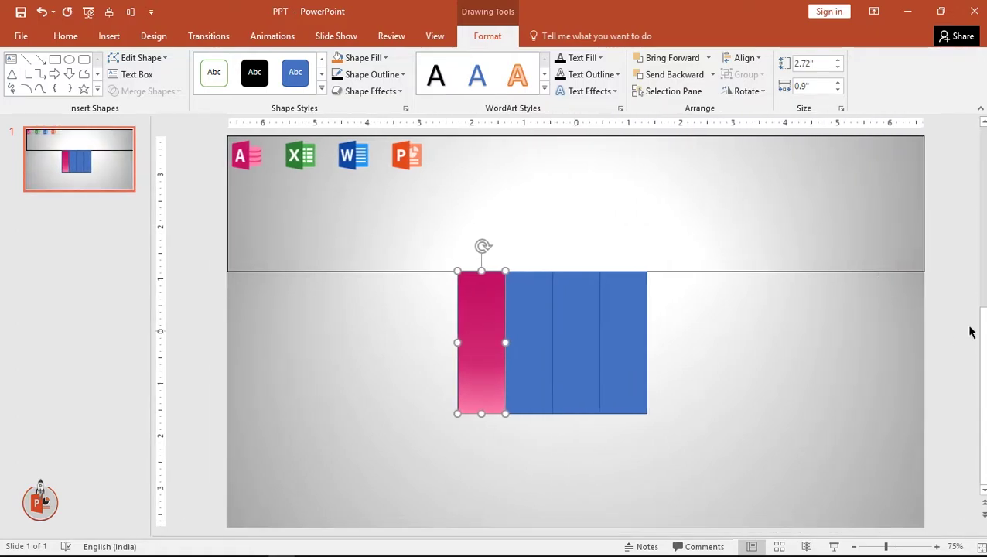
left_click(955, 327)
Copy the pink gradient onto the second, third and fourth rectangles with Format Painter
left_click(474, 337)
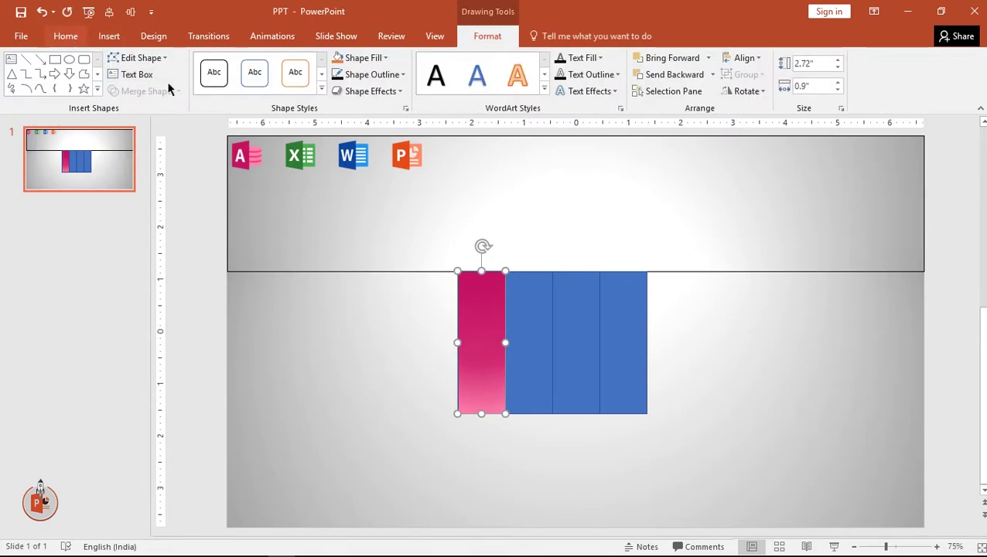
left_click(107, 37)
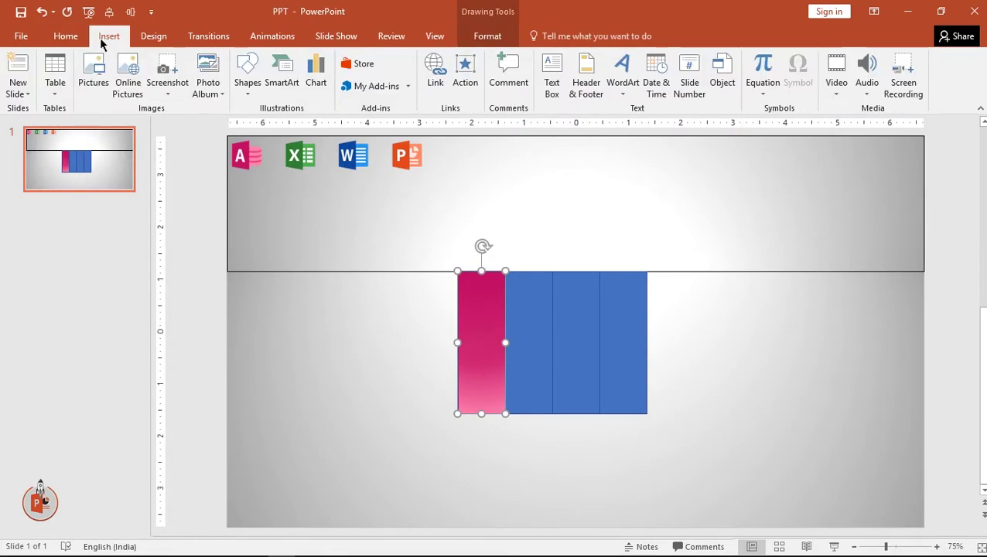
left_click(66, 37)
left_click(77, 92)
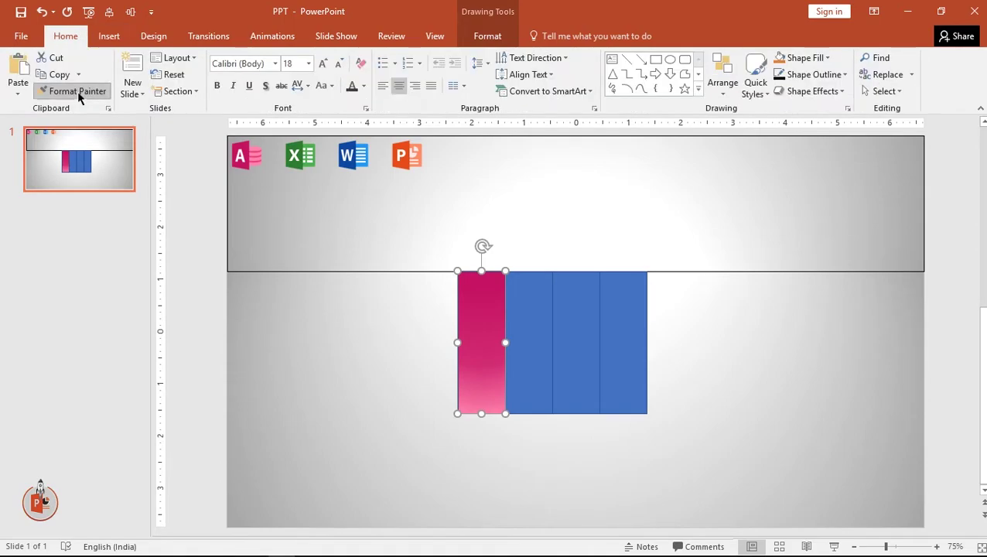
left_click(536, 351)
left_click(576, 346)
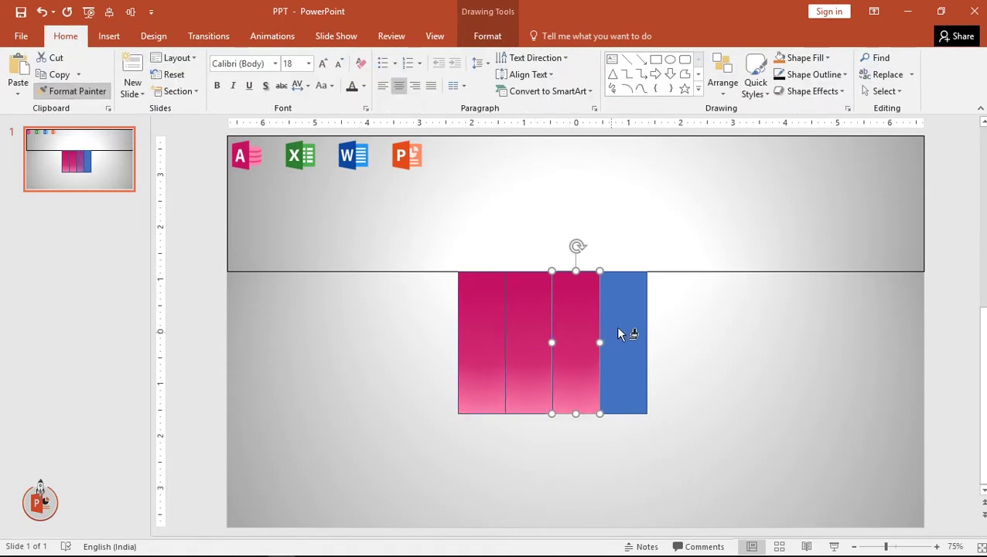
left_click(623, 336)
key("Escape")
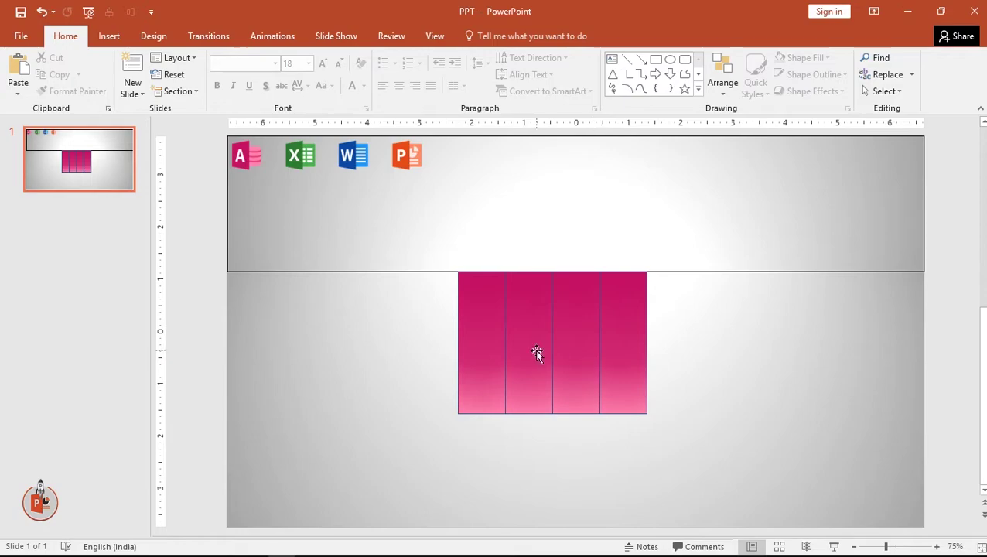
Sample the Excel icon's green into the second rectangle's 50% and 80% gradient stops
left_click(536, 349)
right_click(544, 370)
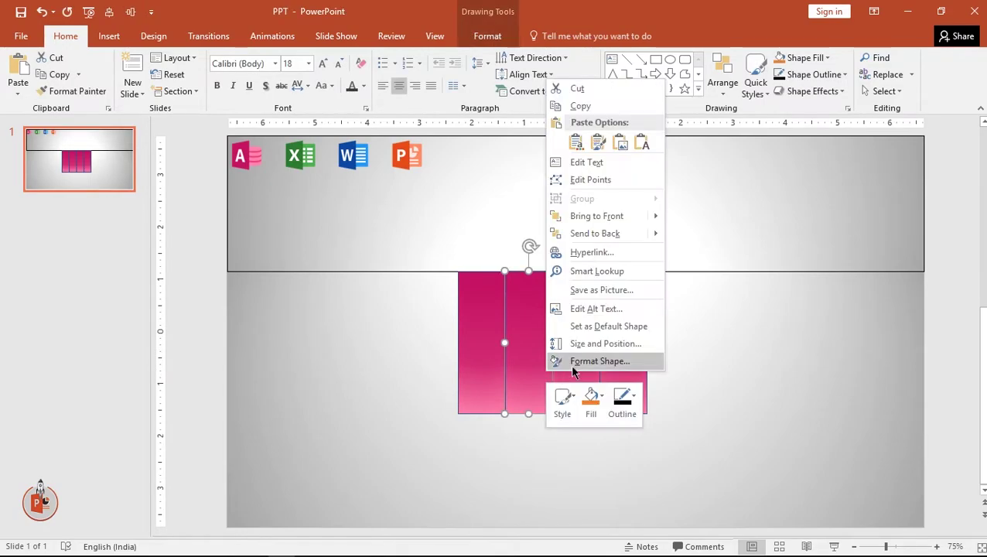
left_click(576, 361)
left_click(873, 443)
left_click(951, 470)
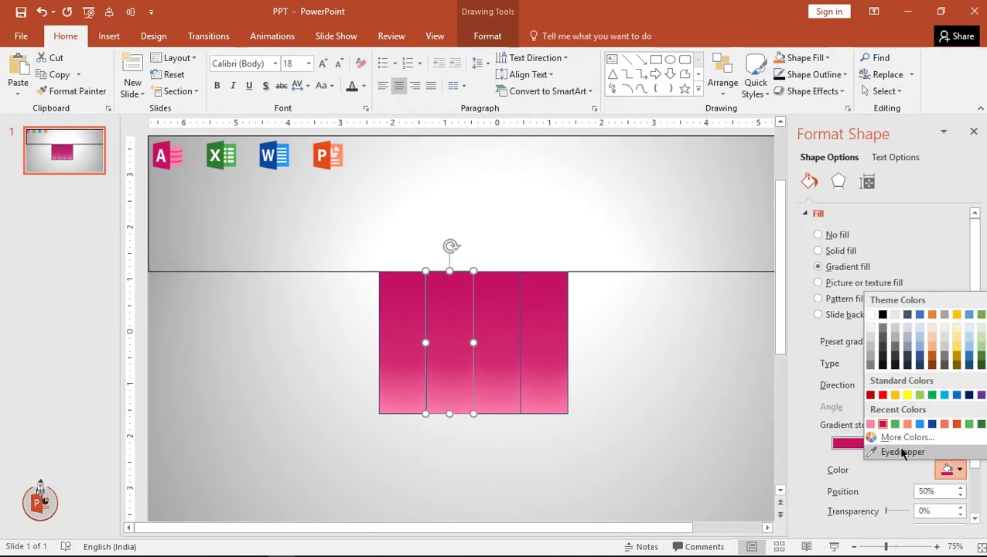
left_click(897, 451)
left_click(222, 150)
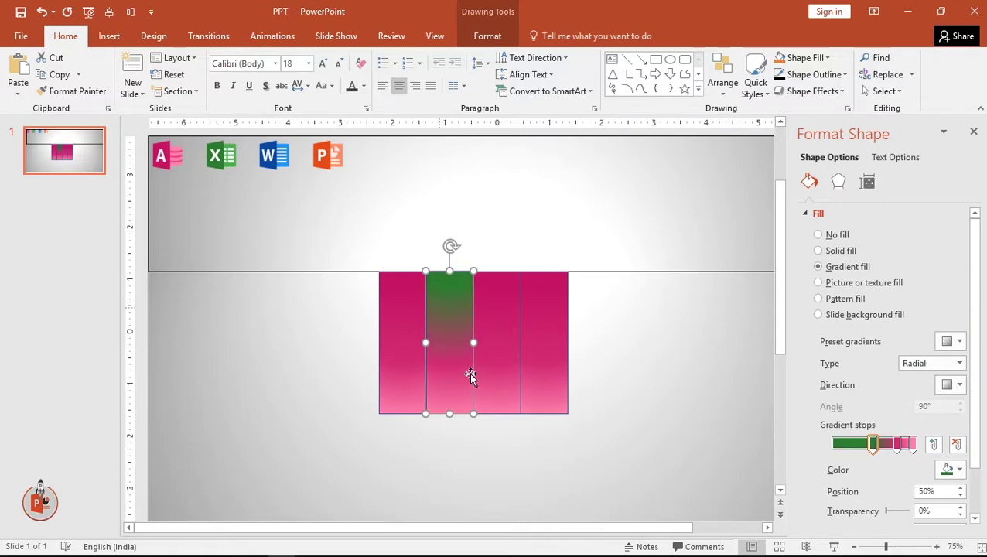
left_click(897, 443)
left_click(959, 469)
left_click(897, 451)
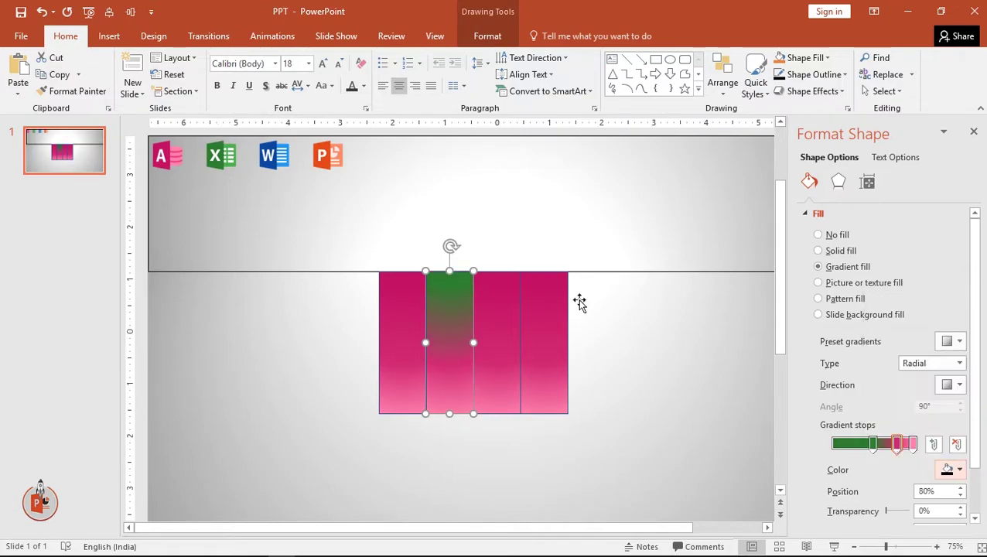
left_click(226, 139)
Give the 100% stop the Excel green and confirm the 80% stop's colour in More Colors
left_click(911, 443)
left_click(956, 469)
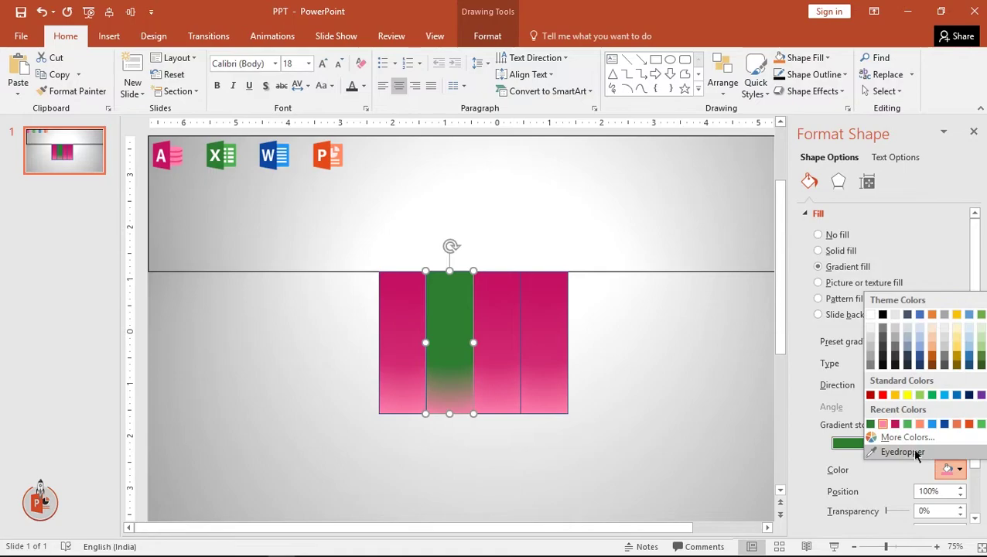
left_click(902, 452)
left_click(897, 443)
left_click(959, 470)
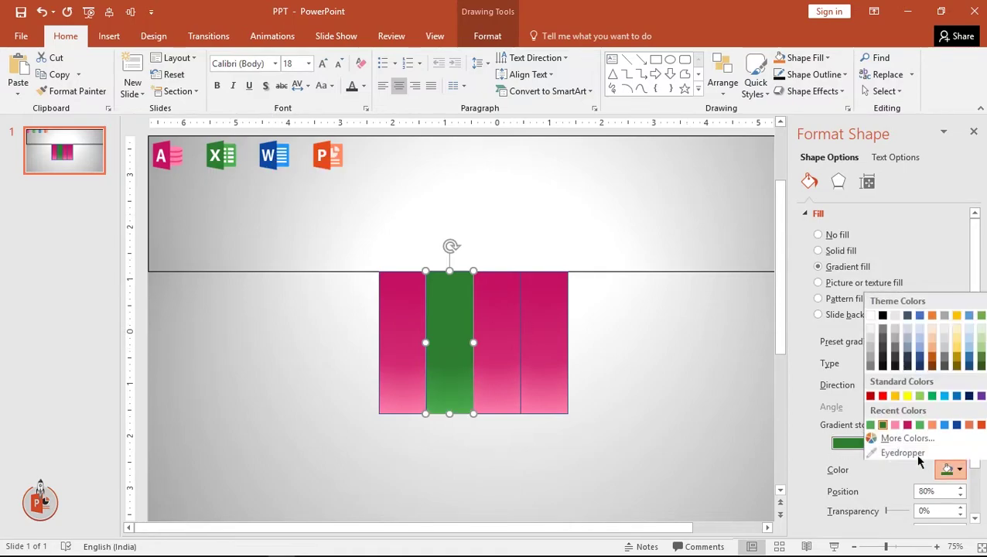
left_click(911, 435)
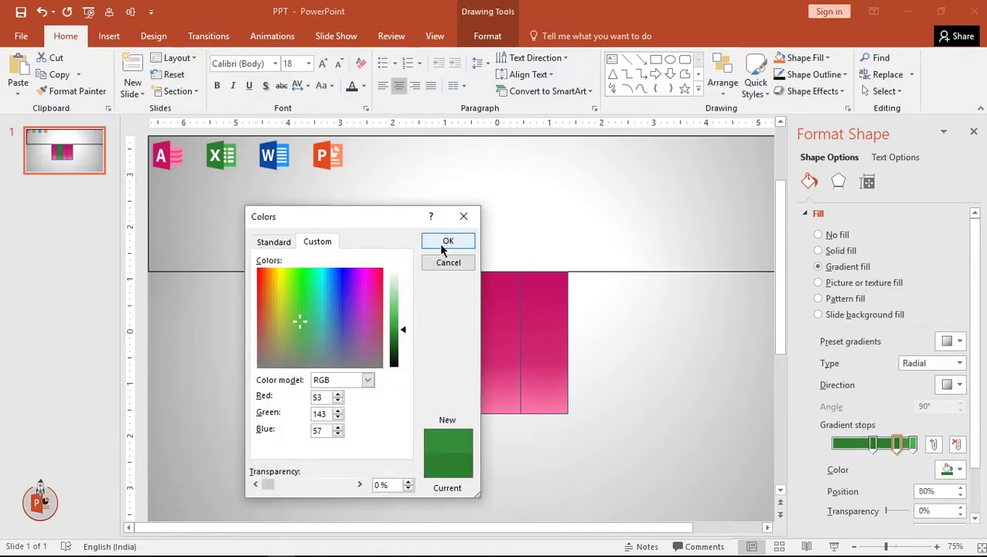
left_click(448, 241)
left_click(518, 333)
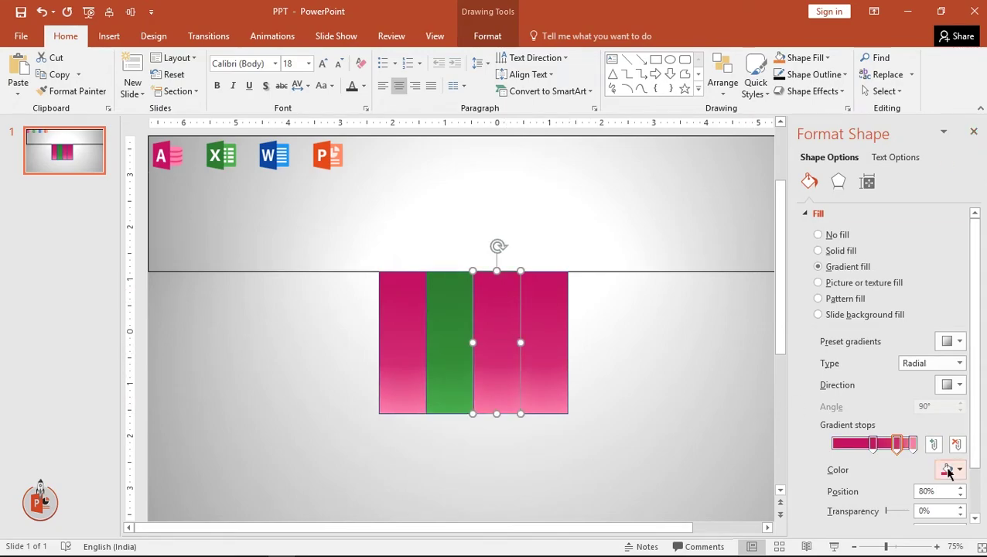
Sample the PowerPoint icon's orange into the third bar's 50%, 80% and 100% stops
left_click(872, 442)
left_click(959, 469)
left_click(901, 451)
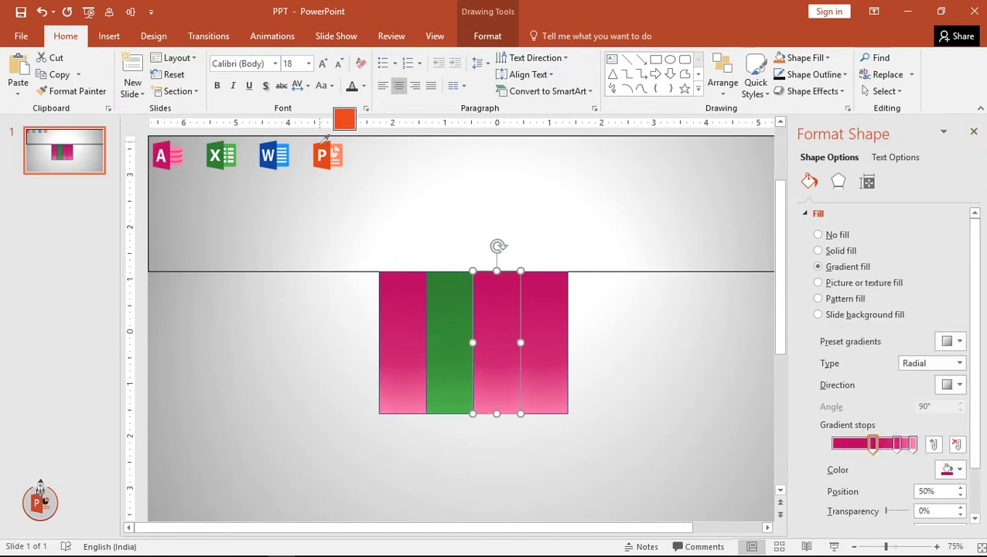
left_click(334, 151)
left_click(957, 470)
left_click(844, 452)
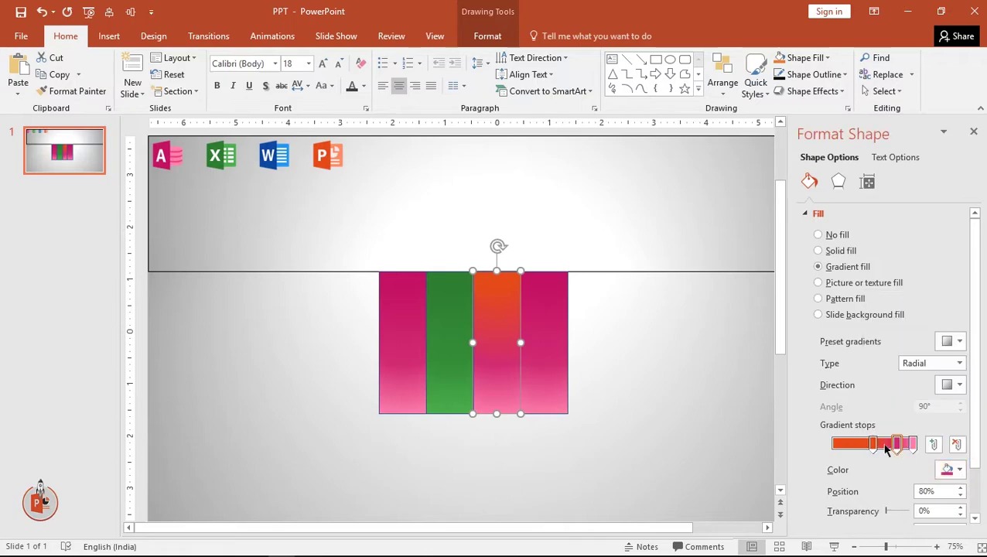
left_click(334, 153)
left_click(912, 444)
left_click(957, 469)
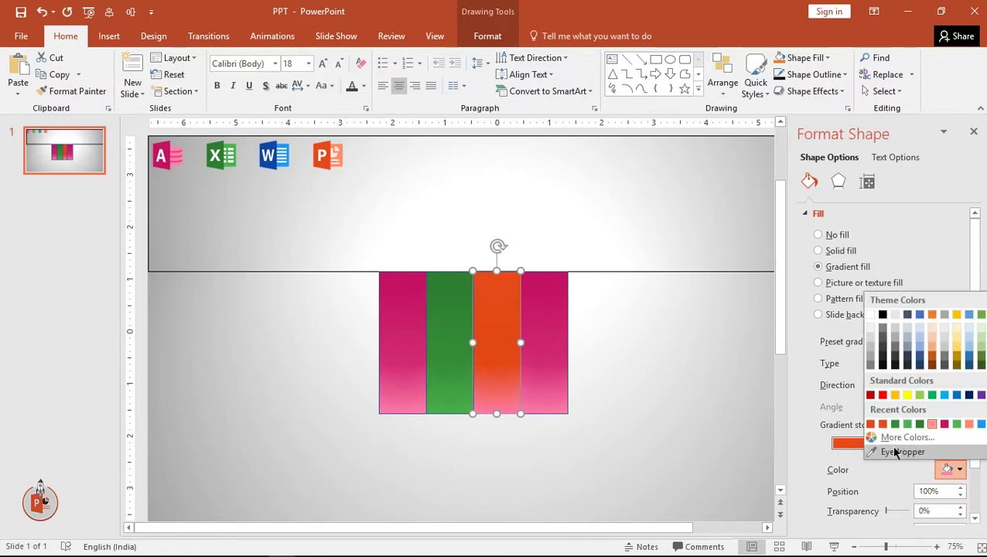
left_click(844, 452)
left_click(342, 155)
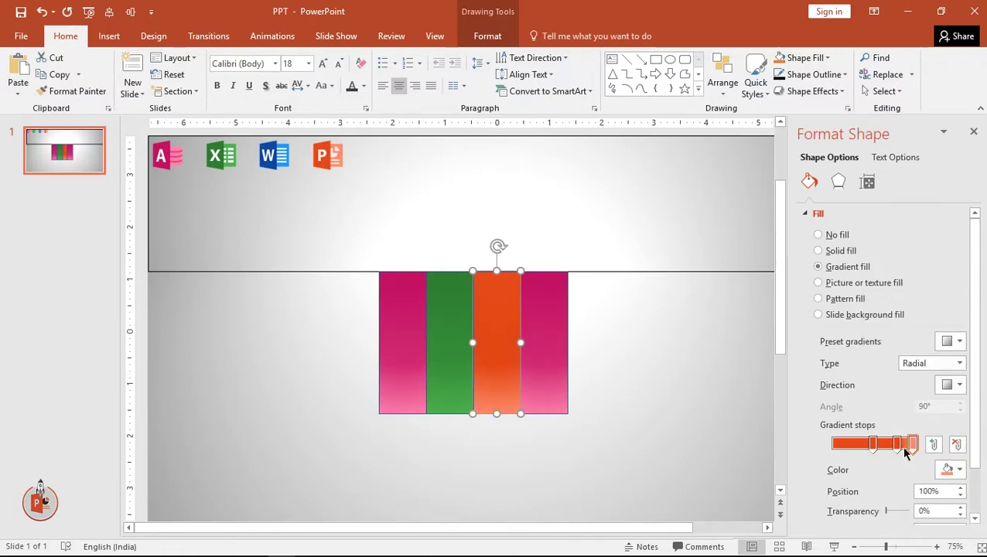
Slightly darken the 100% stop's orange and brighten the 80% stop's orange in More Colors
left_click(958, 469)
left_click(889, 438)
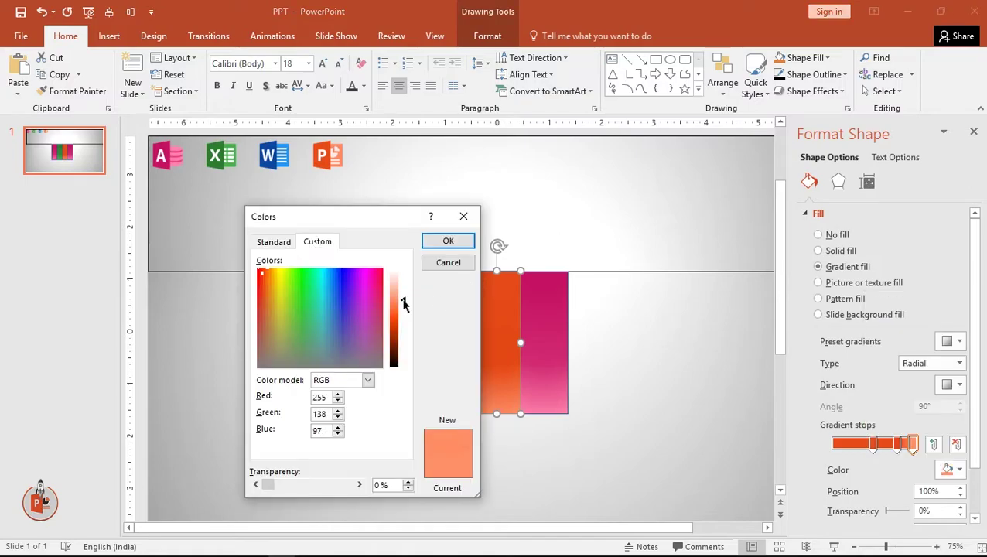
left_click_drag(403, 304, 403, 309)
left_click(448, 240)
left_click(897, 443)
left_click(957, 469)
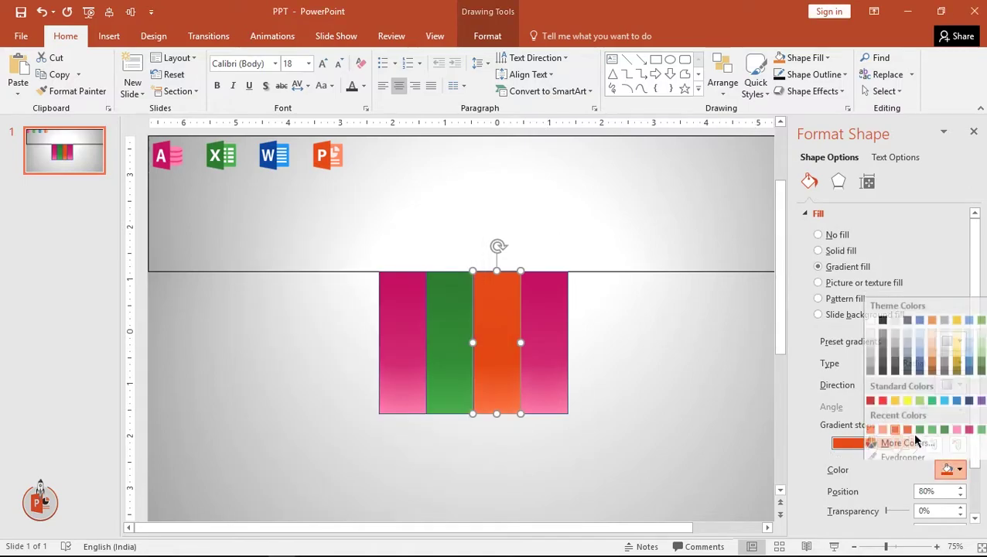
left_click(890, 441)
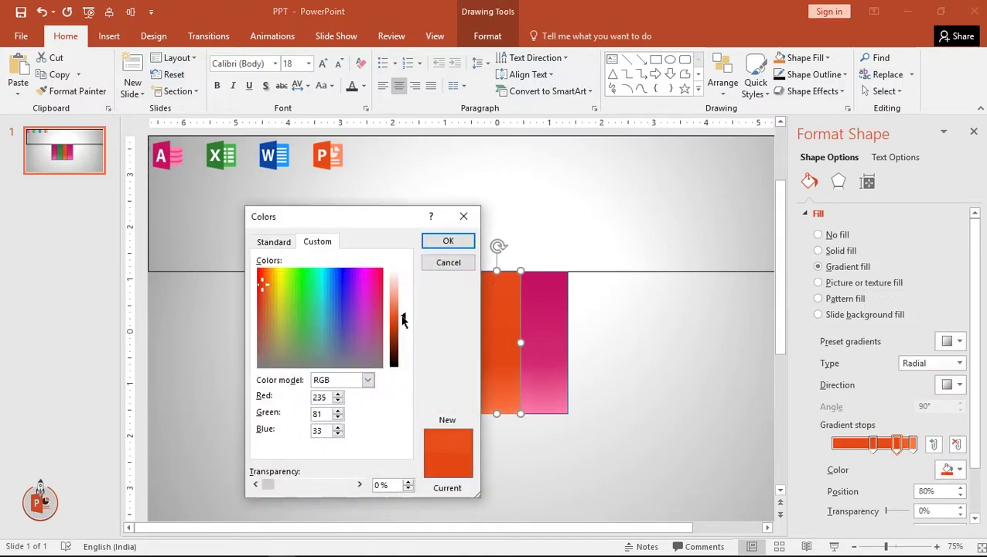
left_click_drag(403, 319, 403, 311)
left_click(447, 241)
Sample the Word icon's blue into the fourth bar's 50%, 80% and 100% gradient stops
left_click(563, 317)
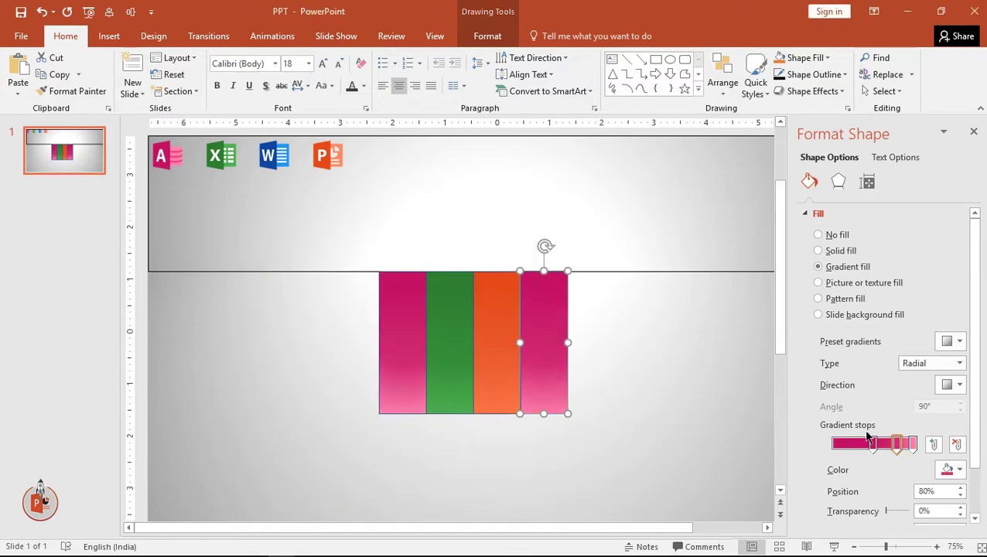
left_click(872, 443)
left_click(957, 469)
left_click(858, 451)
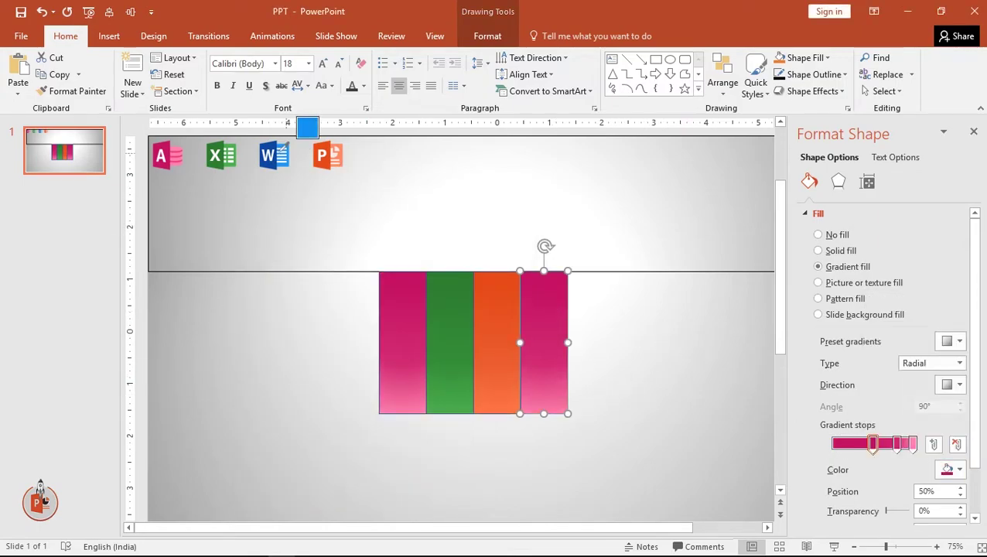
left_click(276, 156)
left_click(897, 442)
left_click(957, 469)
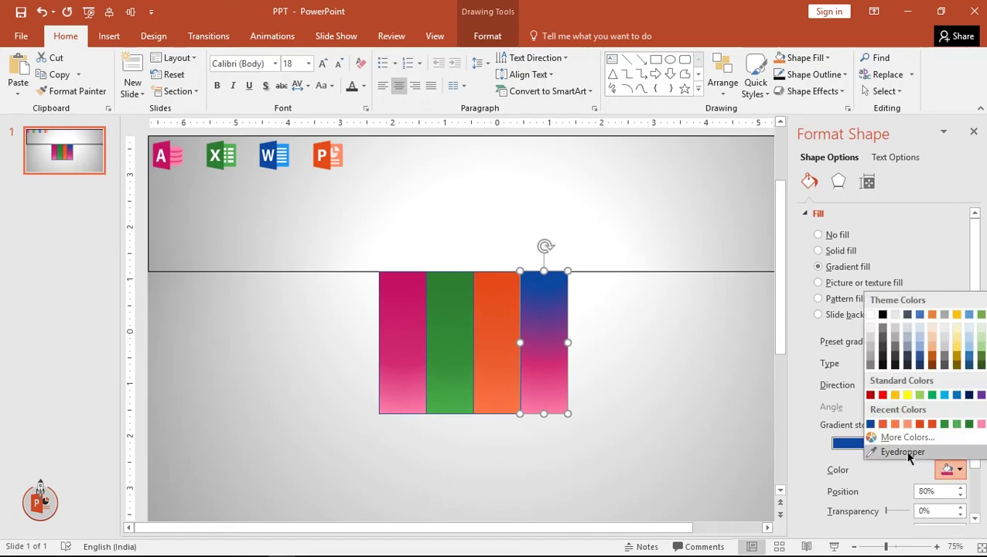
left_click(903, 440)
left_click(278, 143)
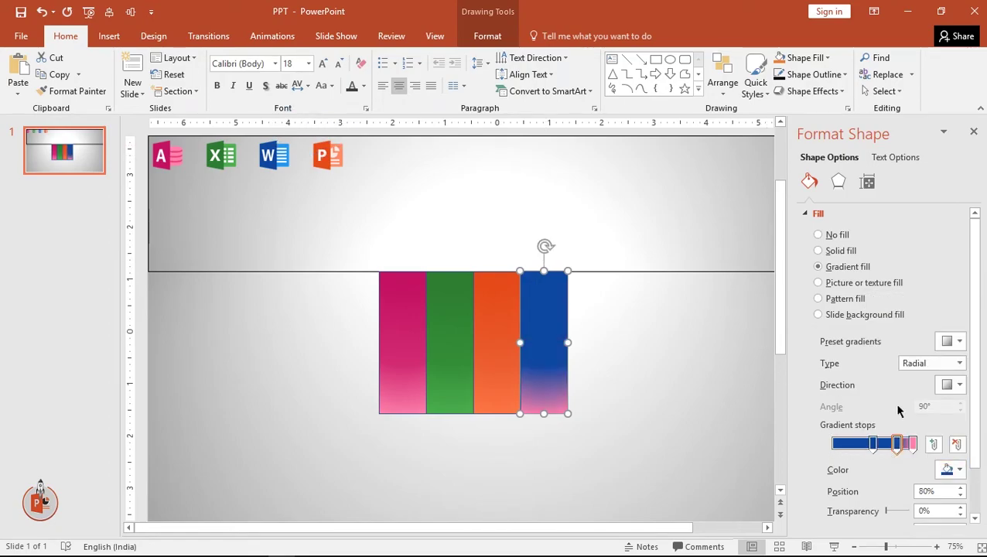
left_click(913, 444)
left_click(952, 469)
left_click(920, 453)
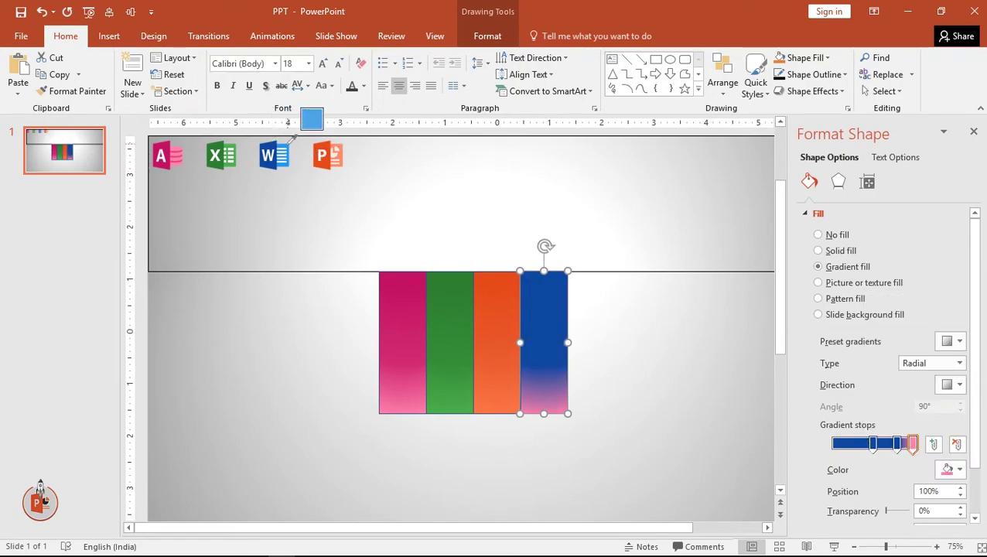
left_click(293, 133)
Check the 80% stop's colour in More Colors without changes, then close the Format Shape pane
left_click(897, 443)
left_click(952, 469)
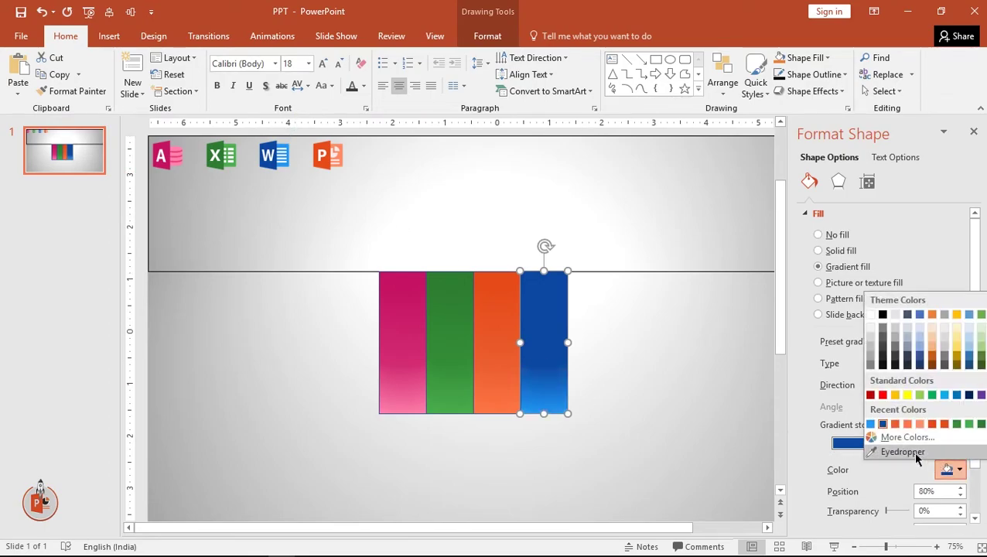
left_click(897, 435)
left_click(448, 240)
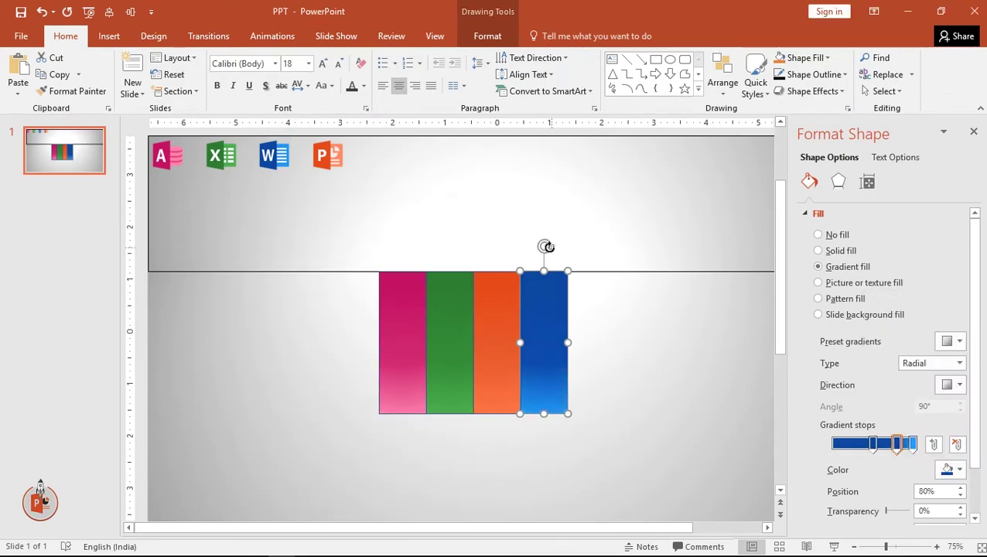
left_click(972, 132)
Select all four bars and set their Shape Outline to No Outline
left_click(670, 381)
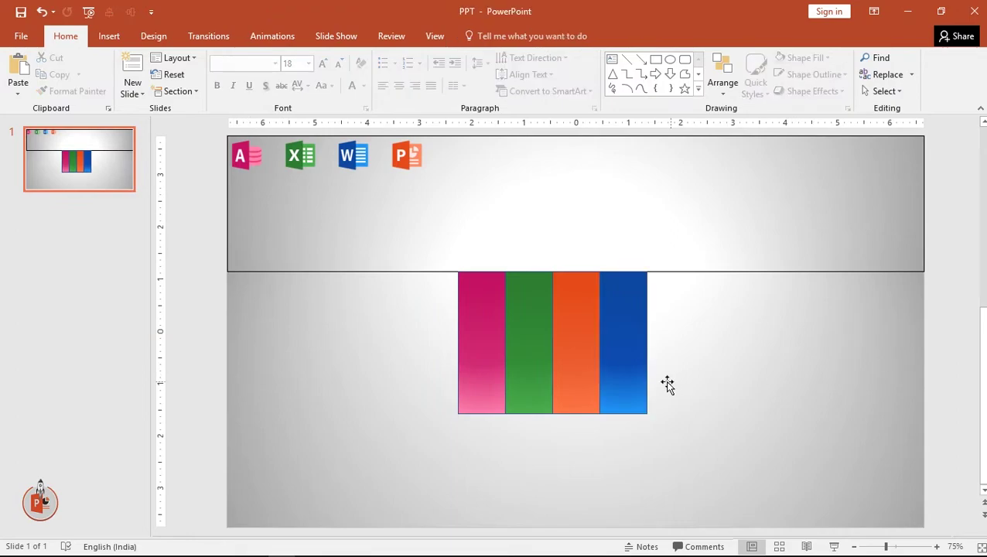
left_click(622, 364)
left_click(570, 367, "shift")
left_click(517, 366, "shift")
left_click(479, 363, "shift")
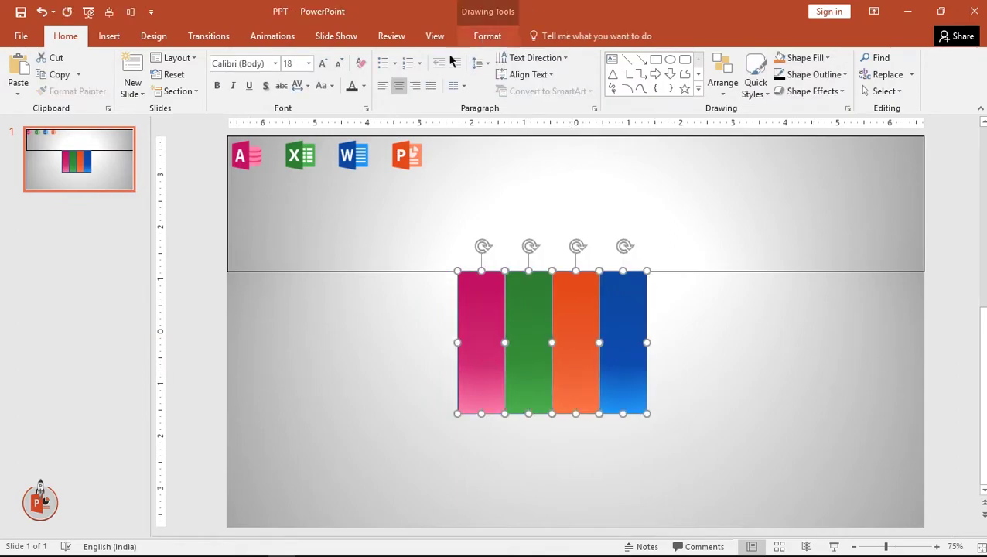
left_click(487, 35)
left_click(369, 75)
left_click(352, 230)
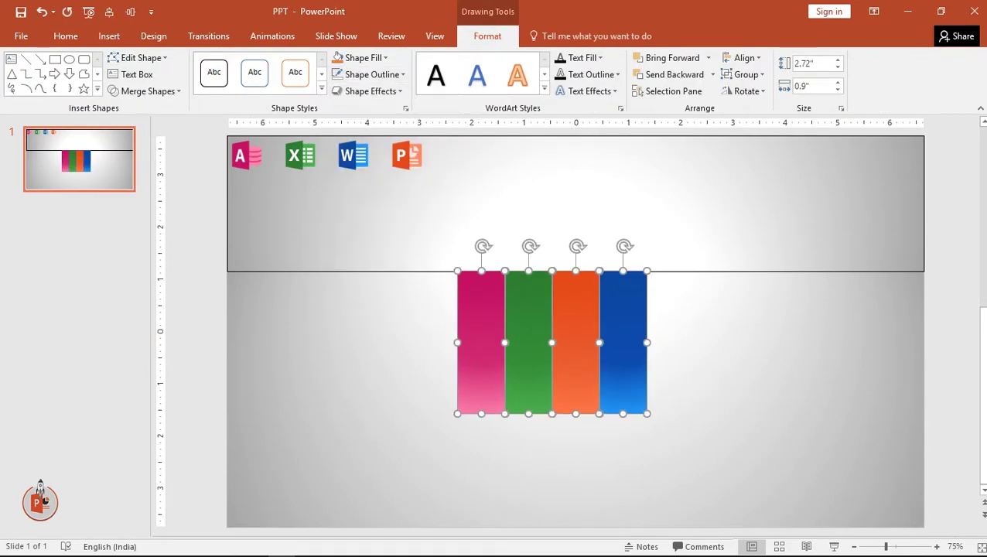
left_click(949, 292)
scroll(550, 271, "up", 5)
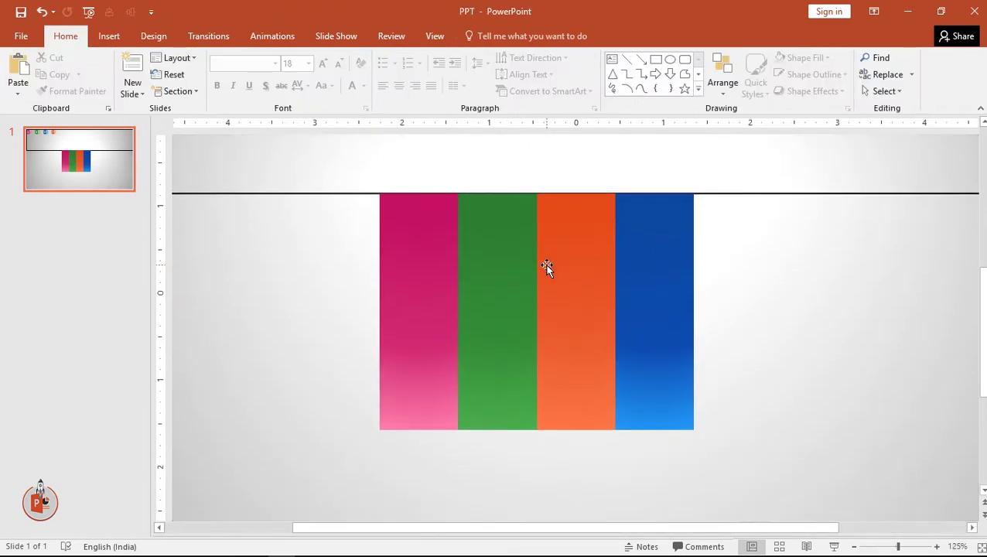
Draw an isosceles triangle beside the pink bar's lower end
left_click(109, 36)
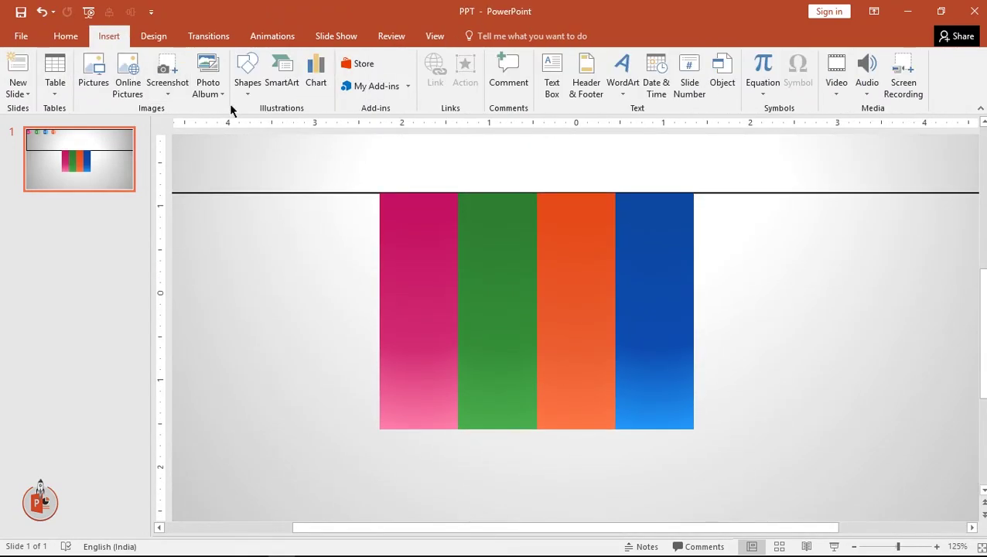
left_click(245, 85)
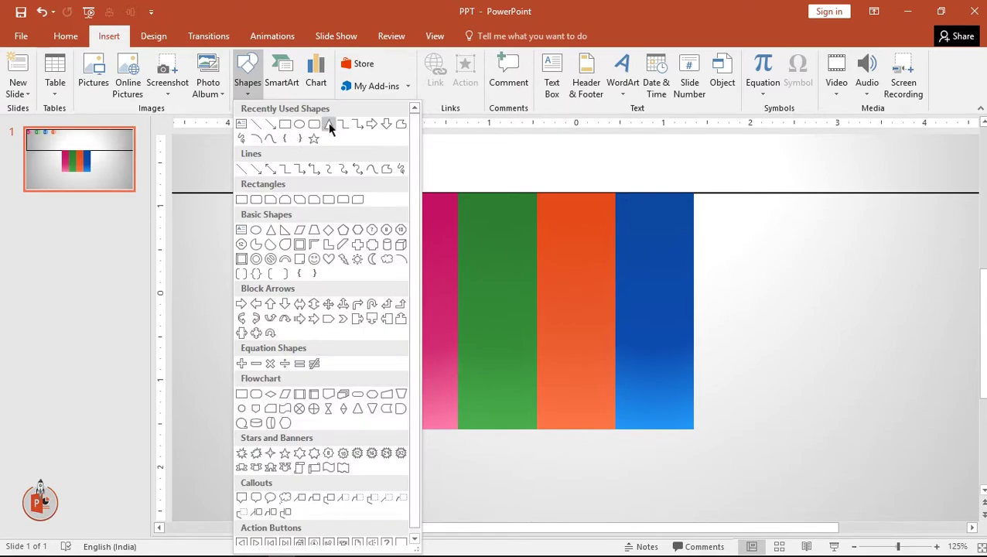
left_click(329, 124)
left_click_drag(330, 349, 395, 408)
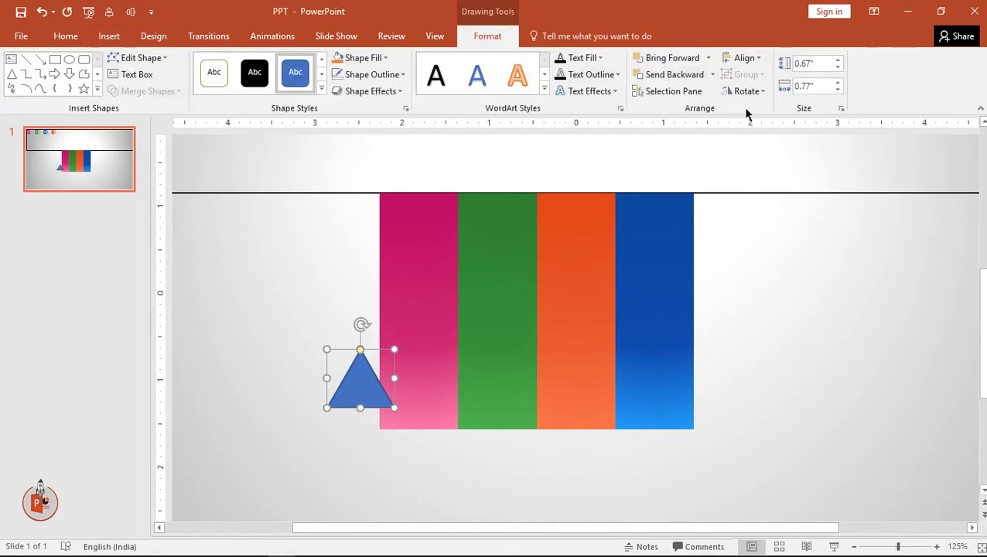
Flip the triangle upside down, move it beneath the pink bar, and remove its outline
left_click(745, 91)
left_click(746, 154)
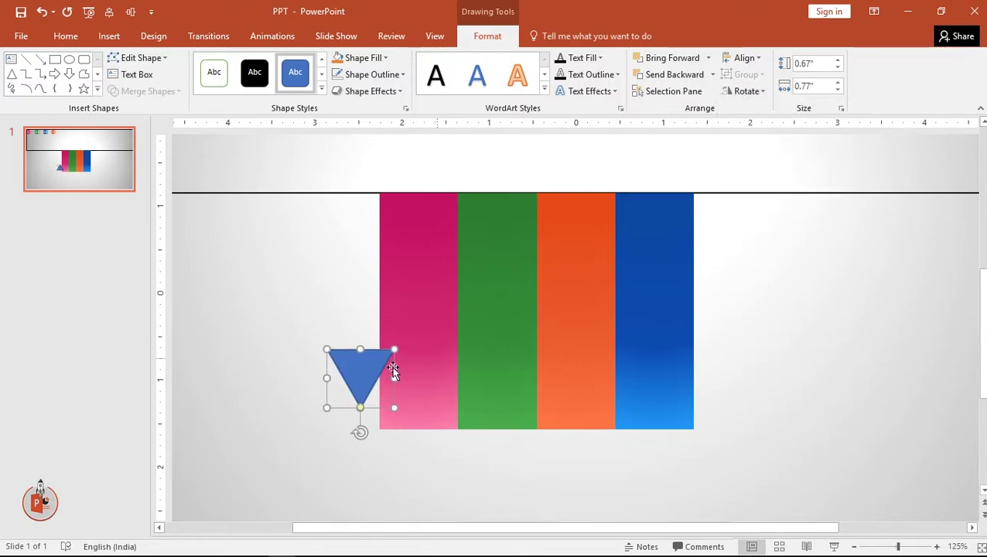
mouse_move(387, 407)
left_mouse_down()
mouse_move(413, 452)
mouse_move(458, 458)
left_mouse_up()
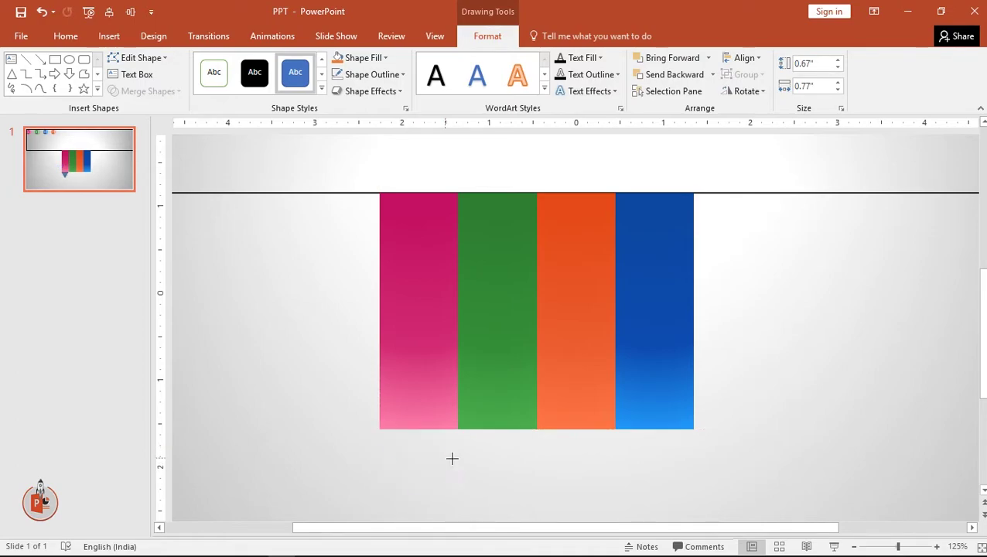
left_click(358, 75)
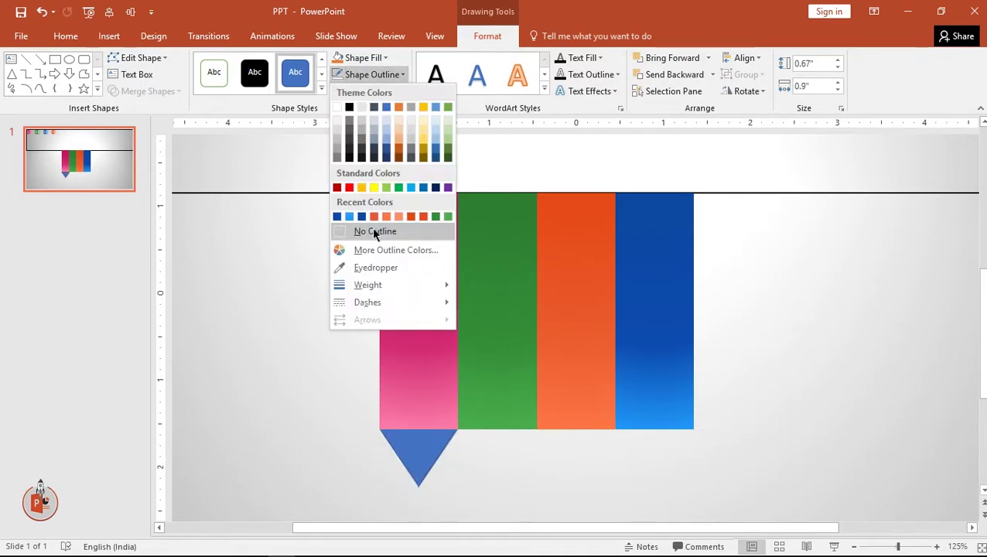
left_click(371, 229)
left_click(413, 303)
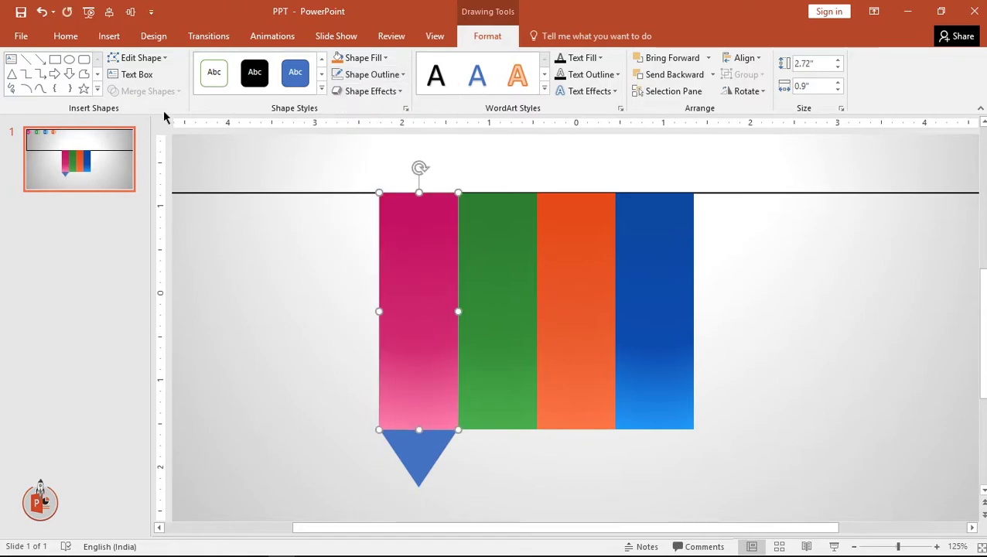
Copy the pink bar's magenta gradient onto the triangle with Format Painter
left_click(82, 36)
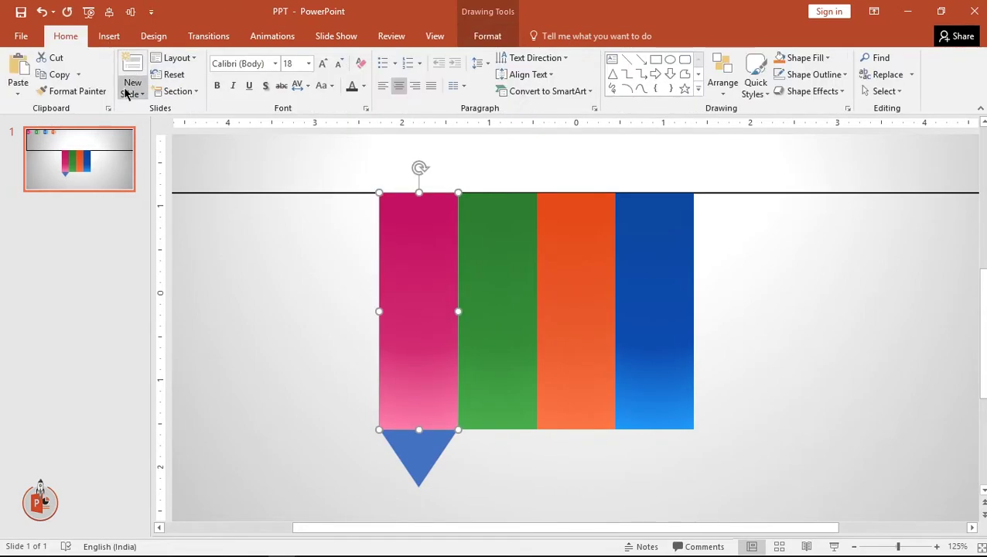
left_click(78, 91)
left_click(428, 460)
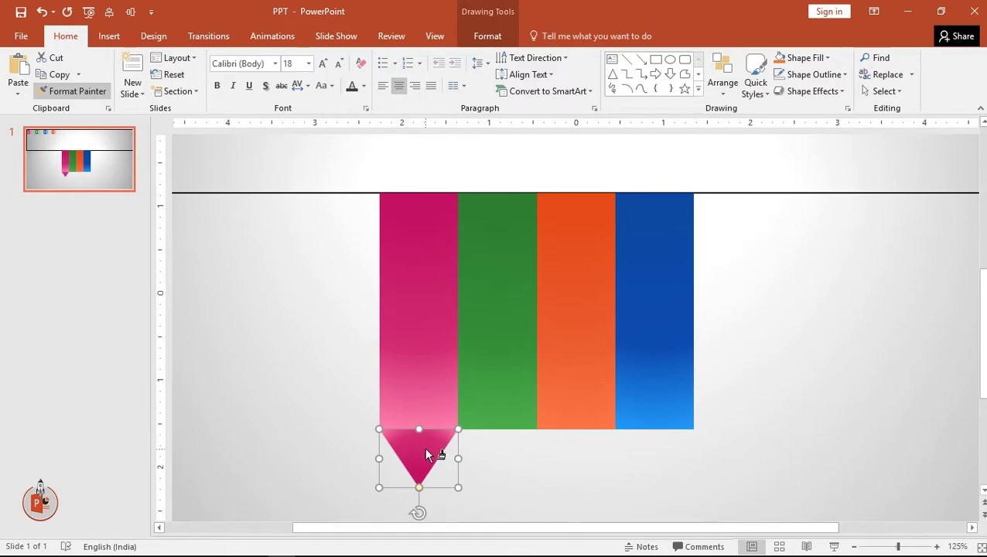
key("Escape")
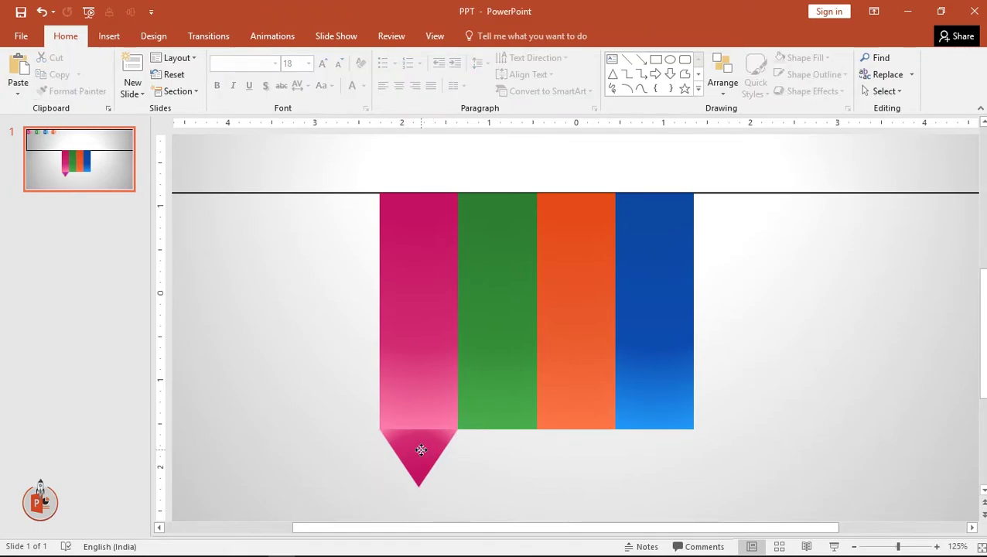
Place copies of the pink triangle under the green, orange and blue bars
left_click(417, 453)
left_click_drag(418, 455, 648, 455, "ctrl")
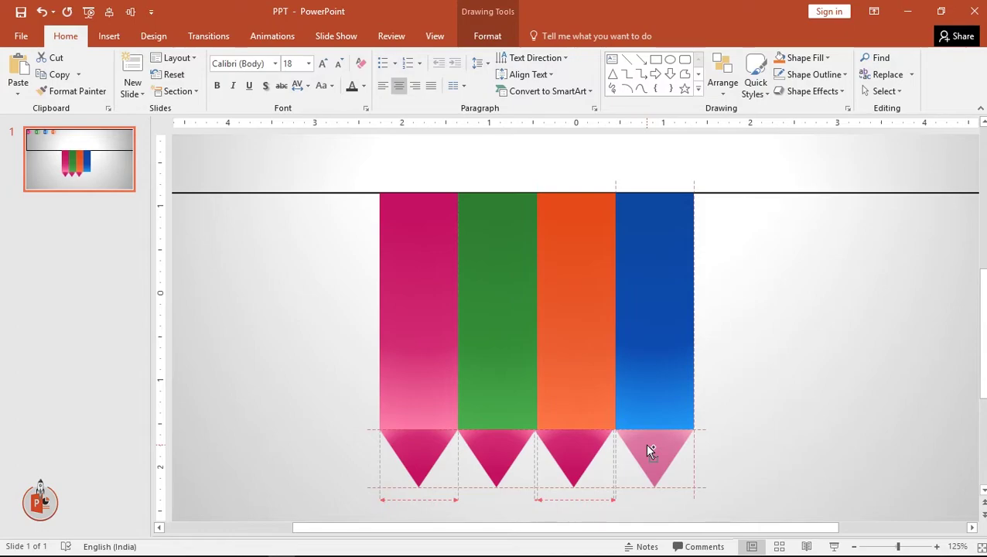
left_click(821, 377)
left_click(594, 448)
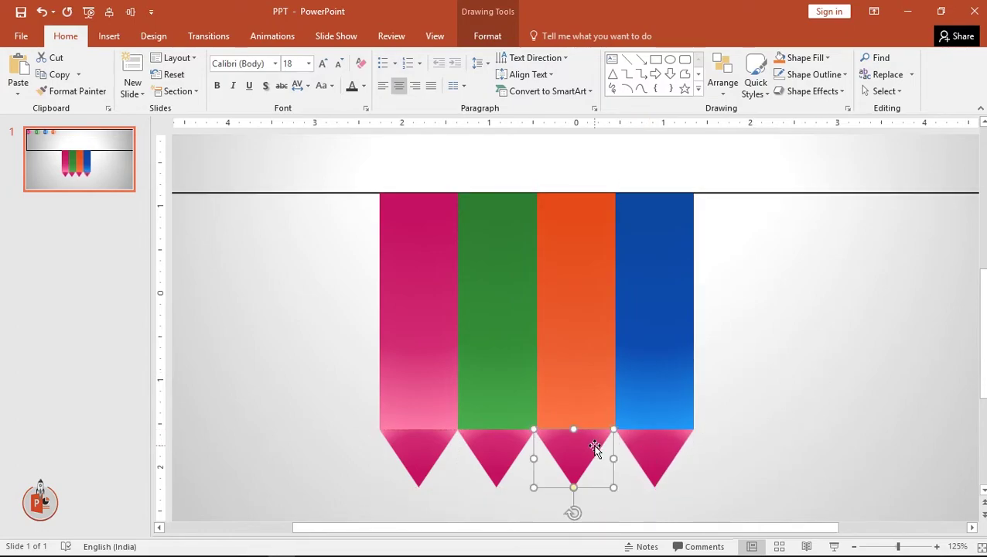
left_click(496, 455)
Paint the green bar's gradient onto the triangle tip beneath it
left_click(713, 243)
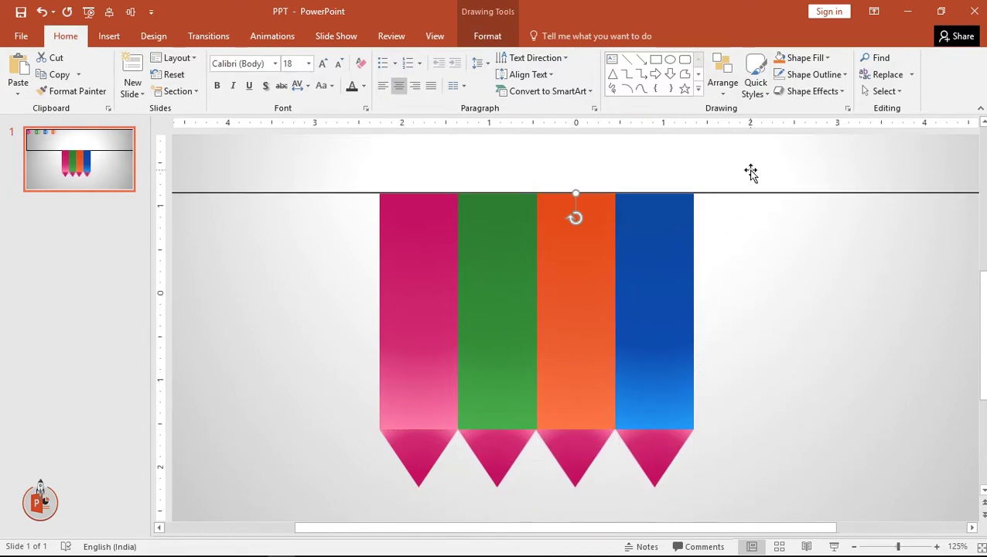
left_click(665, 451)
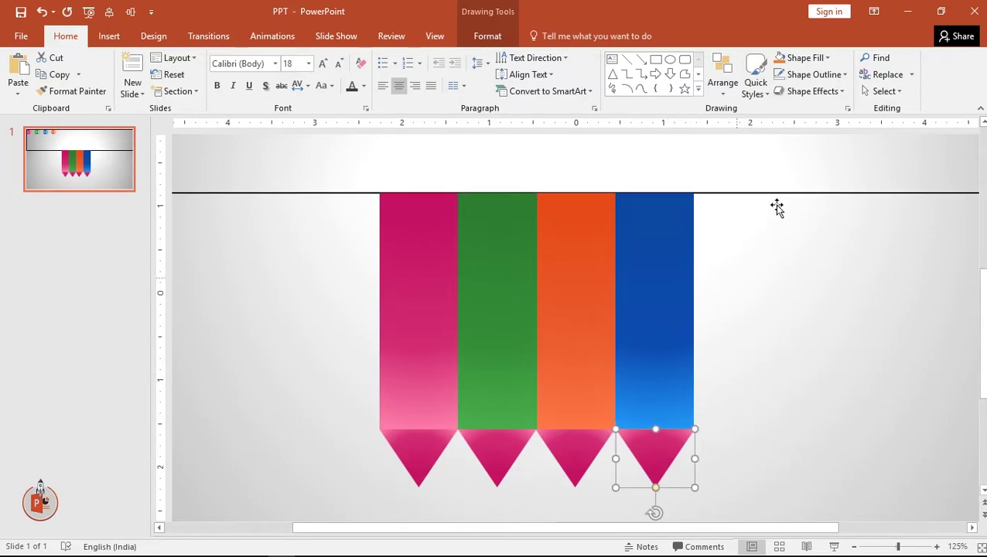
left_click(777, 206)
left_click(686, 433)
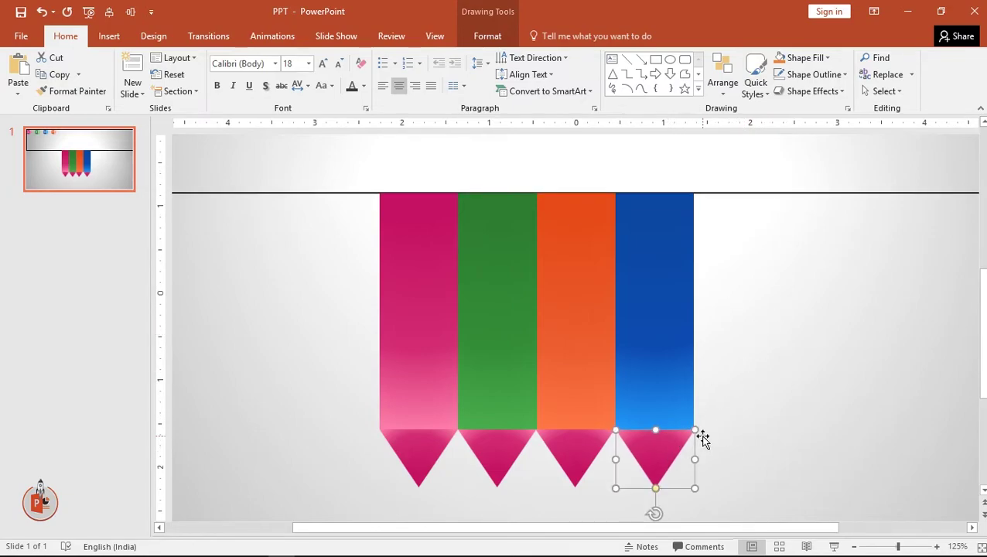
left_click(764, 385)
left_click(433, 328)
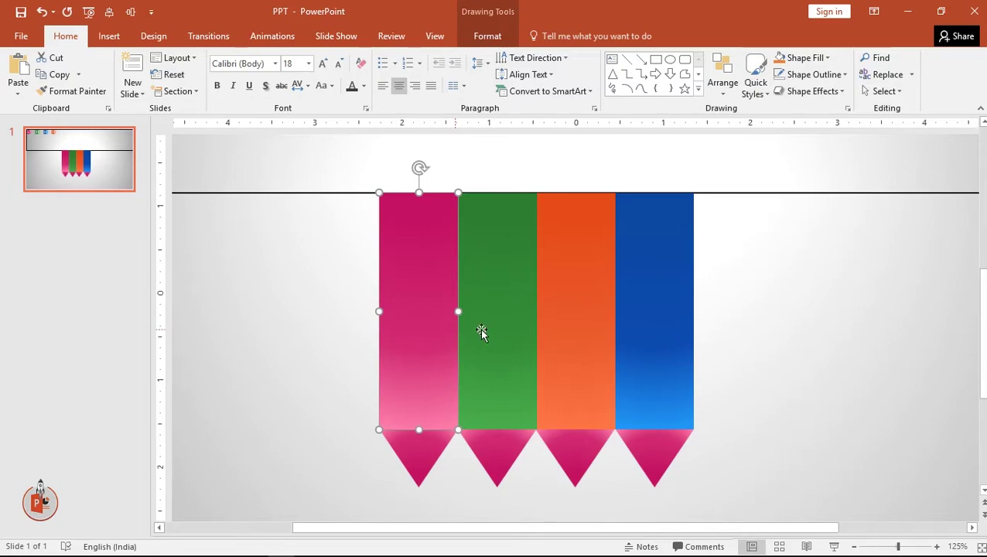
left_click(481, 332)
left_click(73, 91)
Paint the orange and blue bars' fills onto their matching tips
left_click(495, 465)
left_click(540, 313)
left_click(81, 93)
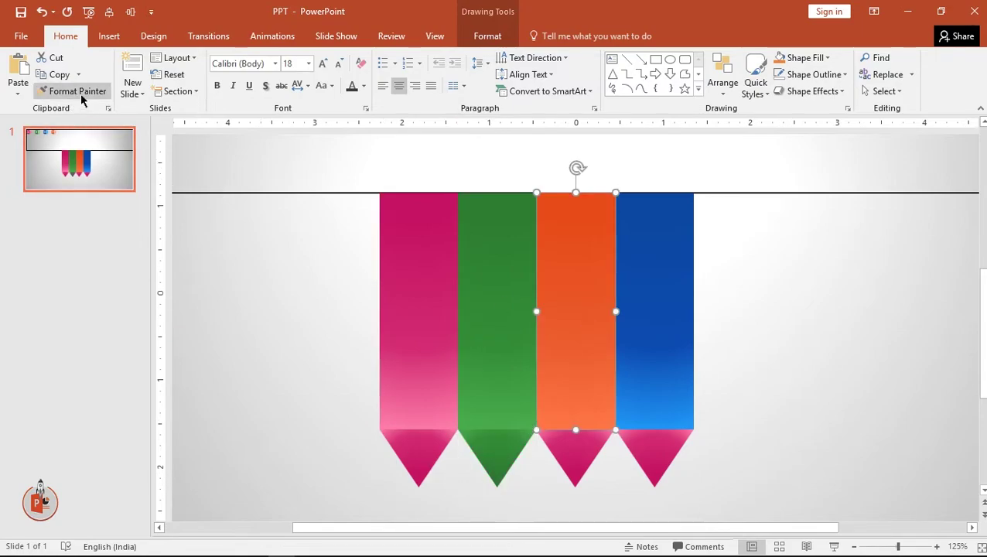
left_click(560, 465)
left_click(686, 323)
left_click(87, 95)
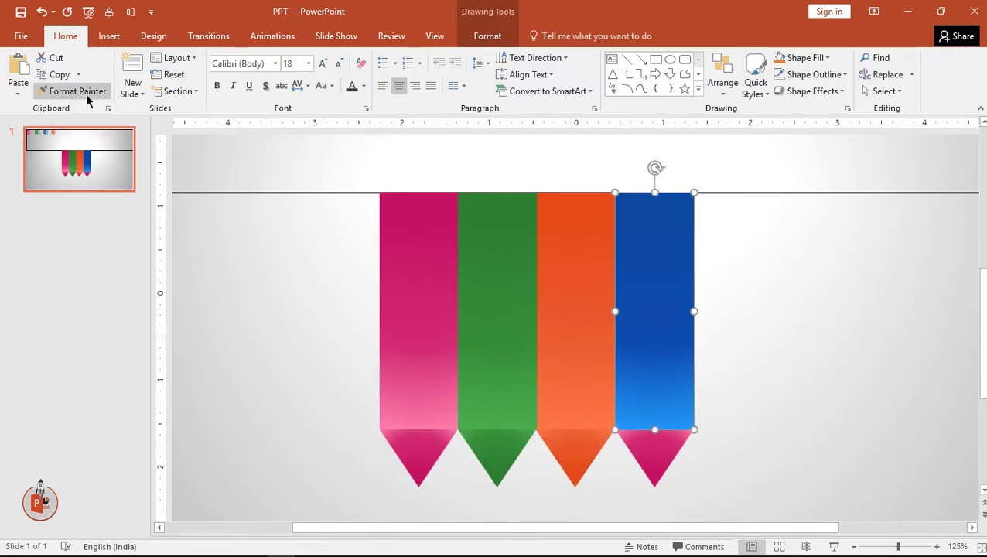
left_click(657, 458)
Open the Format Shape pane for the pink arrow tip
scroll(703, 431, "down", 5)
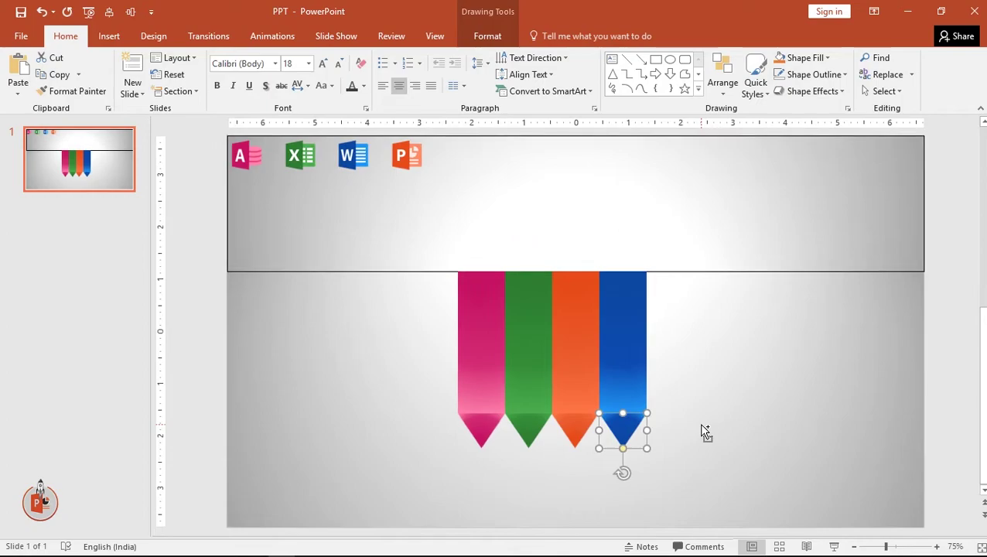
left_click(475, 426)
right_click(476, 426)
left_click(549, 416)
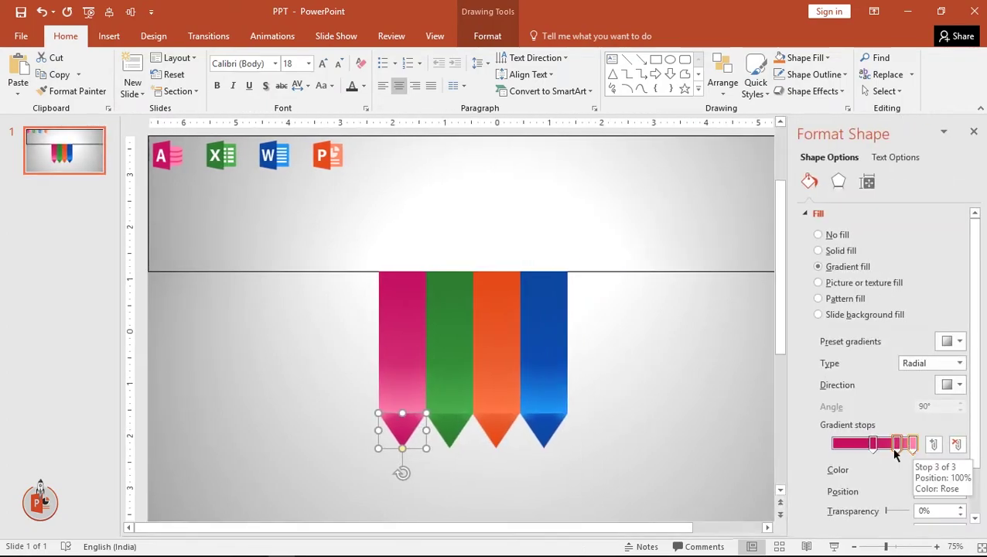
Reposition the pink tip's gradient stops, then add a green-tip stop at 40%
left_click_drag(894, 445, 834, 445)
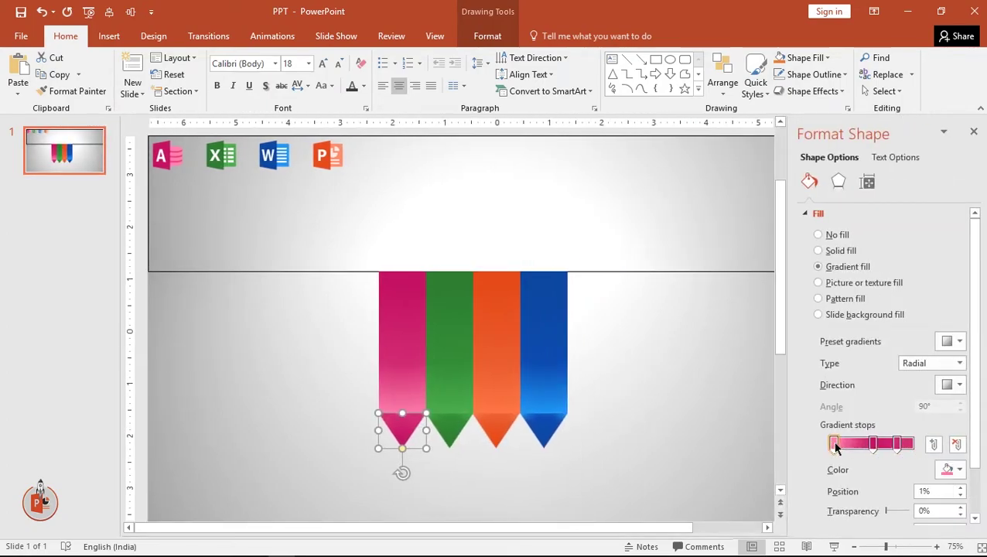
mouse_move(897, 445)
left_mouse_down()
mouse_move(926, 447)
mouse_move(895, 449)
left_mouse_up()
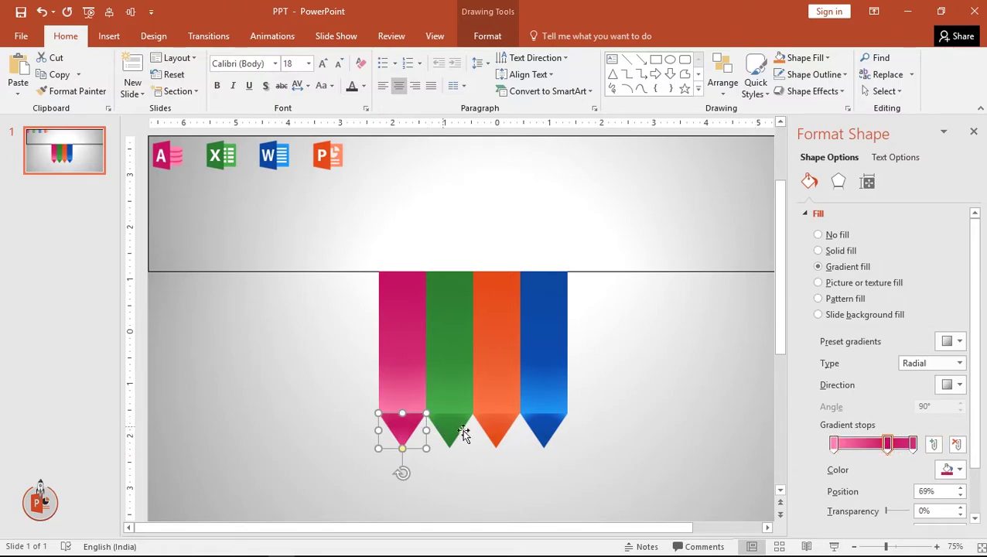
left_click(456, 429)
left_click(873, 445)
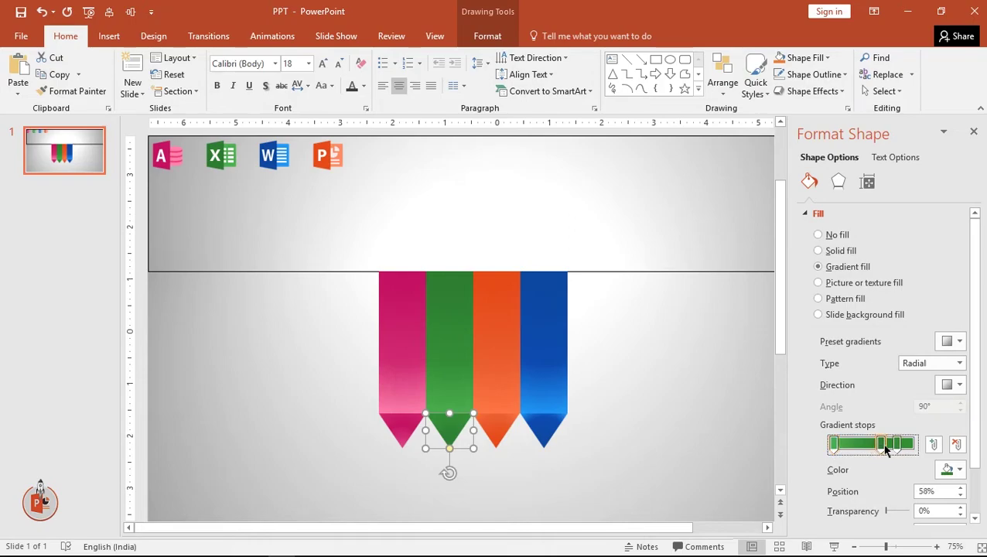
left_click_drag(895, 447, 914, 447)
left_click(849, 447)
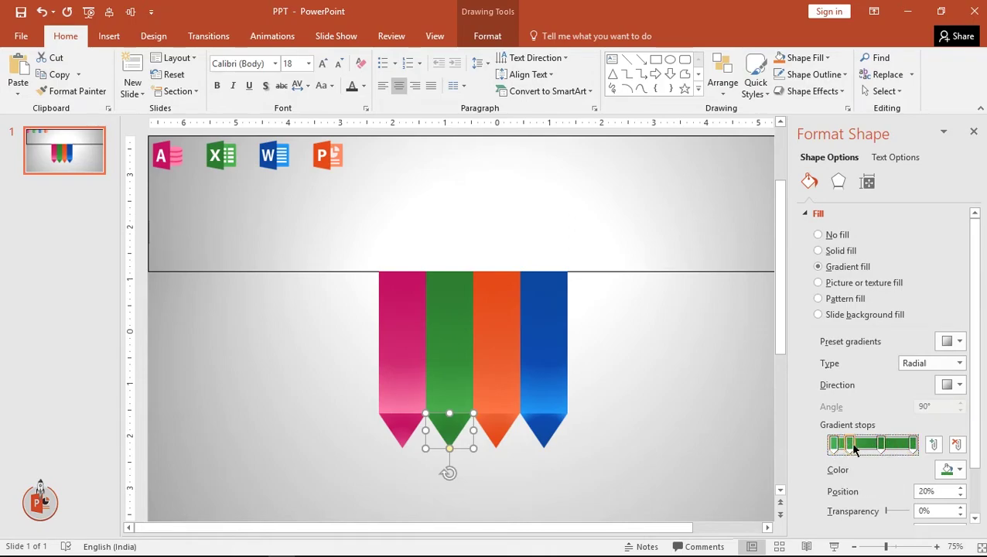
left_click_drag(854, 448, 866, 450)
Move the orange tip's end stop to 100% and give it a darker orange
left_click(503, 425)
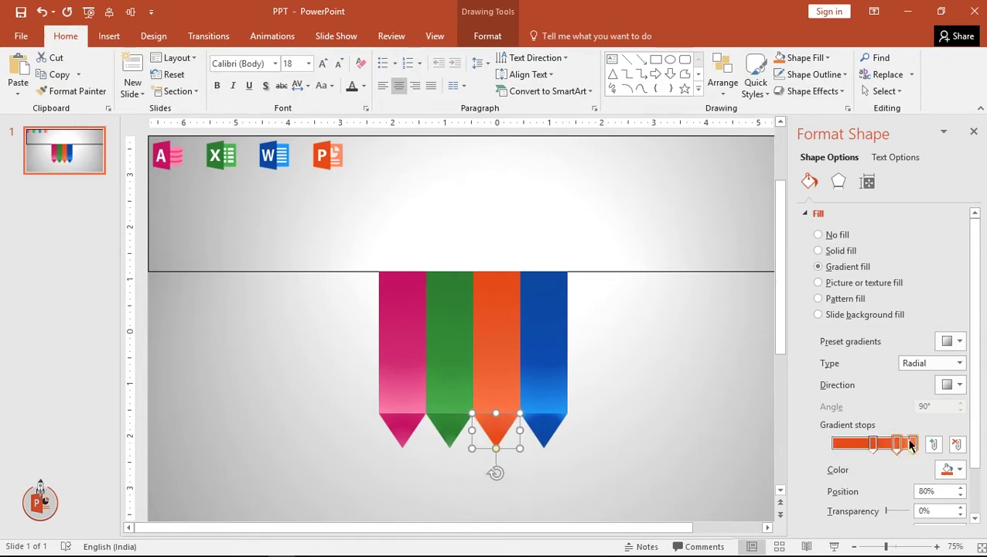
left_click(885, 446)
left_click_drag(908, 447, 914, 447)
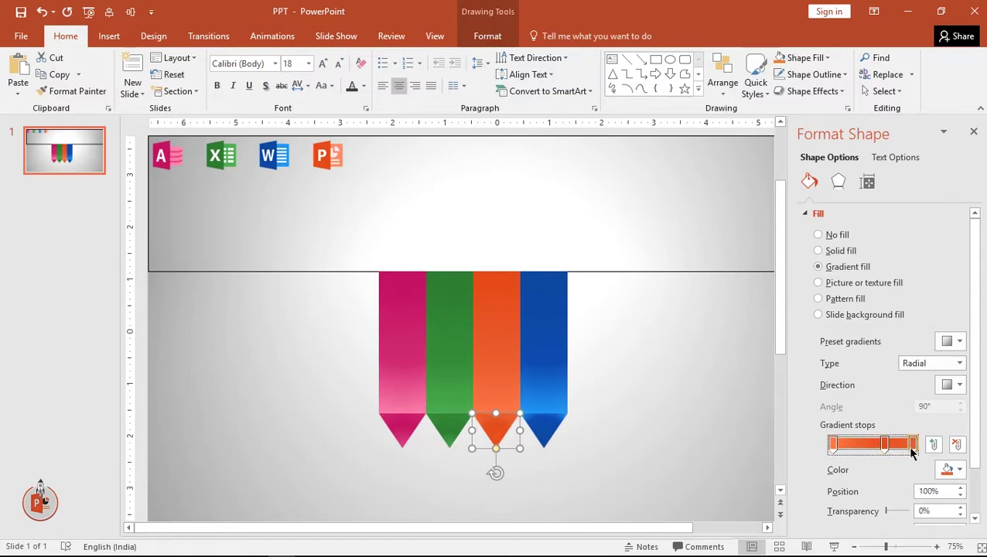
left_click(948, 468)
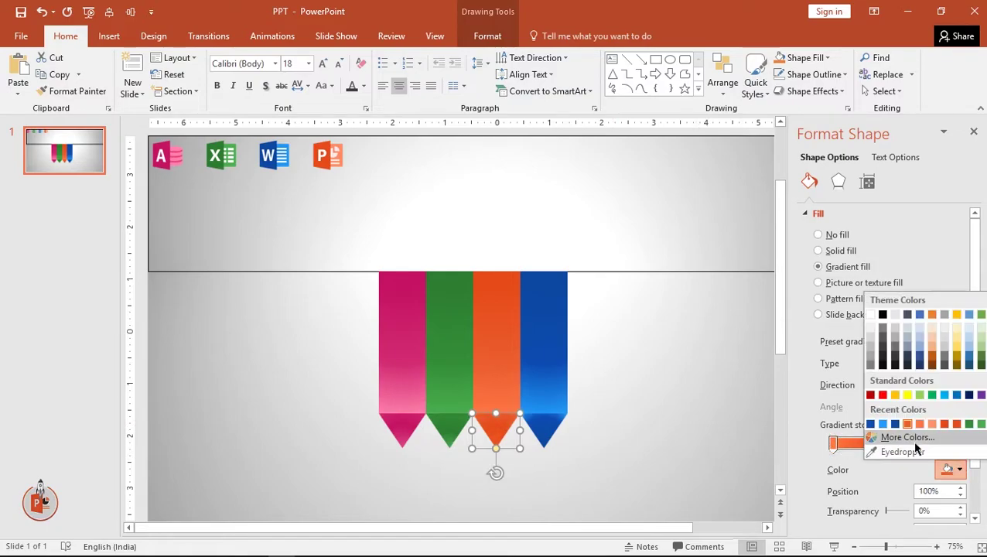
left_click(903, 435)
left_click(449, 240)
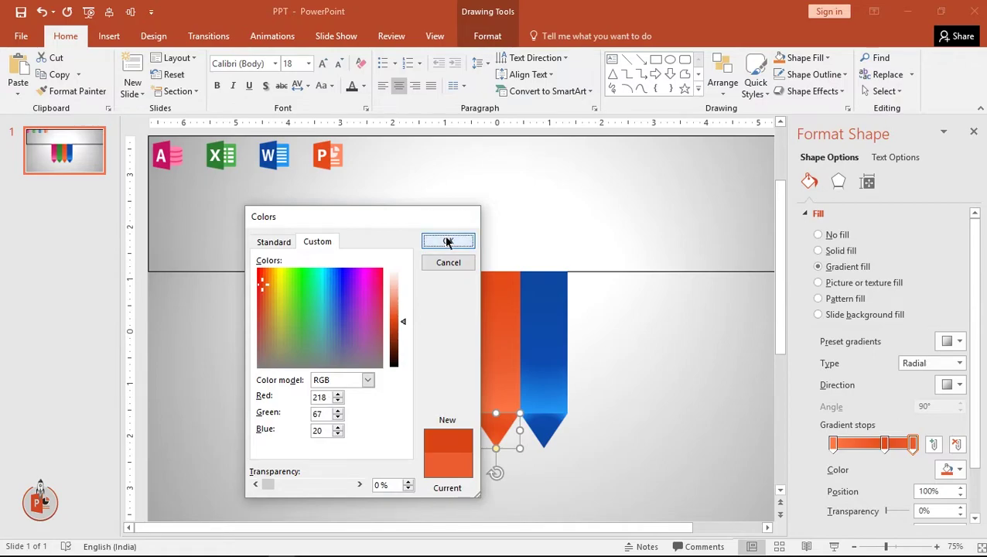
Darken the green tip's rightmost gradient stop colour
left_click(703, 342)
left_click(449, 430)
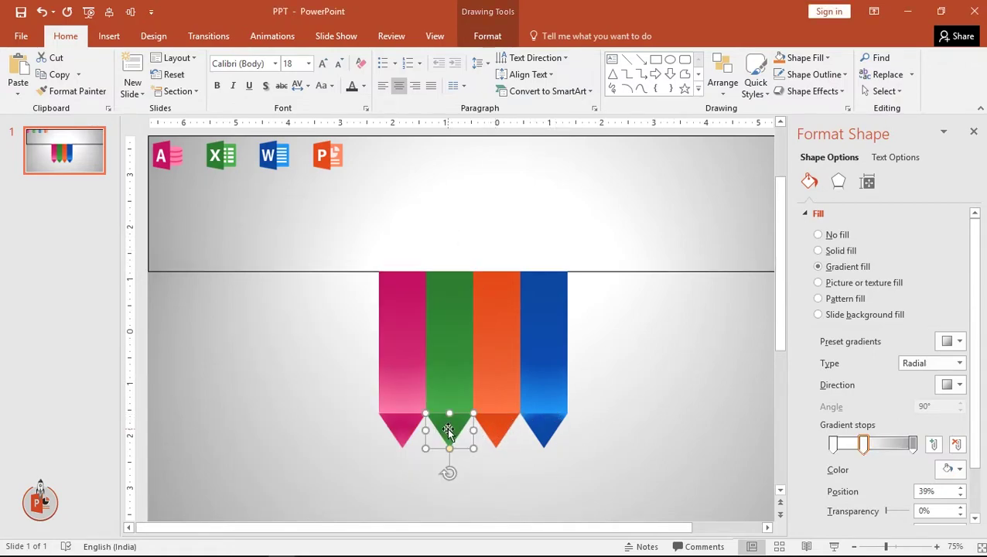
left_click(912, 442)
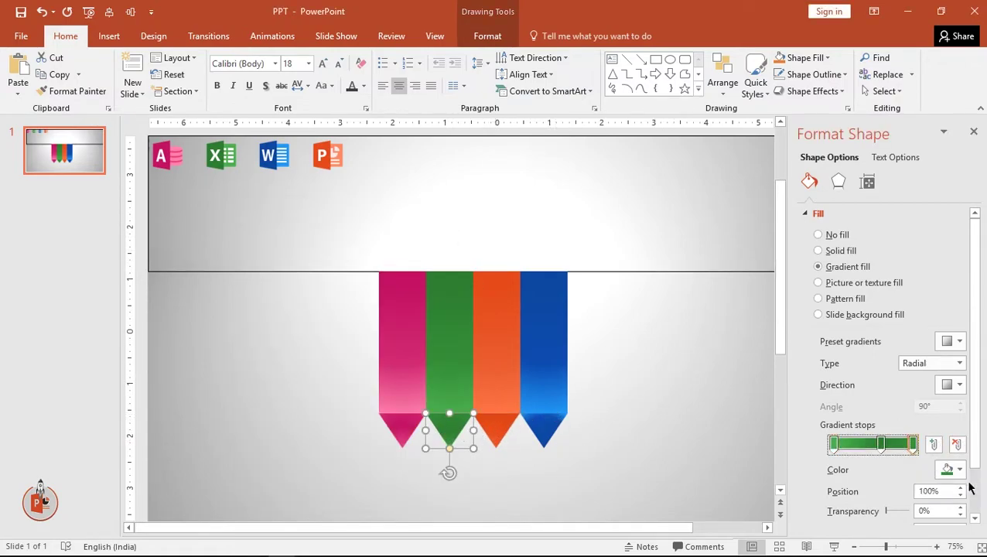
left_click(948, 469)
left_click(903, 434)
left_click_drag(409, 331, 409, 337)
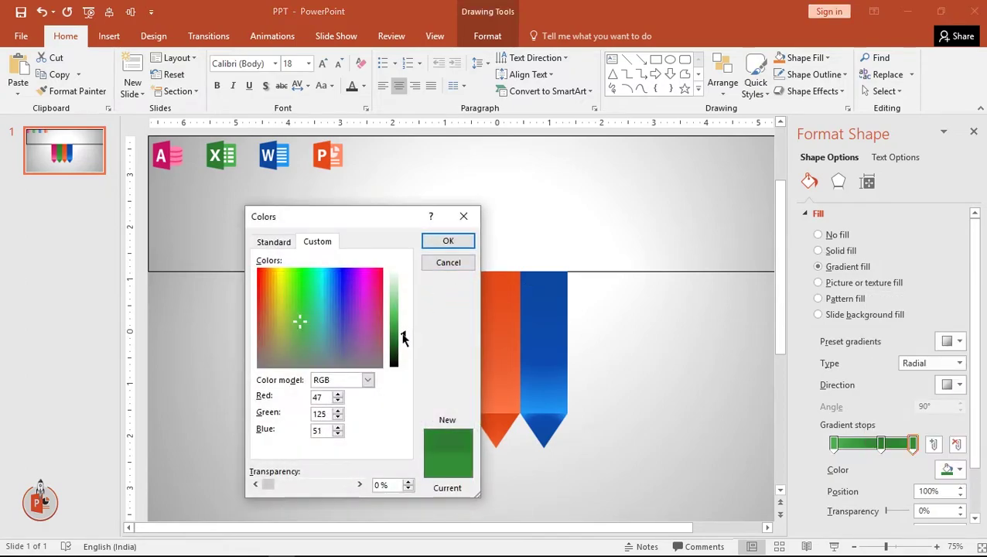
left_click(448, 240)
Darken the pink tip's end stop and shift the blue tip's gradient stop far left
left_click(402, 426)
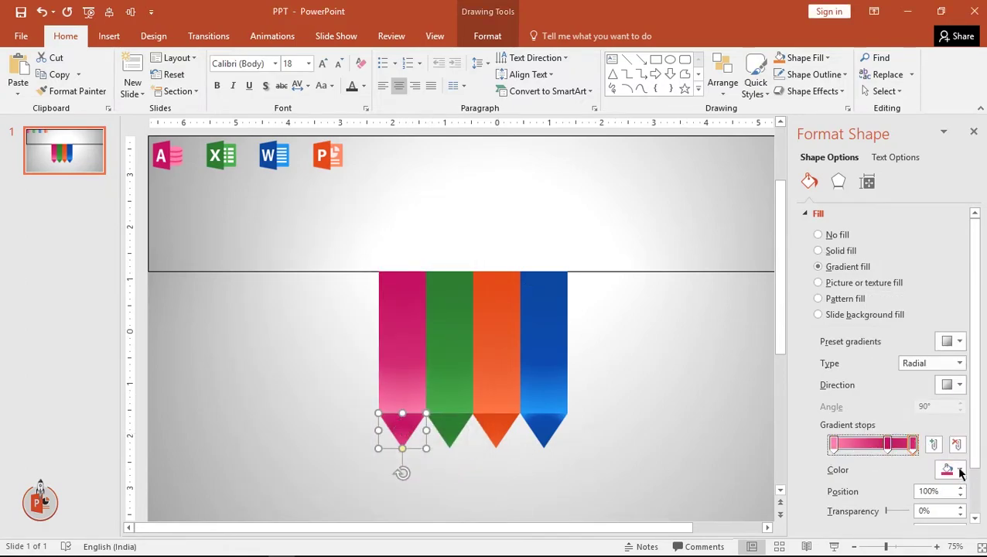
left_click(948, 468)
left_click(903, 435)
left_click_drag(405, 321, 405, 328)
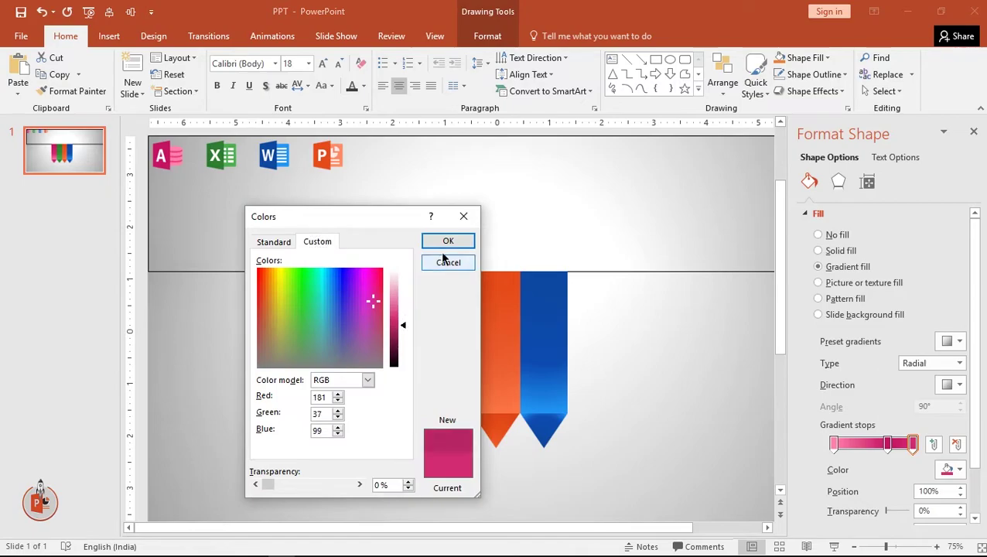
left_click(448, 240)
left_click(543, 429)
left_click_drag(872, 442, 811, 447)
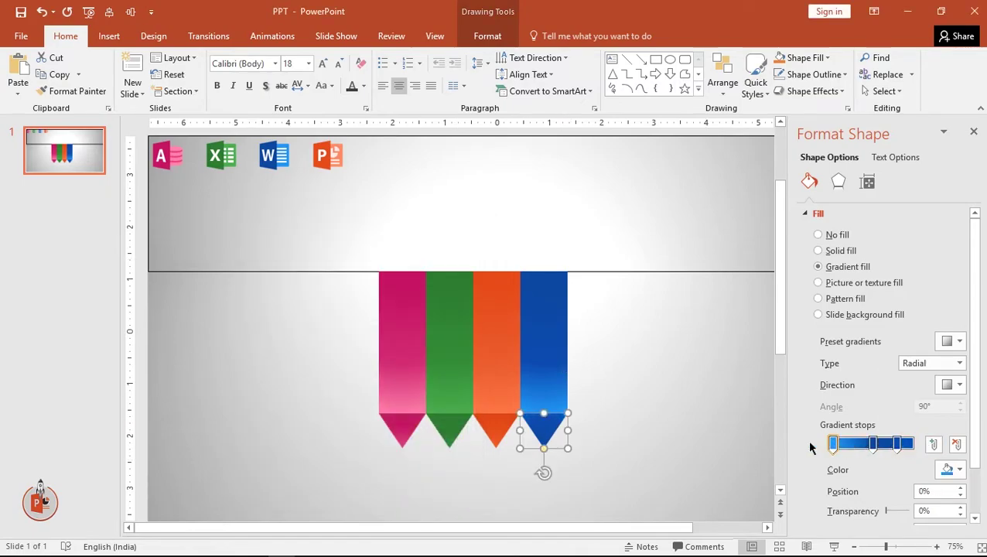
left_click(912, 443)
left_click(973, 133)
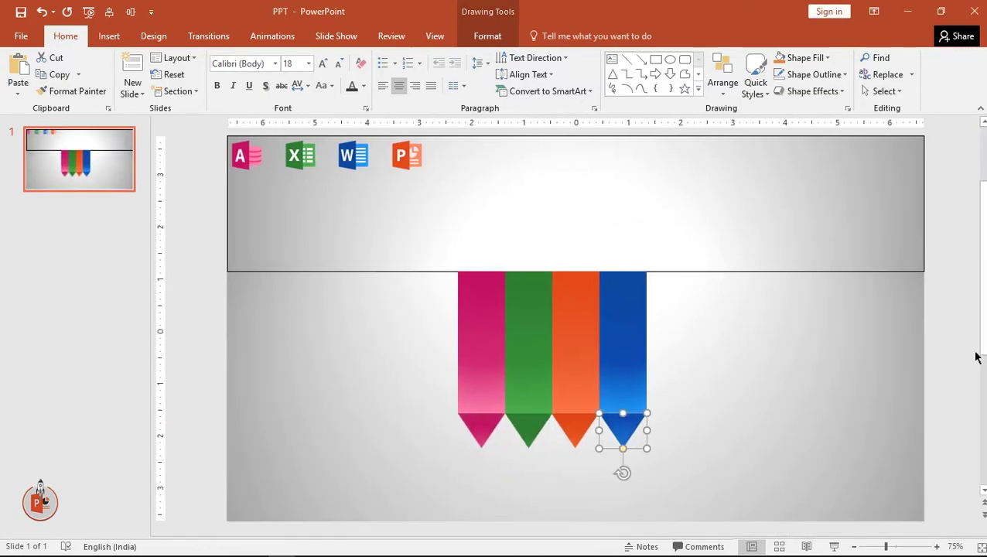
left_click(955, 349)
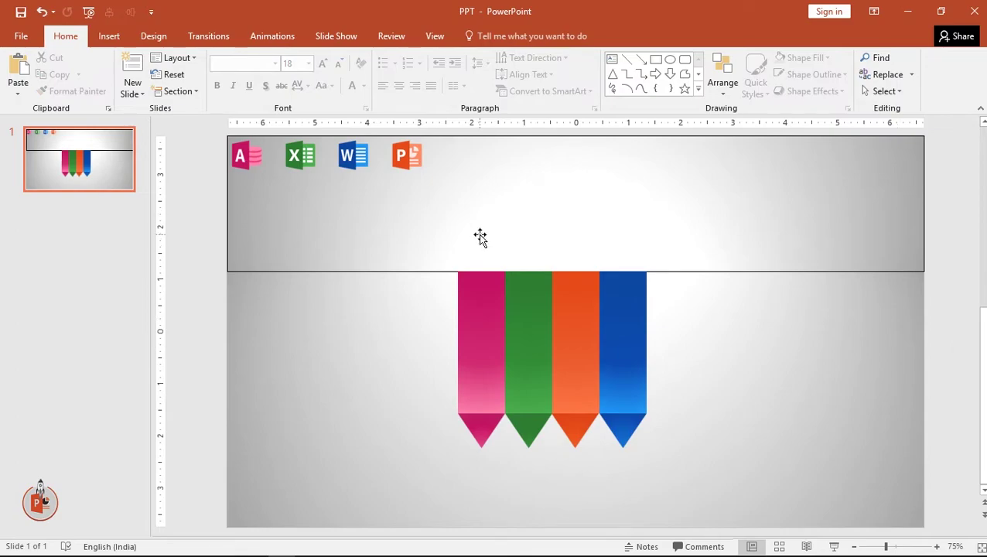
left_click(526, 430)
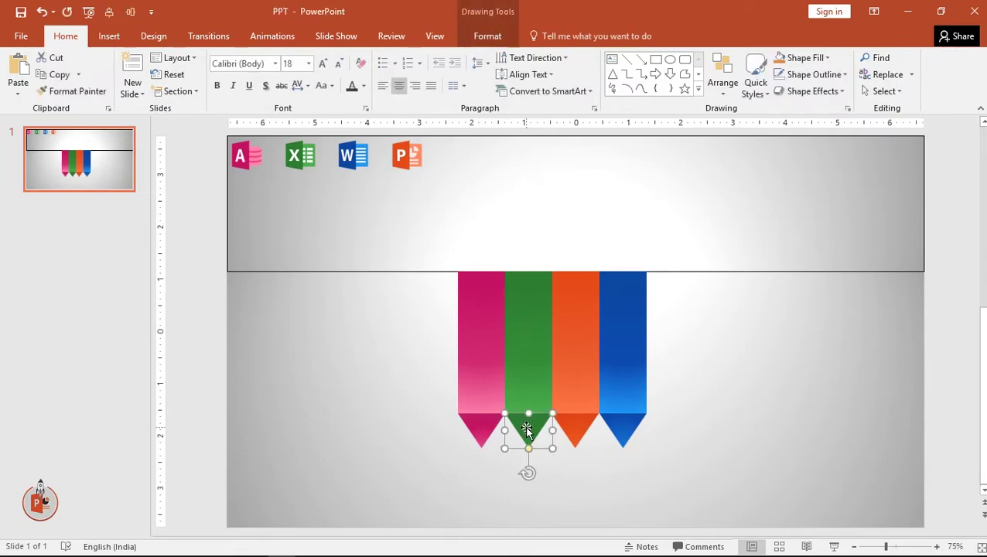
left_click_drag(526, 430, 528, 476)
left_click(527, 412)
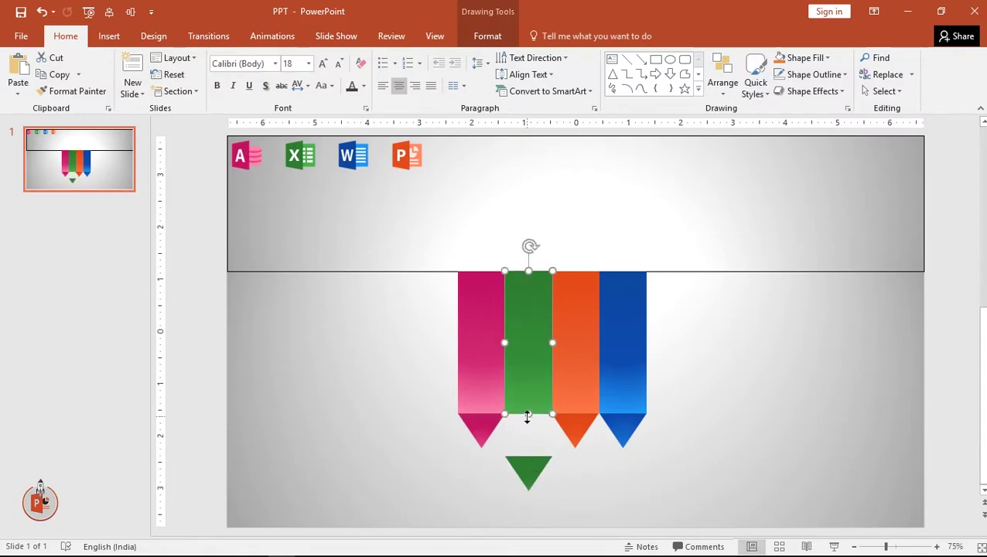
left_click_drag(526, 416, 527, 457)
left_click(617, 470)
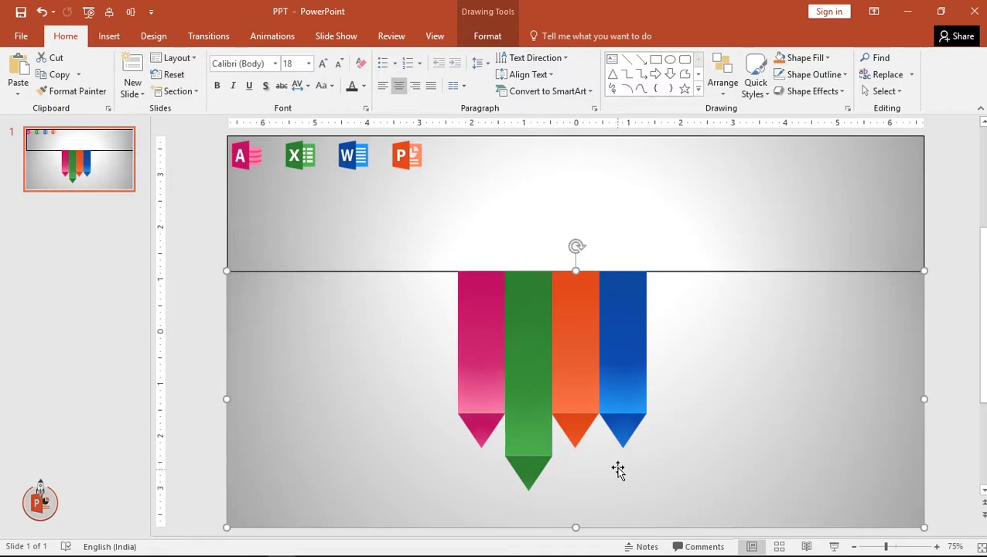
left_click(583, 383)
left_click(570, 421)
mouse_move(569, 423)
left_mouse_down()
mouse_move(572, 441)
mouse_move(573, 431)
left_mouse_up()
left_click(574, 400)
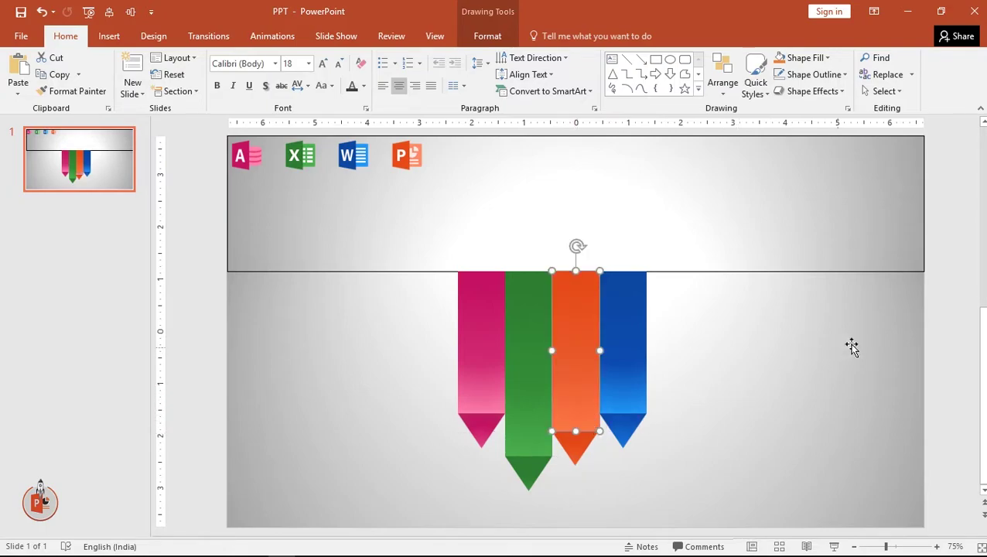
left_click(937, 340)
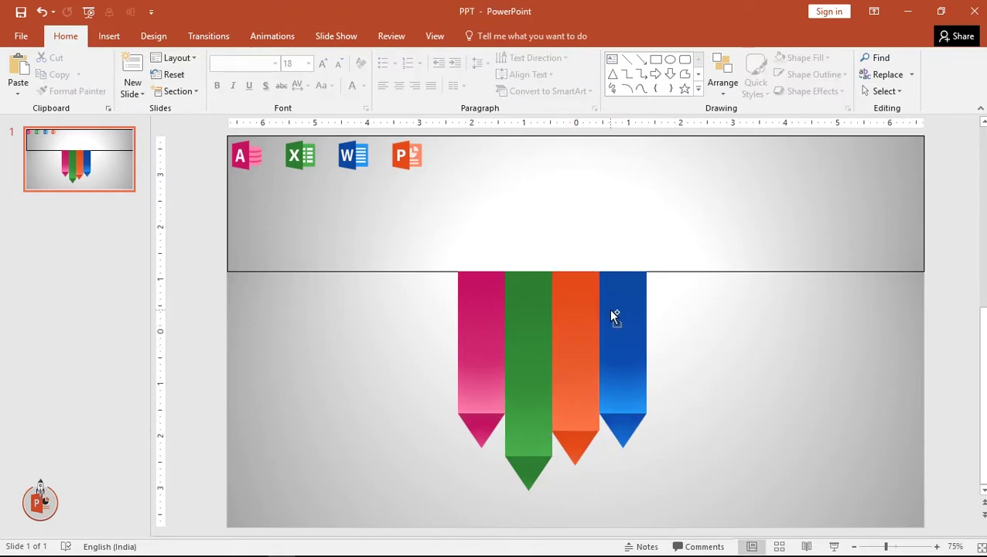
scroll(597, 385, "up", 3)
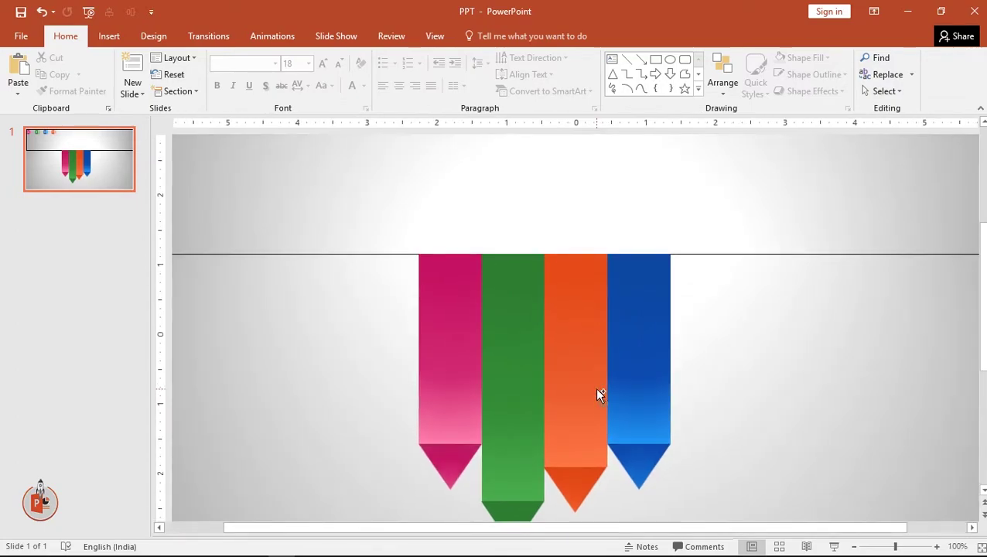
scroll(600, 394, "up", 2)
scroll(600, 395, "down", 2)
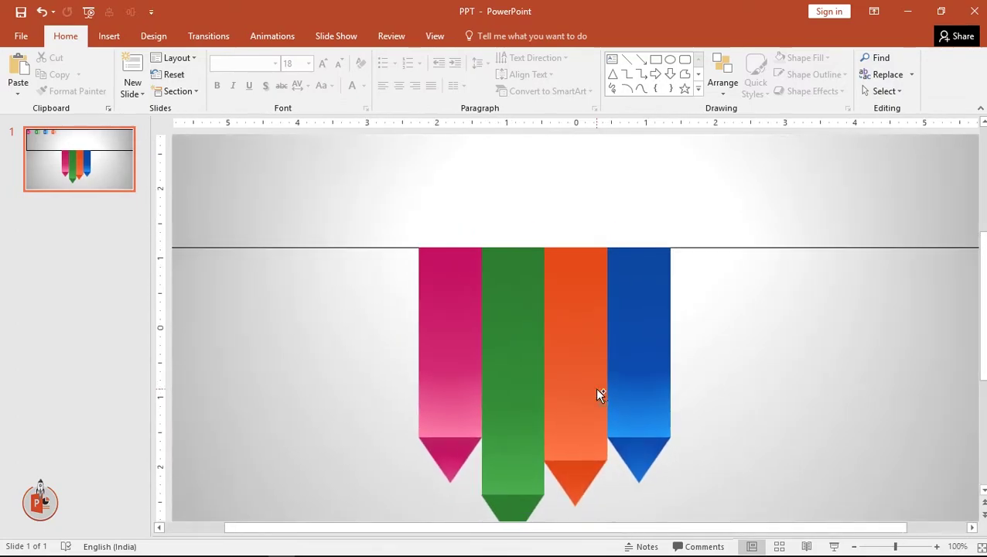
scroll(600, 394, "down", 3)
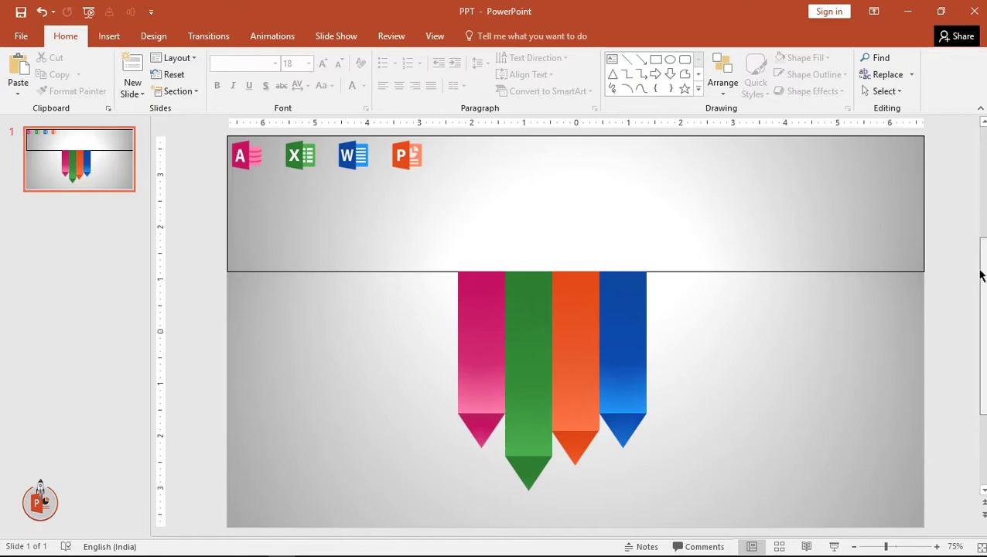
left_click_drag(980, 277, 980, 274)
scroll(572, 170, "up", 3)
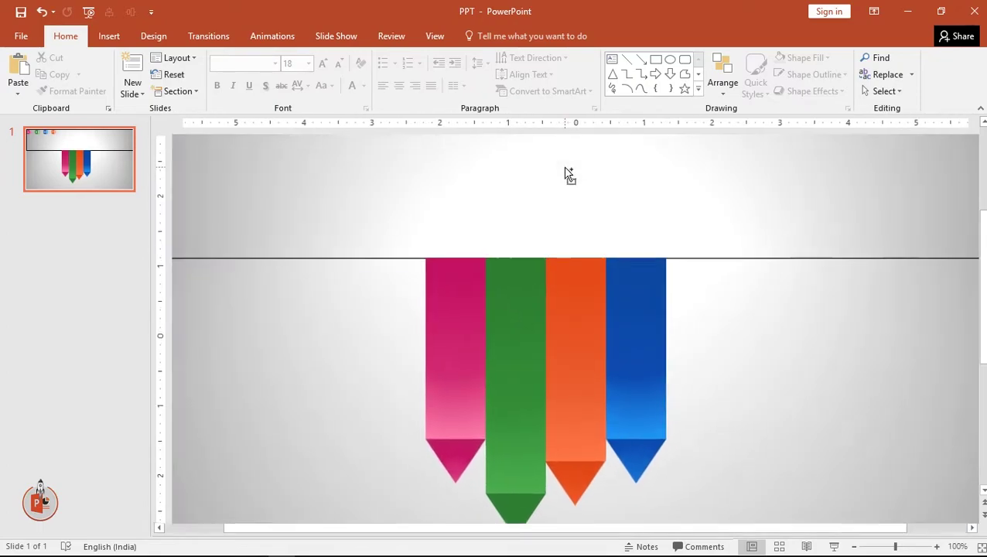
scroll(718, 308, "up", 2)
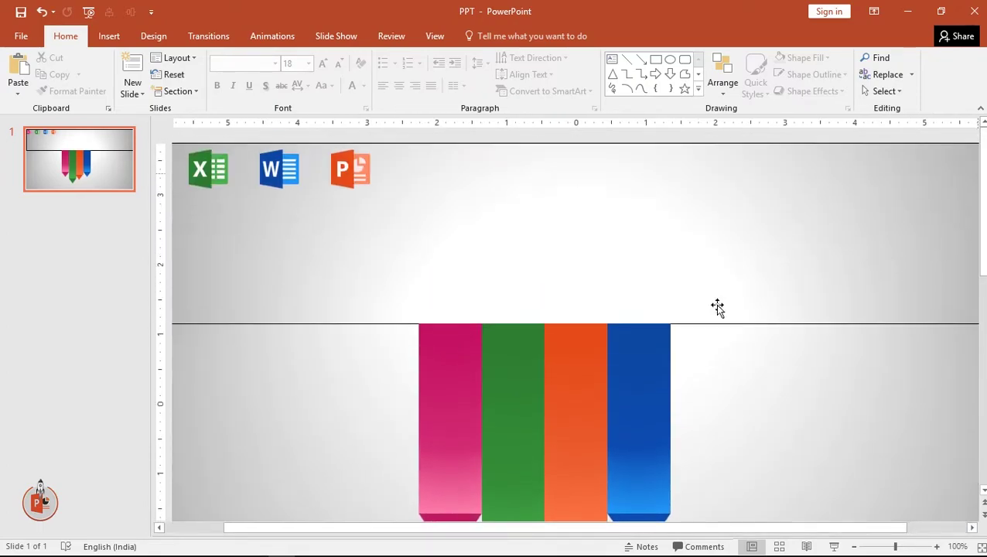
Duplicate the green bar upward into the top band and shorten it to the dividing line
left_click_drag(513, 402, 517, 214)
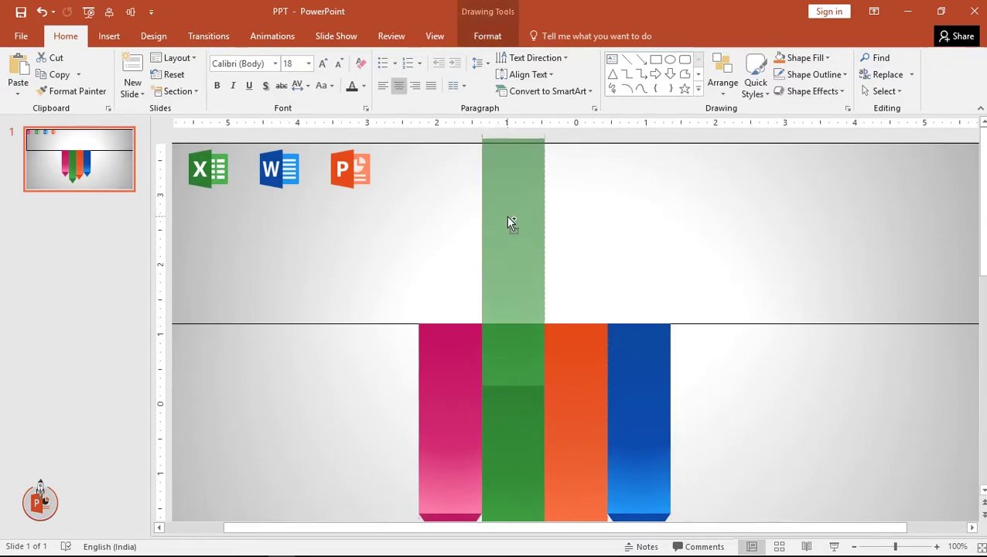
left_click_drag(514, 208, 504, 219)
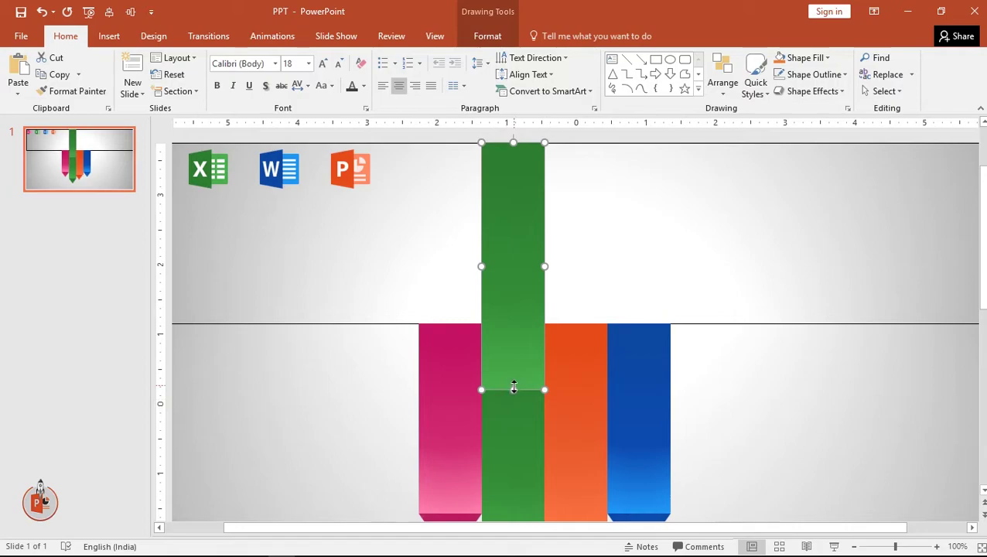
left_click_drag(512, 389, 513, 324)
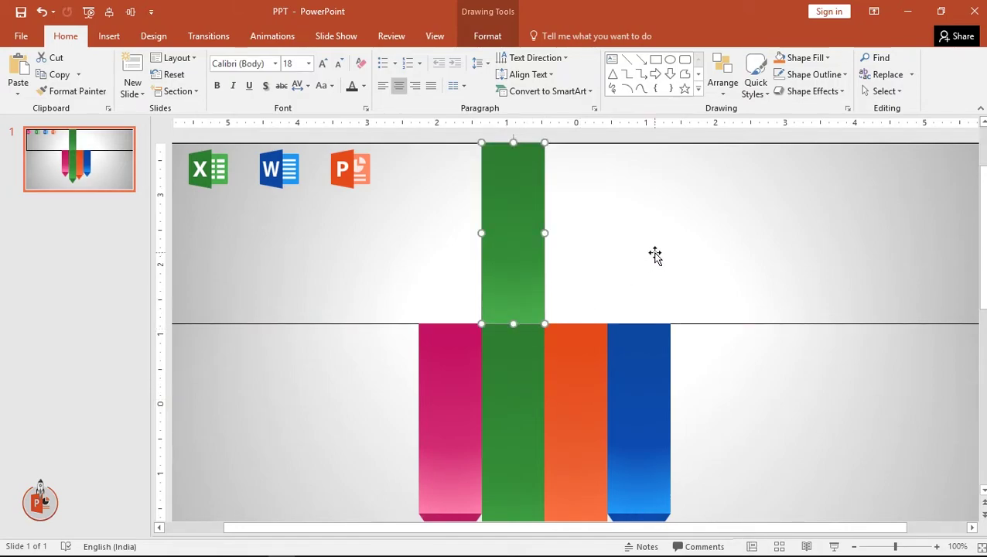
scroll(654, 255, "down", 2)
scroll(657, 257, "down", 1)
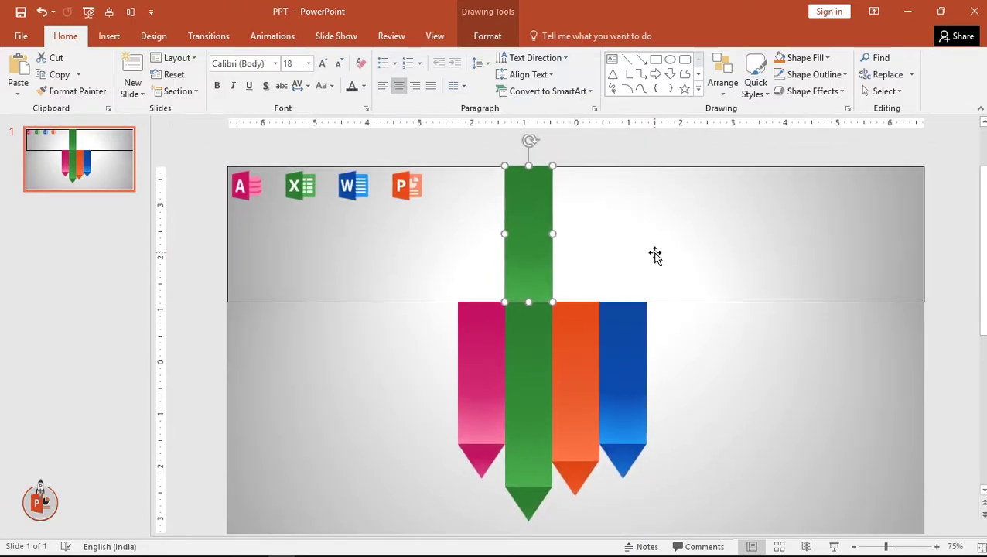
left_click(672, 301)
scroll(672, 300, "down", 1)
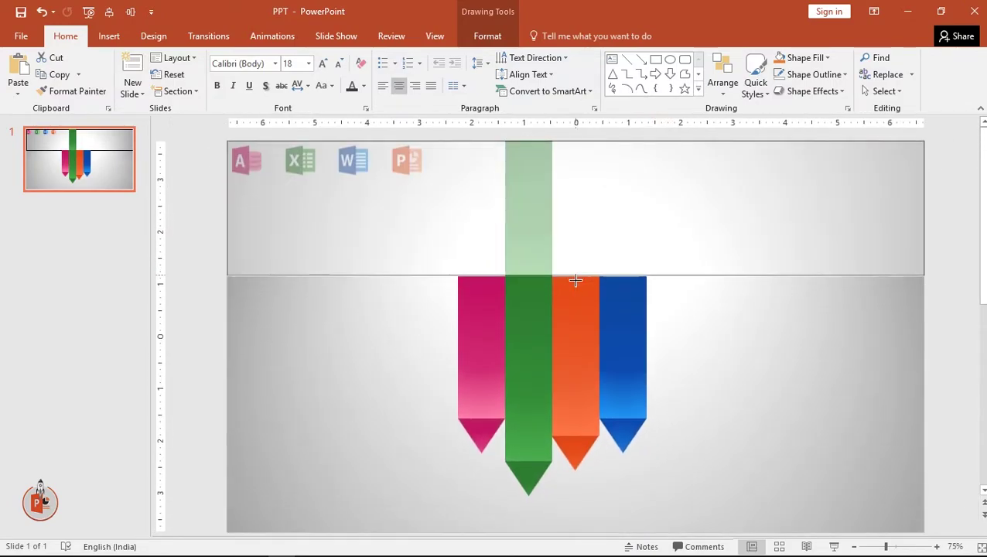
scroll(575, 280, "down", 1)
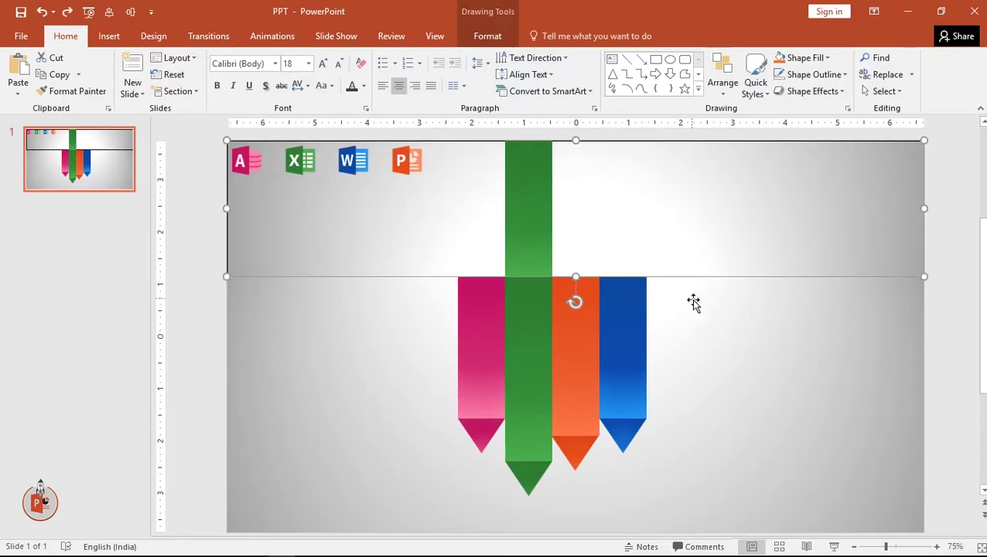
left_click(938, 324)
scroll(502, 166, "up", 2)
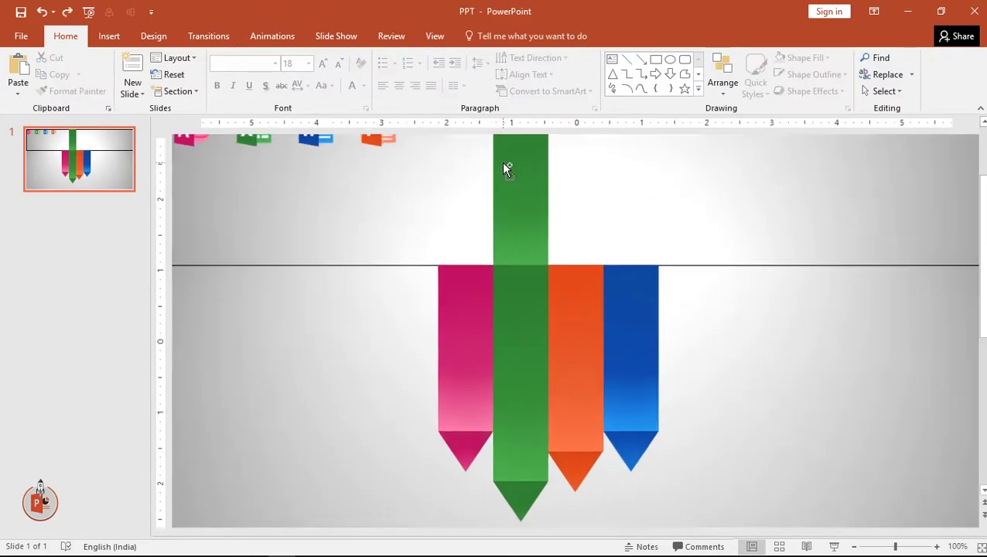
scroll(815, 221, "up", 2)
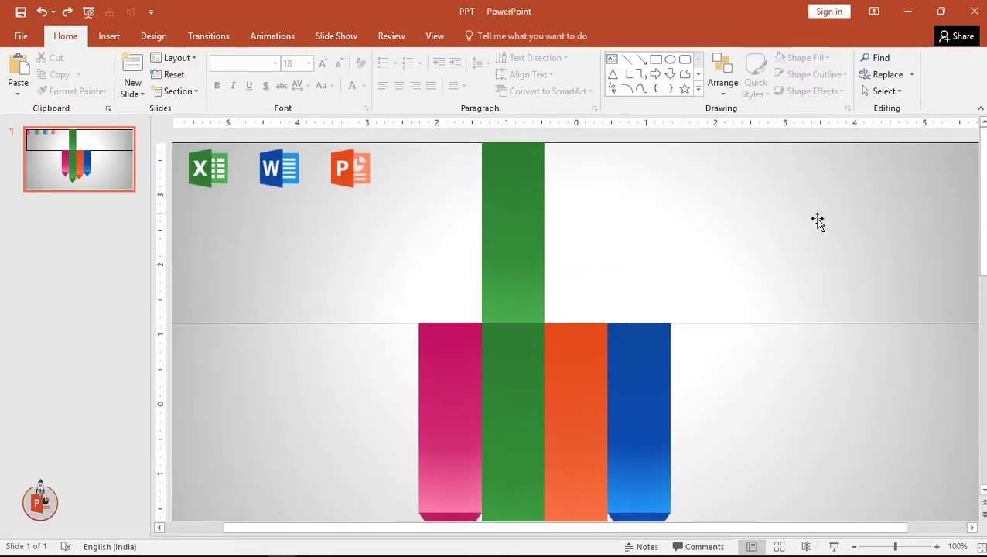
scroll(592, 169, "up", 1, "ctrl")
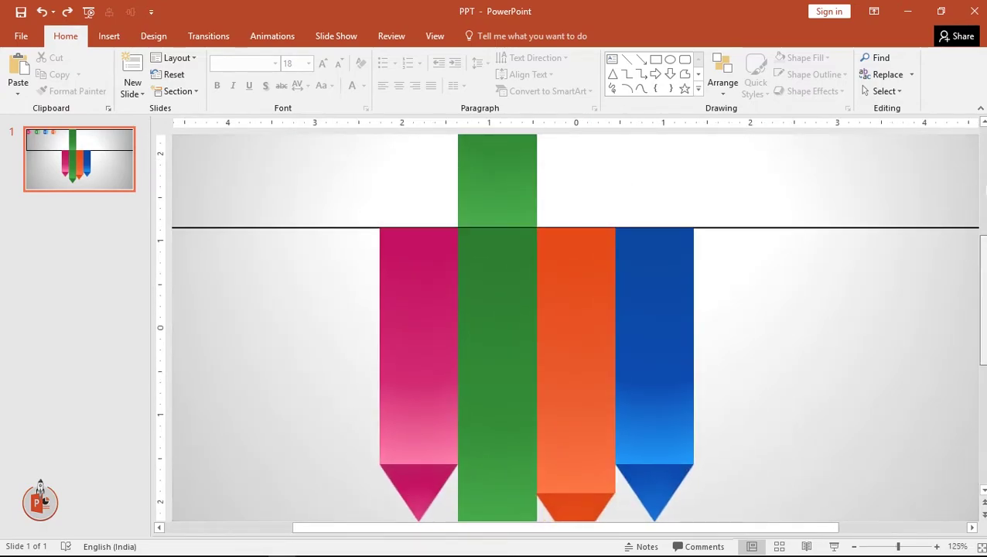
scroll(925, 146, "up", 3)
Draw a right triangle beside the upper green bar, about 0.43" wide, spanning the top band
left_click(108, 36)
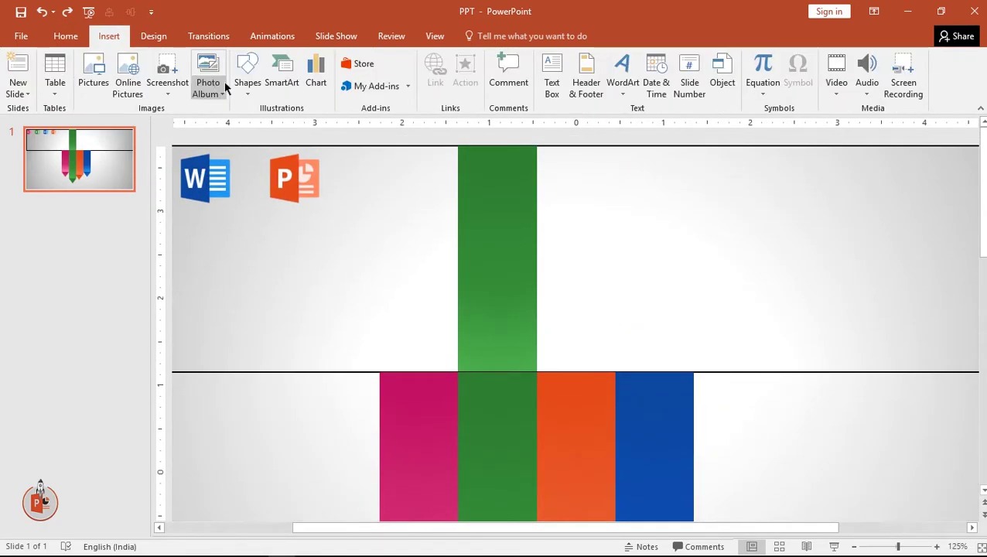
left_click(249, 85)
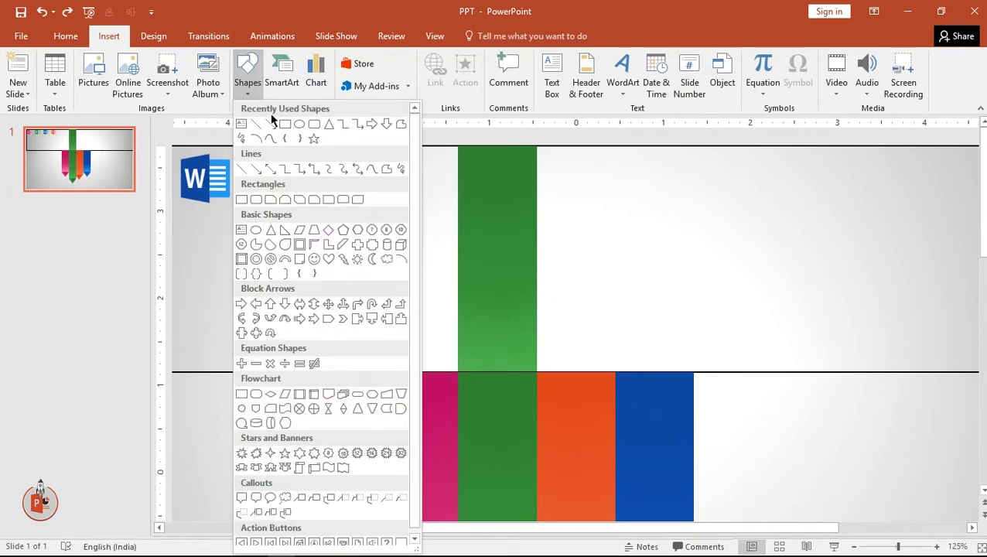
left_click(325, 125)
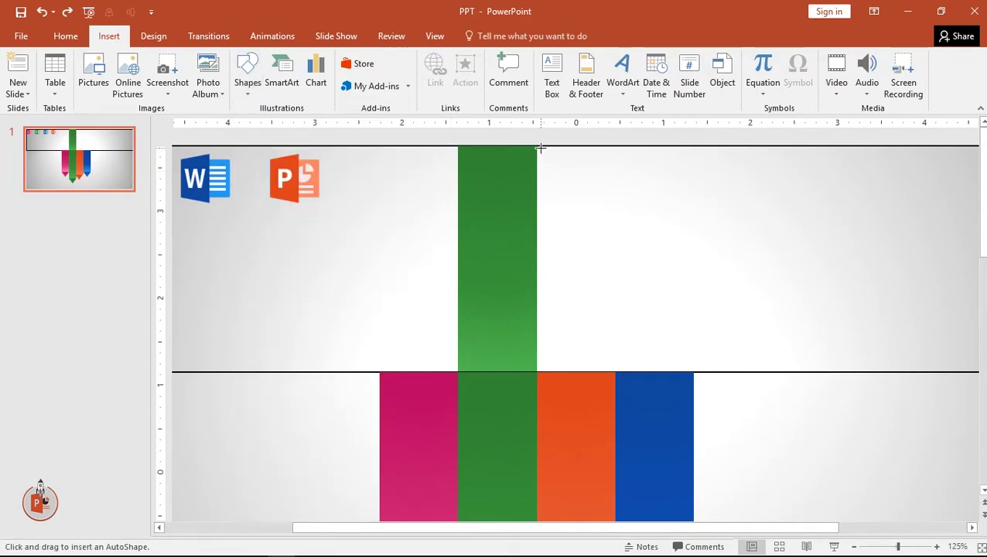
left_click_drag(535, 145, 611, 371)
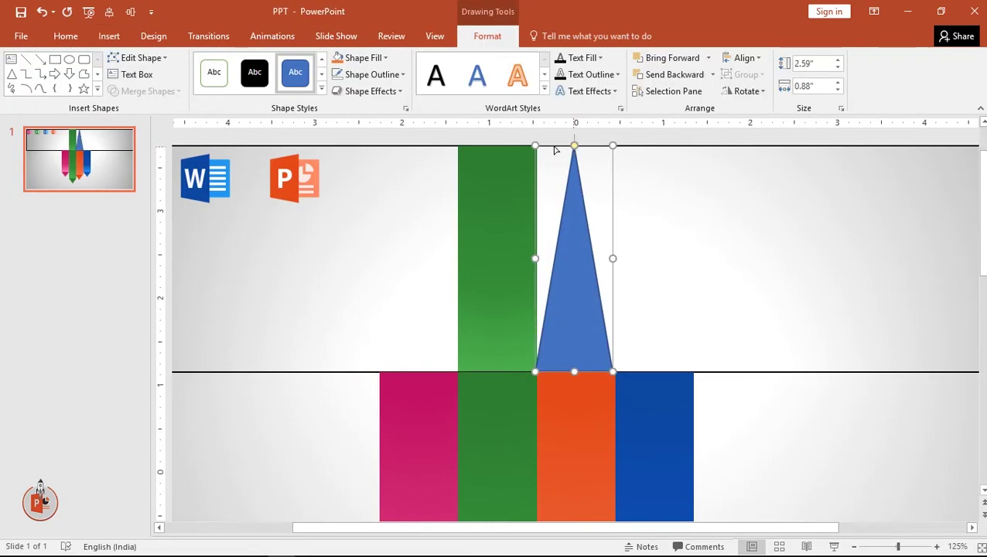
left_click_drag(574, 146, 536, 146)
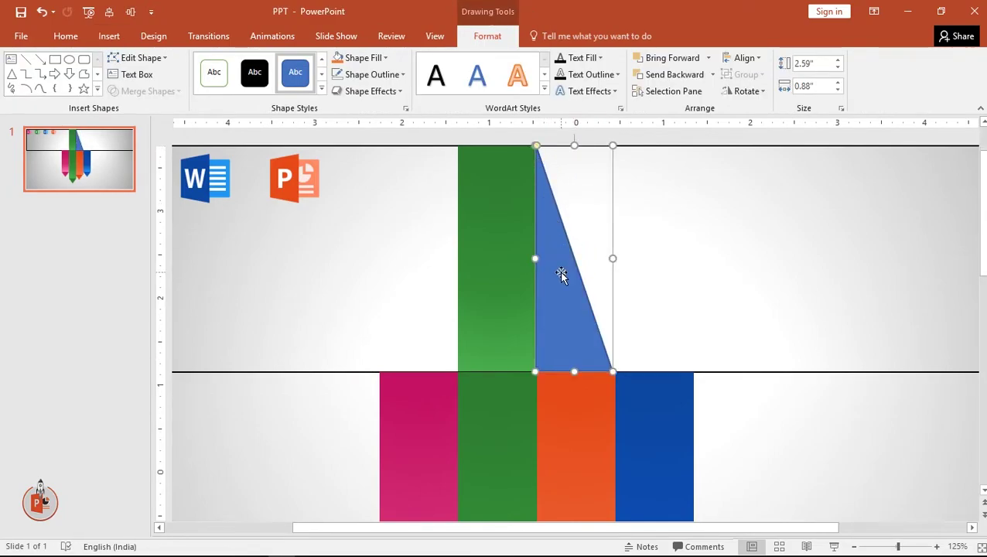
left_click_drag(561, 275, 563, 272)
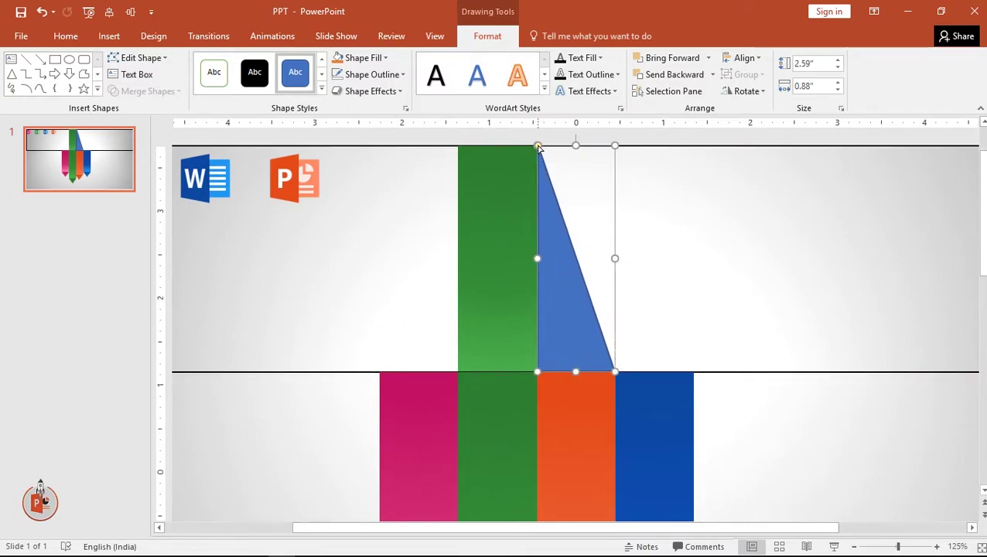
left_click_drag(539, 148, 537, 146)
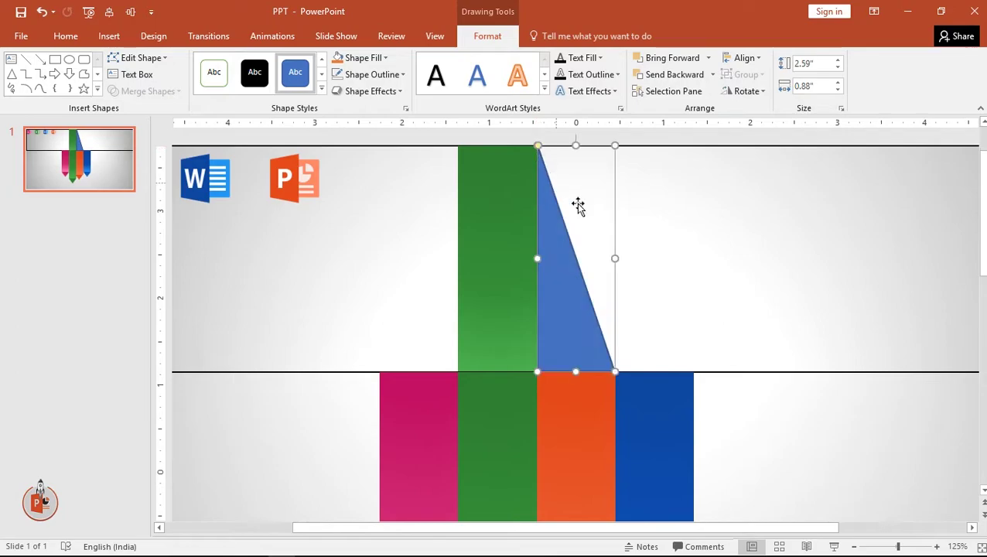
left_click_drag(611, 257, 576, 256)
Remove the triangle's outline and align it flush with the top edge and green bar
left_click(372, 74)
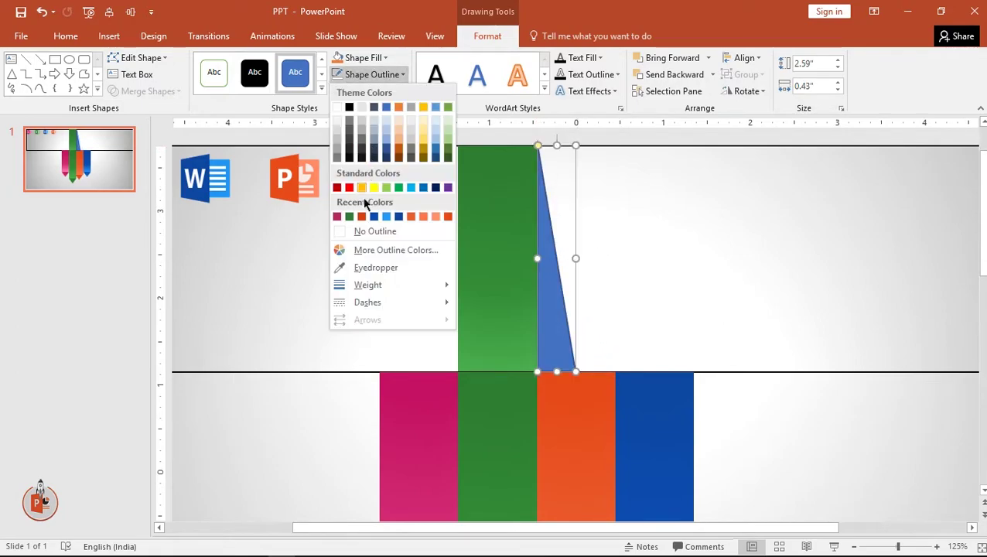
left_click(356, 233)
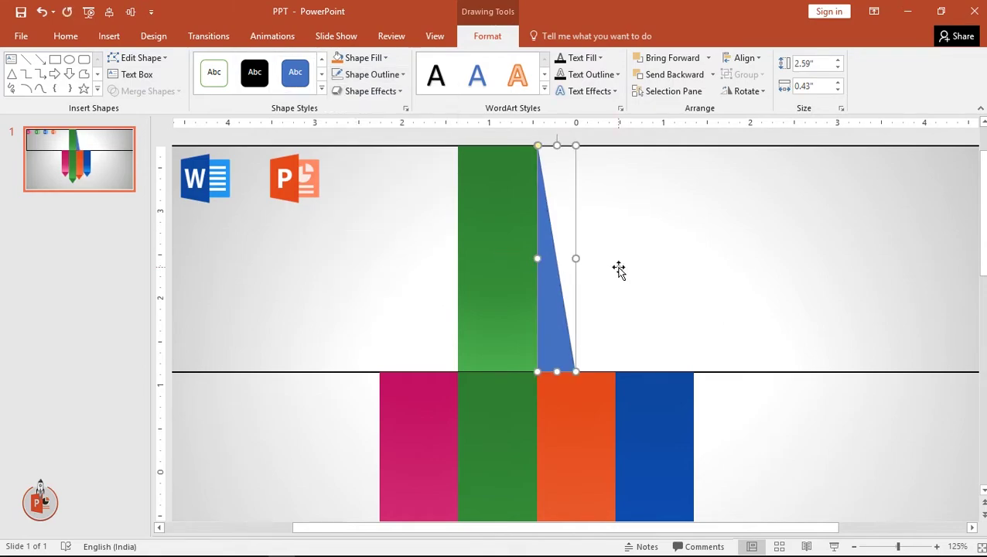
key("ctrl+Left")
left_click(631, 147)
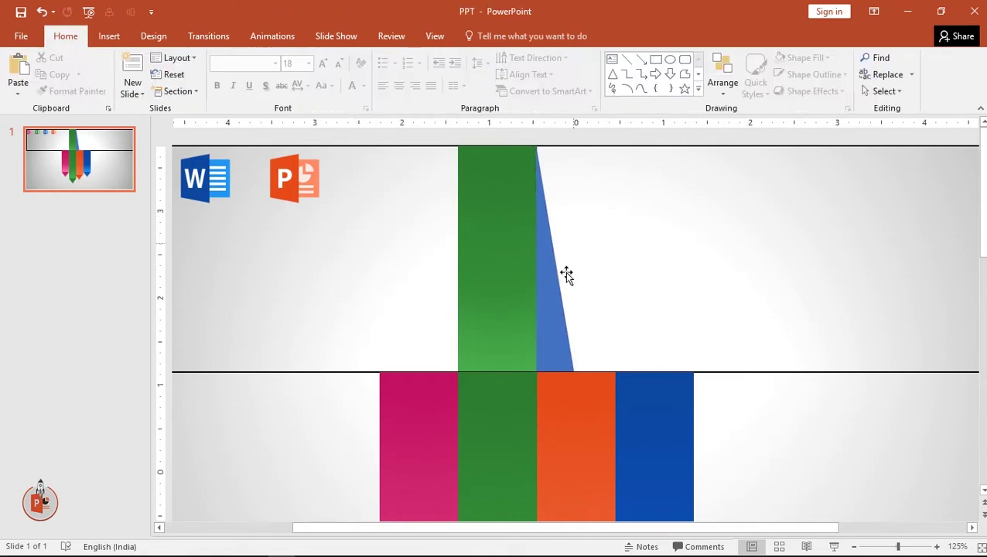
left_click(549, 319)
double_click(555, 322)
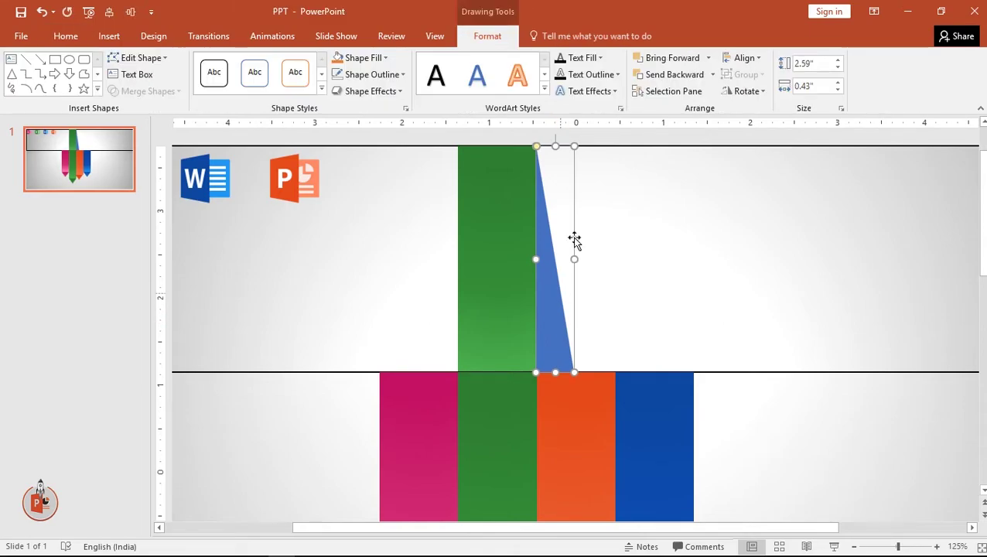
scroll(555, 136, "up", 1, "ctrl")
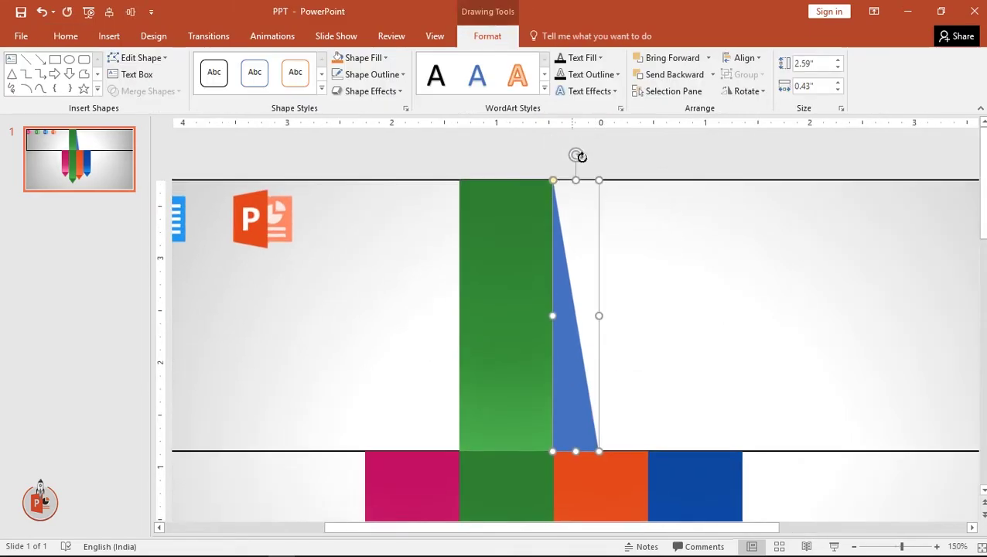
left_click_drag(575, 180, 577, 150)
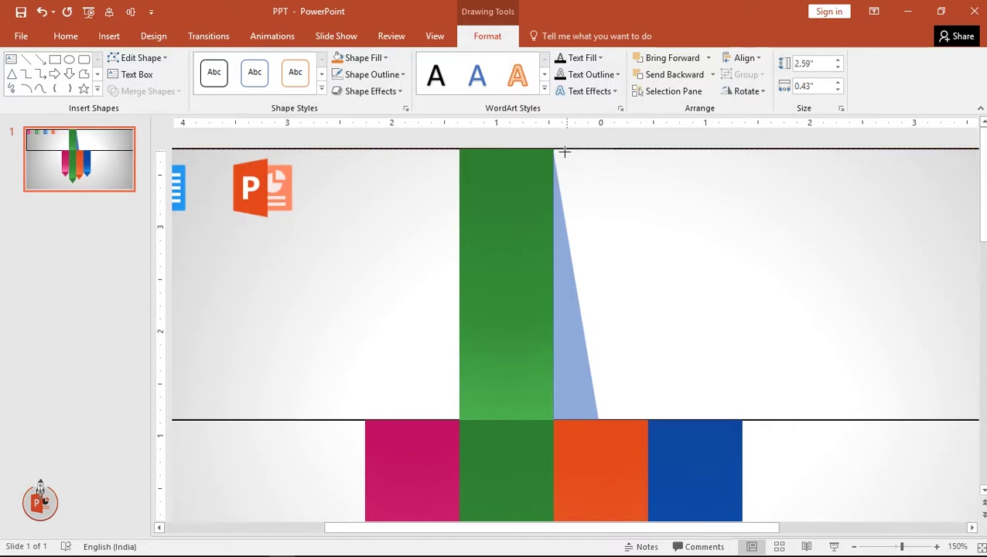
left_click_drag(564, 153, 565, 148)
left_click(642, 147)
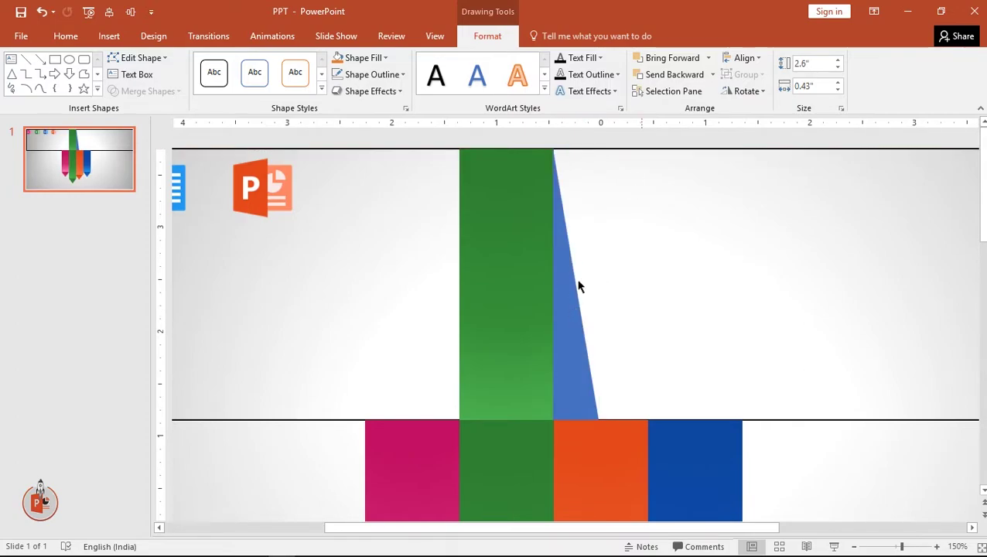
left_click(533, 288)
left_click(571, 318, "shift")
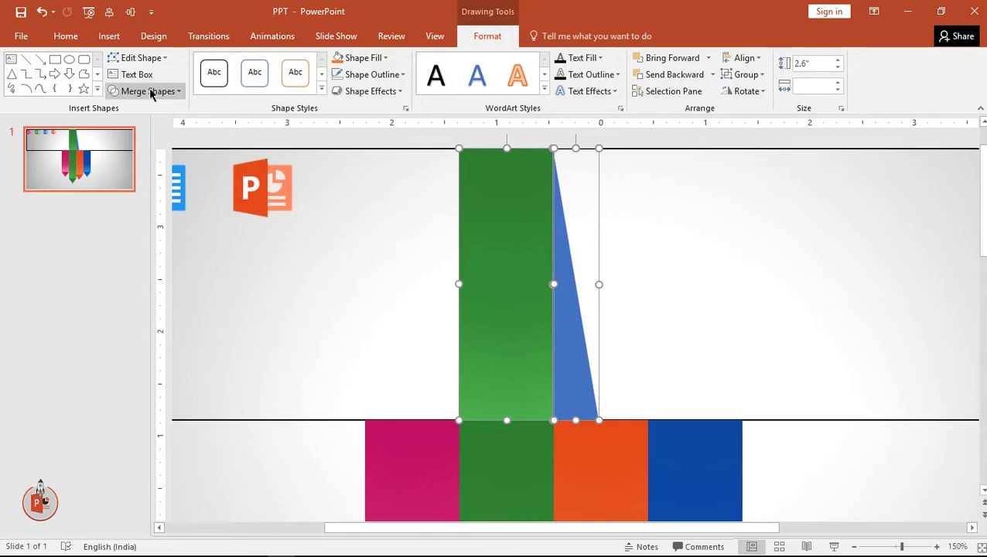
Unite the green bar with the triangle, then flip the piece vertically and horizontally into place
left_click(147, 91)
left_click(131, 110)
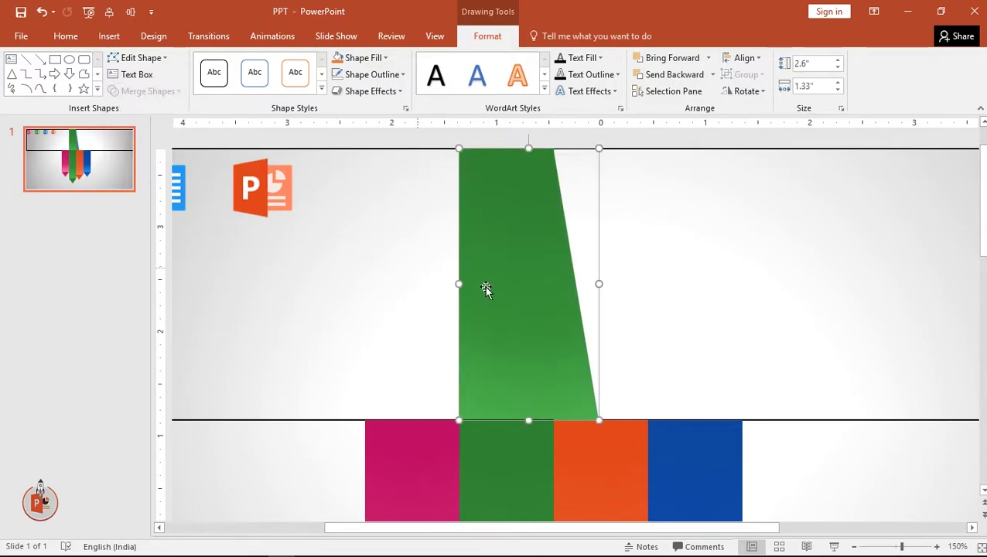
left_click(744, 91)
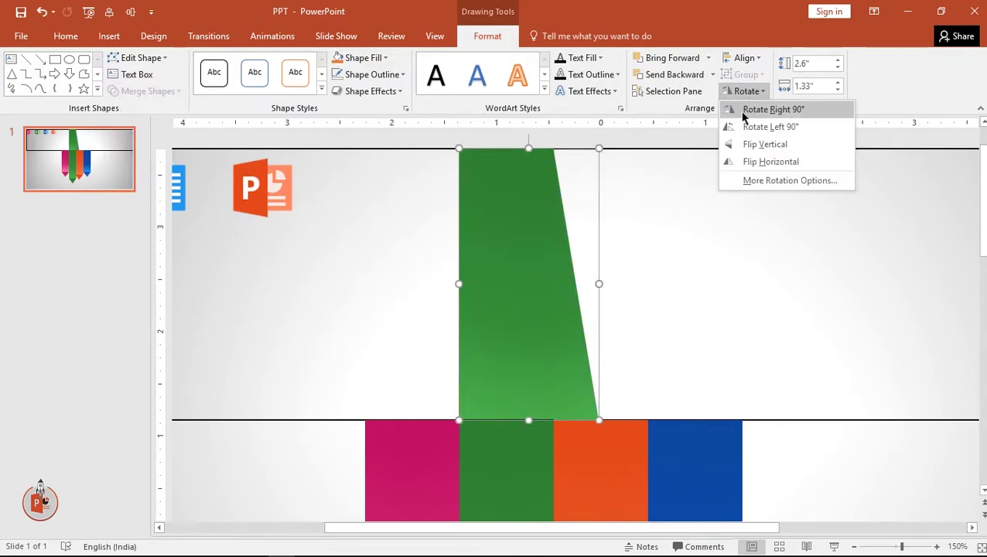
left_click(747, 144)
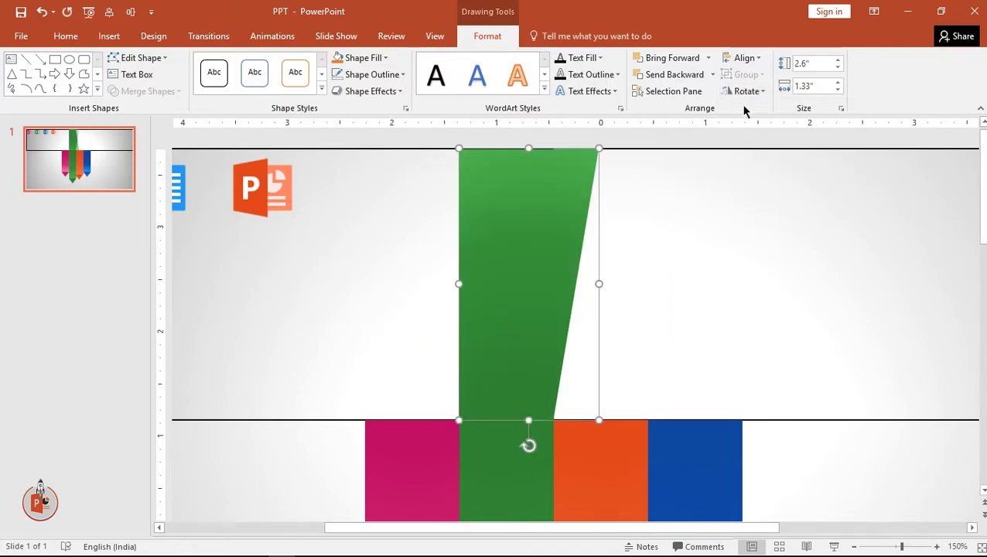
left_click(745, 92)
left_click(748, 162)
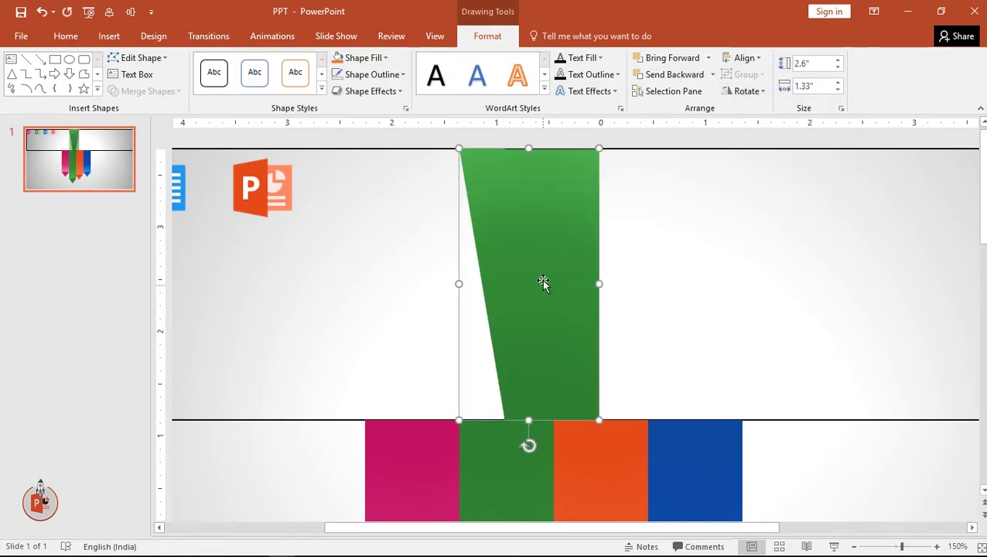
left_click_drag(544, 282, 503, 279)
left_click_drag(498, 279, 600, 259)
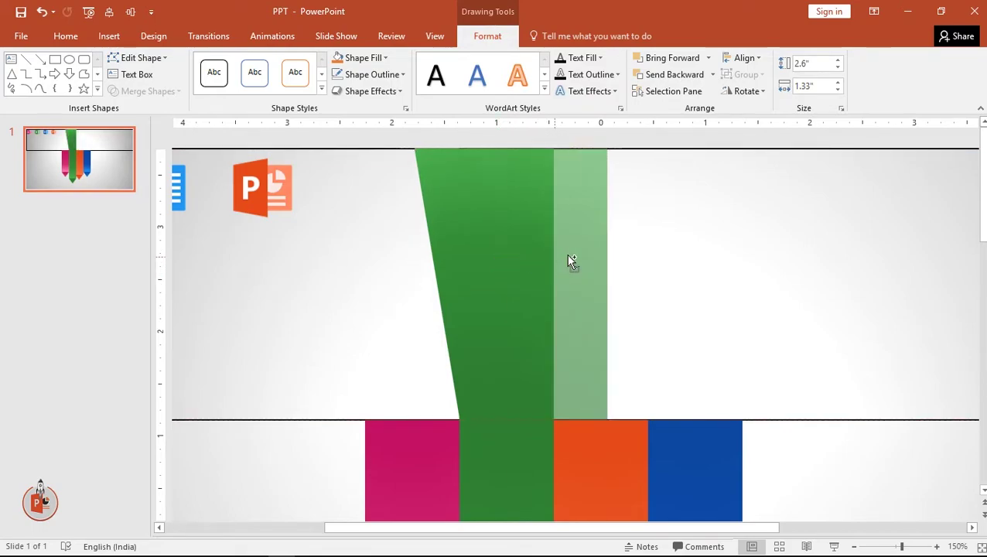
Mirror the copied green piece horizontally and set it beside the original, forming a trapezoid
left_click(747, 92)
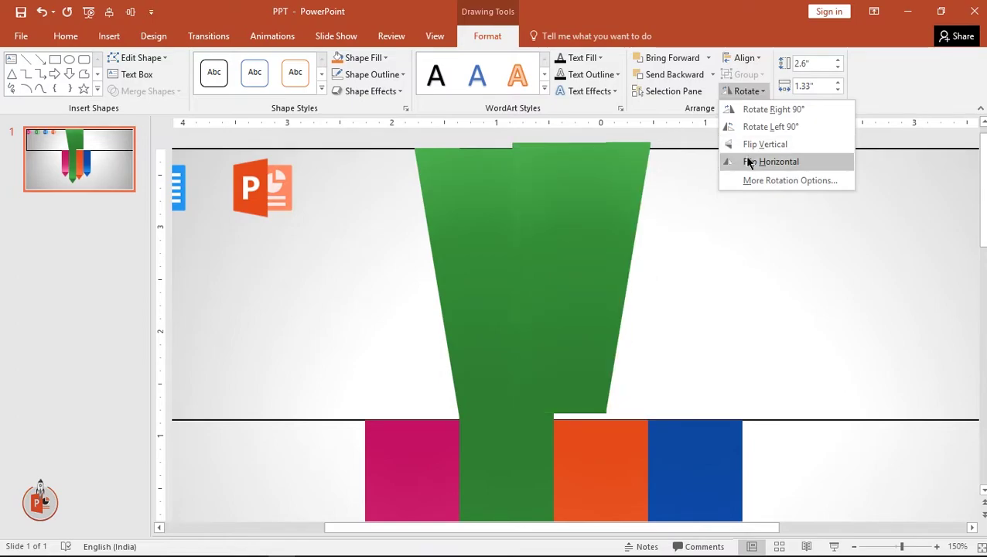
left_click(747, 162)
left_click_drag(571, 239, 613, 245)
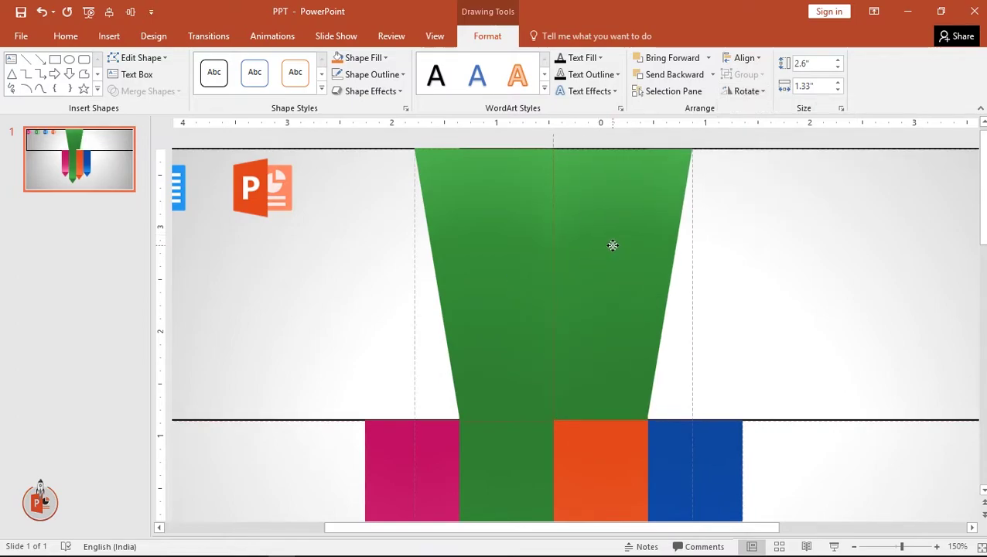
Apply the orange bar's fill to the trapezoid's right half with Format Painter
left_click(579, 449)
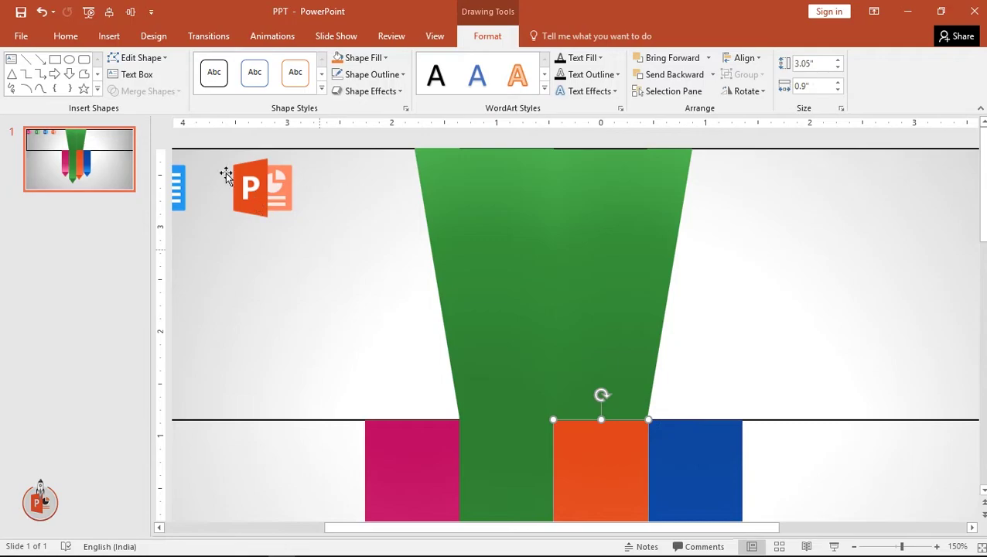
left_click(65, 35)
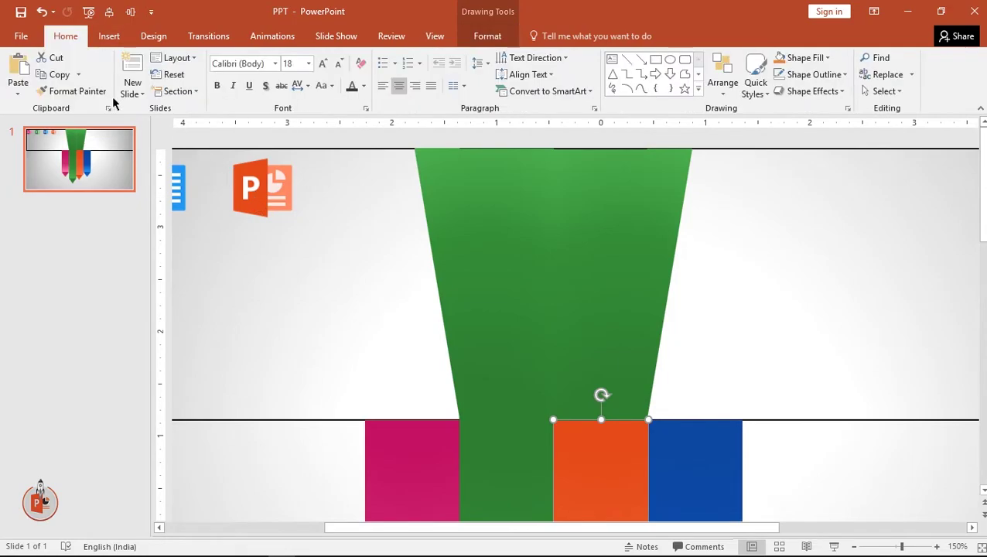
left_click(90, 91)
left_click(614, 215)
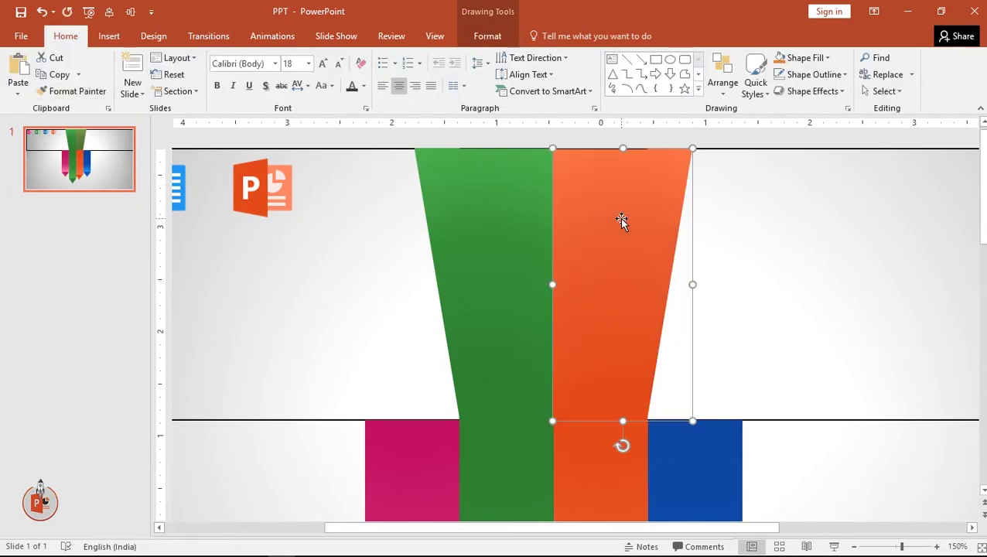
left_click(760, 145)
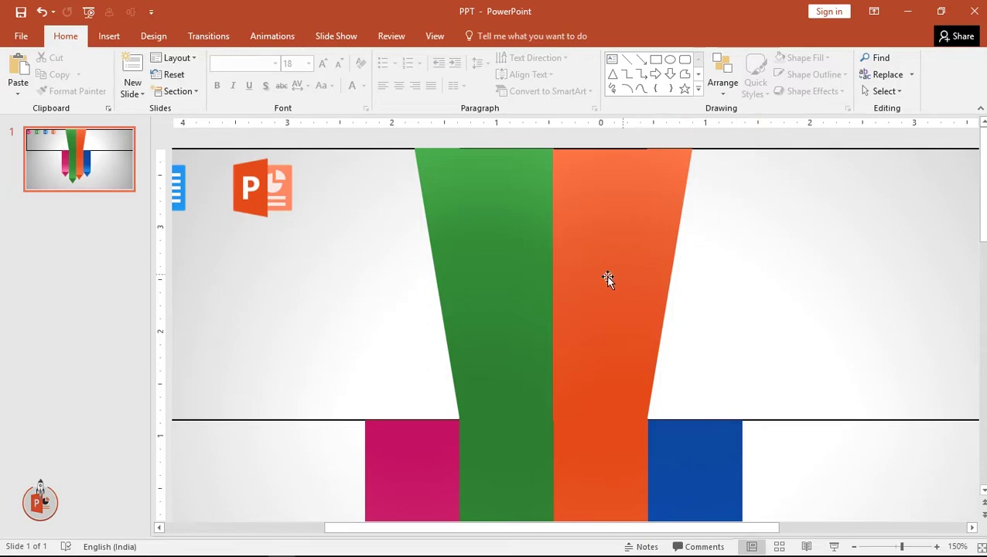
scroll(655, 269, "down", 7)
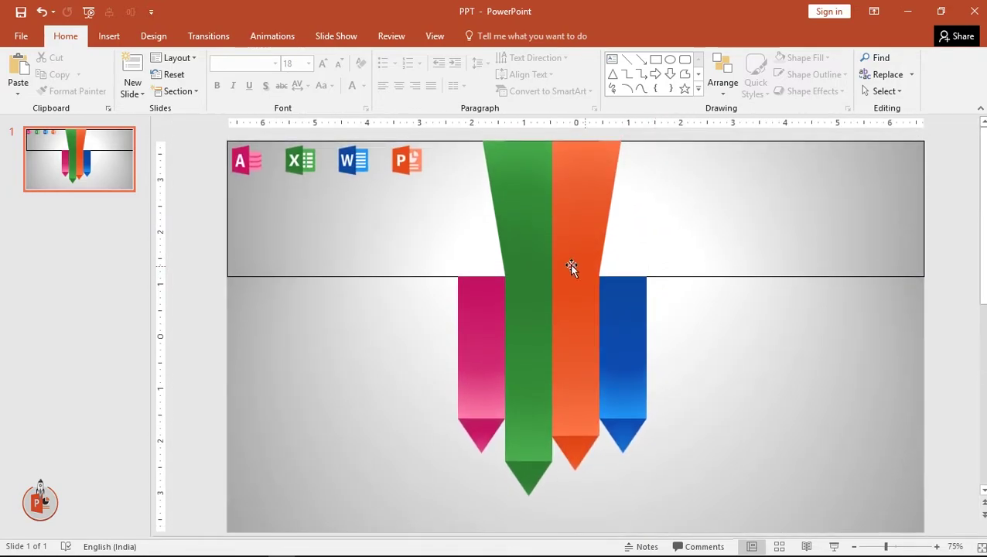
Open Format Shape for the green top piece and shift a gradient stop
left_click(528, 249)
right_click(527, 246)
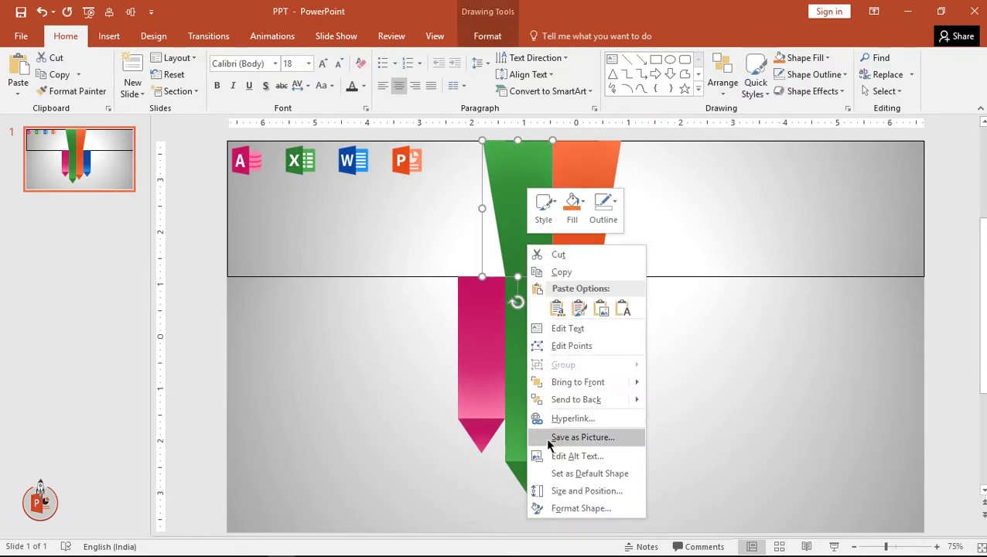
left_click(561, 509)
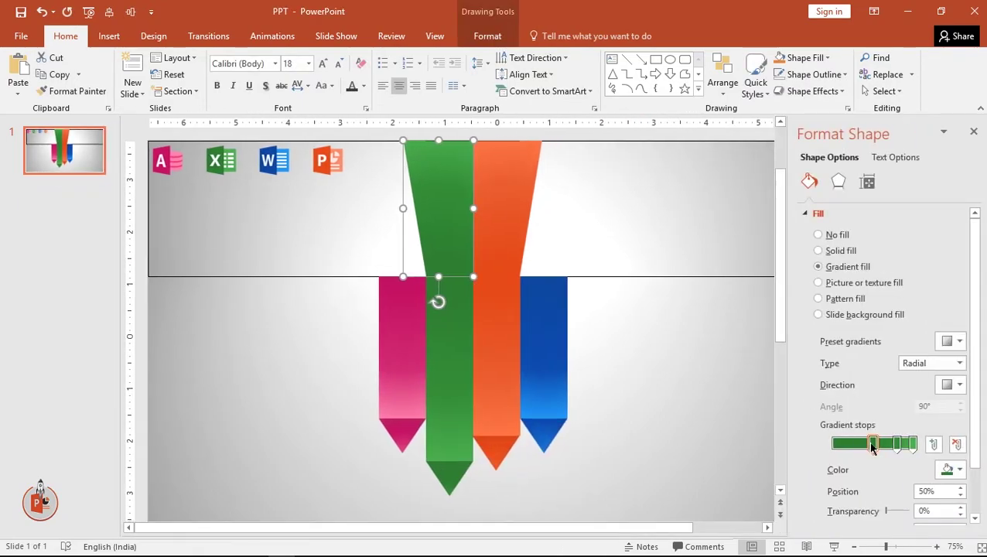
mouse_move(863, 449)
left_mouse_down()
mouse_move(899, 449)
mouse_move(878, 450)
left_mouse_up()
left_click(878, 450)
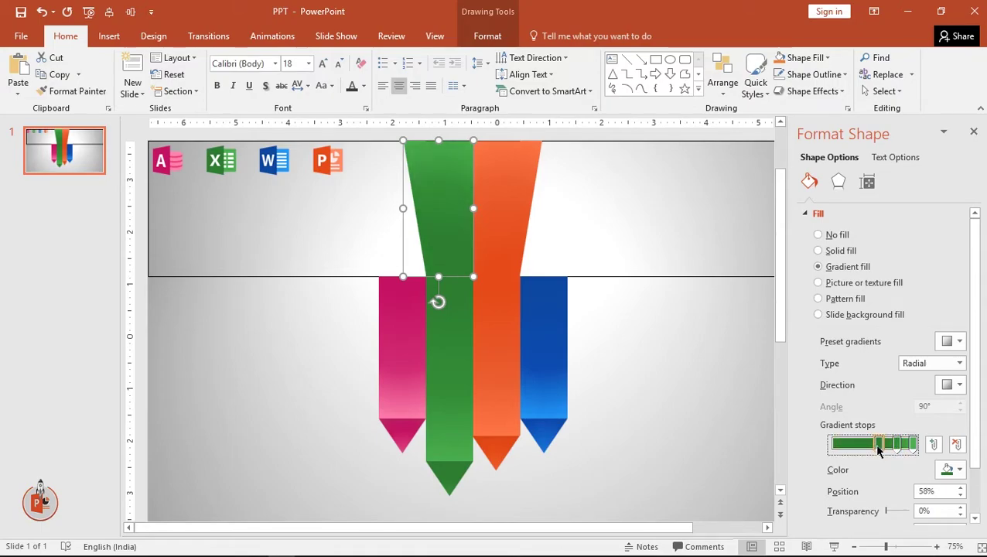
Lighten the last gradient stop's green and move another stop to 34%
left_click(914, 445)
left_click(959, 469)
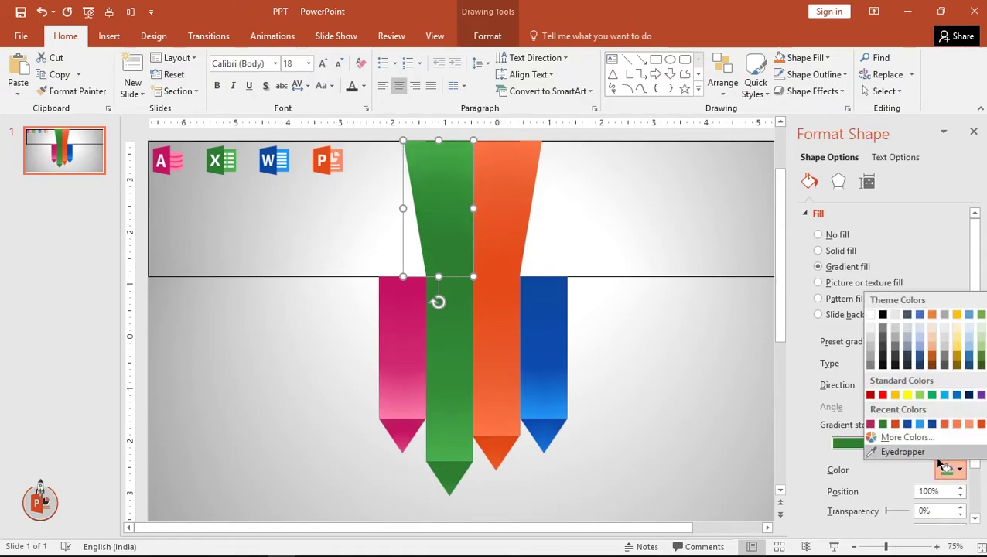
left_click(906, 437)
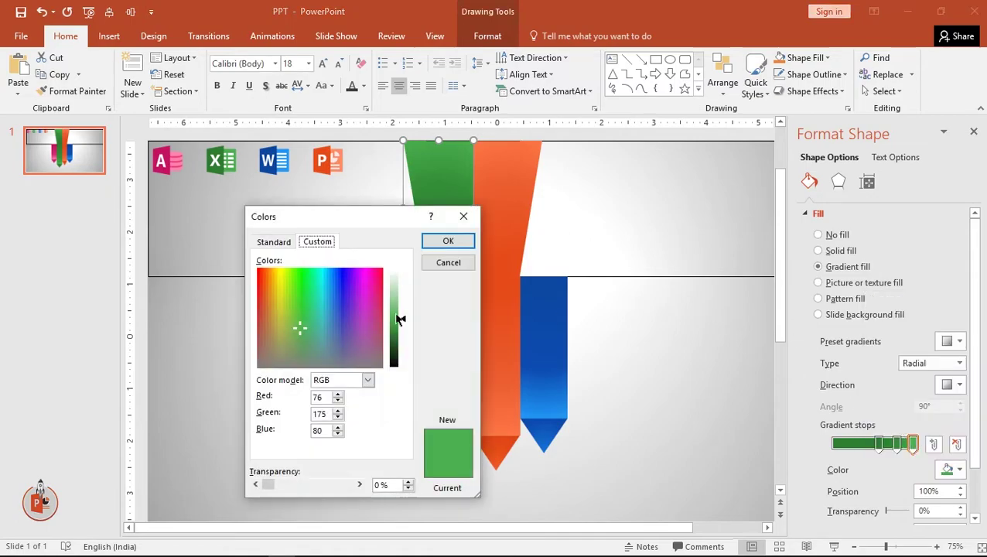
left_click_drag(404, 317, 403, 306)
left_click(447, 241)
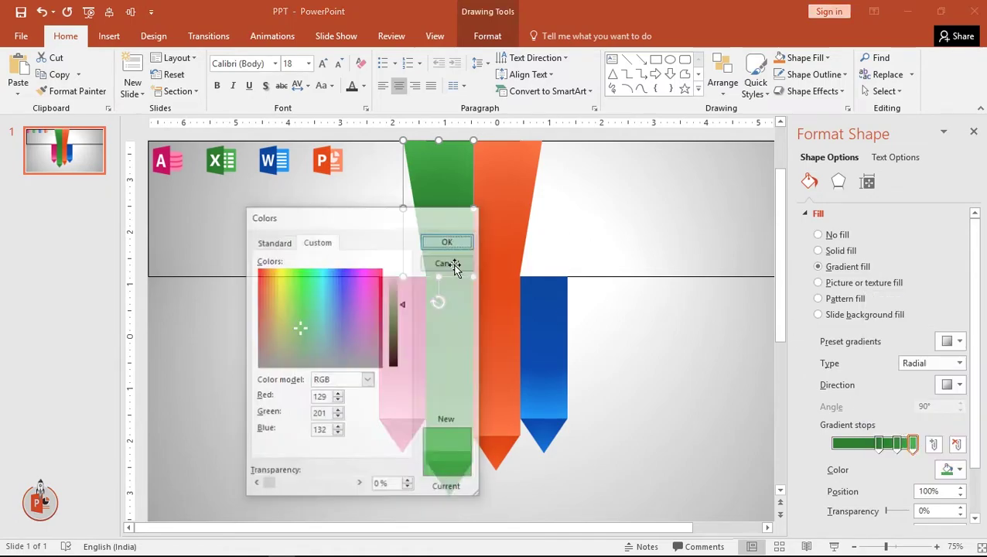
mouse_move(880, 444)
left_mouse_down()
mouse_move(859, 445)
mouse_move(908, 446)
left_mouse_up()
left_click(900, 446)
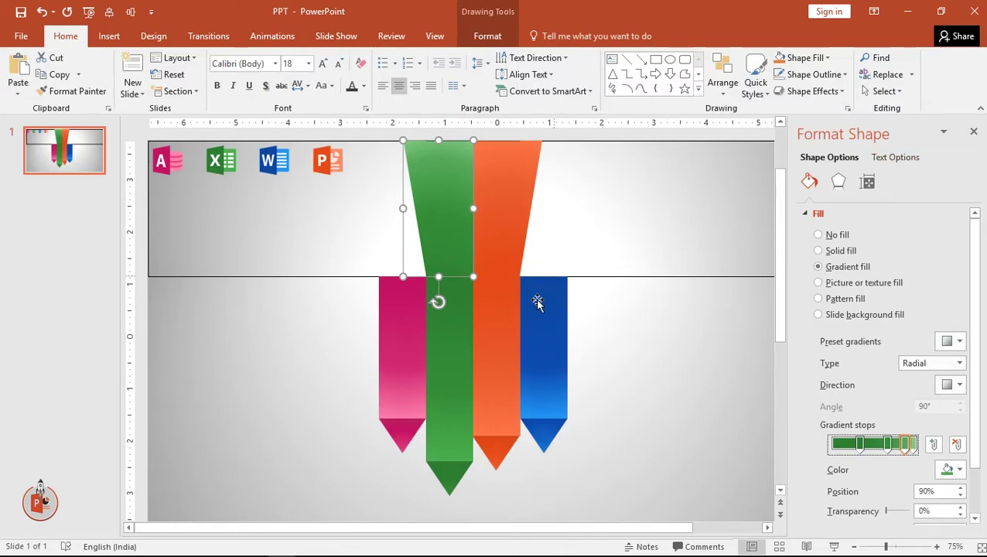
Copy the green piece's gradient onto the orange top piece and eyedrop the 34% stop orange
left_click(72, 90)
left_click(495, 207)
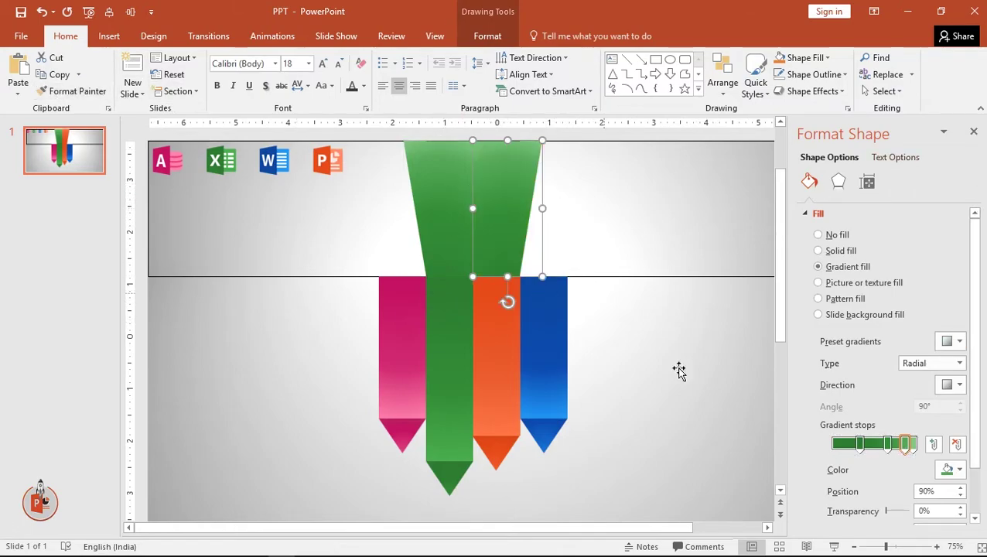
left_click(860, 445)
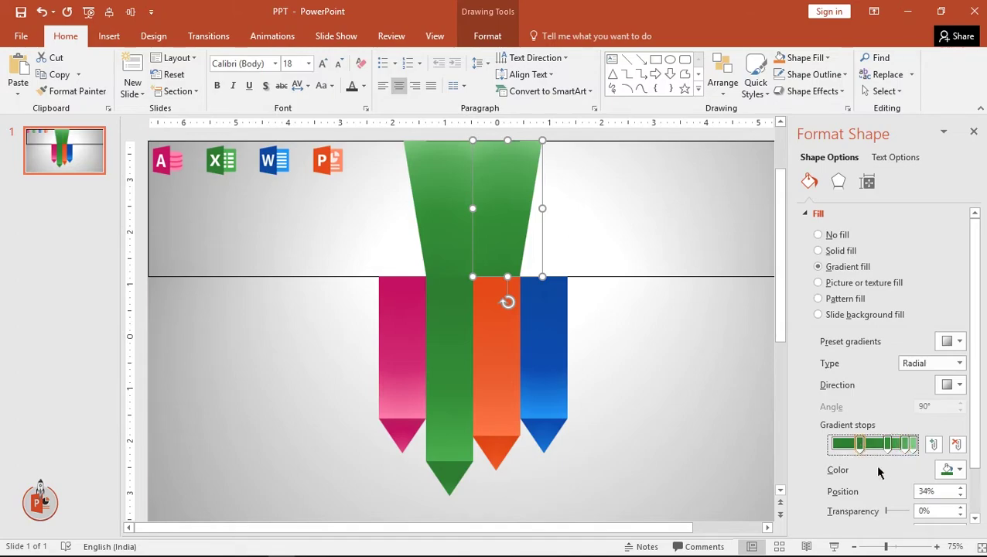
left_click(957, 469)
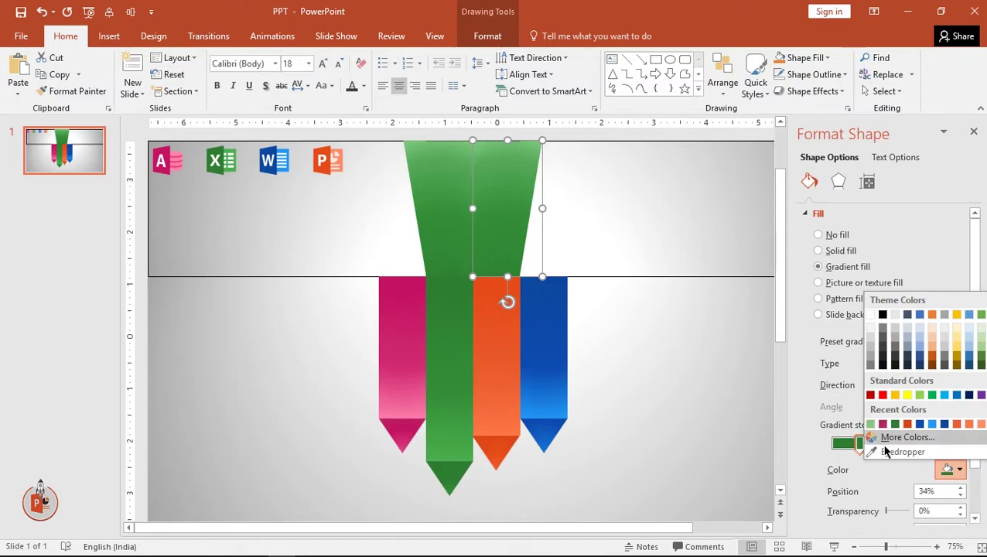
left_click(899, 451)
left_click(494, 297)
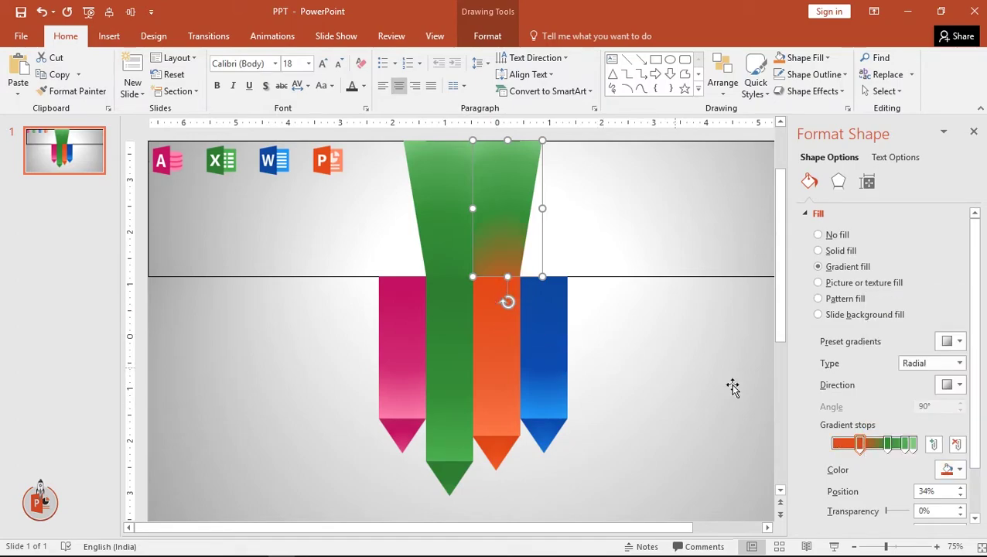
Recolour the 69% and 90% gradient stops with the orange bar's orange
left_click(888, 444)
left_click(956, 470)
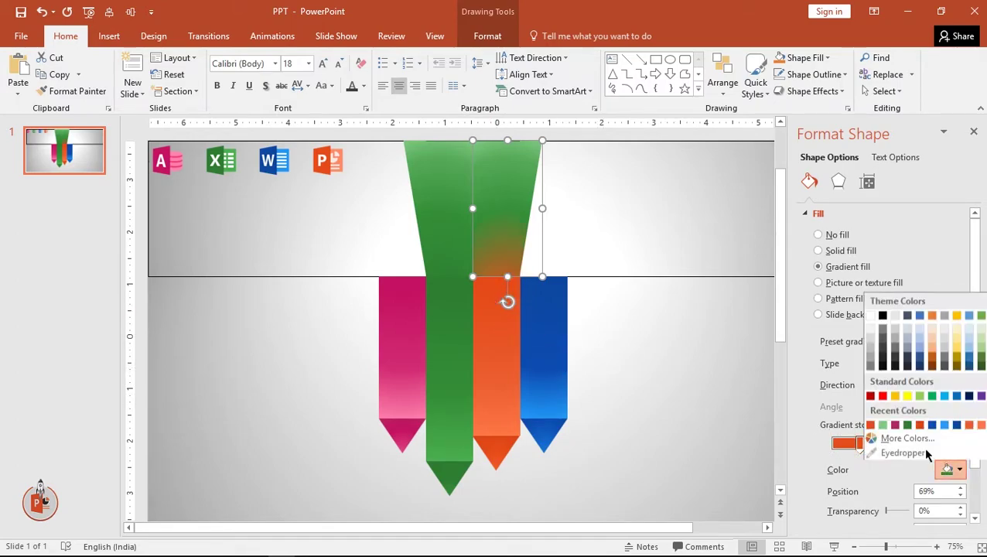
left_click(890, 453)
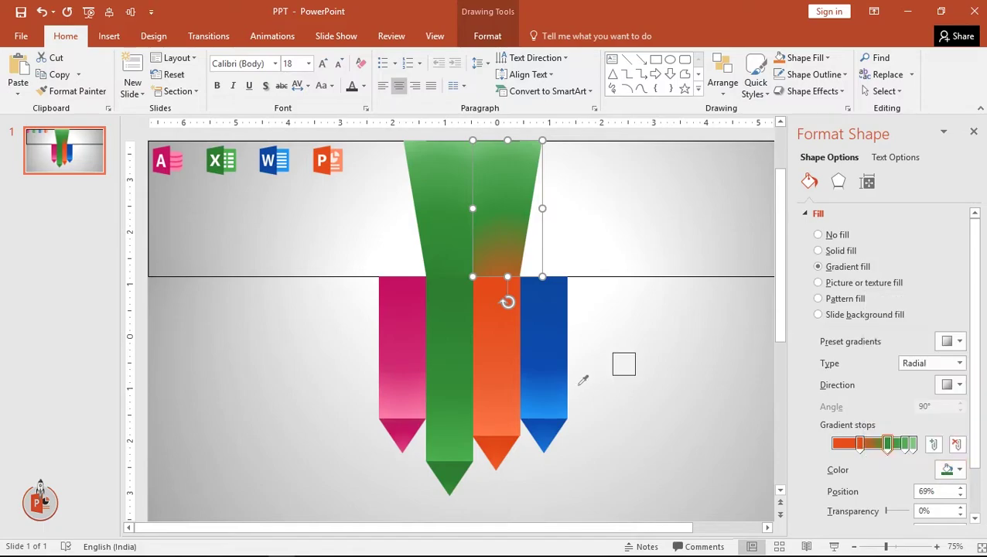
left_click(501, 304)
left_click(908, 445)
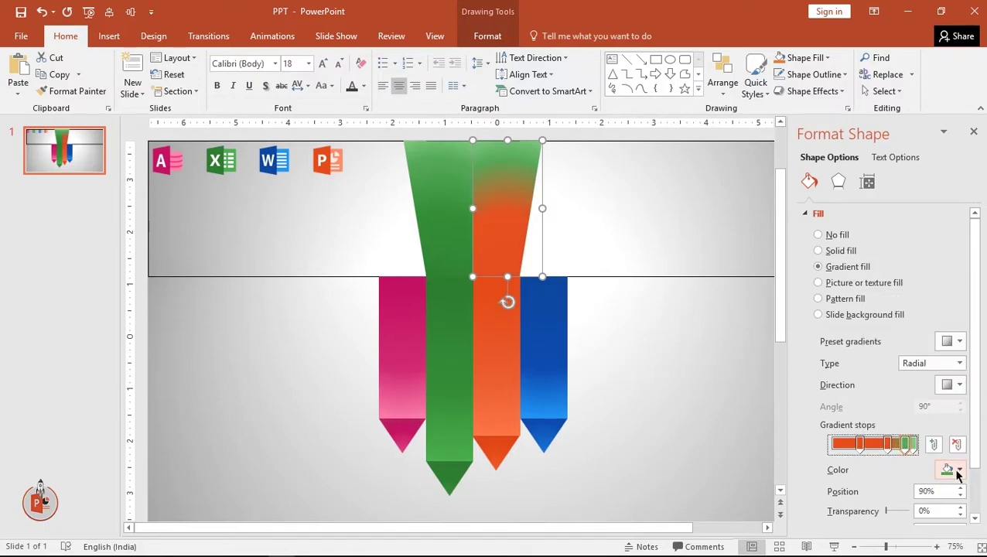
left_click(956, 469)
left_click(901, 453)
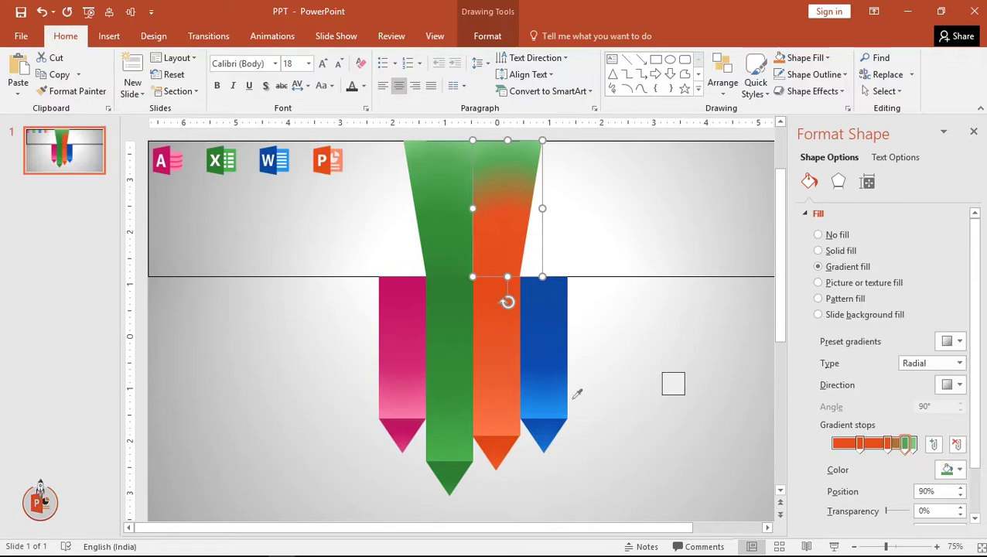
left_click(514, 347)
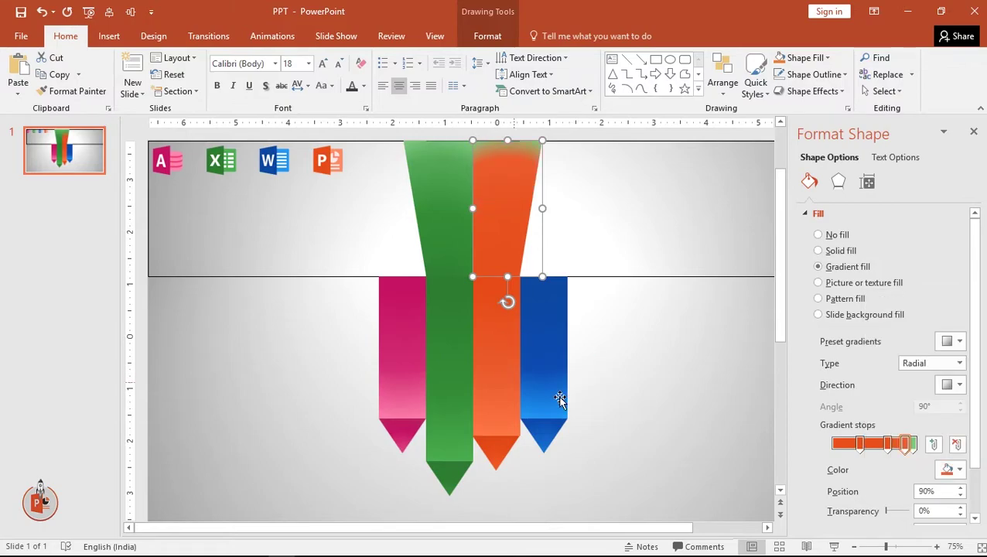
Recolour the 100% stop orange, shift a middle stop to brighten the top, and close the pane
left_click(913, 444)
left_click(956, 469)
left_click(900, 452)
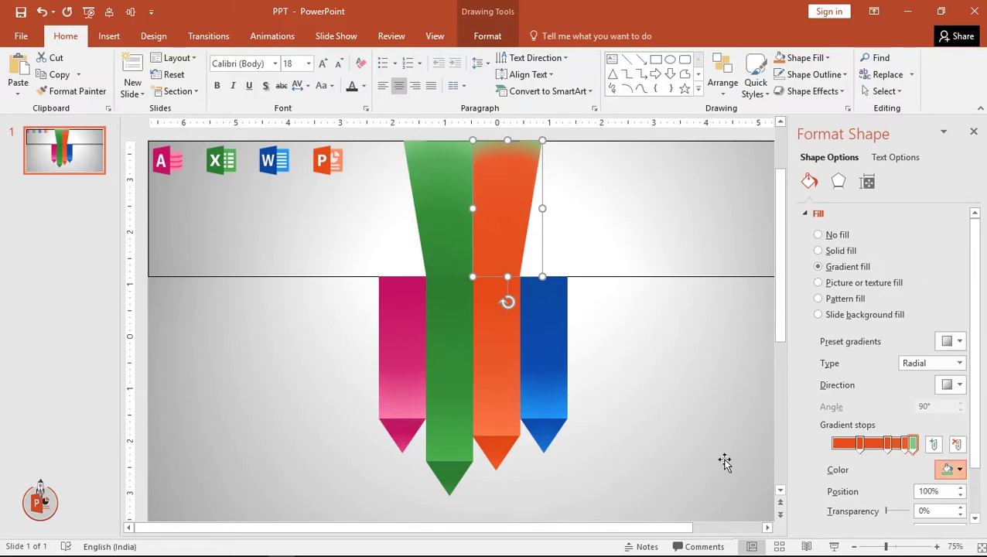
left_click(513, 419)
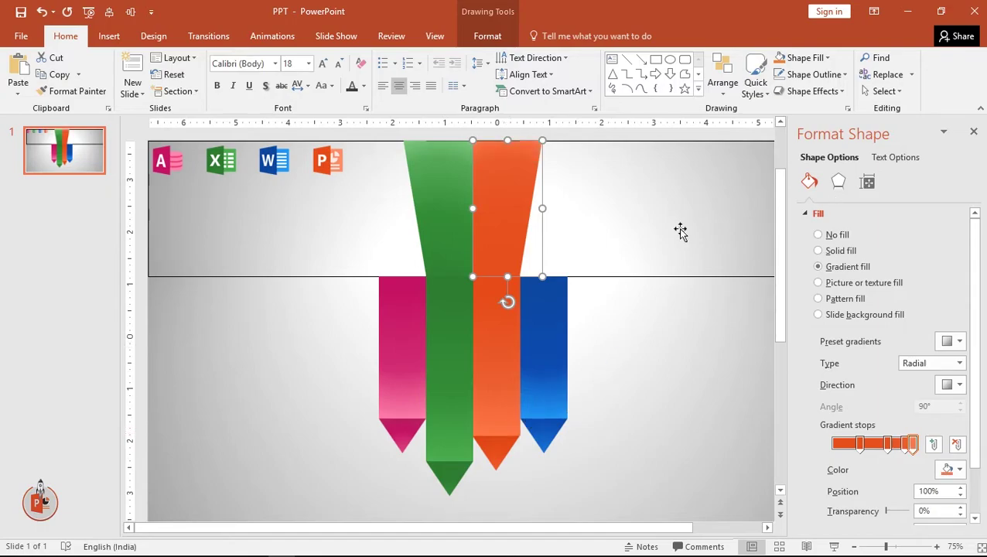
left_click_drag(887, 449, 886, 451)
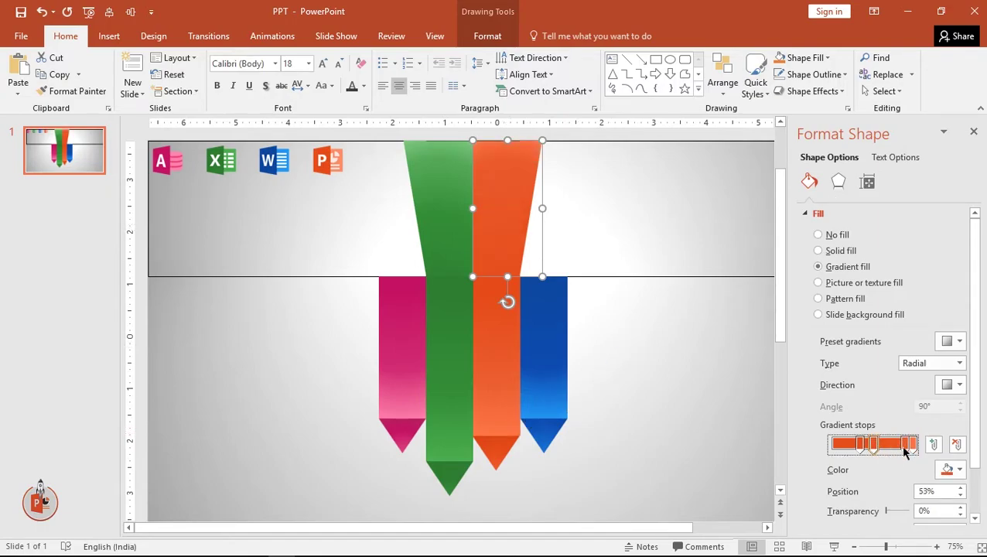
left_click(973, 131)
left_click(937, 367)
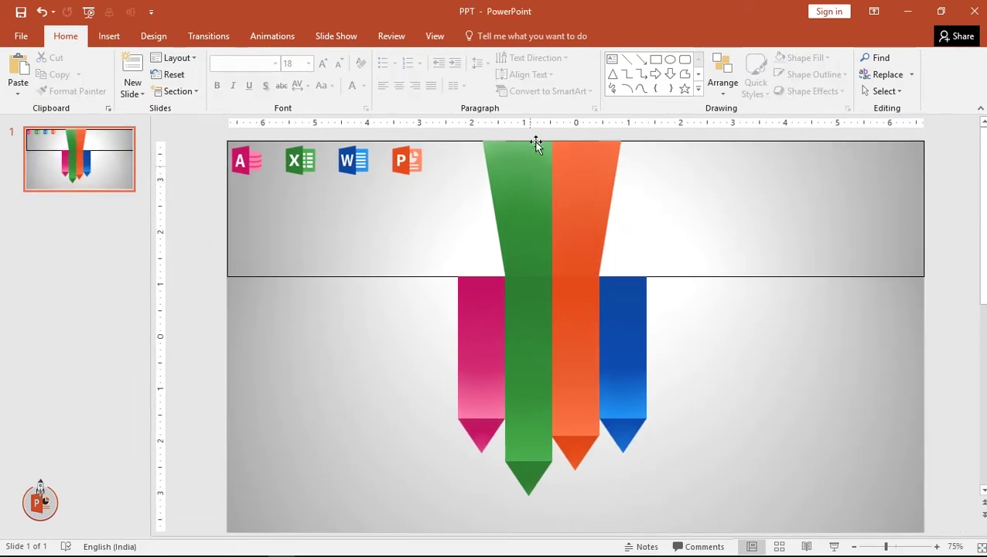
Zoom in on the upper band and inspect the orange trapezoid there
scroll(534, 137, "up", 5, "ctrl")
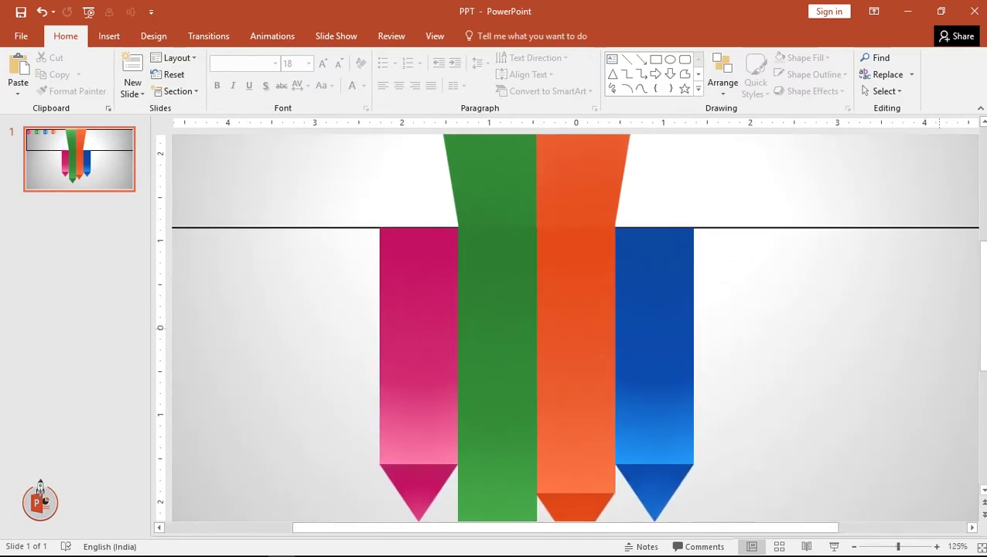
left_click_drag(985, 323, 984, 224)
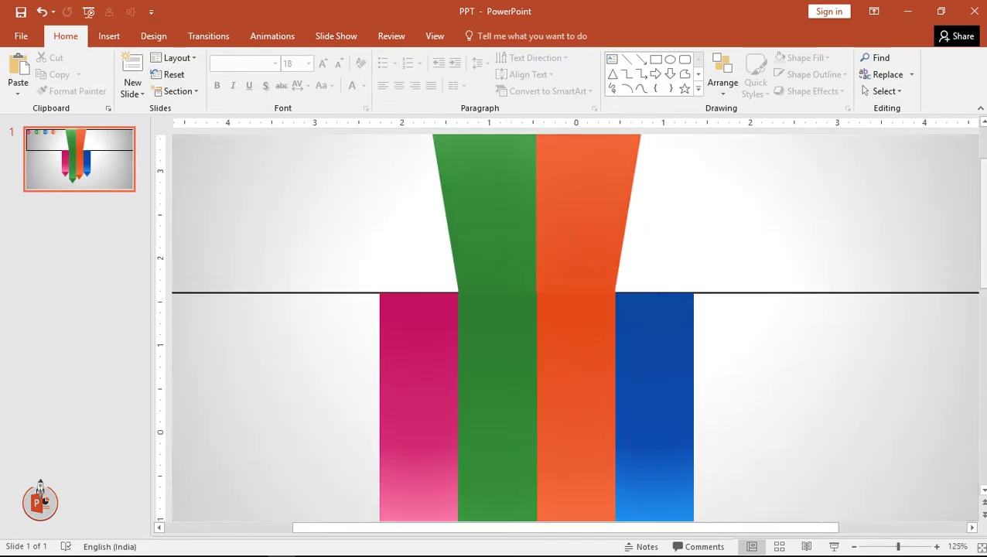
scroll(848, 276, "up", 1)
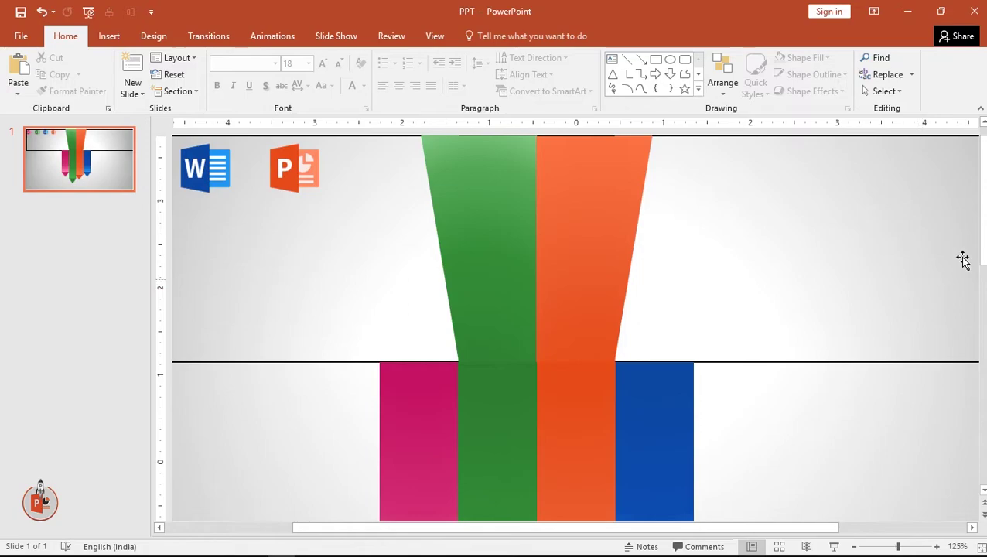
left_click(614, 276)
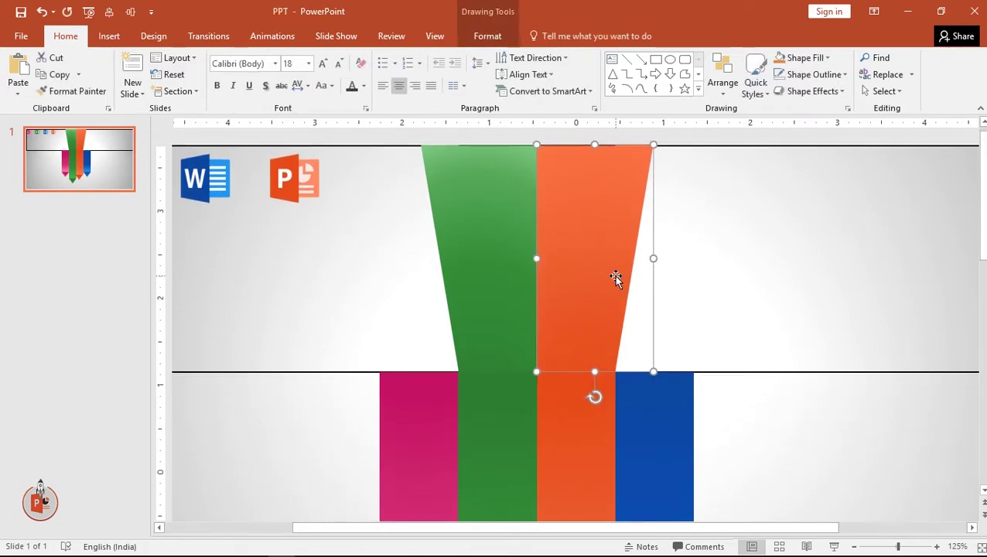
left_click(760, 147)
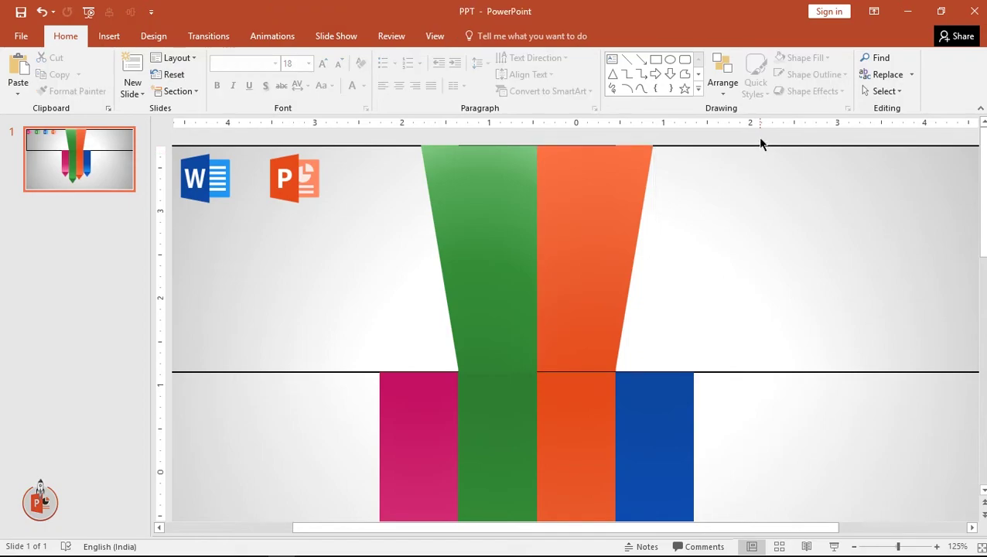
left_click(599, 248)
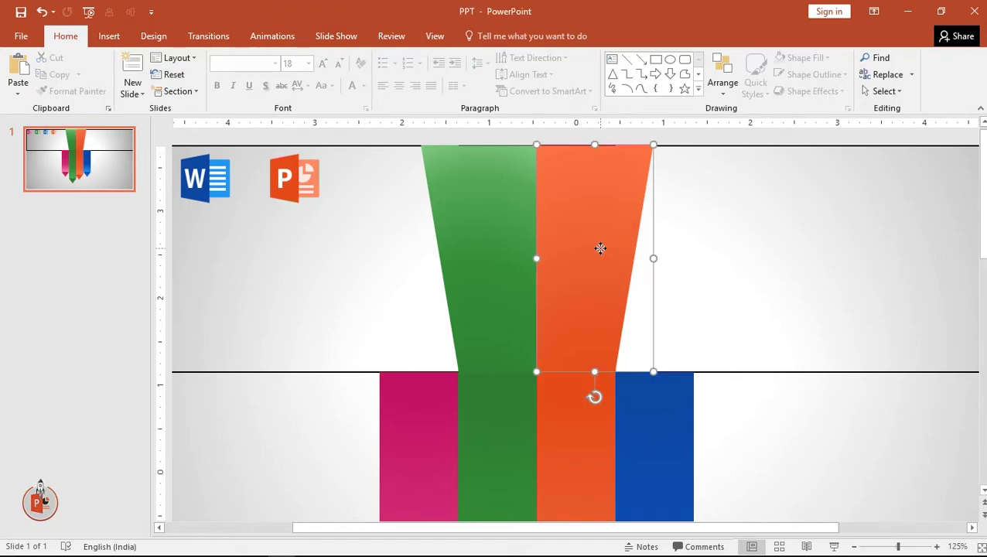
left_click(721, 141)
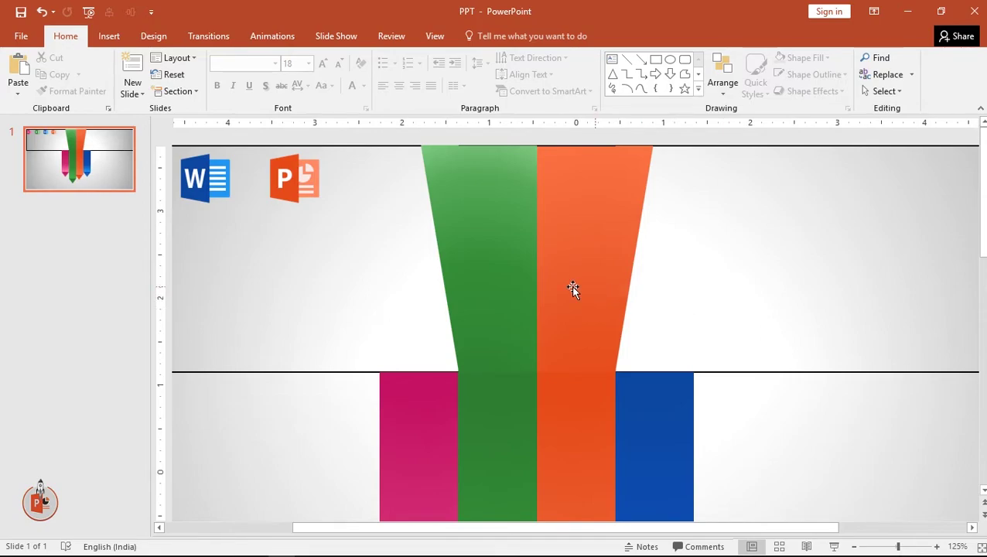
Ctrl-drag a copy of the pink bar into the top band and stretch it to the band's height
left_click(485, 277)
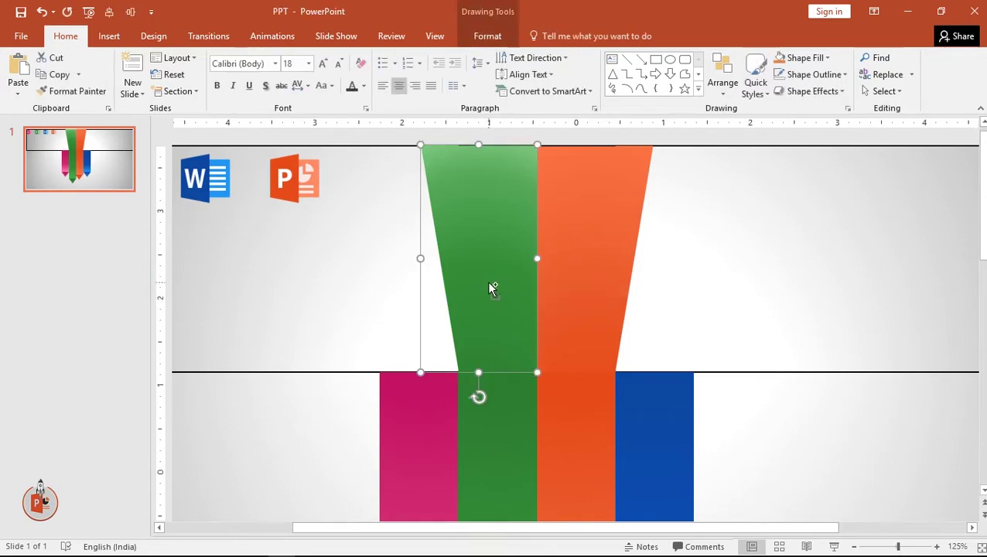
left_click(415, 437)
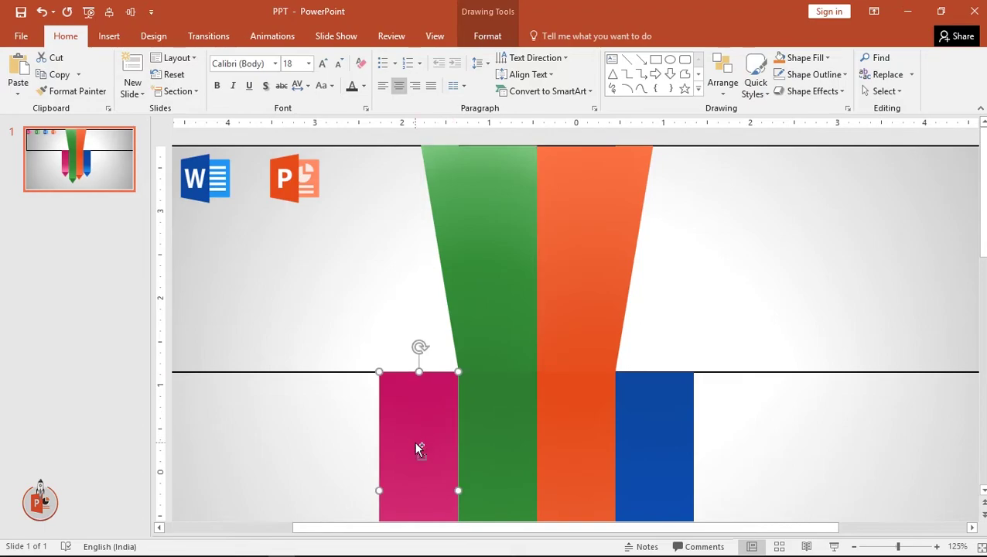
left_click_drag(415, 435, 395, 210)
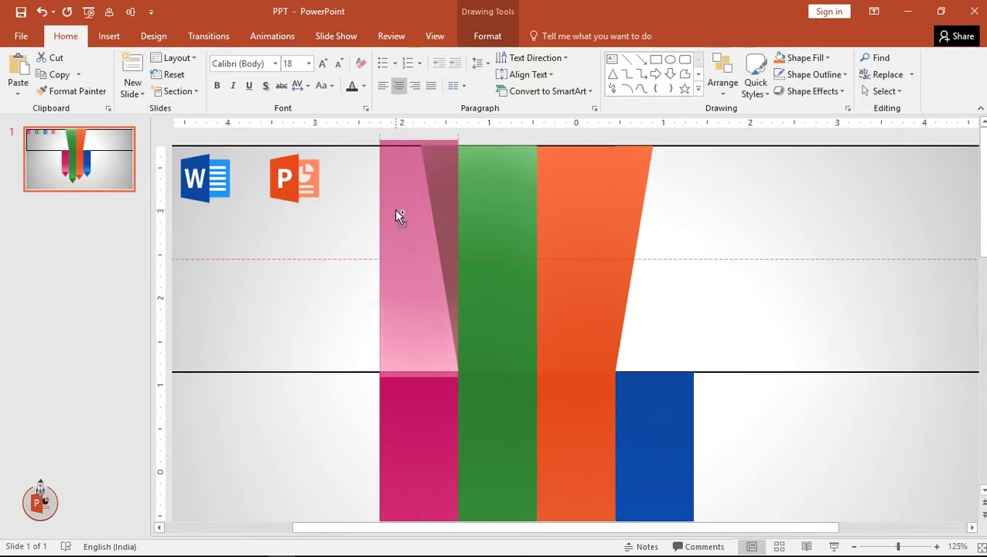
left_click_drag(396, 211, 397, 205)
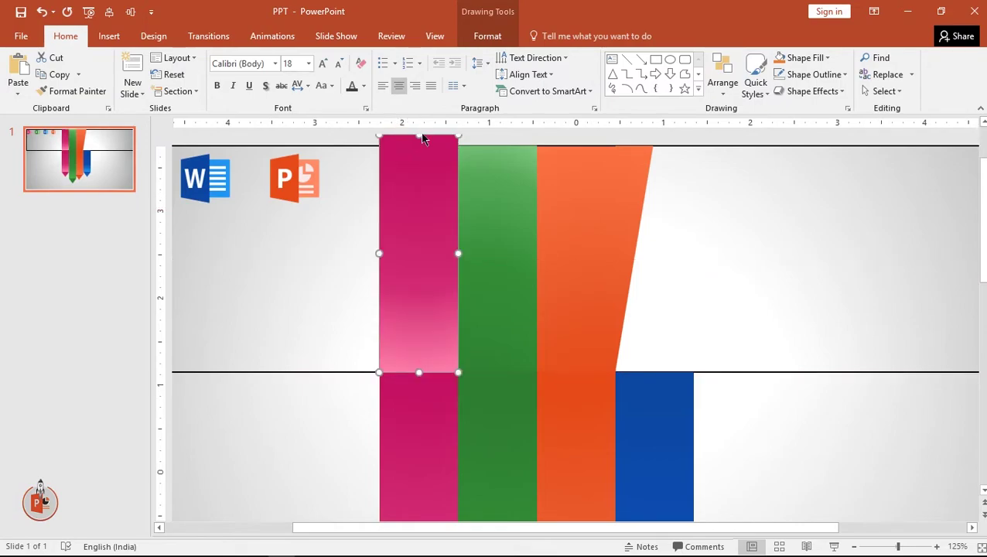
left_click_drag(418, 135, 414, 153)
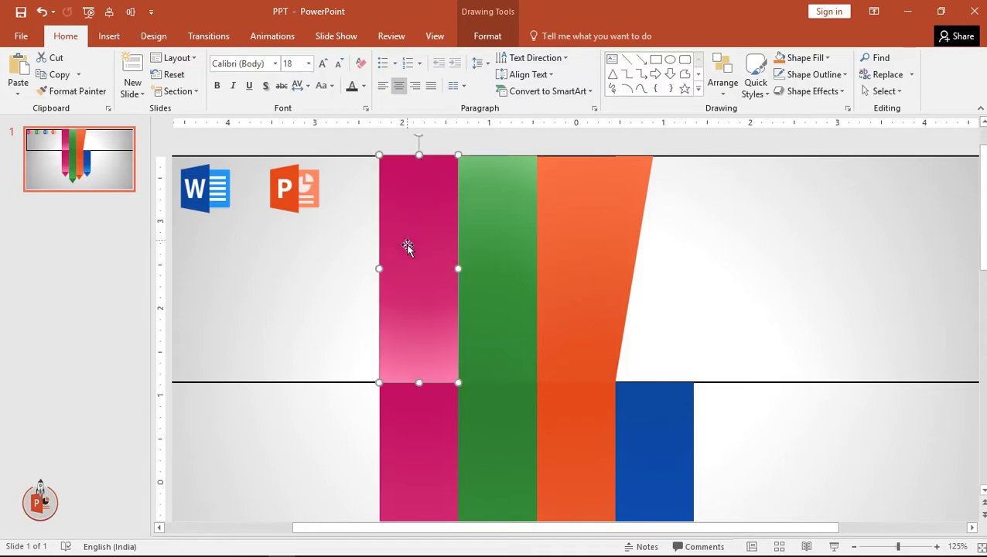
left_click(107, 37)
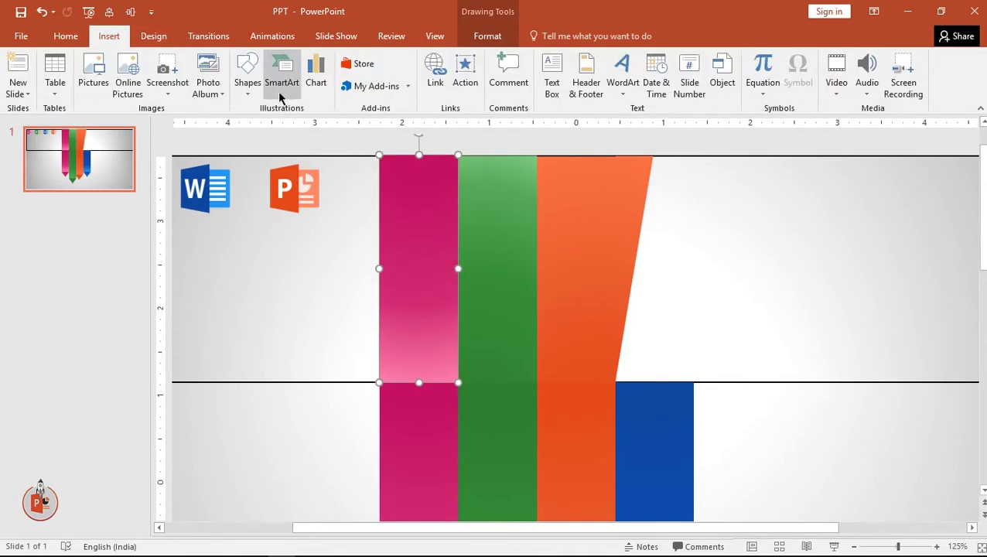
Draw an isosceles triangle and reshape it into a right triangle against the pink bar's left side
left_click(249, 91)
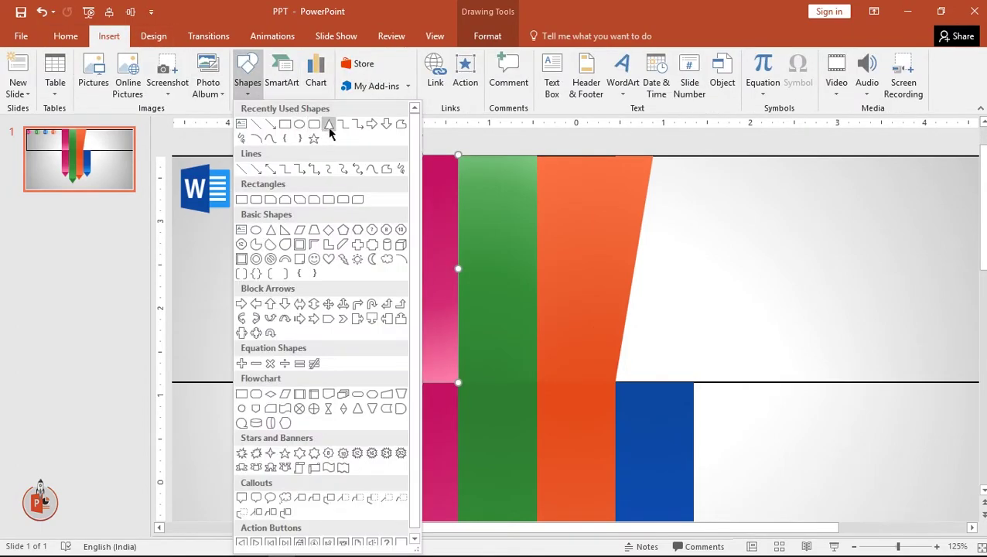
left_click(328, 123)
mouse_move(368, 160)
left_mouse_down()
mouse_move(317, 381)
mouse_move(307, 381)
left_mouse_up()
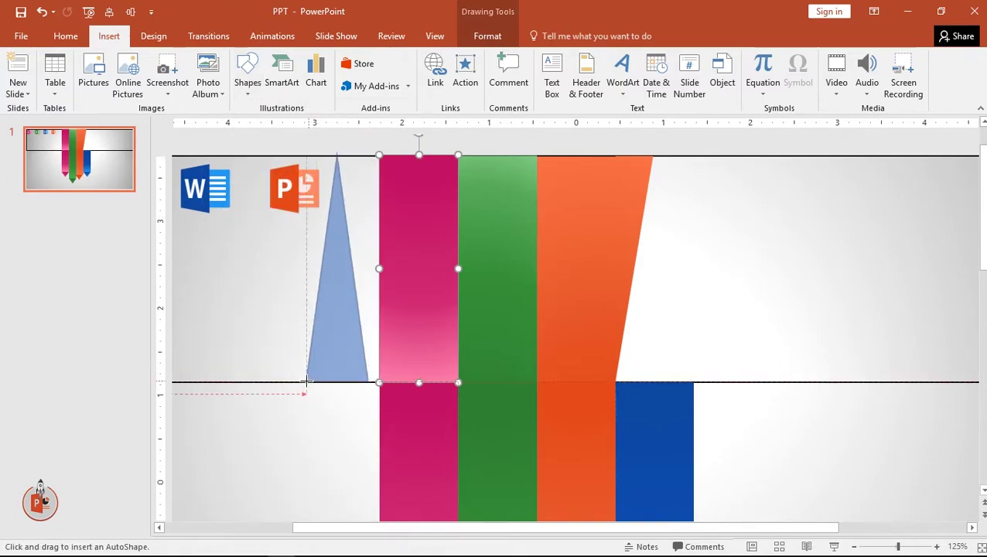
left_click_drag(336, 154, 381, 160)
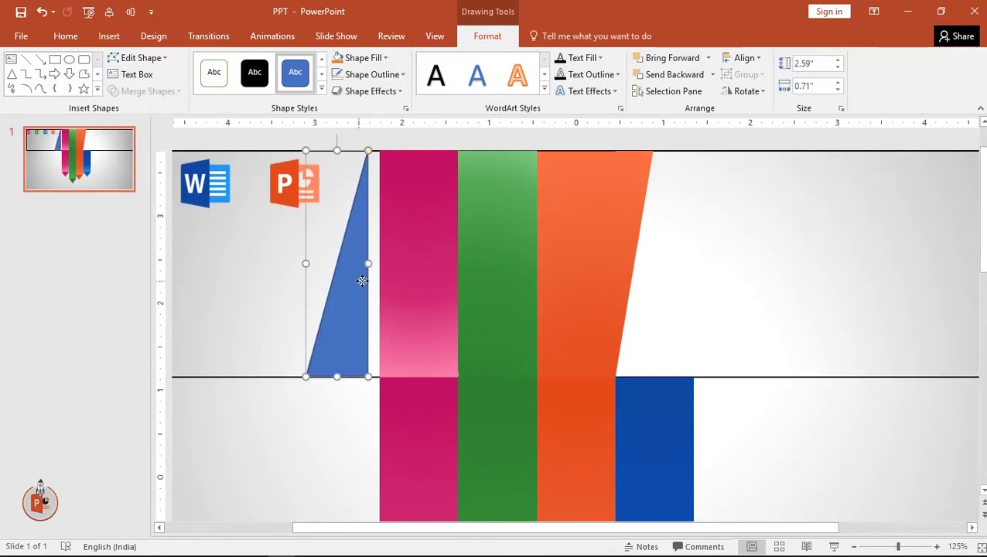
left_click_drag(362, 281, 371, 281)
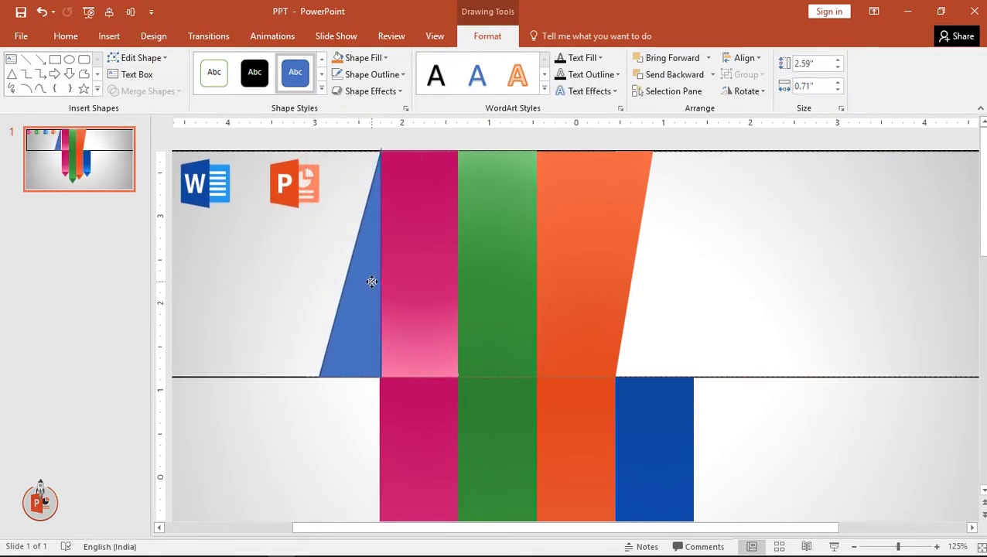
Remove the blue triangle's outline and widen its base to about 0.86 inches
left_click(377, 74)
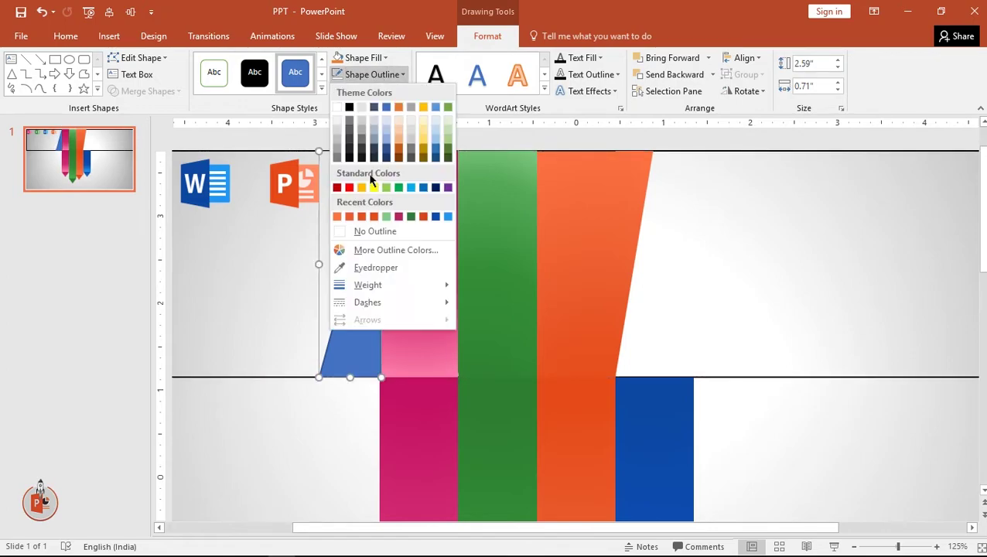
left_click(368, 232)
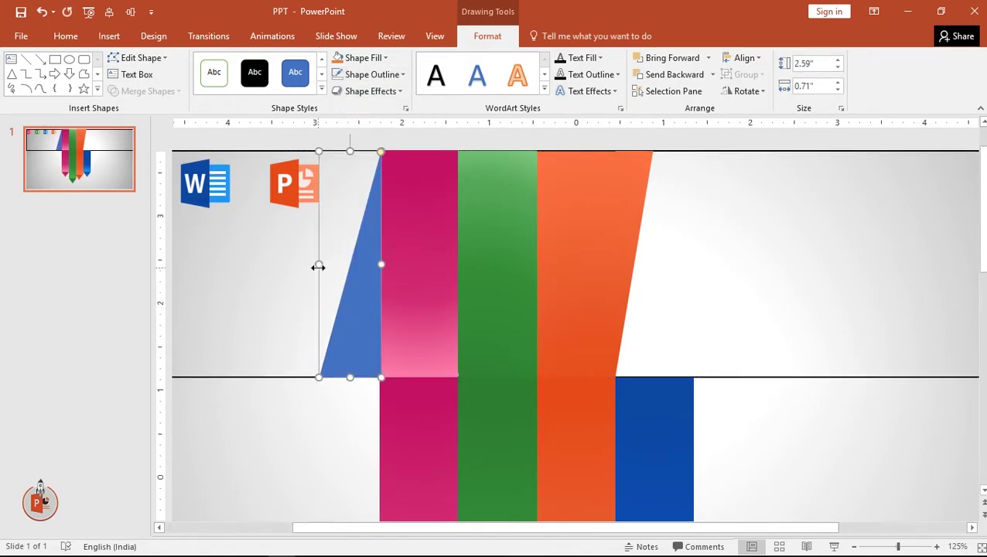
left_click_drag(317, 267, 310, 268)
left_click(663, 141)
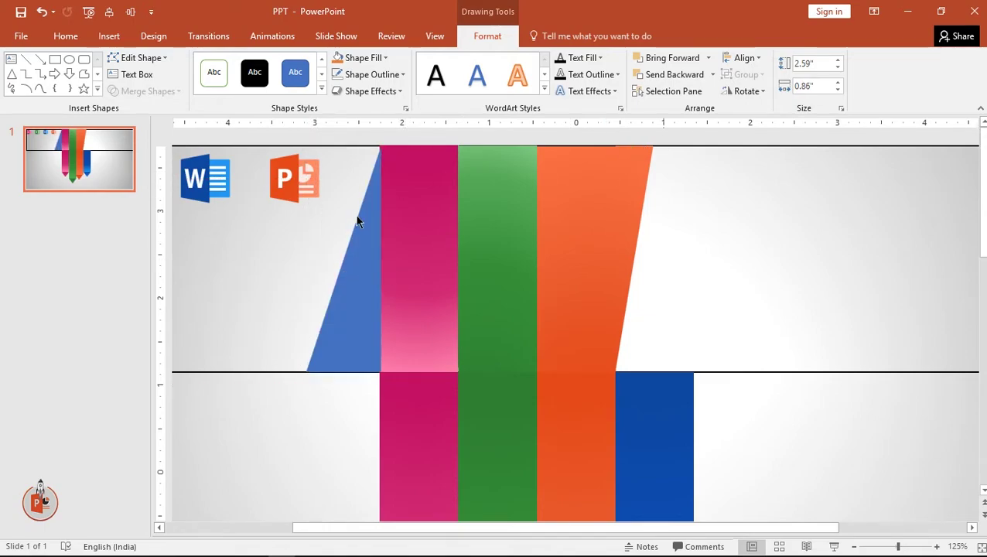
scroll(356, 214, "up", 2)
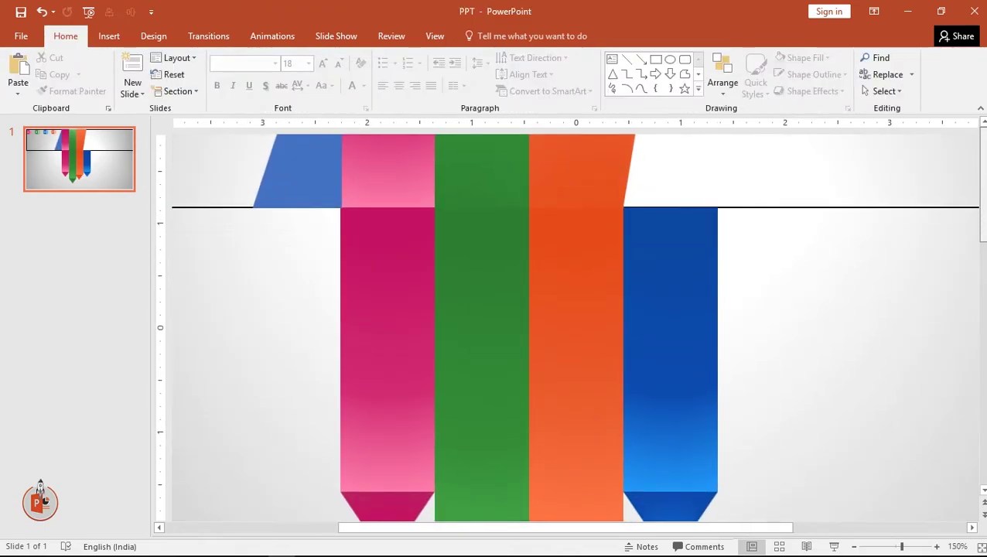
Fine-tune the triangle's top edge, then select both shapes and open Merge Shapes without merging
scroll(546, 277, "up", 3)
left_click(337, 207)
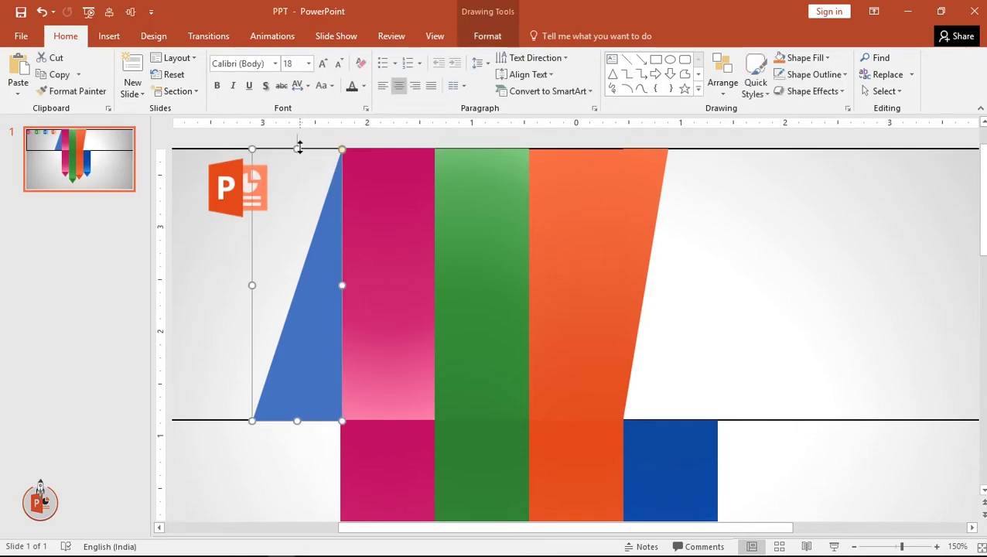
left_click_drag(299, 146, 298, 146)
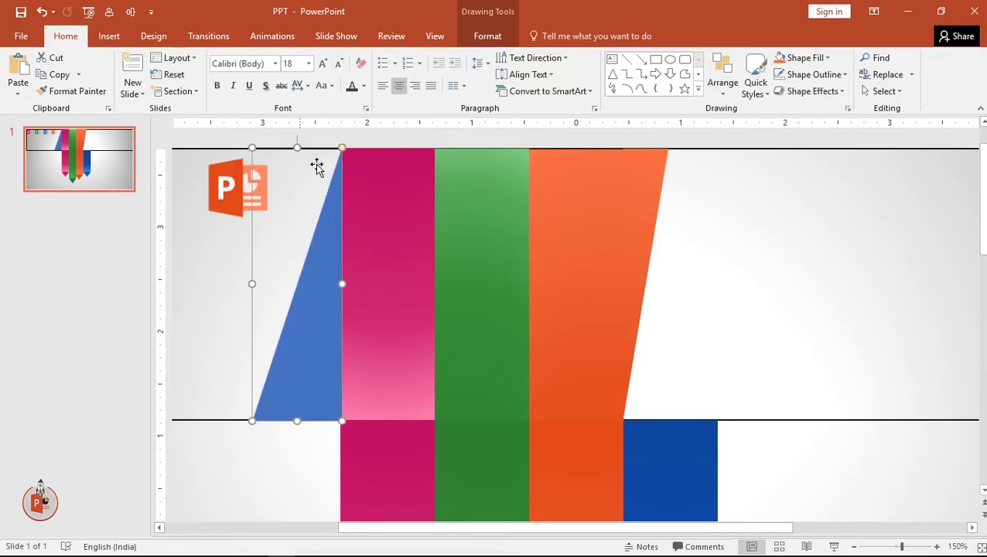
left_click(544, 136)
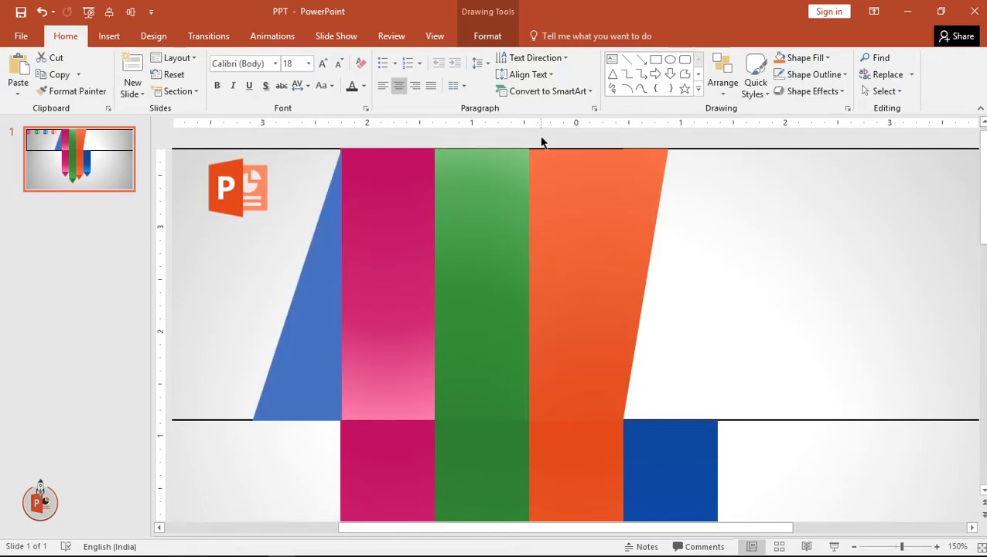
left_click(396, 292)
left_click(320, 310, "shift")
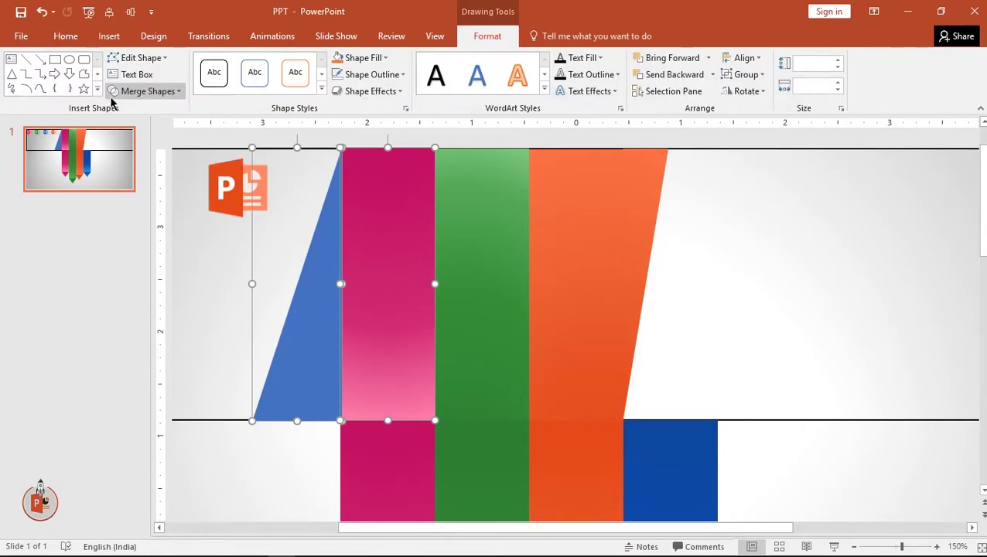
left_click(130, 92)
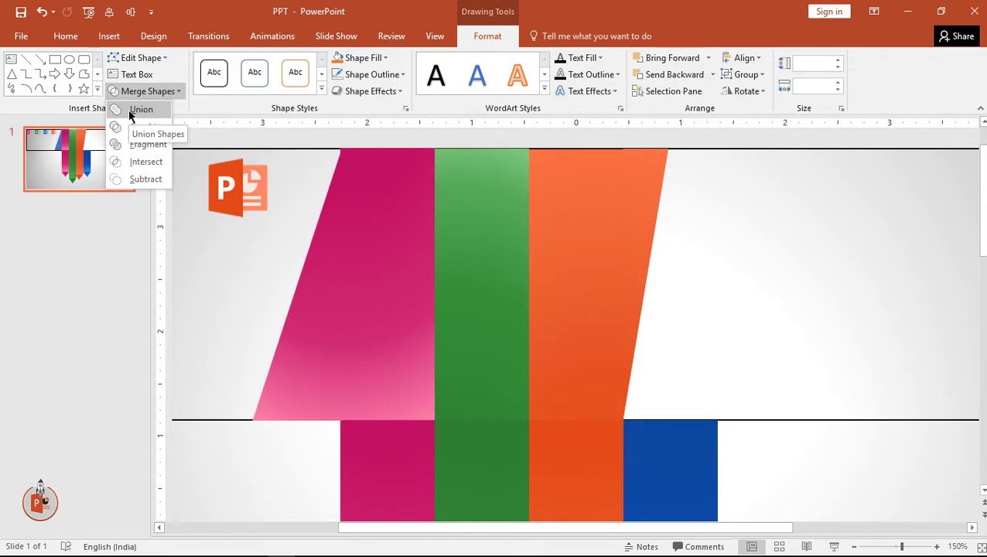
left_click(395, 139)
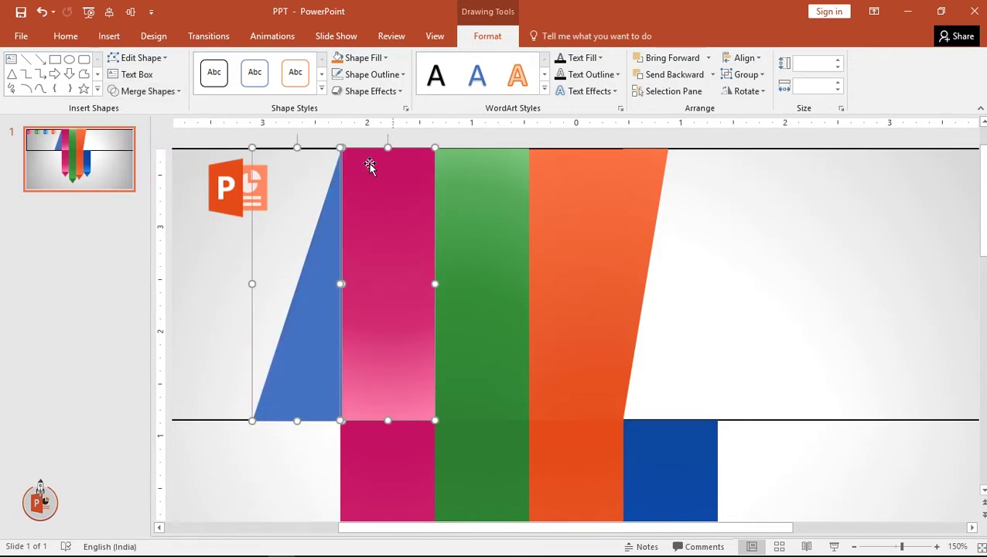
left_click(324, 149)
Nudge the blue triangle right and reopen Merge Shapes on both shapes, again without merging
left_click(329, 200)
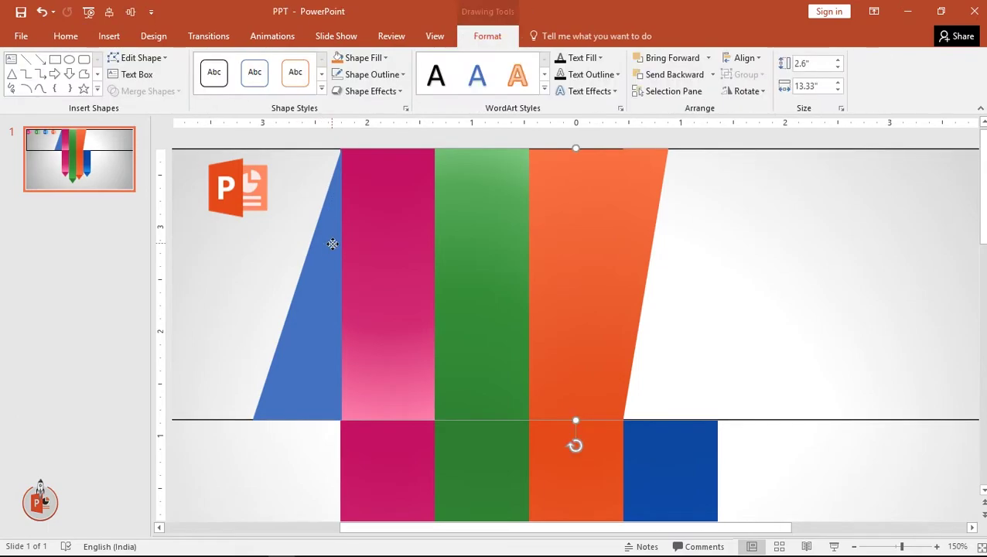
left_click_drag(338, 291, 339, 290)
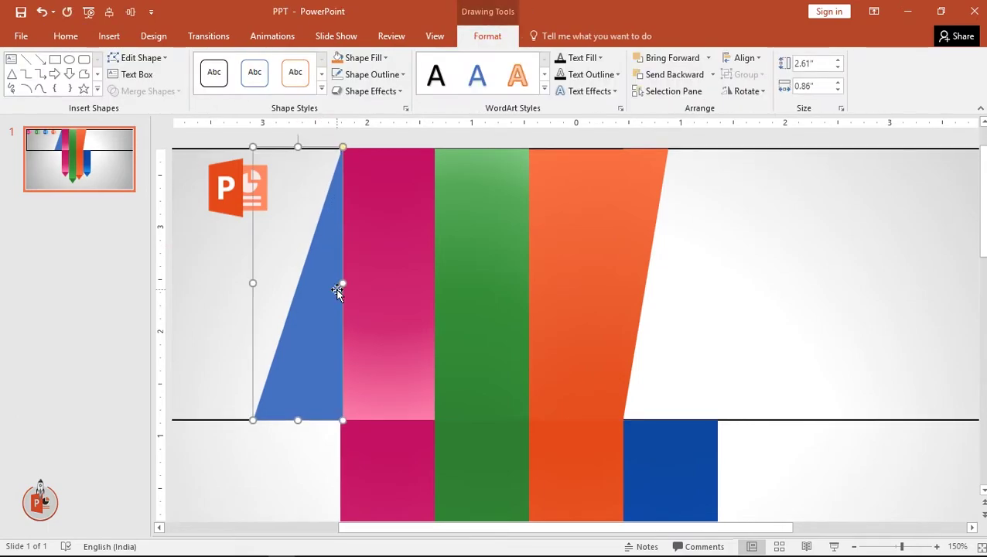
left_click(409, 145)
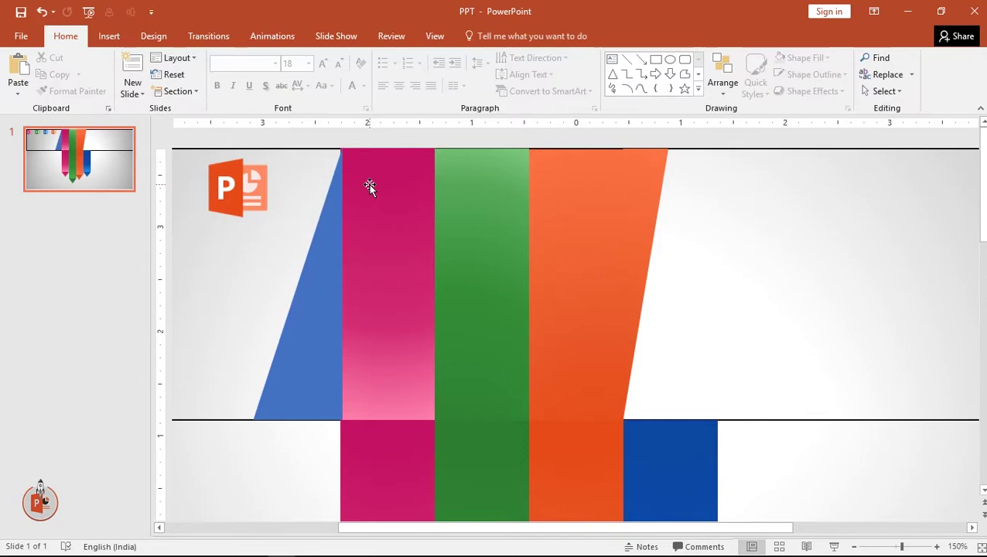
left_click(320, 291)
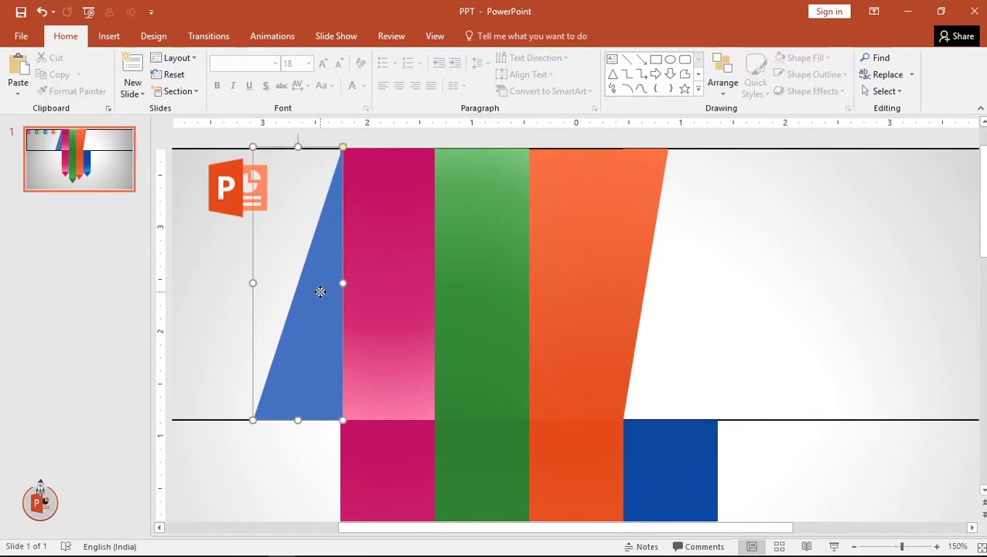
left_click(364, 225)
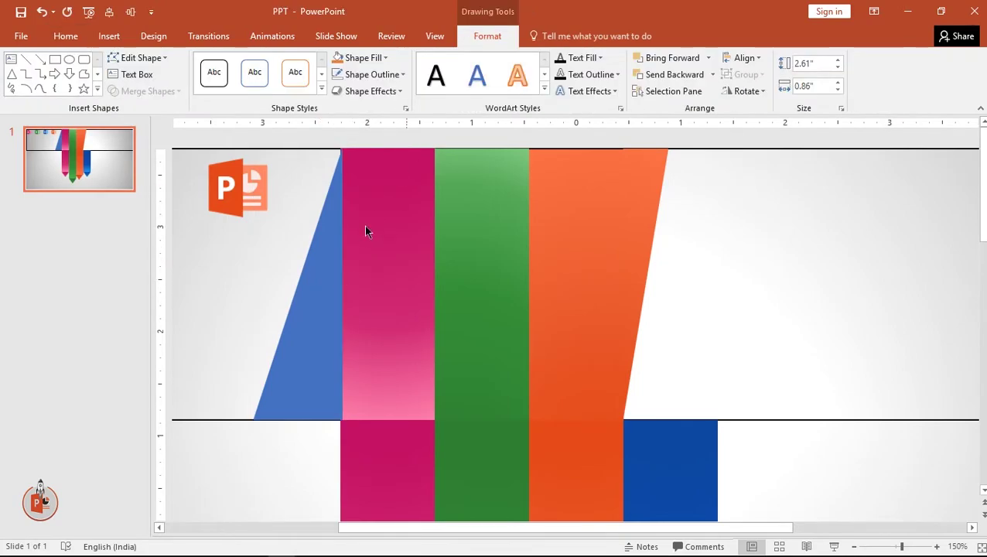
left_click(317, 284, "shift")
left_click(127, 91)
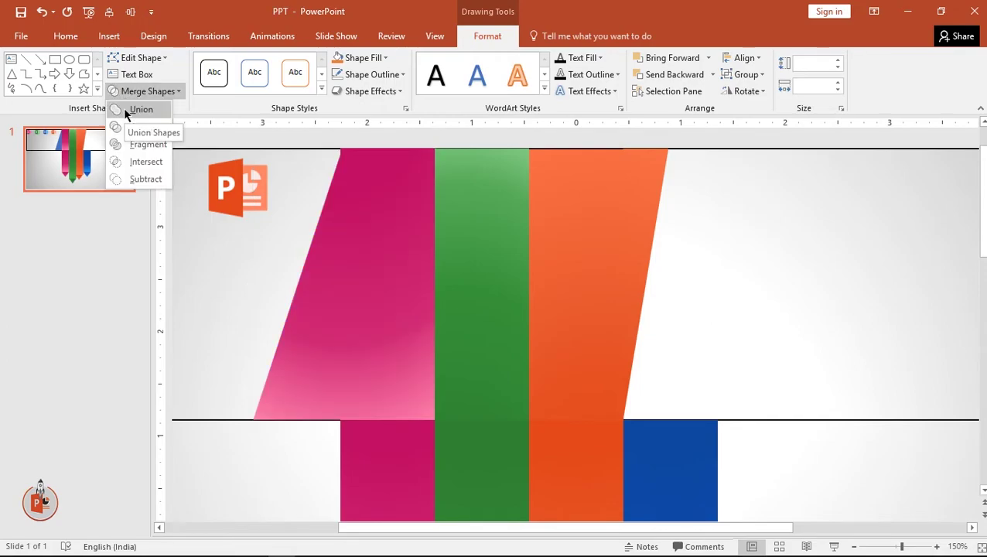
left_click(392, 136)
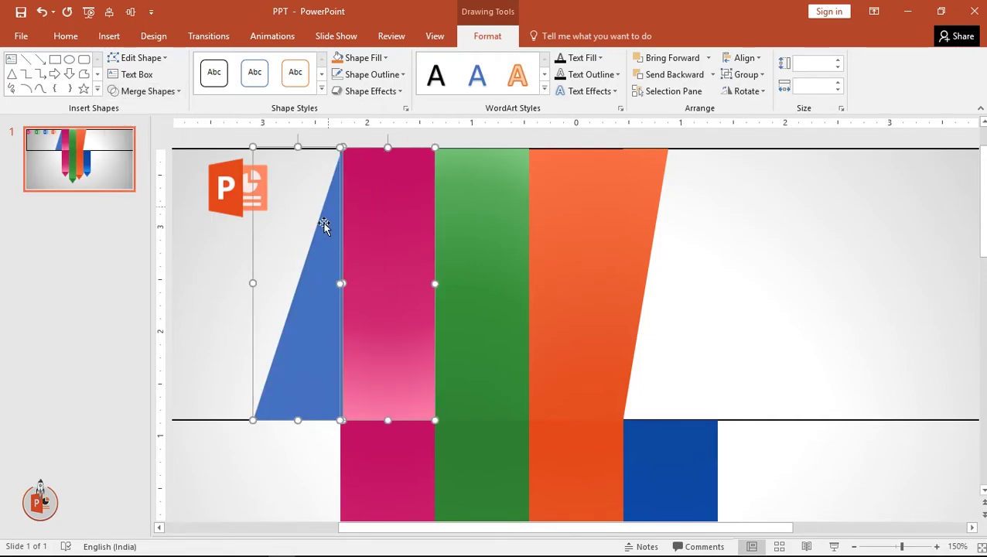
left_click(397, 140)
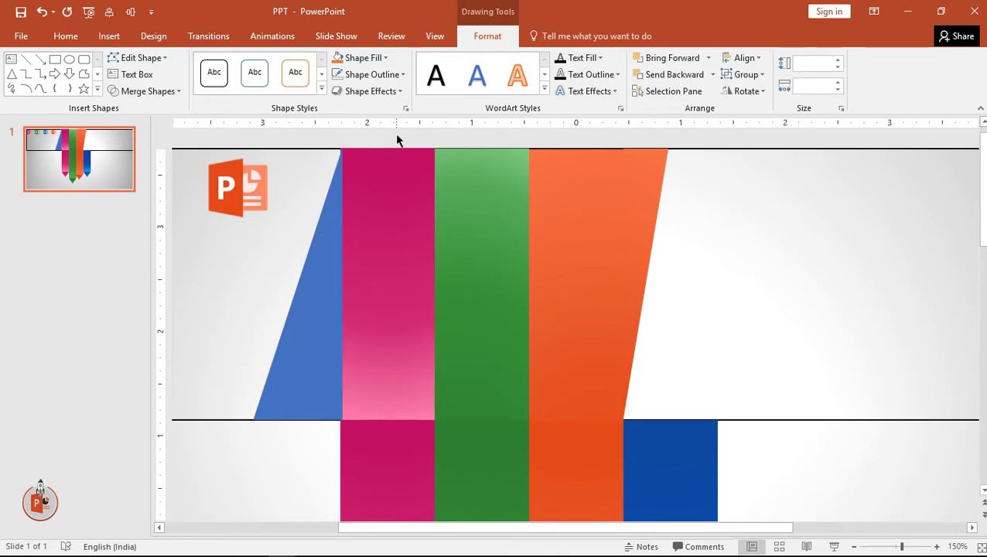
Try stretching the triangle's top to the slide top, then undo the resize
left_click(330, 194)
left_click_drag(298, 147, 296, 145)
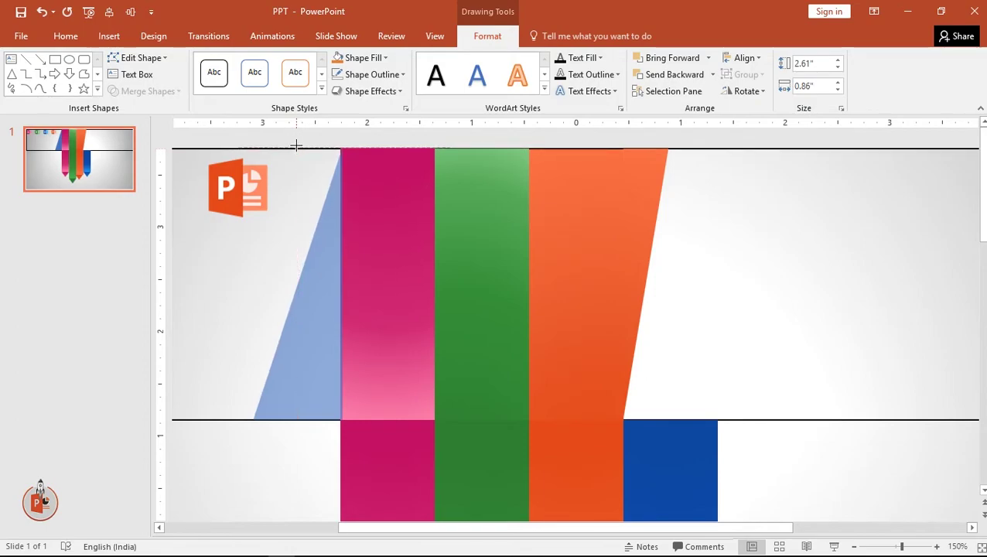
left_click_drag(296, 145, 297, 146)
key("ctrl+z")
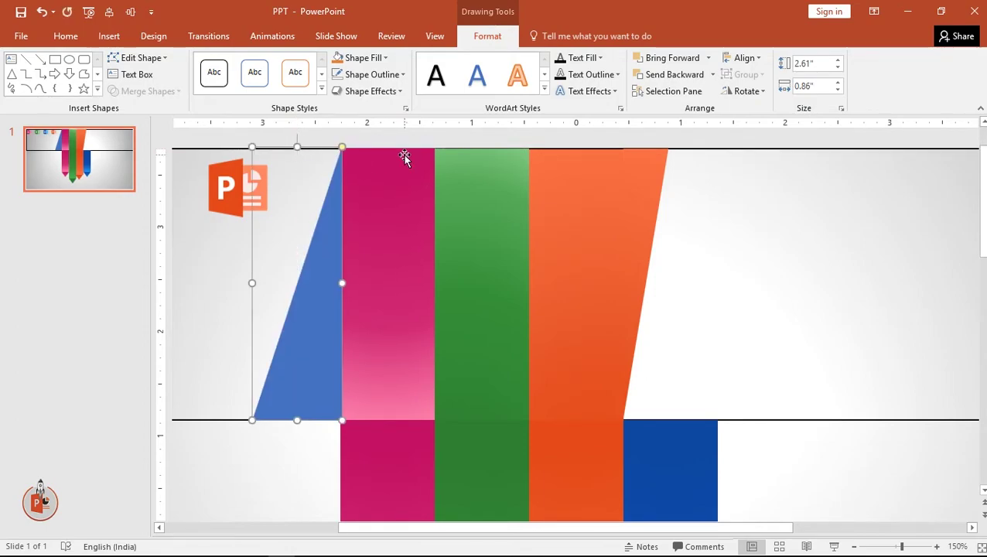
key("ctrl+z")
Select the pink bar and blue triangle and unite them with Merge Shapes > Union
left_click(374, 193)
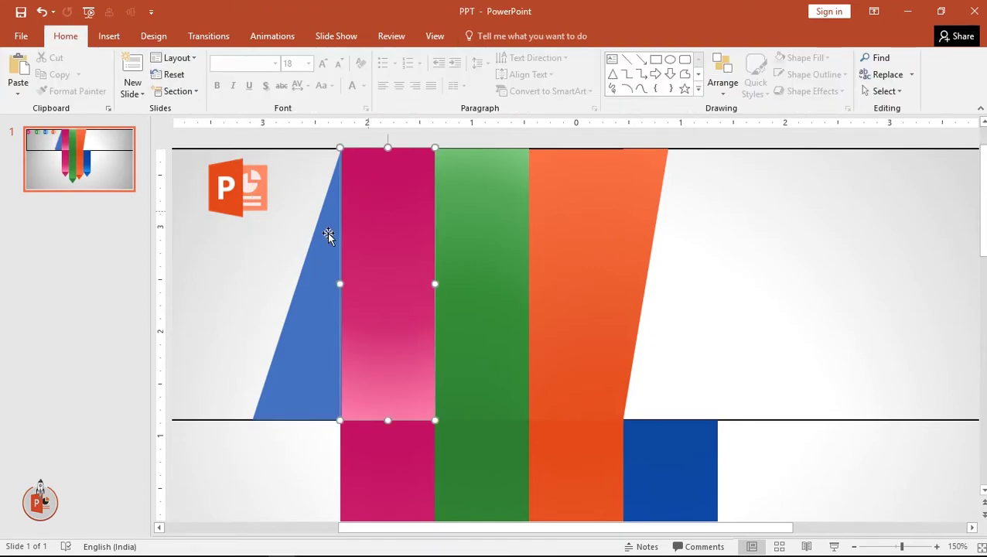
left_click(327, 232, "shift")
left_click(155, 93)
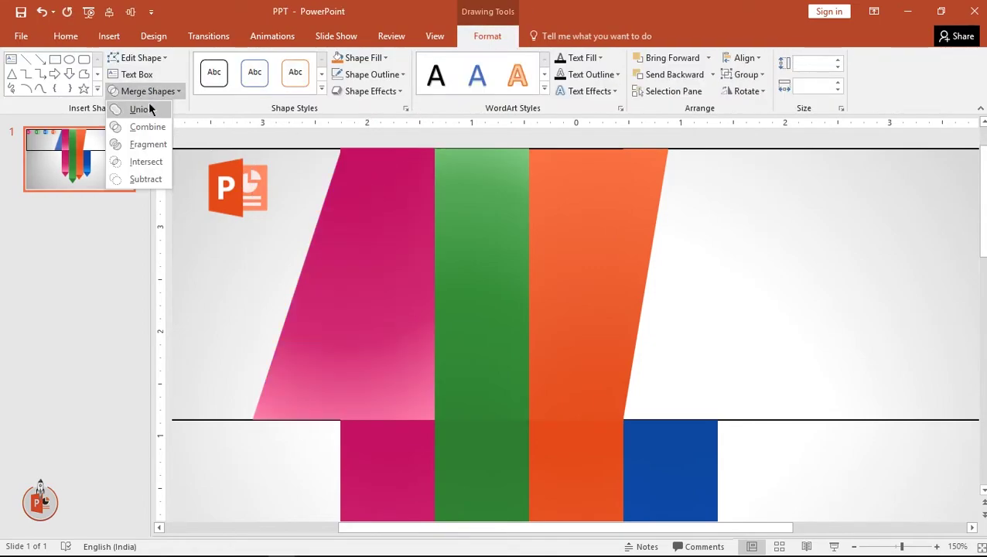
left_click(143, 106)
Move the pink shape left and place the green rectangle over its right side, nudged down
left_click(451, 145)
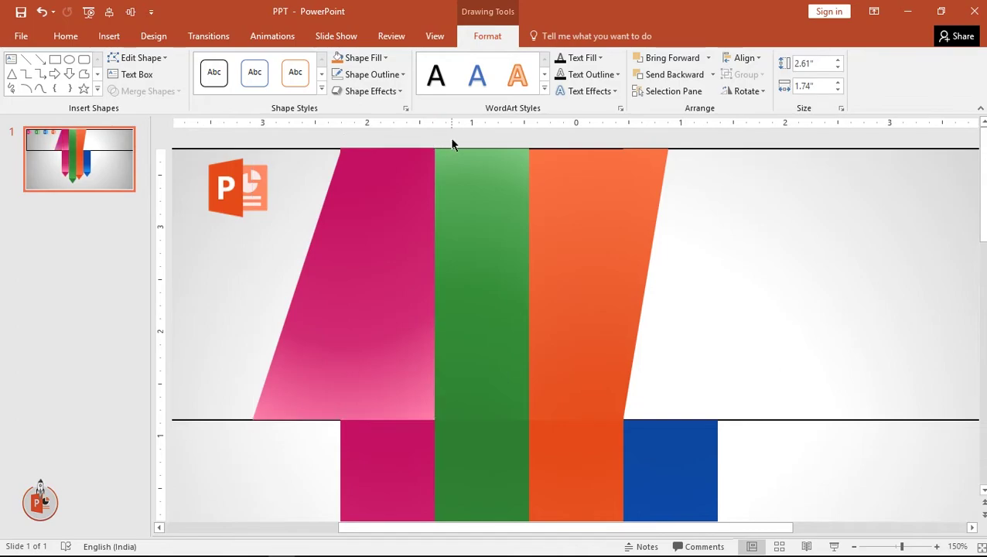
left_click(385, 300)
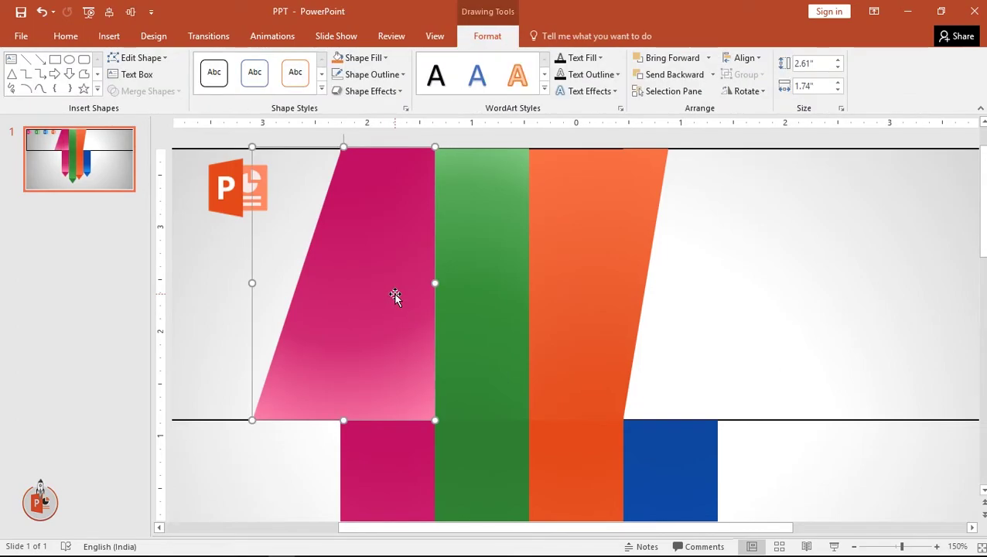
left_click_drag(395, 296, 331, 297)
left_click_drag(456, 284, 389, 286)
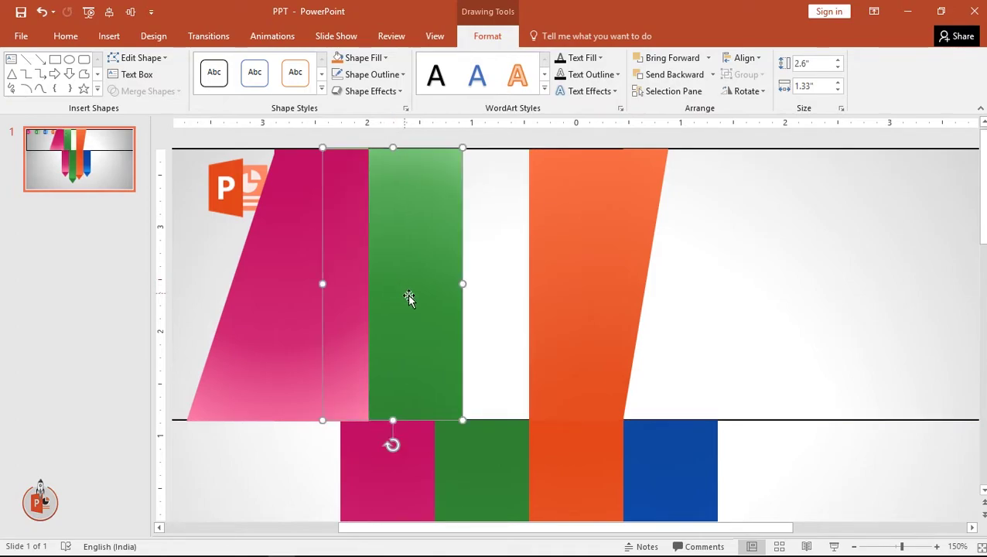
key("ctrl+z")
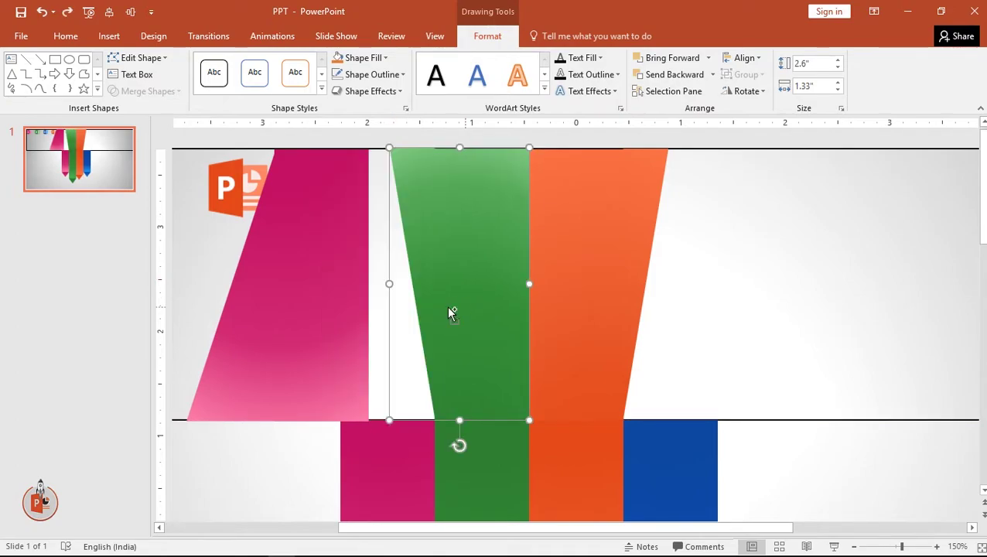
key("ctrl+z")
key("ctrl+y")
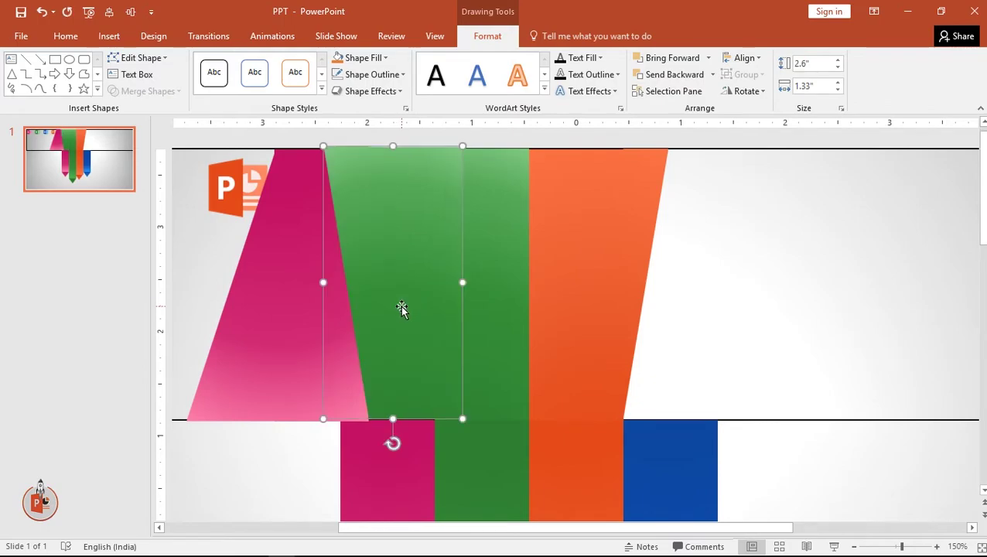
key("ctrl+Down")
key("ctrl+Down")
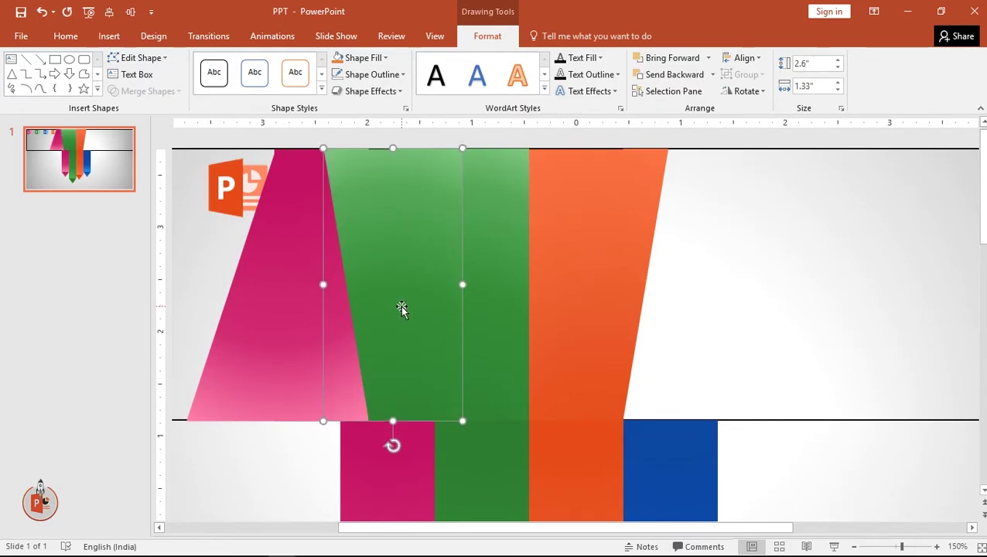
Subtract the green rectangle from the pink shape with Merge Shapes > Subtract
left_click(309, 298)
left_click(428, 284, "shift")
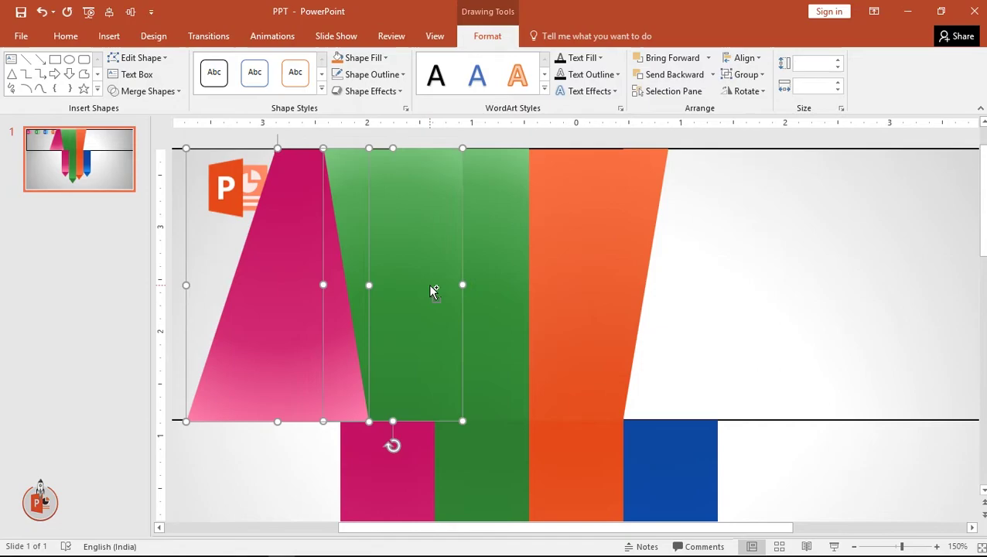
left_click(163, 93)
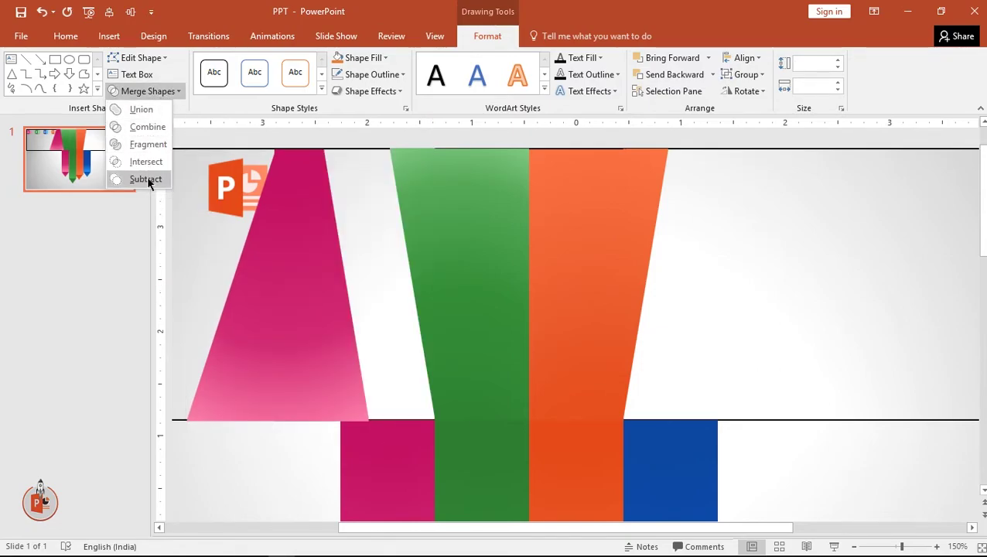
left_click(145, 180)
key("ctrl+z")
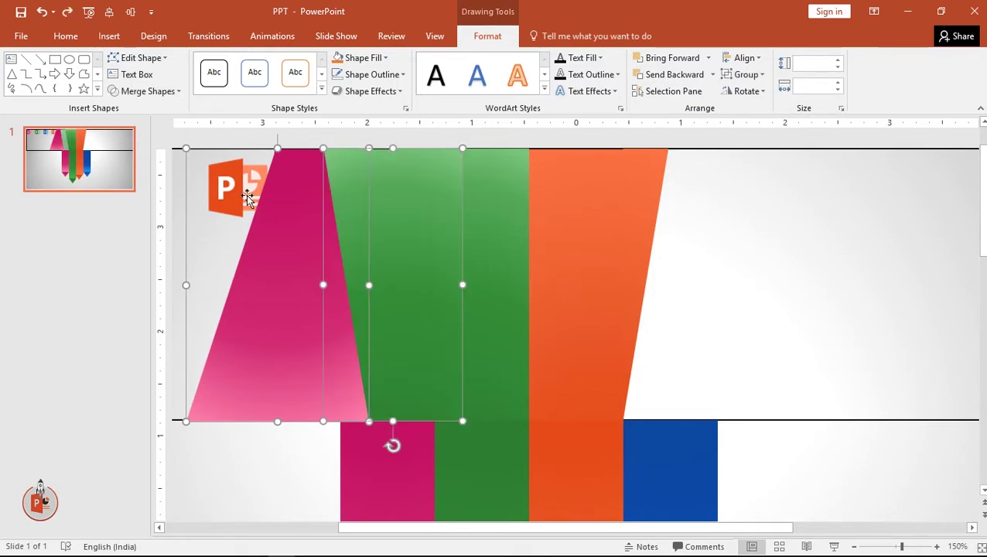
key("ctrl+y")
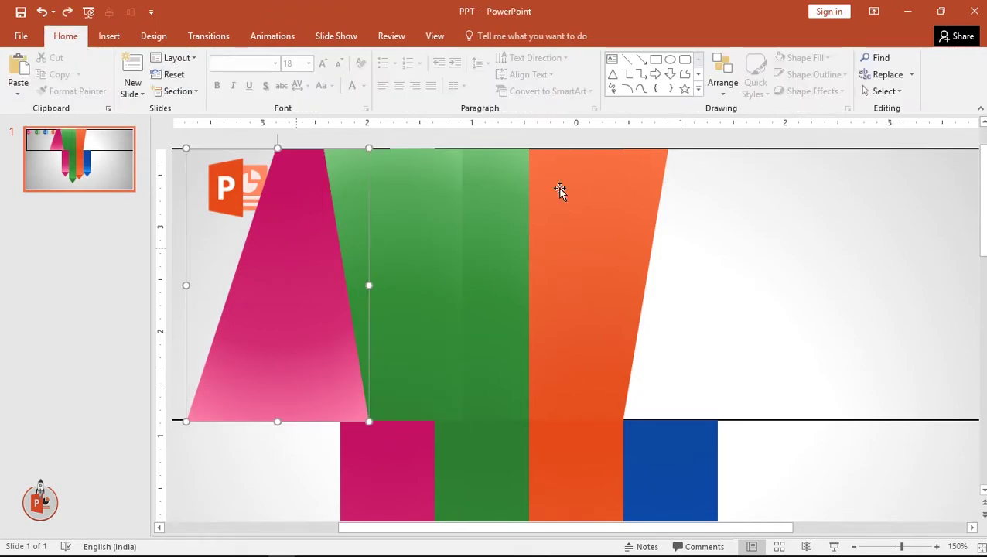
Flip the pink trapezoid vertically, push it to the slide's left edge, and slide the green shape beside it
left_click(747, 91)
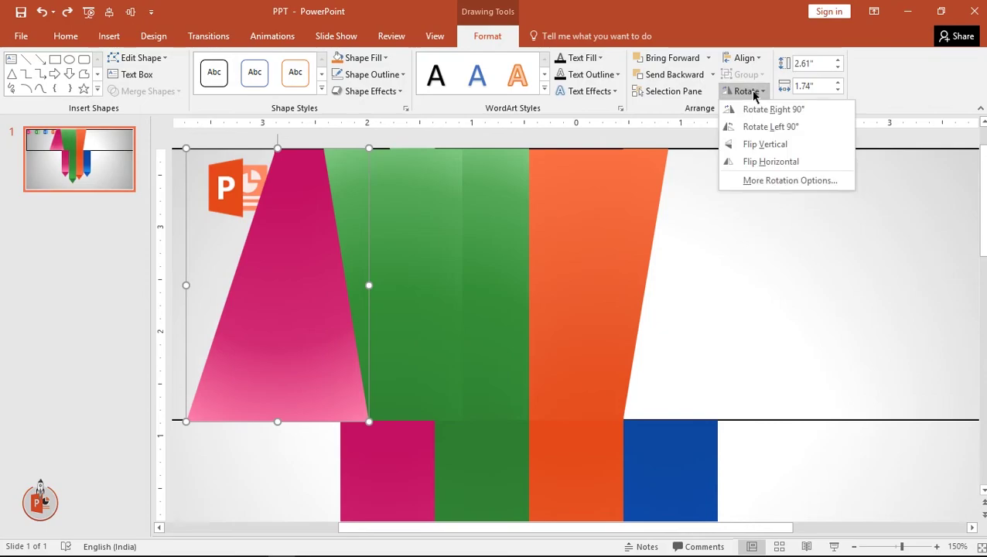
left_click(750, 146)
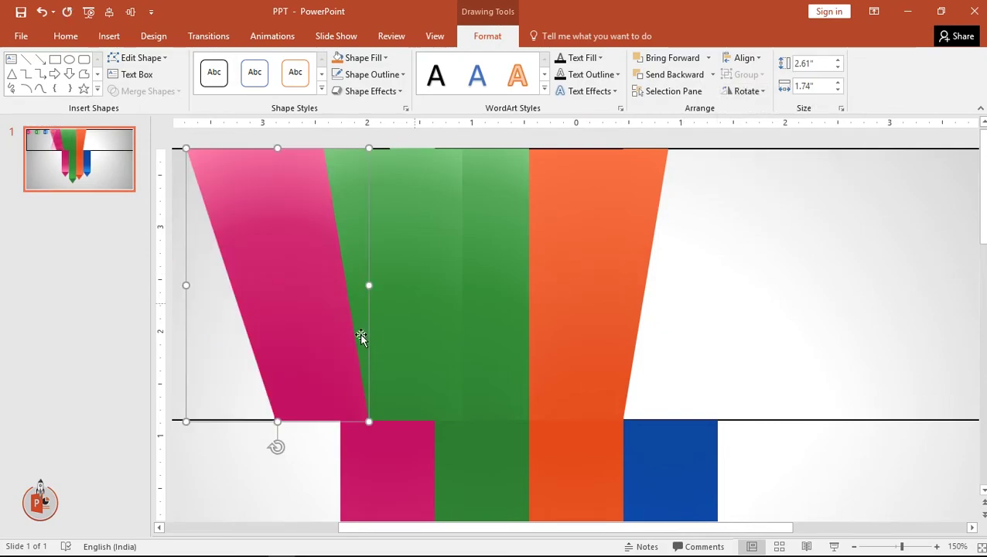
left_click_drag(332, 341, 307, 341)
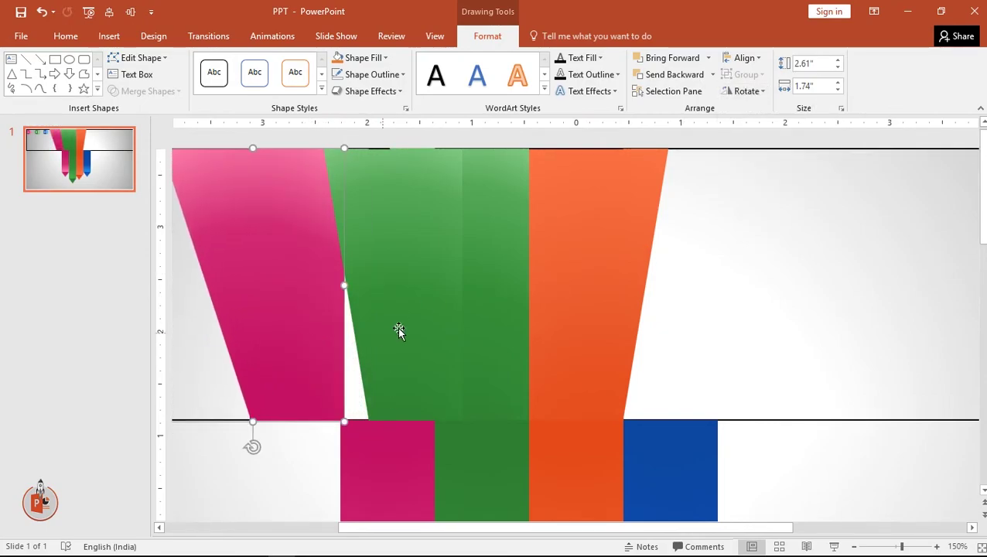
left_click(407, 328)
mouse_move(408, 327)
left_mouse_down()
mouse_move(361, 319)
mouse_move(386, 328)
left_mouse_up()
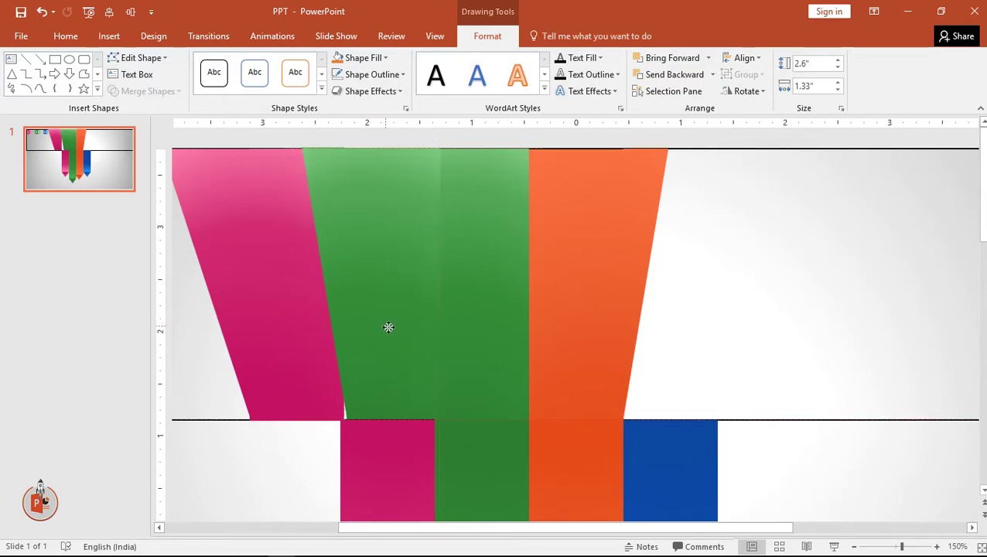
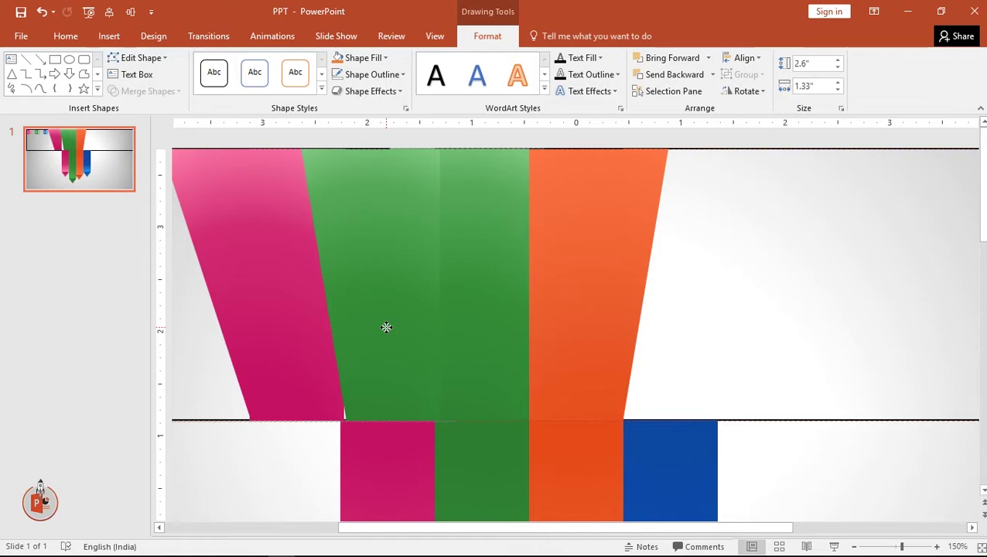
Position the green shape over the pink piece with small nudges
left_click_drag(386, 329, 388, 330)
key("ctrl+Up")
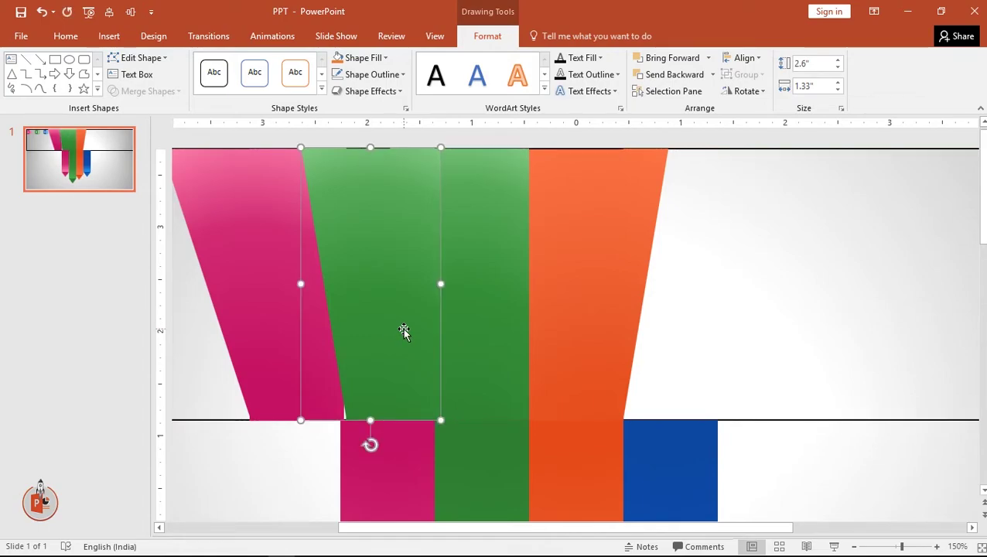
key("ctrl+Down")
key("ctrl+Left")
key("ctrl+Left")
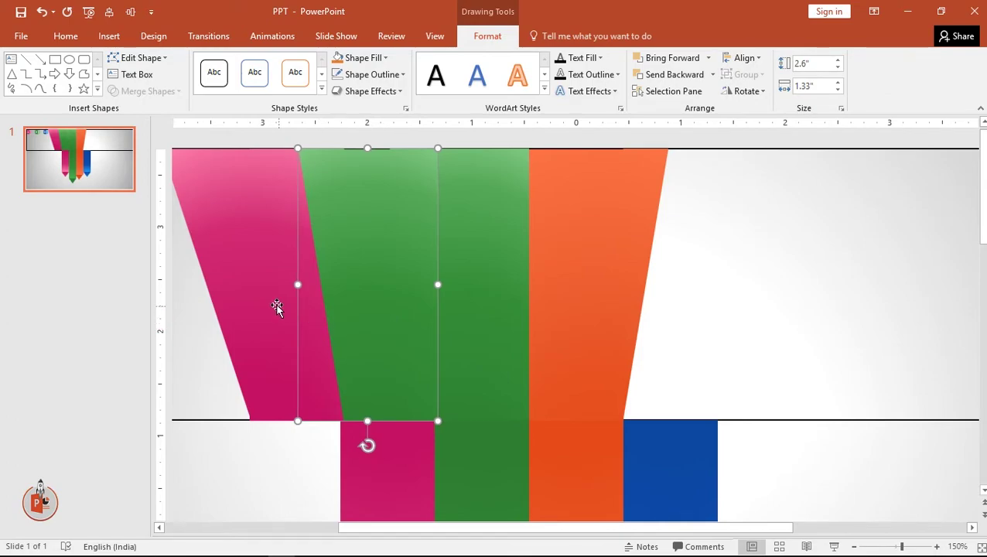
Subtract the green shape from the pink piece and move the trimmed strip right
left_click(277, 309)
left_click(371, 304, "shift")
left_click(146, 90)
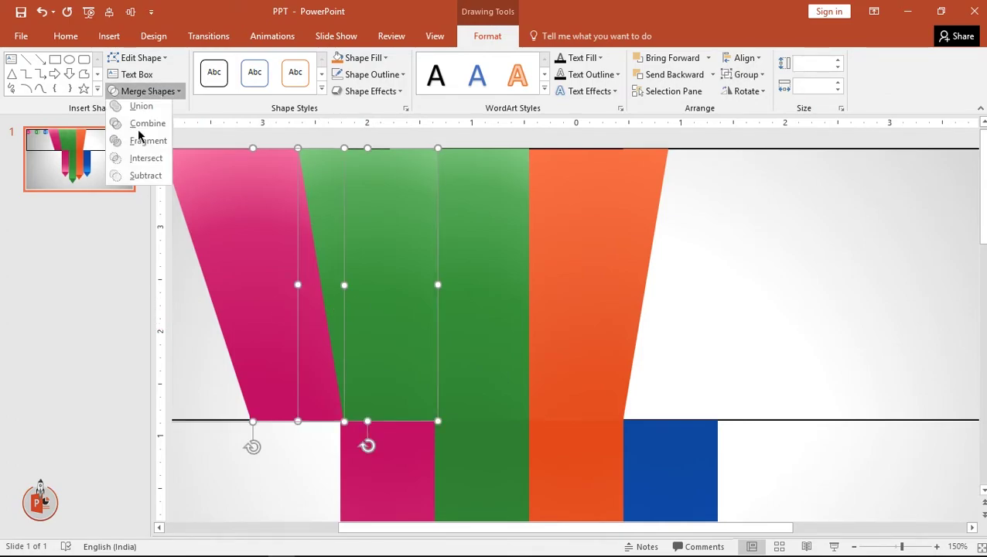
left_click(137, 178)
left_click_drag(272, 251, 367, 252)
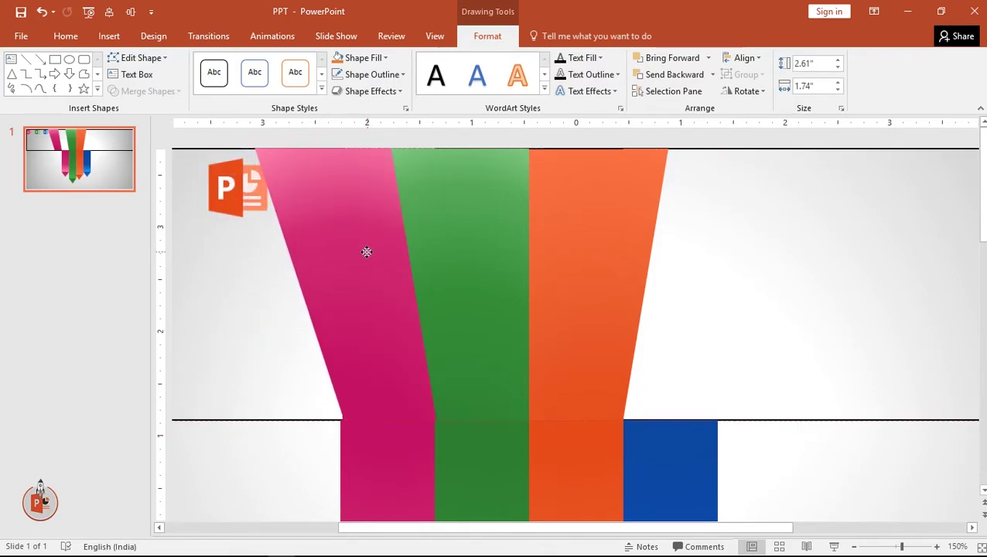
Fit the slanted pink strip flush against the green strip, moving the PowerPoint icon aside
left_click(363, 252)
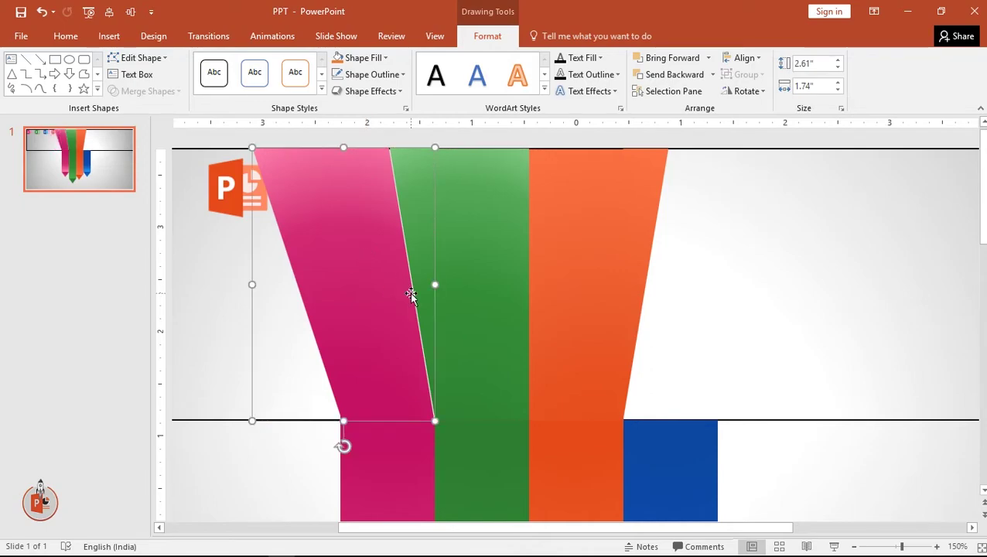
key("ctrl+z")
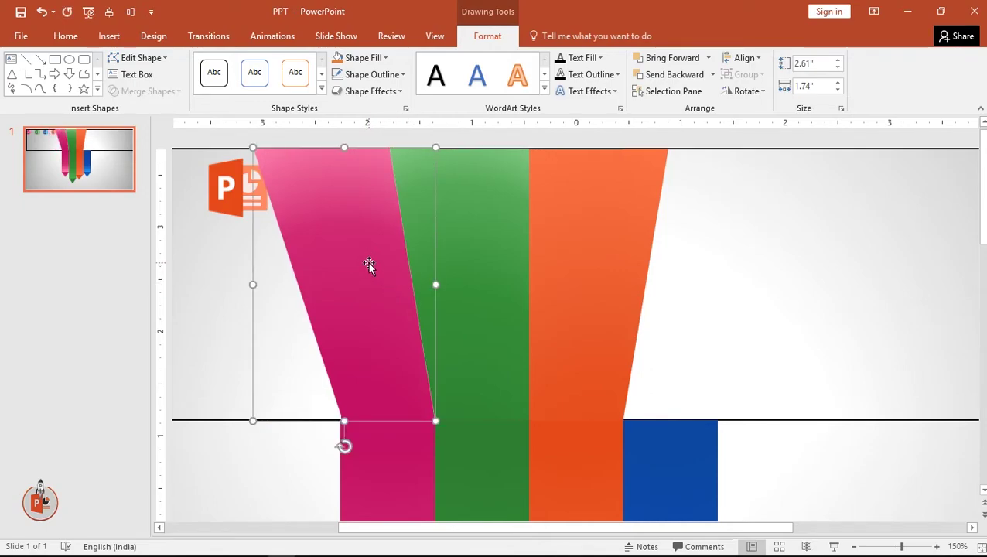
left_click_drag(369, 262, 529, 271)
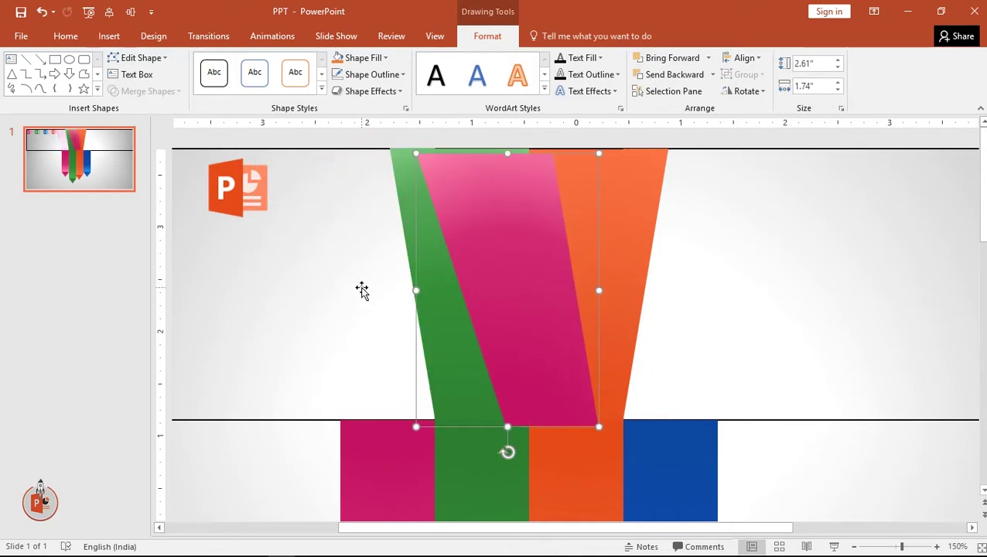
scroll(364, 288, "down", 5)
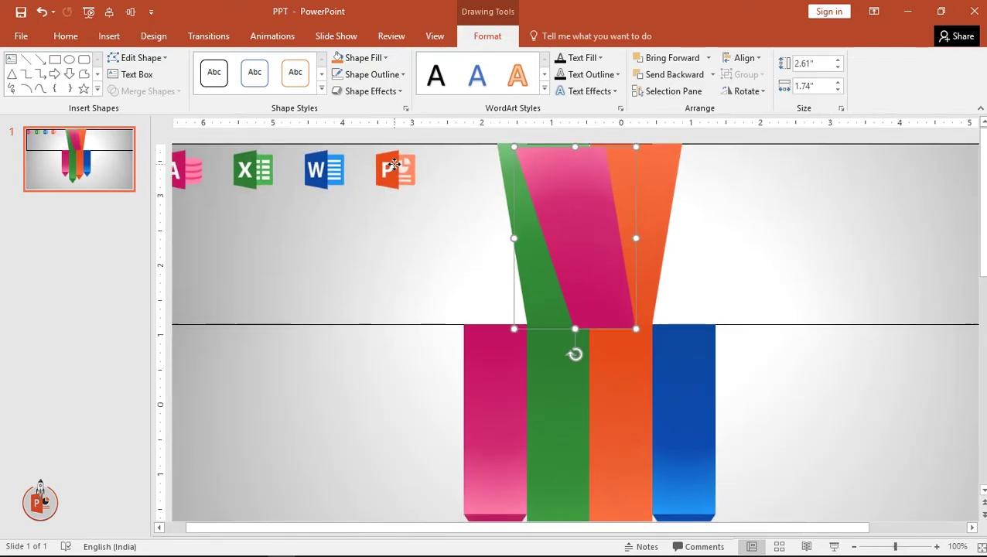
left_click_drag(392, 165, 223, 232)
left_click_drag(568, 211, 460, 207)
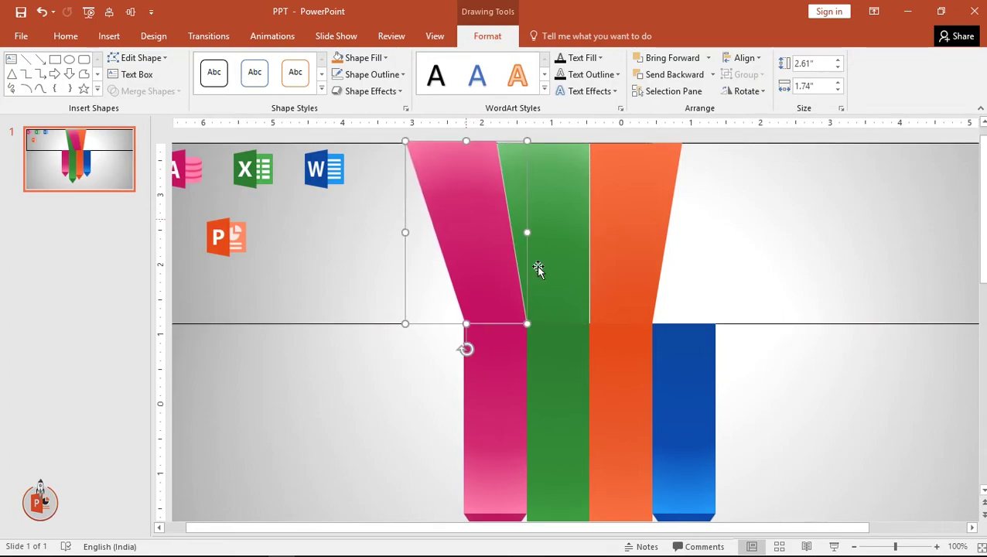
Place a copy of the slanted pink strip to the right of the orange strip
left_click(644, 268)
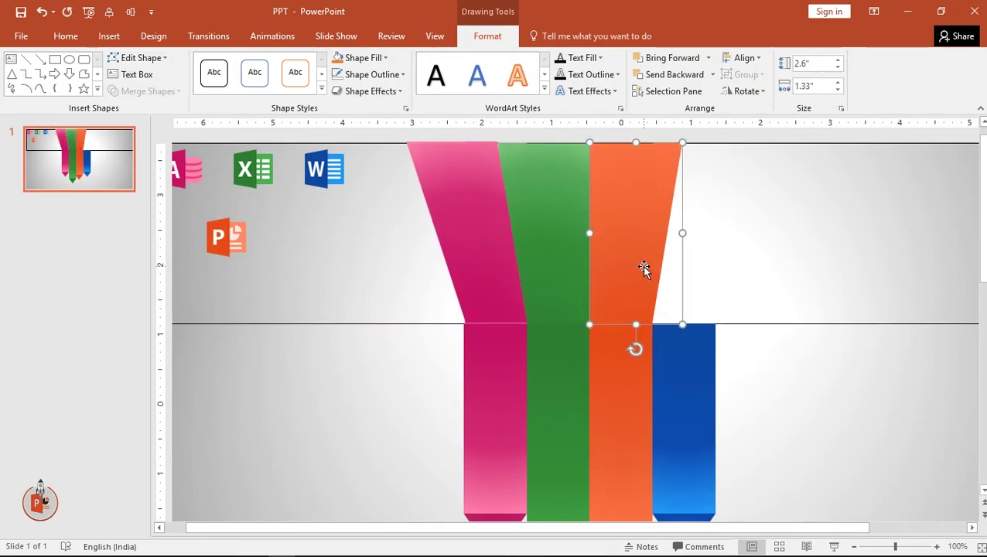
left_click(750, 267)
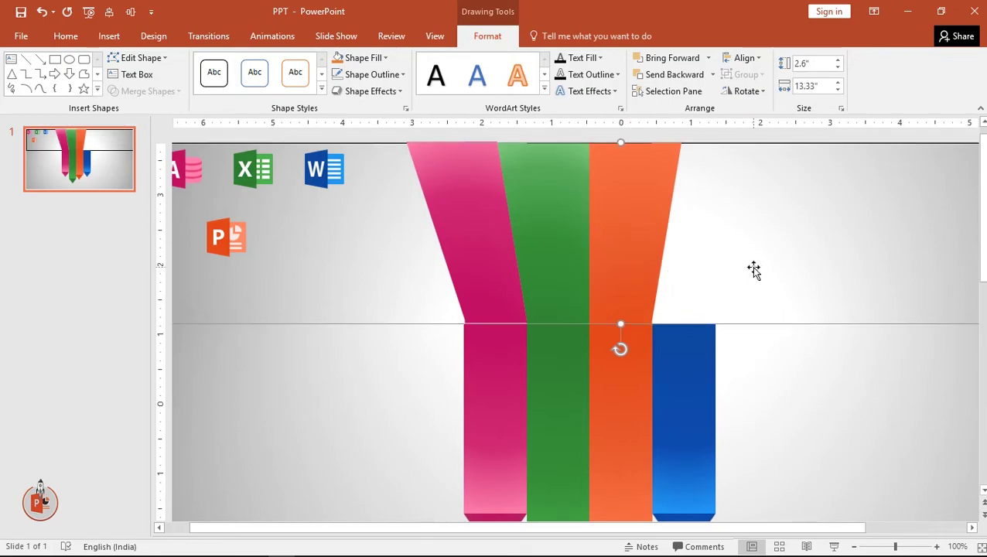
left_click(489, 245)
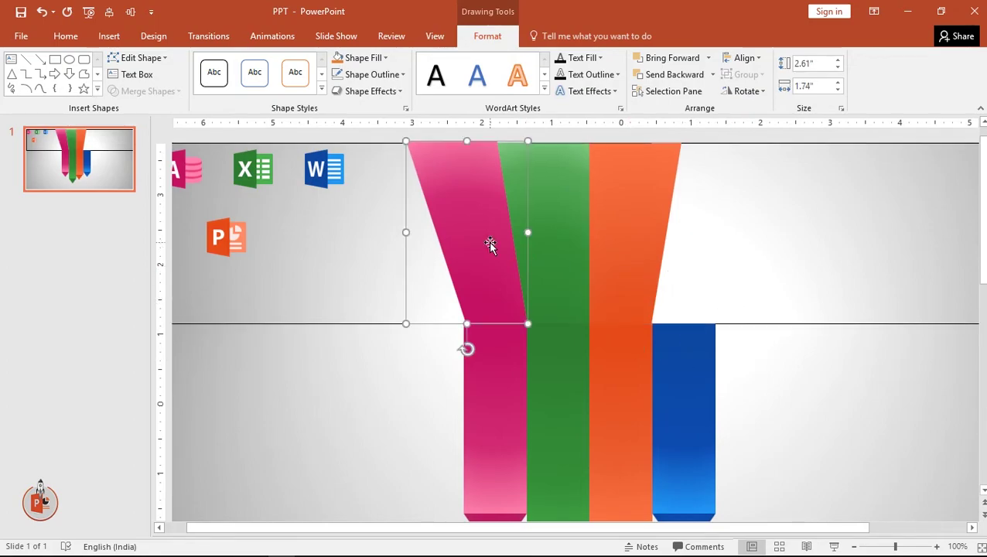
left_click_drag(478, 239, 733, 240, "ctrl")
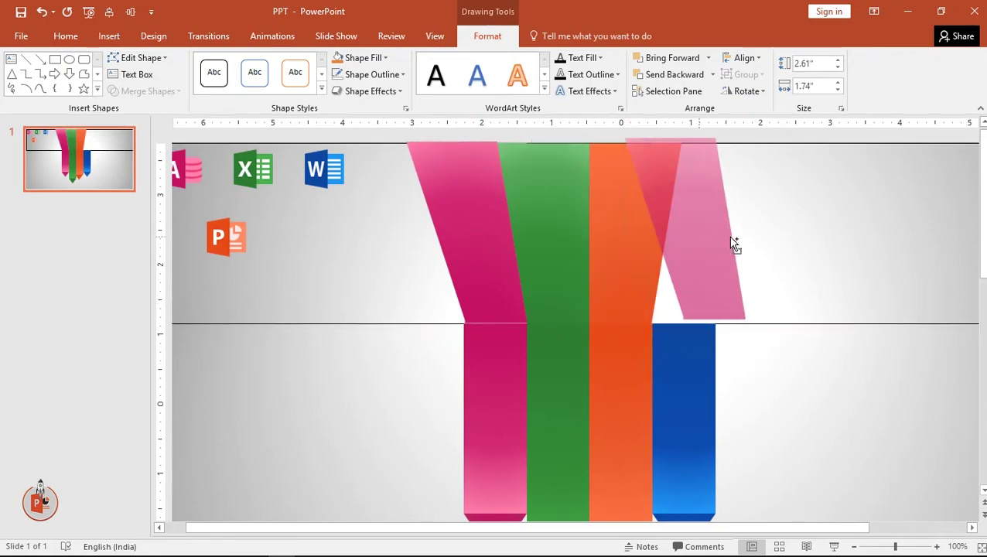
Flip the pink copy horizontally and snap it against the orange strip
left_click(747, 92)
left_click(748, 162)
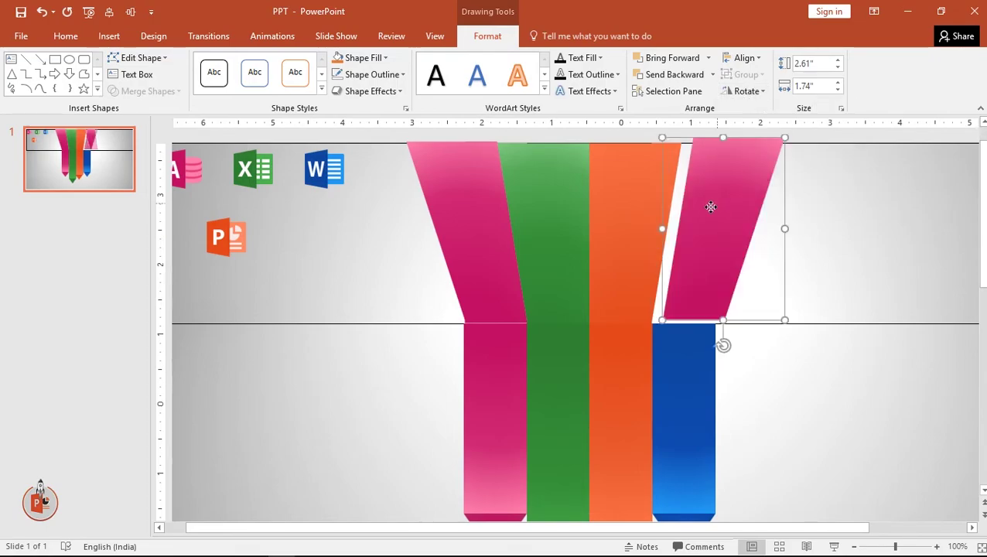
left_click_drag(709, 205, 703, 205)
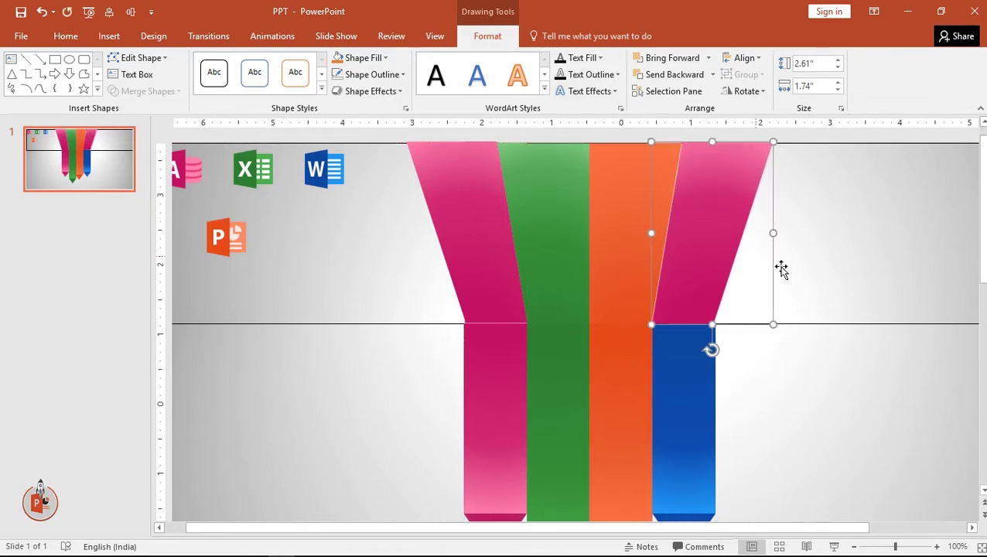
Check the alignment of the pink, green, orange strips and blue bar
left_click(818, 259)
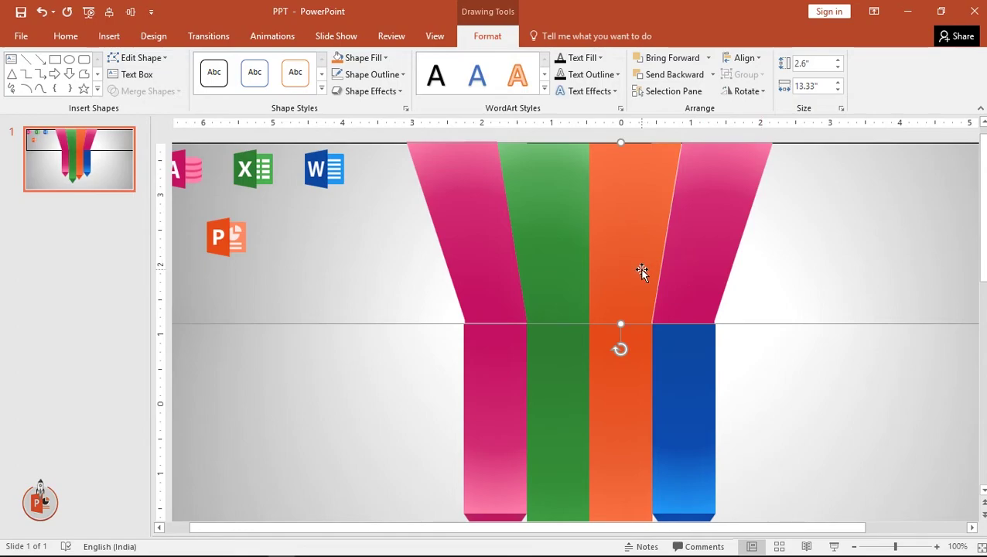
left_click(642, 271)
left_click(573, 277)
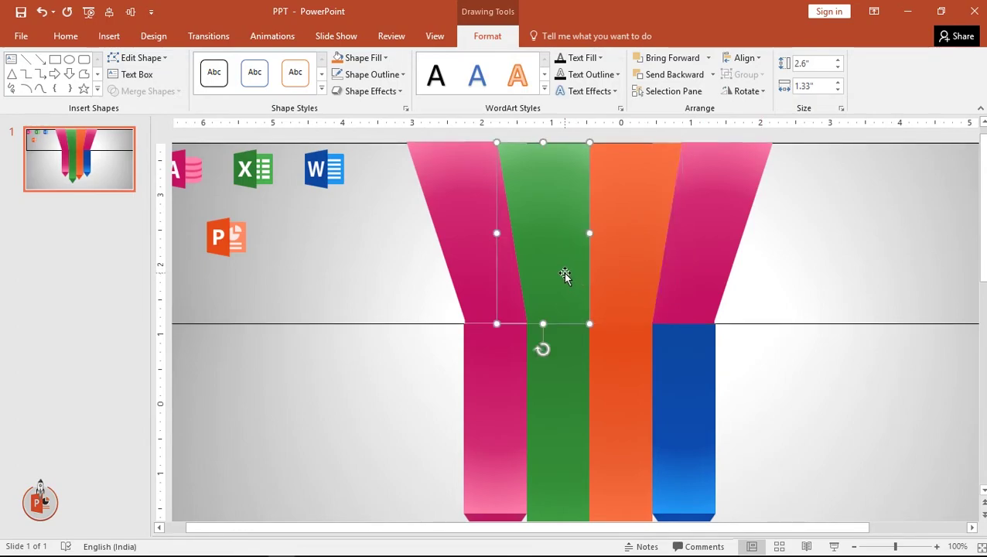
left_click(479, 260)
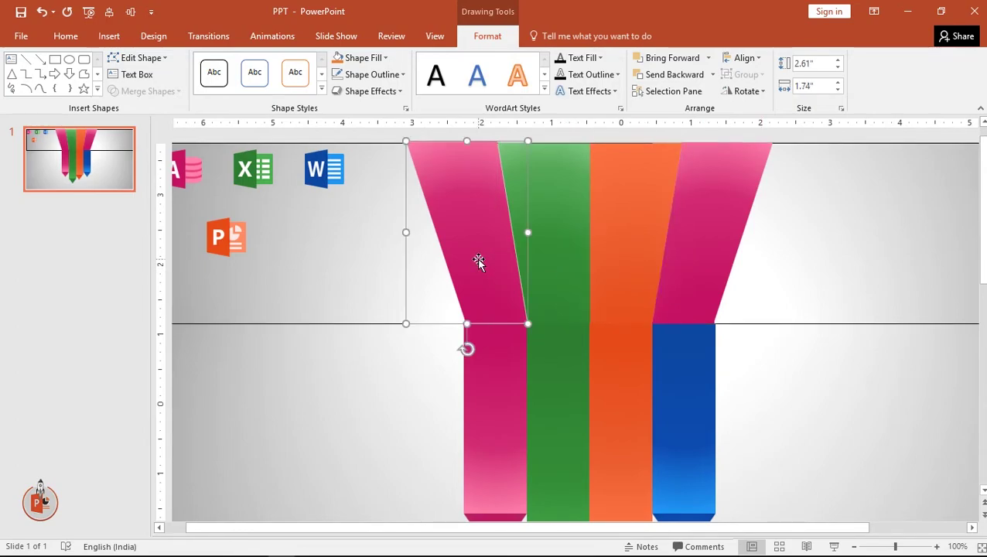
left_click(557, 260)
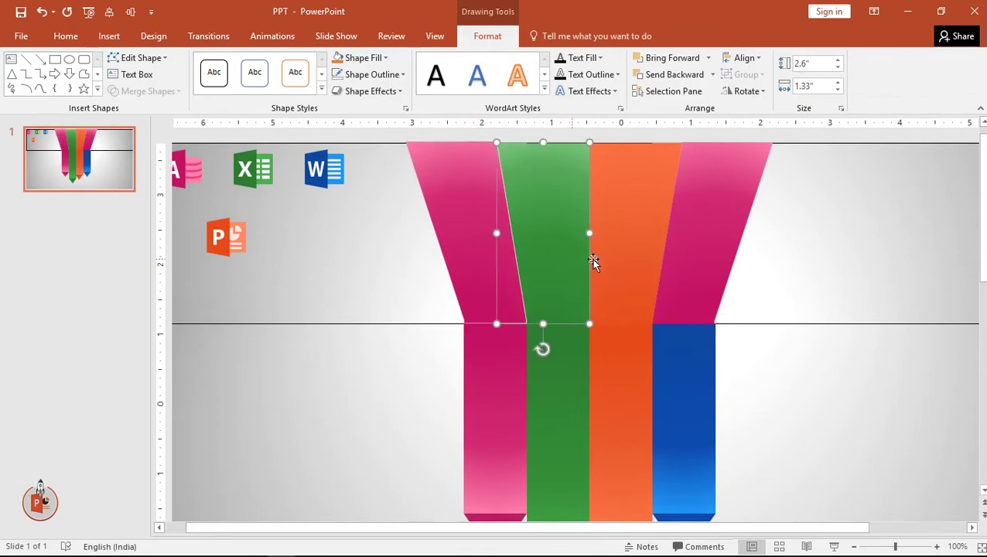
left_click(634, 253)
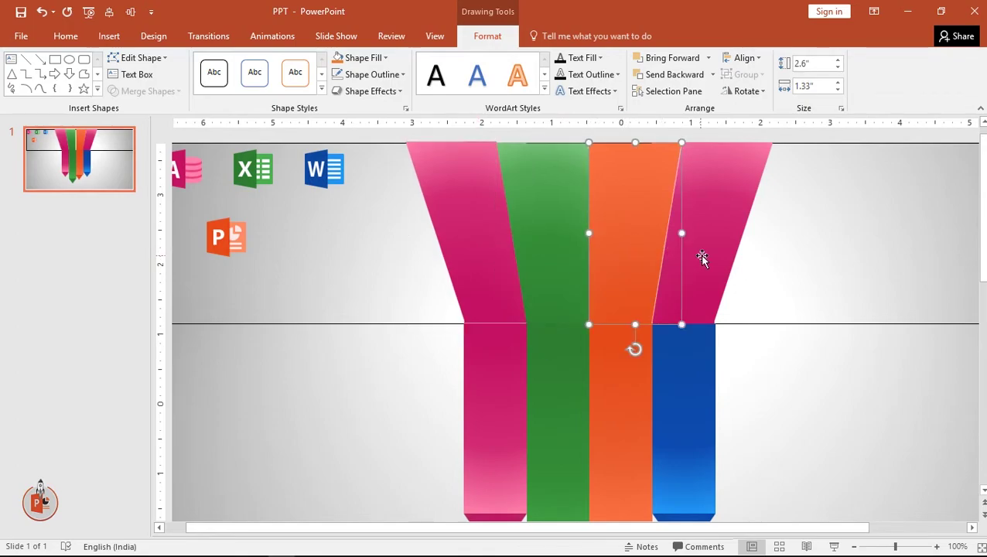
left_click(701, 259)
left_click(626, 259)
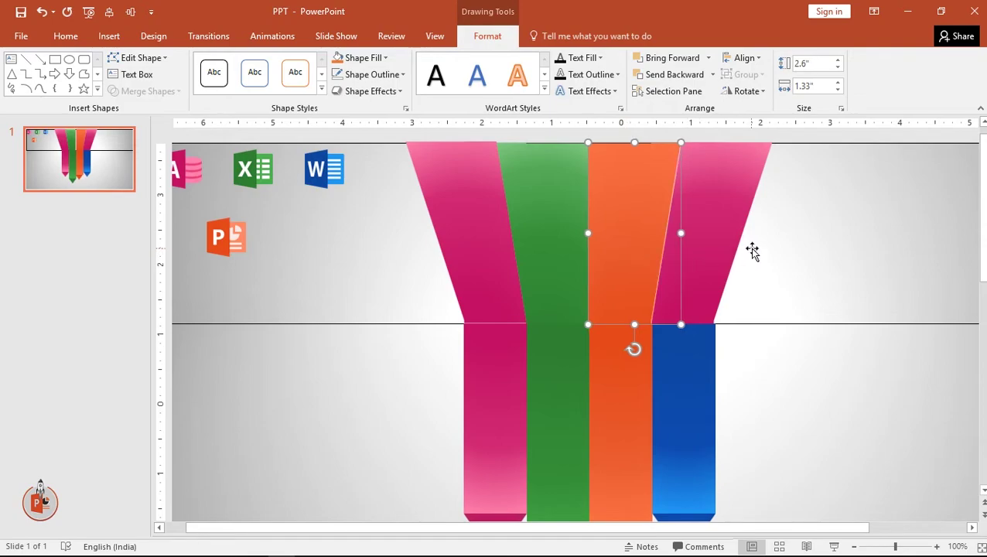
left_click(704, 253)
left_click(800, 247)
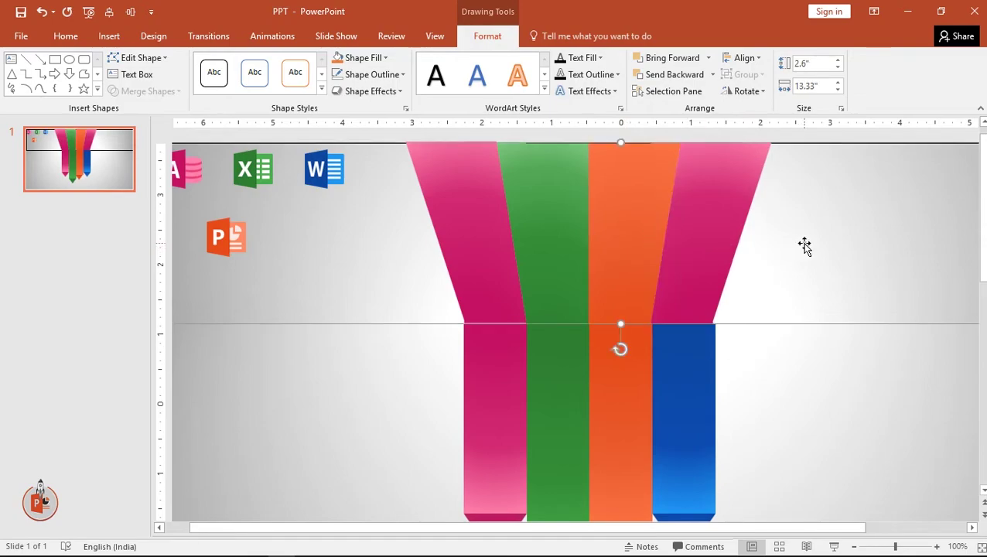
left_click(702, 354)
left_click(631, 216)
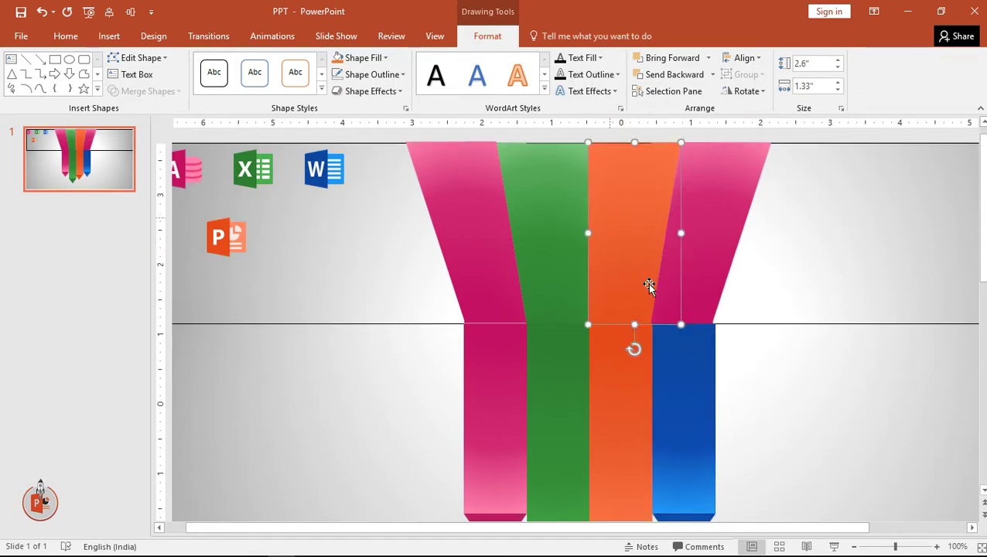
left_click(704, 396)
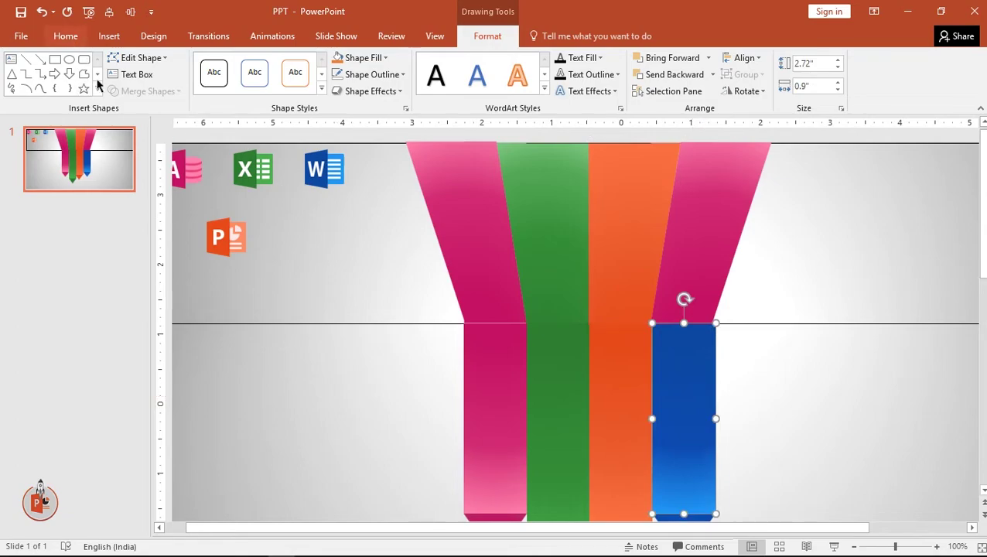
Copy the blue bar's fill onto the right-hand pink strip with Format Painter
left_click(66, 37)
left_click(73, 91)
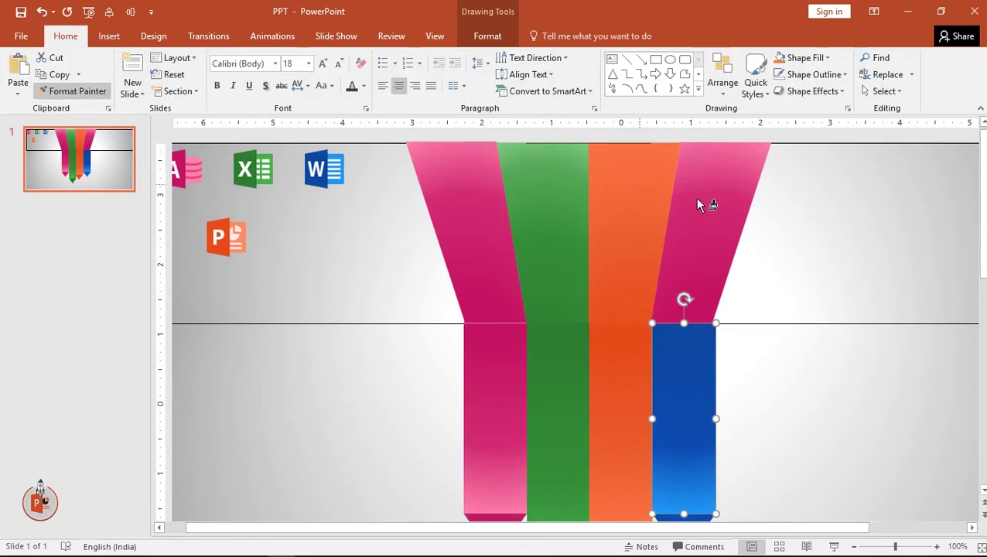
left_click(740, 205)
left_click(875, 240)
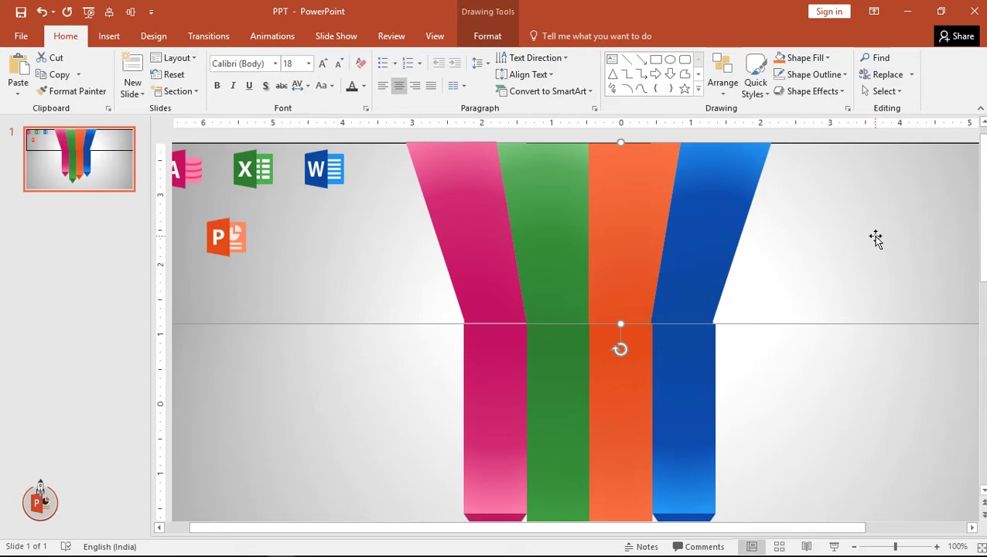
Nudge the blue, orange and green lower bars slightly left
left_click(699, 386)
left_click(595, 396, "shift")
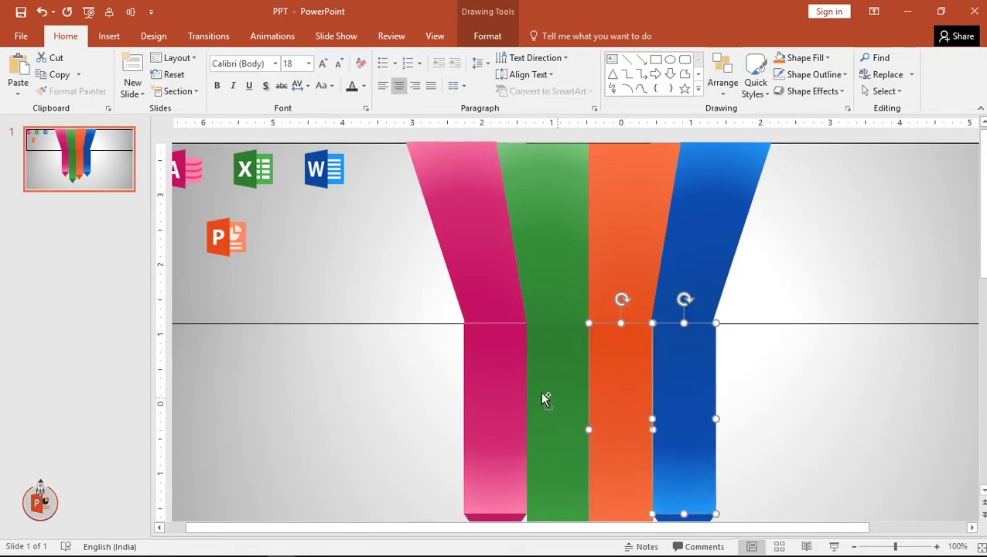
left_click(546, 398, "shift")
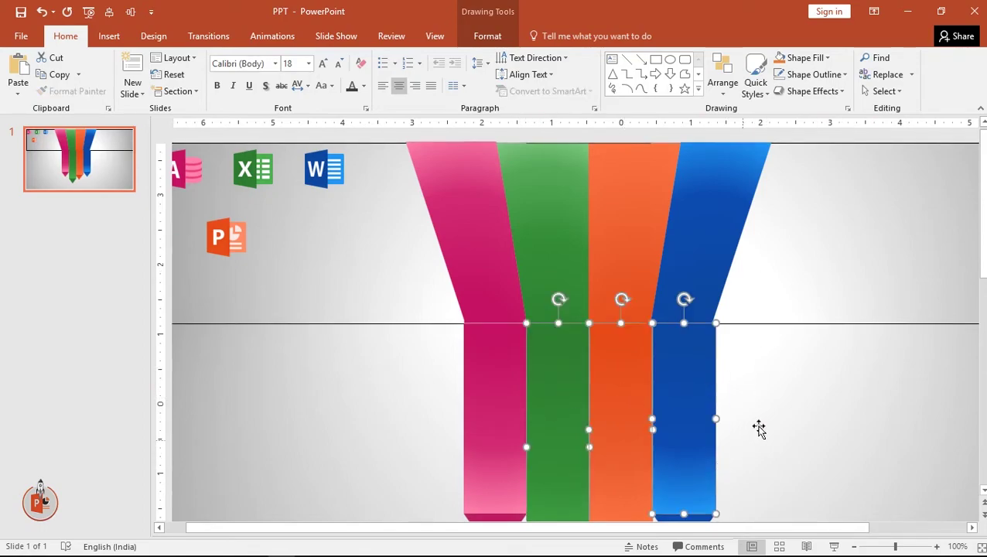
scroll(758, 428, "down", 1)
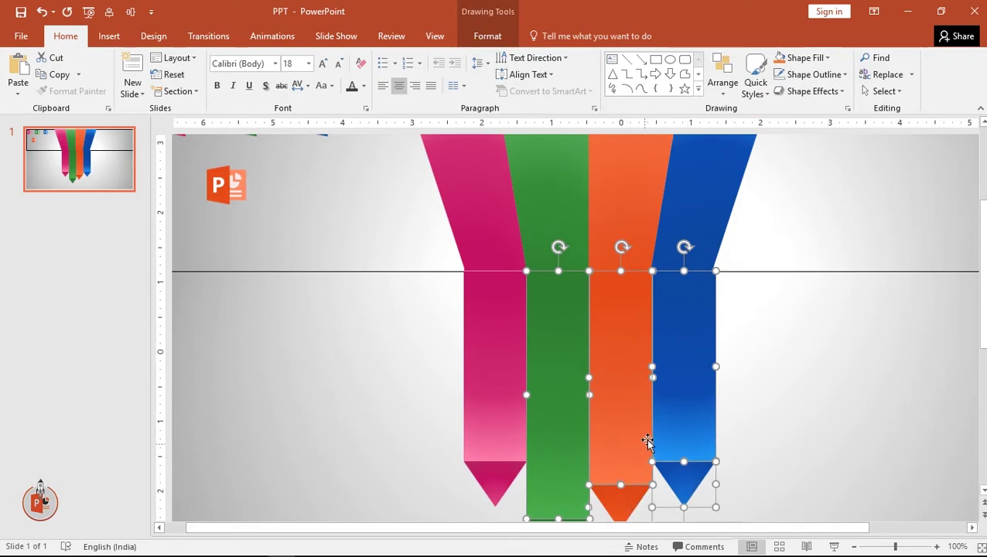
scroll(627, 499, "down", 1)
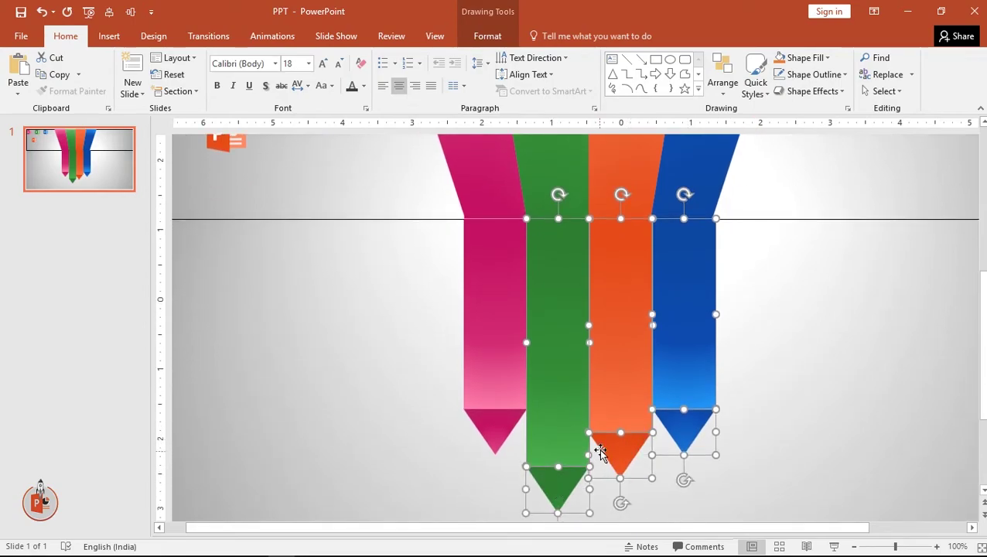
key("Left")
key("Left")
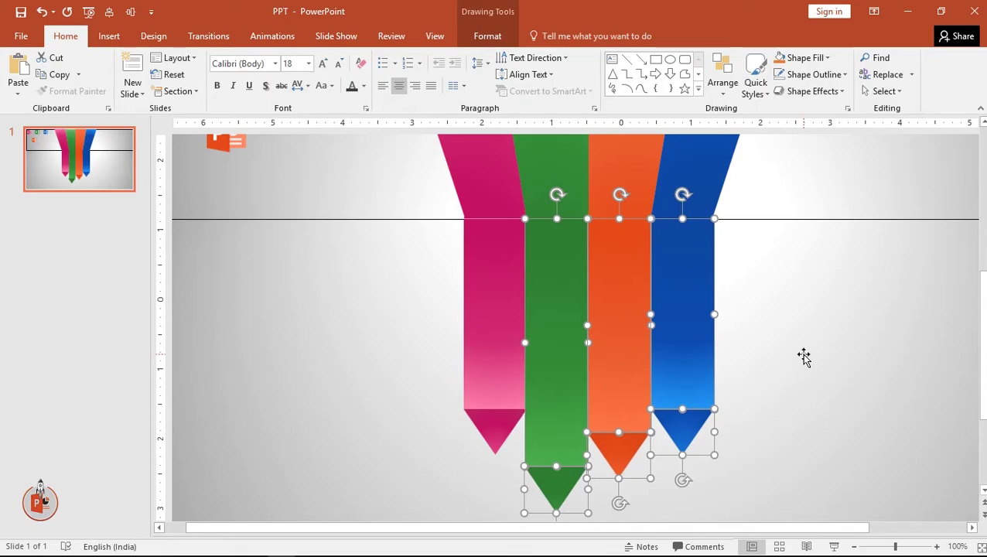
Select the horizontal line, then the grey top band, and zoom out
key("Tab")
left_click(841, 199)
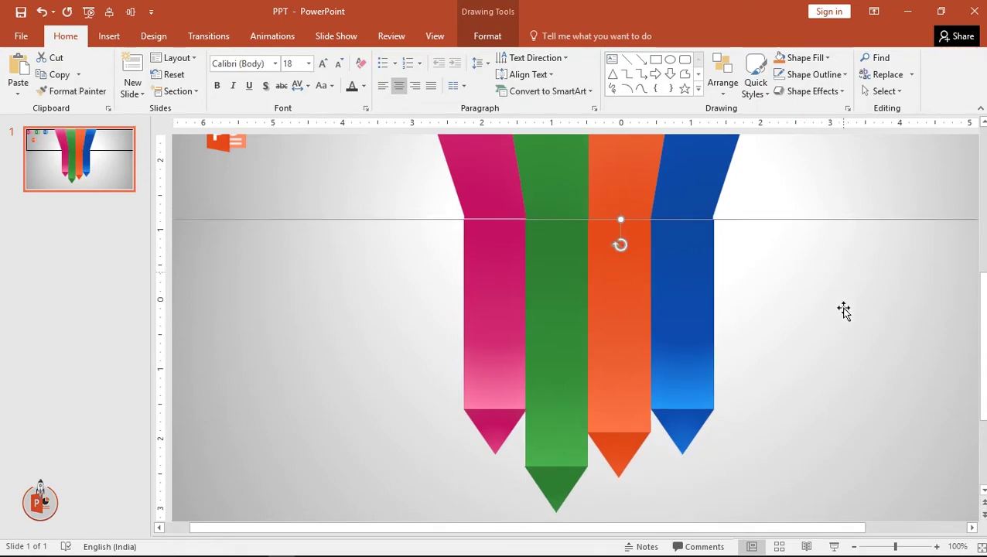
scroll(843, 311, "down", 3, "ctrl")
Set the grey top band's Shape Outline to No Outline
left_click(949, 278)
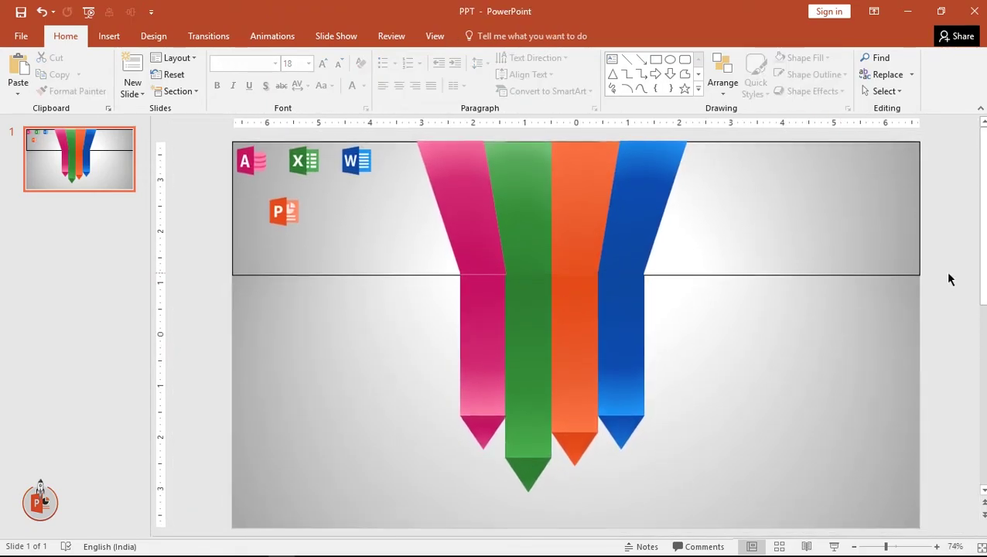
left_click(638, 241)
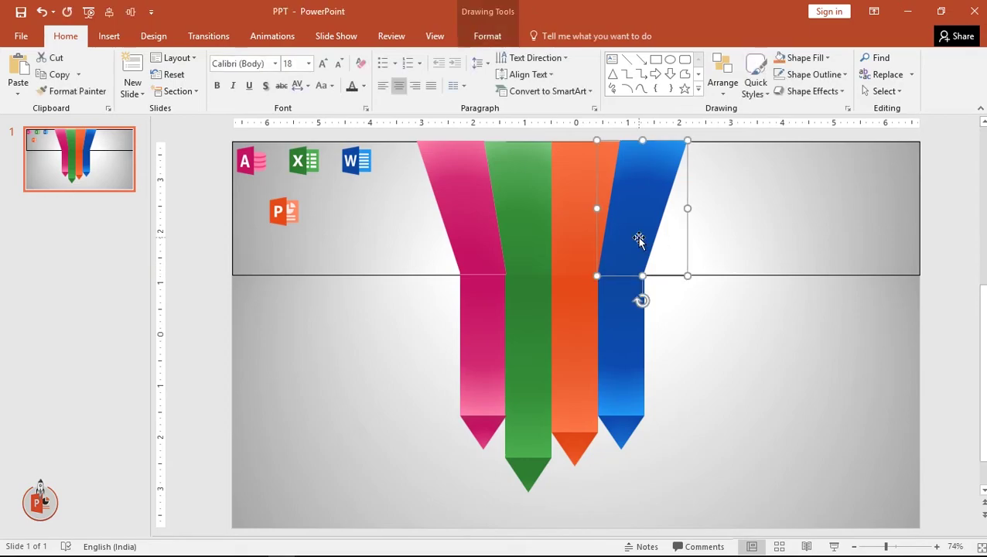
left_click(930, 219)
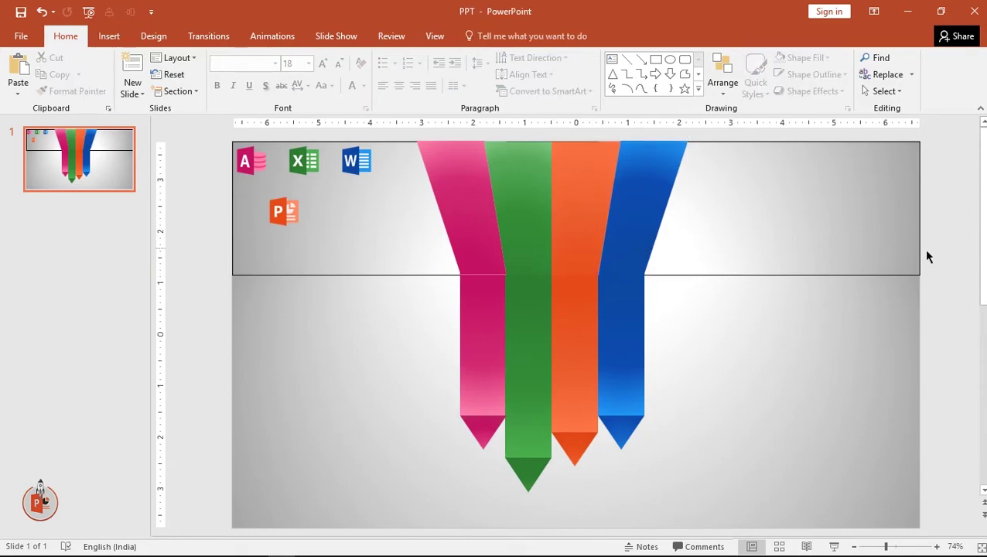
left_click(729, 263)
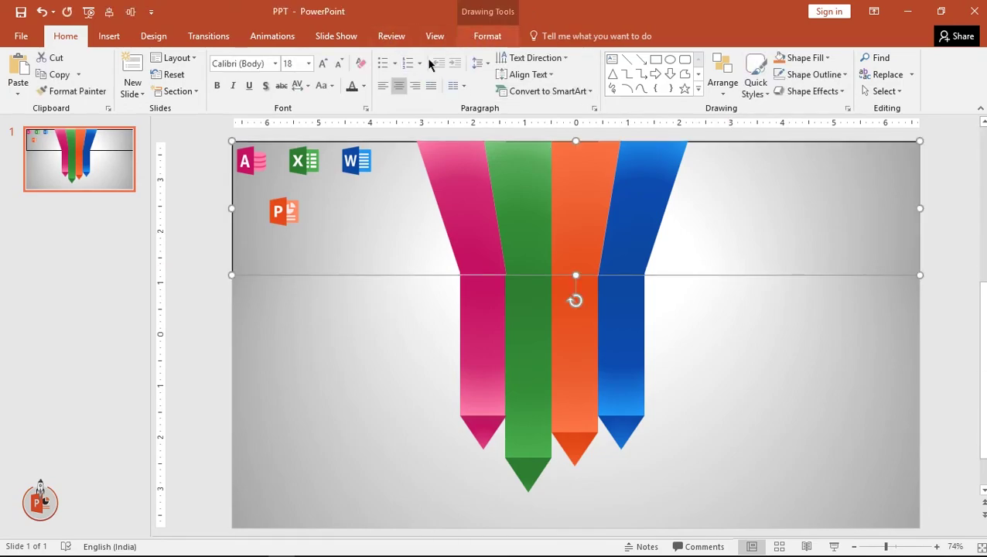
left_click(366, 75)
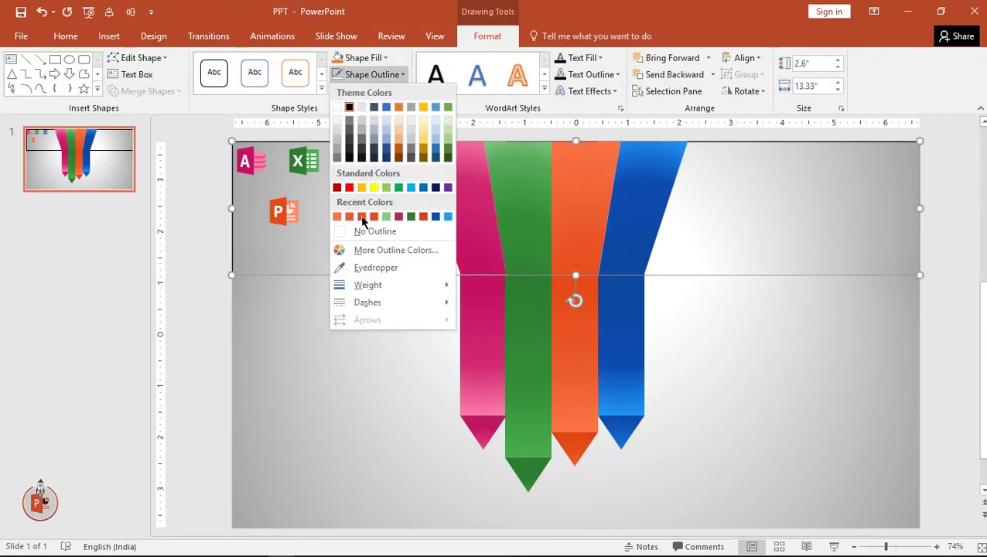
left_click(361, 231)
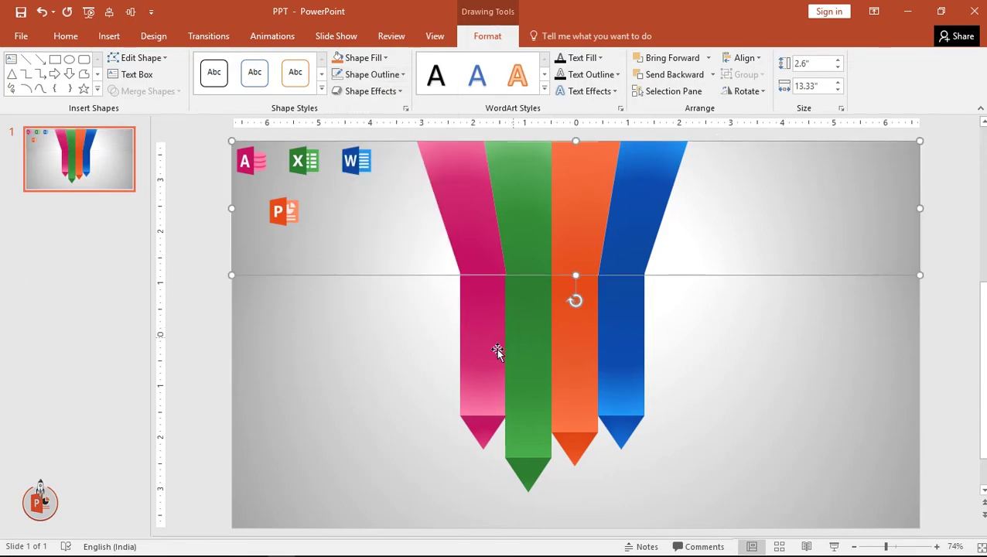
left_click(765, 248)
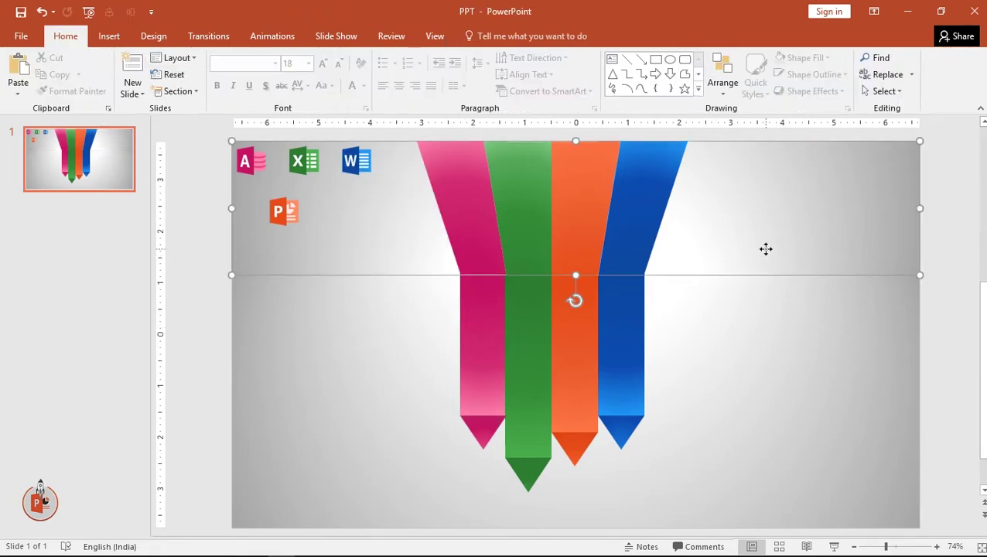
key("ctrl+z")
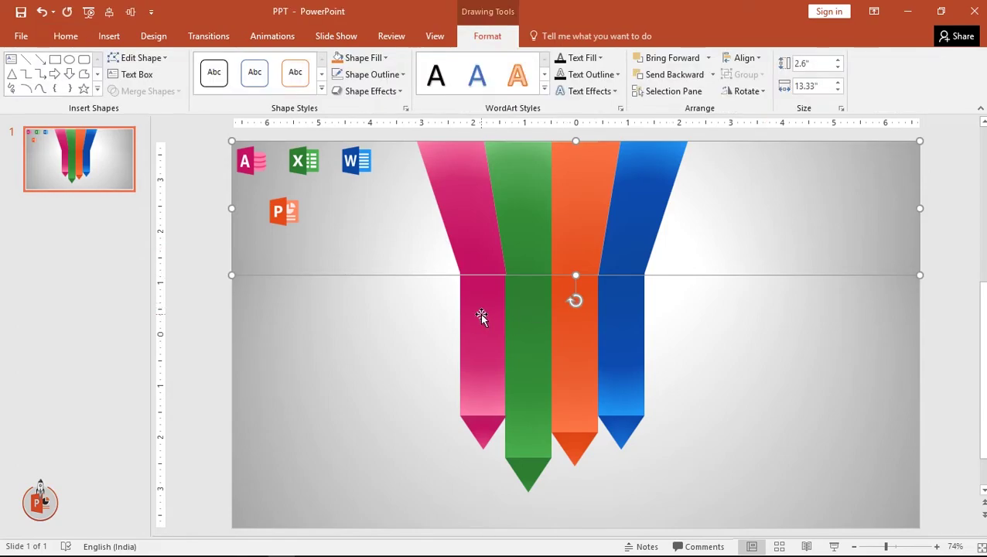
Inspect the pink, orange and green strips, background rectangle and pink tip triangle
left_click(481, 315)
left_click(556, 322, "shift")
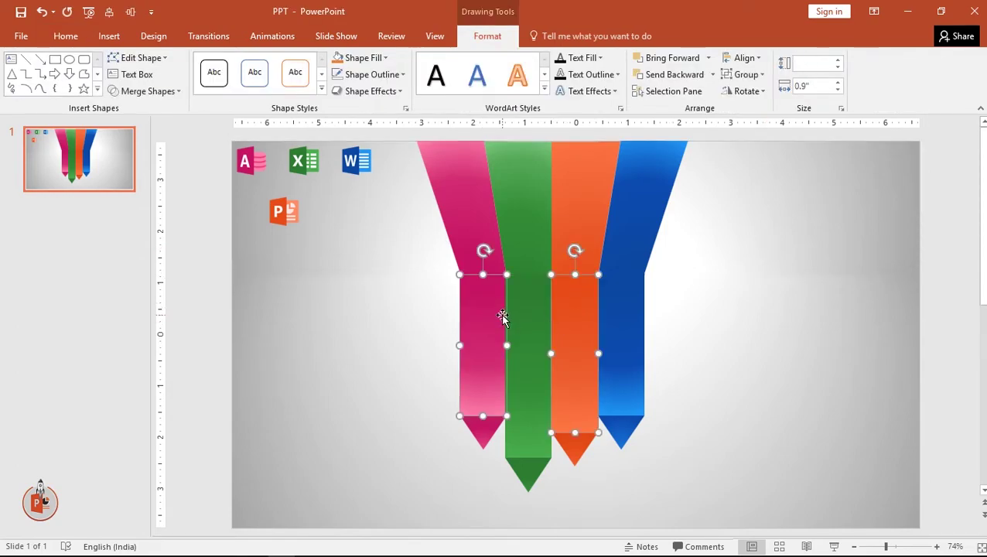
left_click(928, 271)
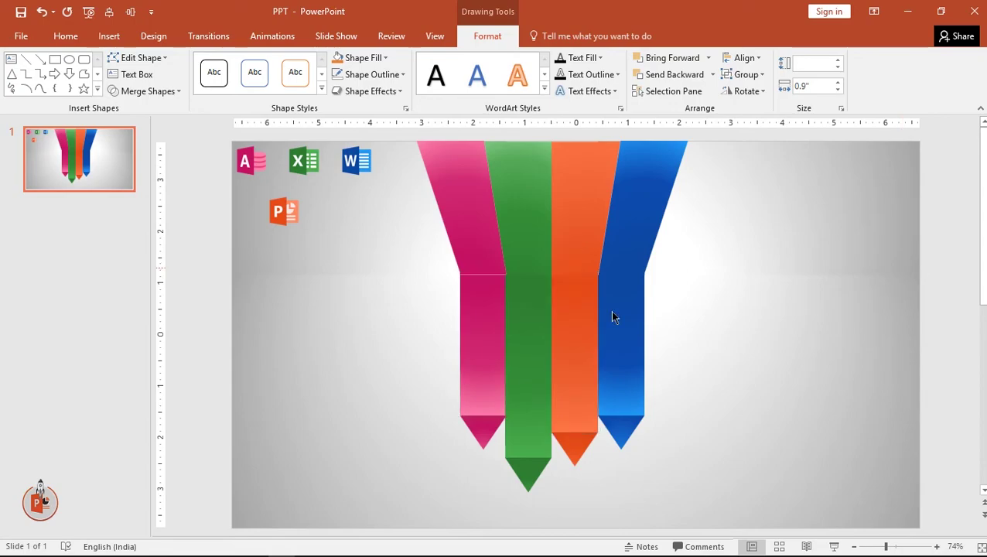
left_click(490, 310)
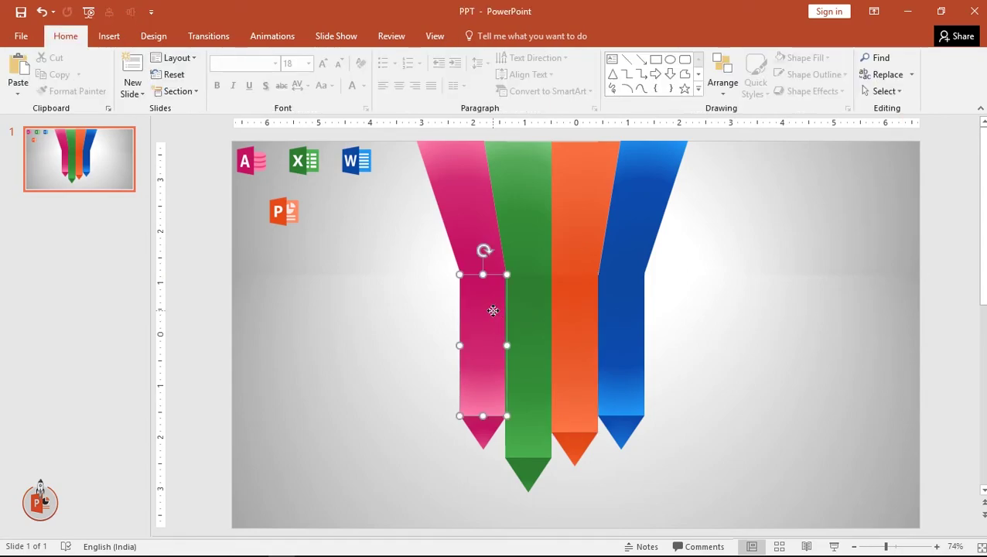
left_click(905, 277)
left_click(952, 352)
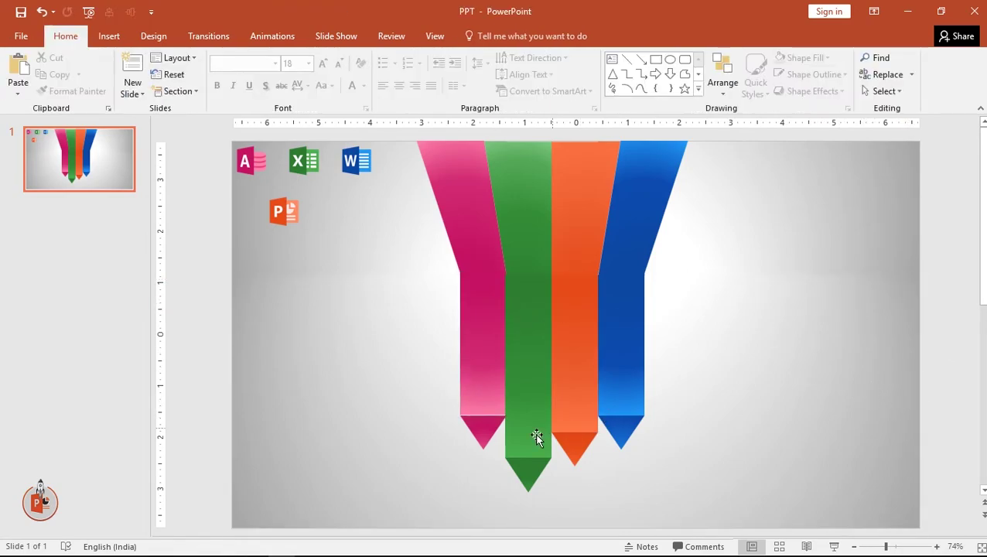
left_click(480, 430)
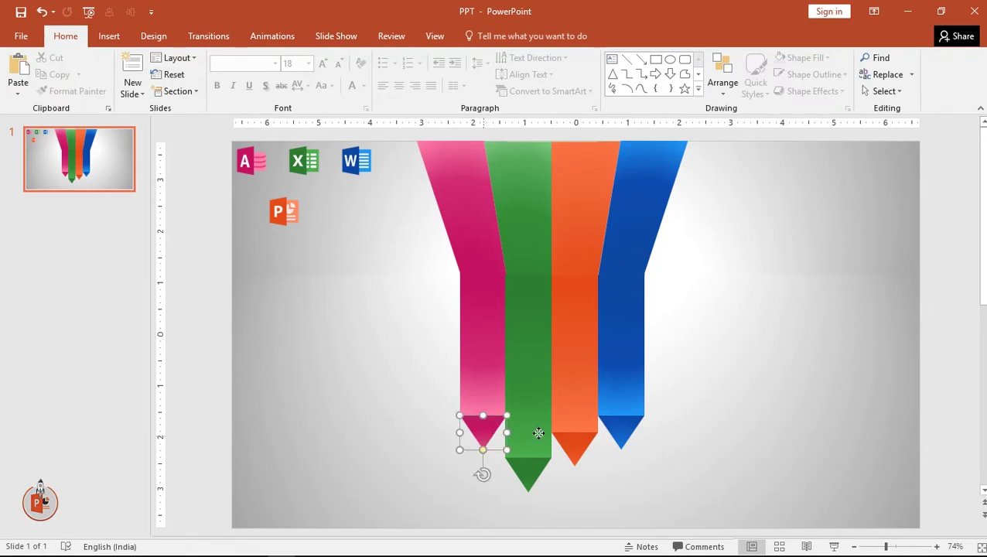
left_click(939, 357)
left_click(503, 266)
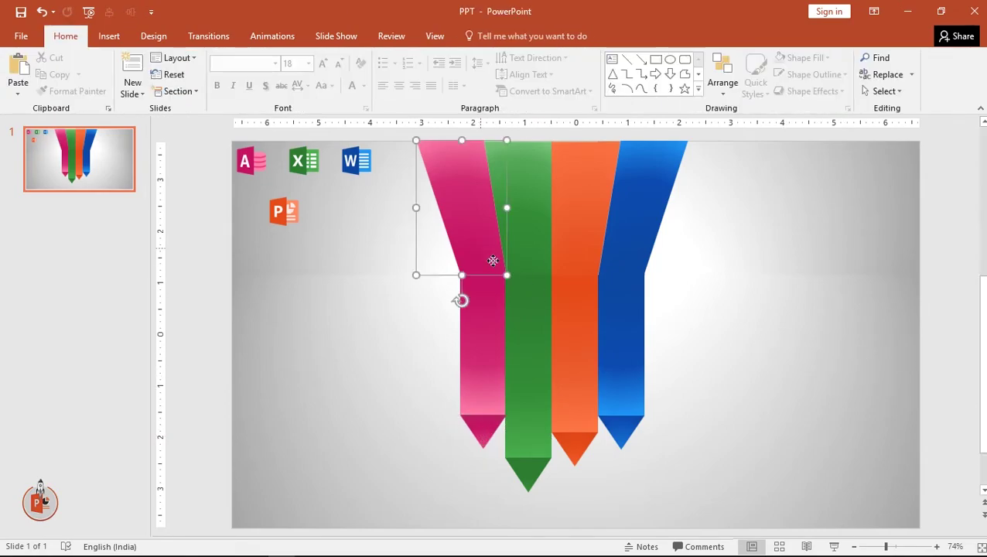
left_click(542, 248)
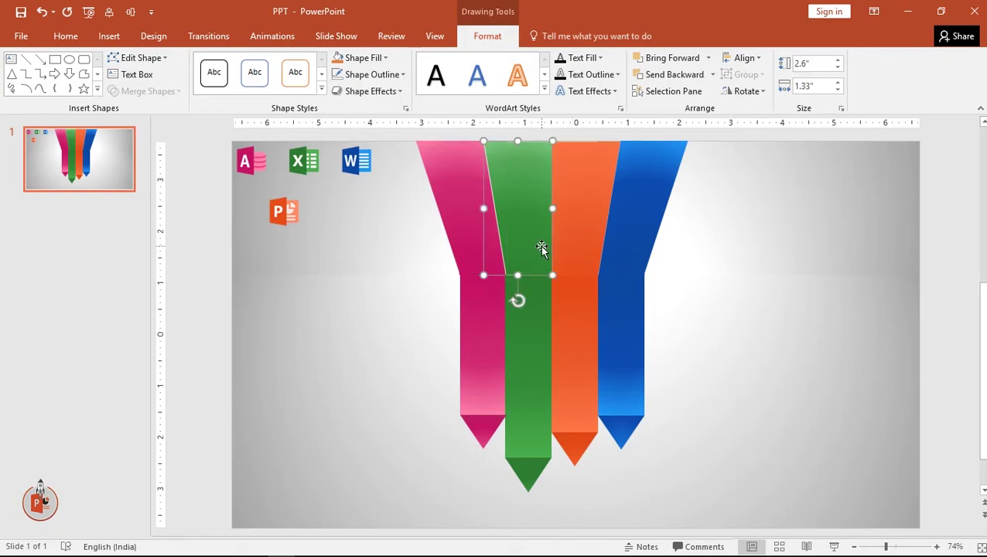
left_click(939, 256)
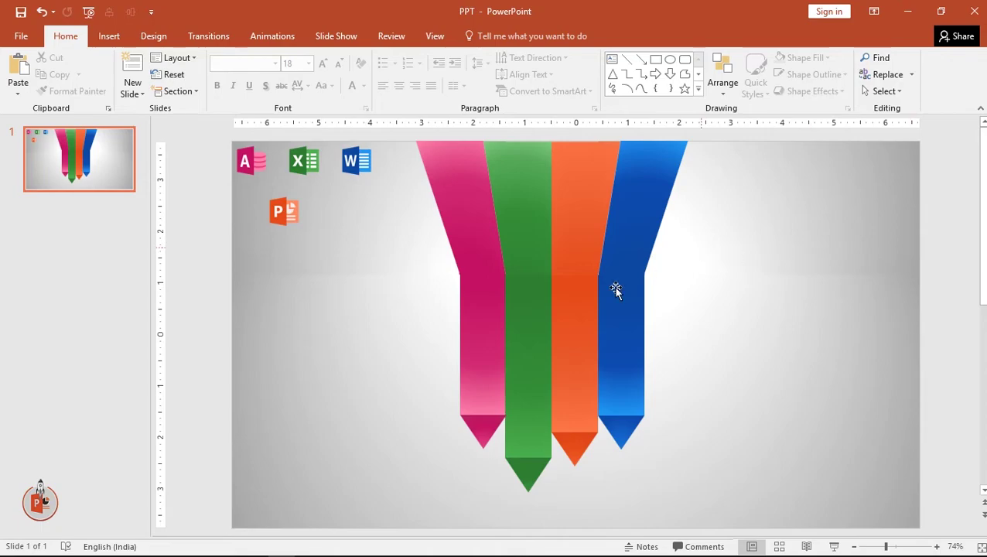
Place the Excel icon under the green tip and the Word icon under the blue tip
left_click_drag(307, 167, 530, 508)
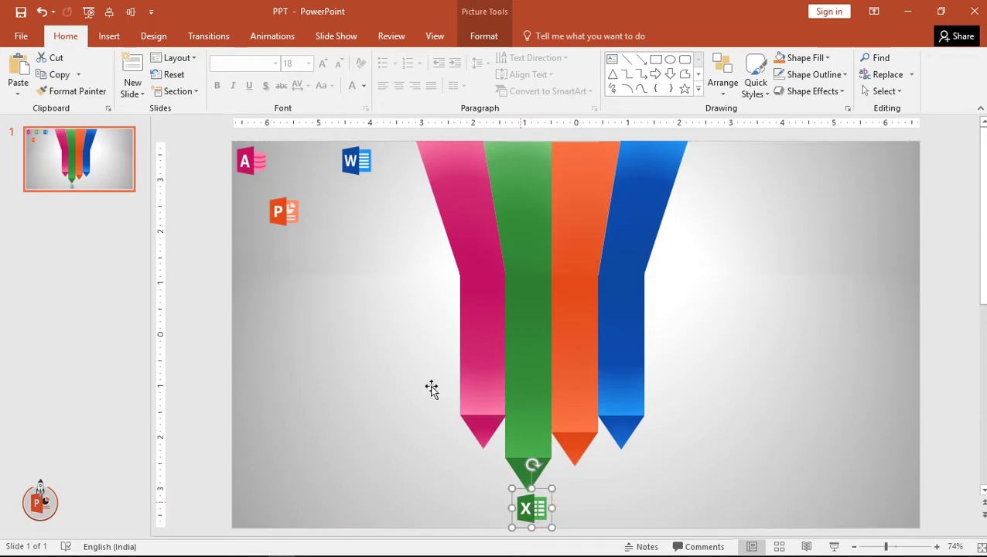
mouse_move(356, 162)
left_mouse_down()
mouse_move(626, 451)
mouse_move(621, 466)
left_mouse_up()
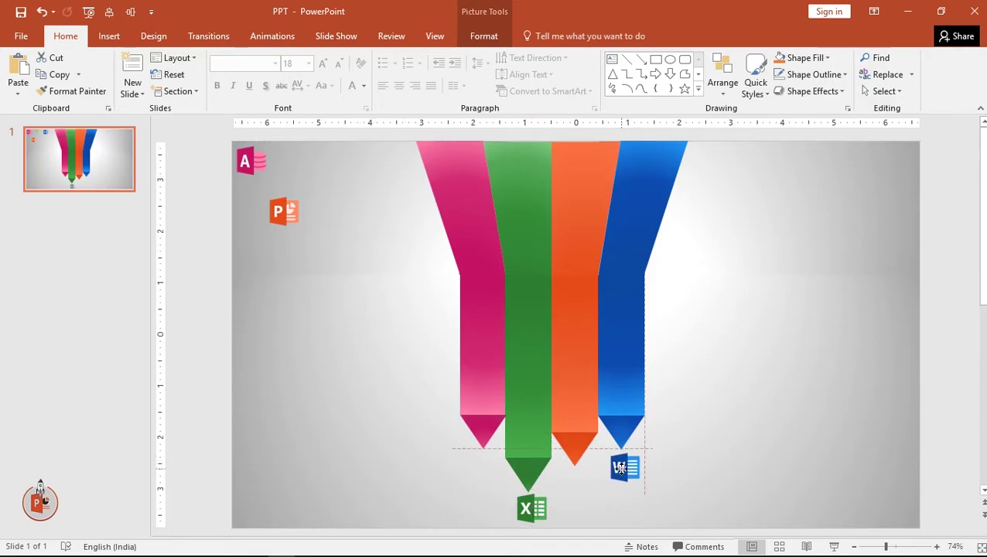
left_click_drag(619, 467, 620, 467)
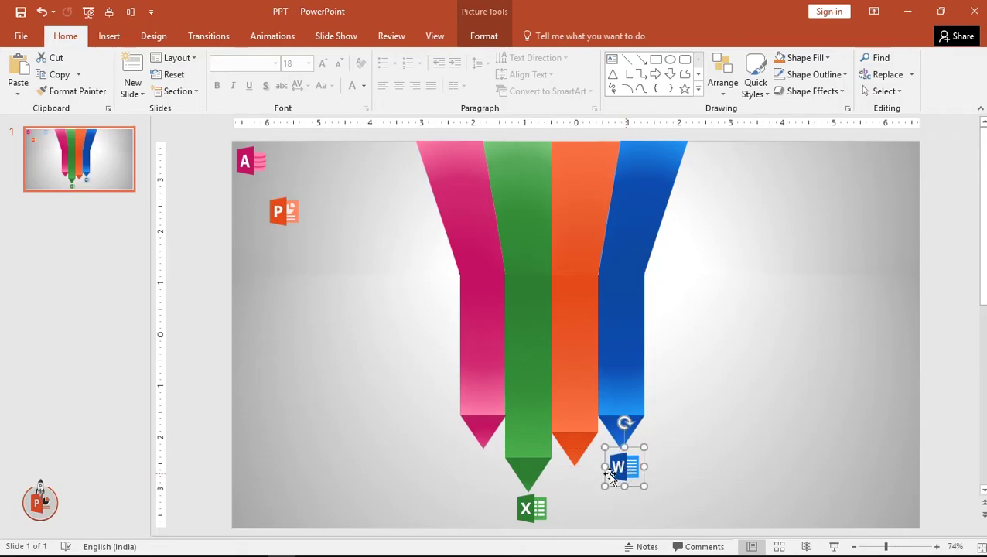
left_click(520, 499)
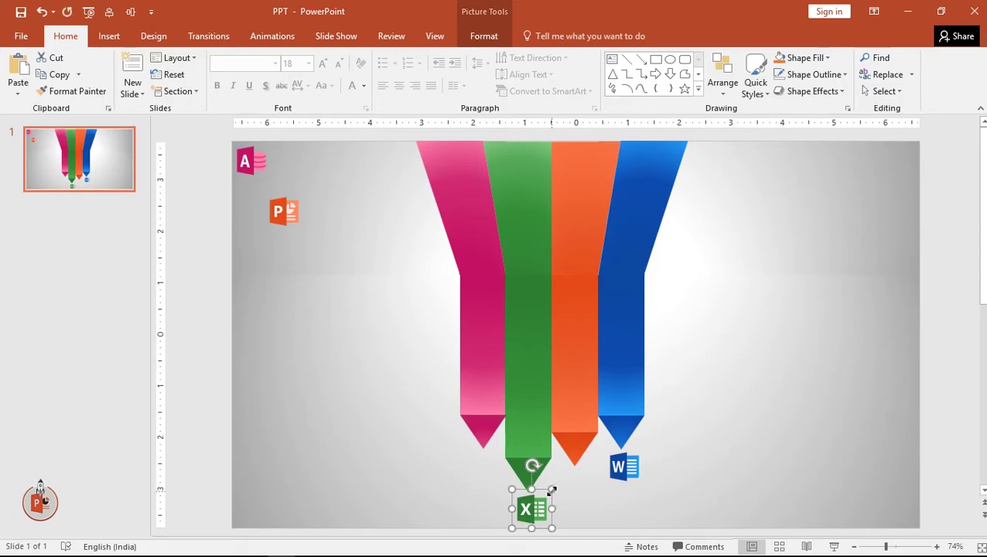
Place the PowerPoint icon under the orange tip and the Access icon under the pink tip
mouse_move(286, 214)
left_mouse_down()
mouse_move(580, 461)
mouse_move(573, 484)
left_mouse_up()
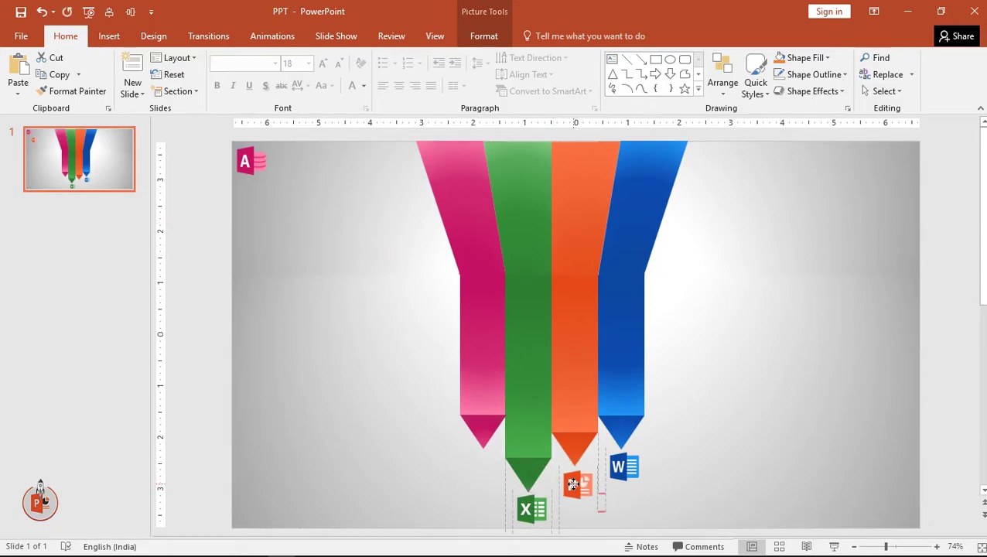
left_click_drag(573, 484, 575, 481)
left_click_drag(245, 159, 480, 464)
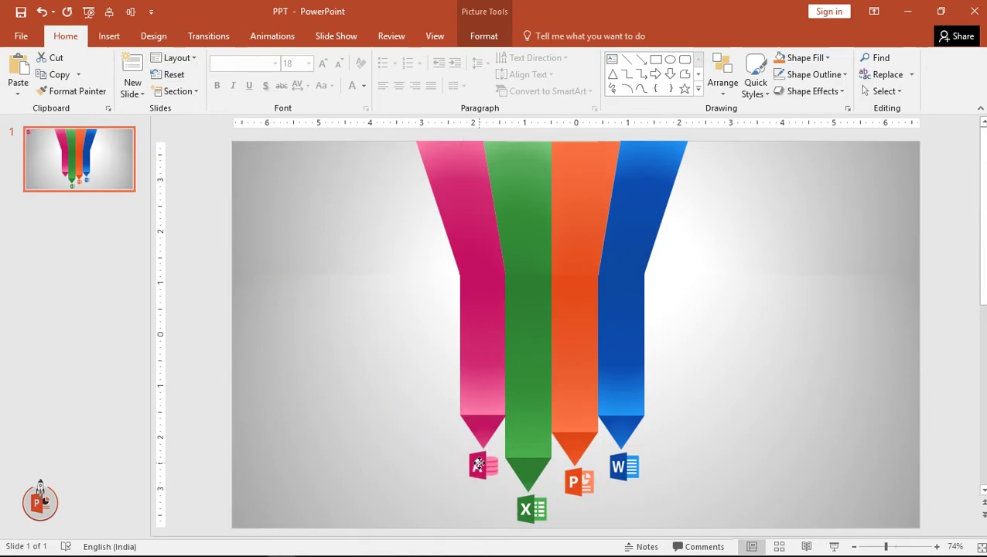
left_click(916, 317)
left_click(945, 289)
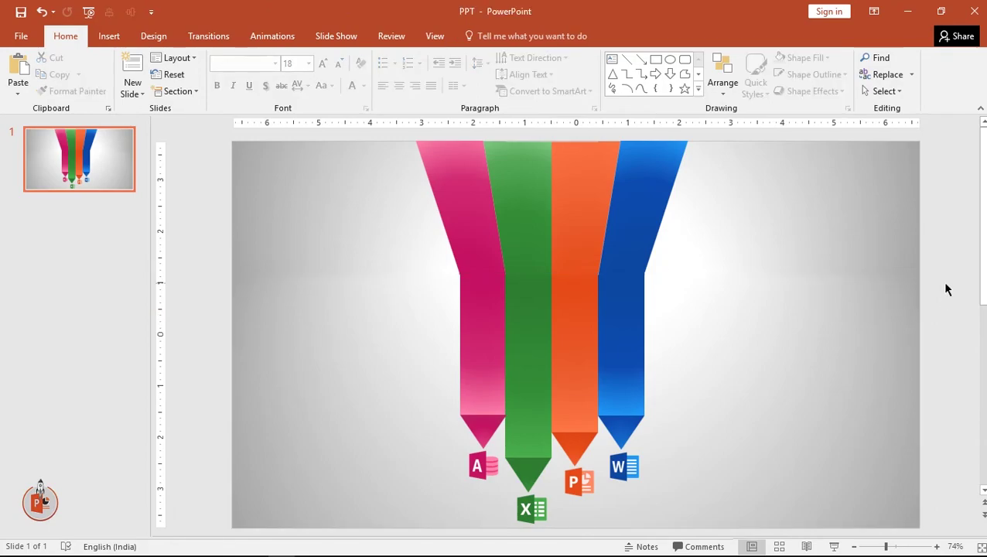
Zoom in and back out to 66%, then marquee-select every arrow and icon
scroll(520, 203, "up", 3)
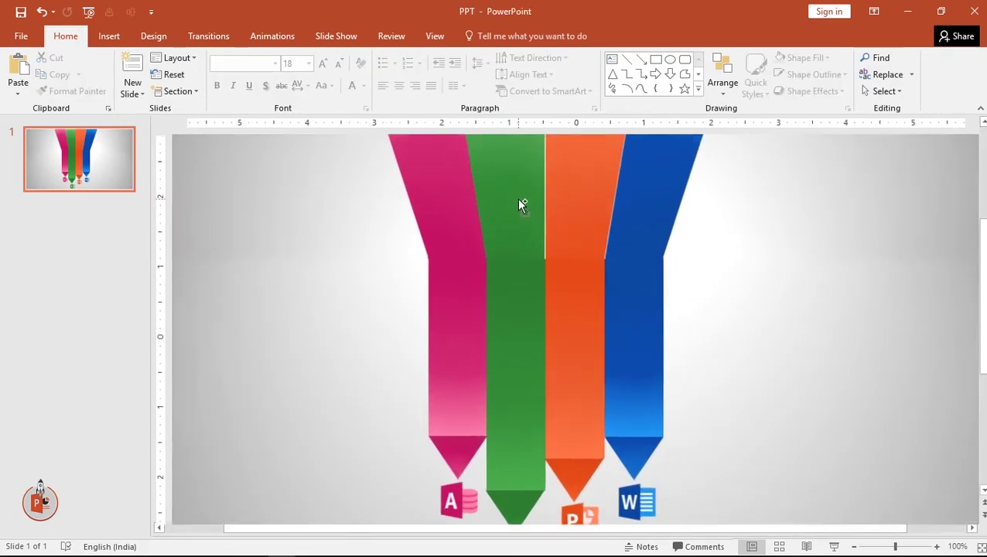
scroll(576, 247, "up", 3)
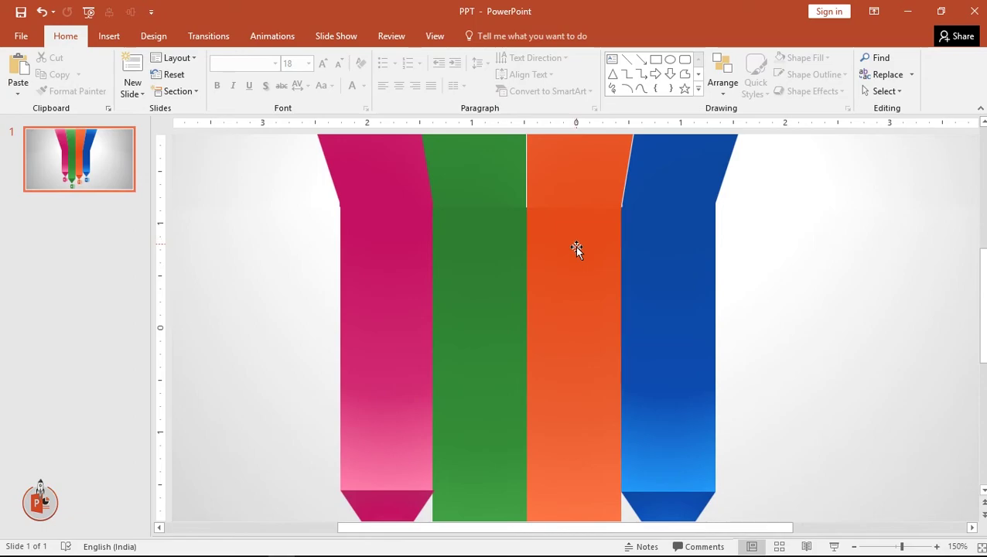
scroll(576, 253, "down", 5)
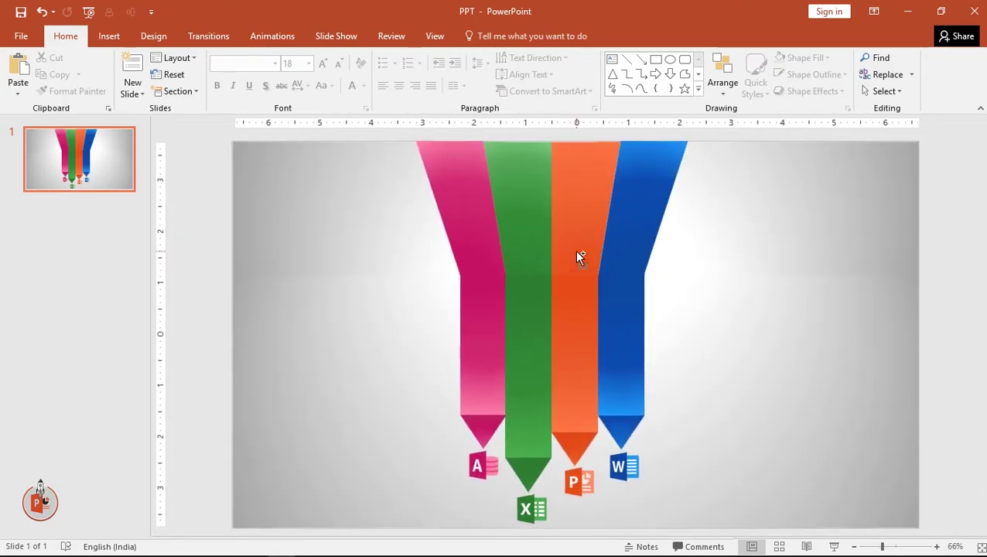
mouse_move(393, 144)
left_mouse_down()
mouse_move(712, 449)
mouse_move(726, 516)
left_mouse_up()
Drop the four Office icons from the selection and group the arrow shapes
left_click(626, 455, "ctrl")
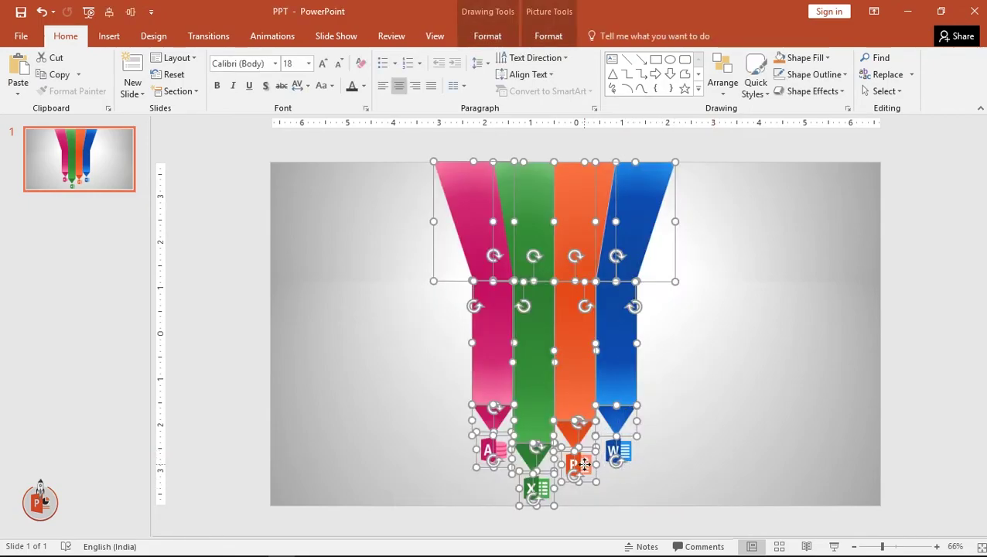
left_click(583, 464, "ctrl")
left_click(536, 487, "ctrl")
left_click(489, 452, "ctrl")
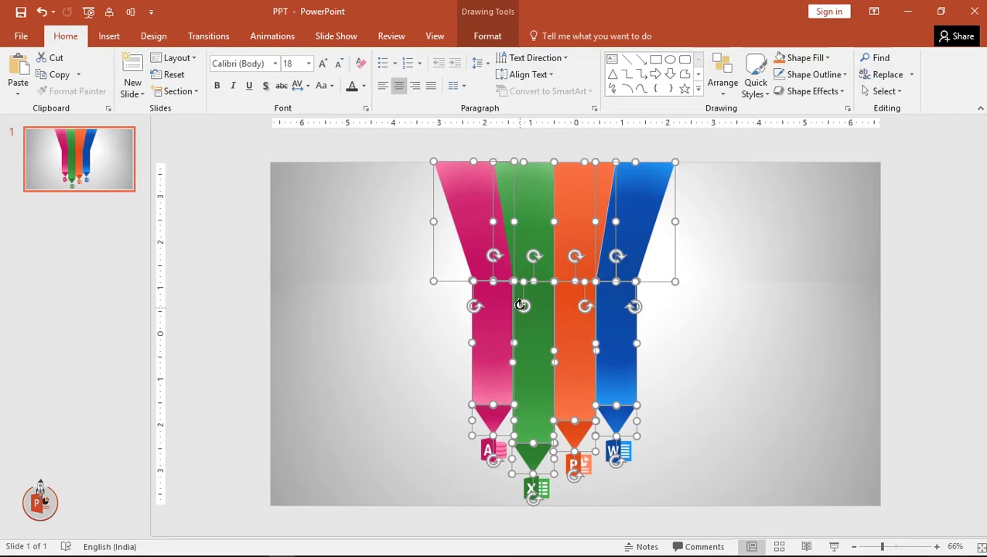
key("ctrl+g")
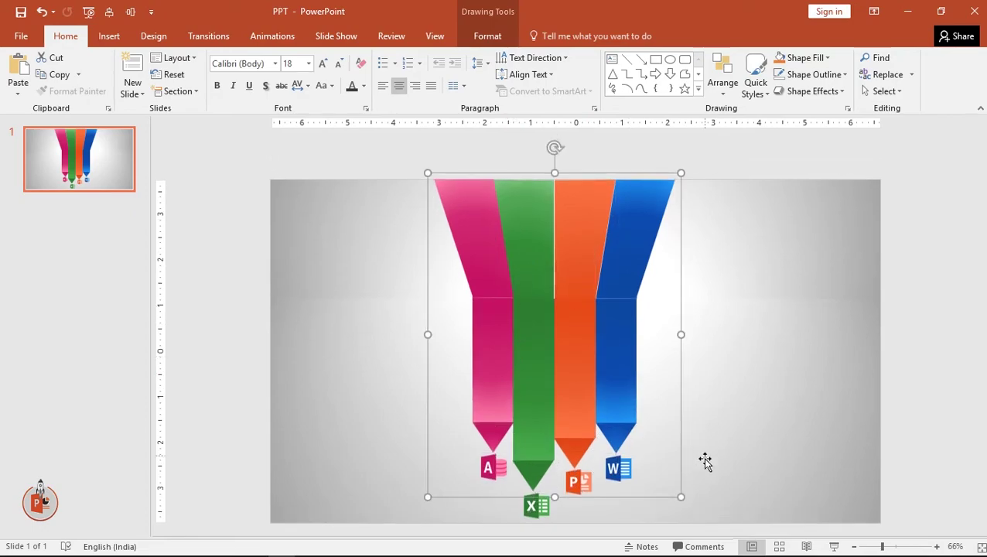
Widen the grouped arrow graphic and centre it horizontally on the slide
left_click_drag(681, 334, 747, 334)
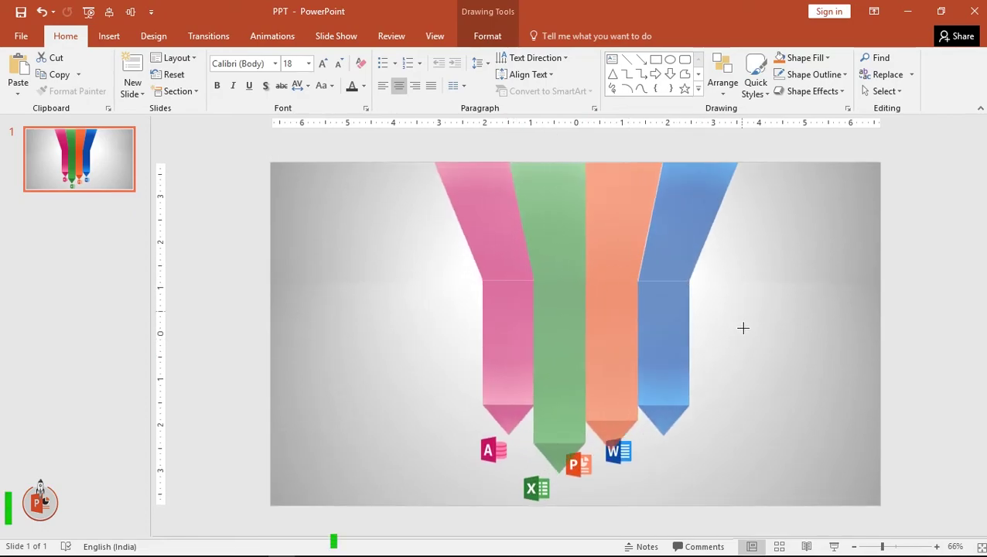
left_click_drag(657, 339, 599, 321)
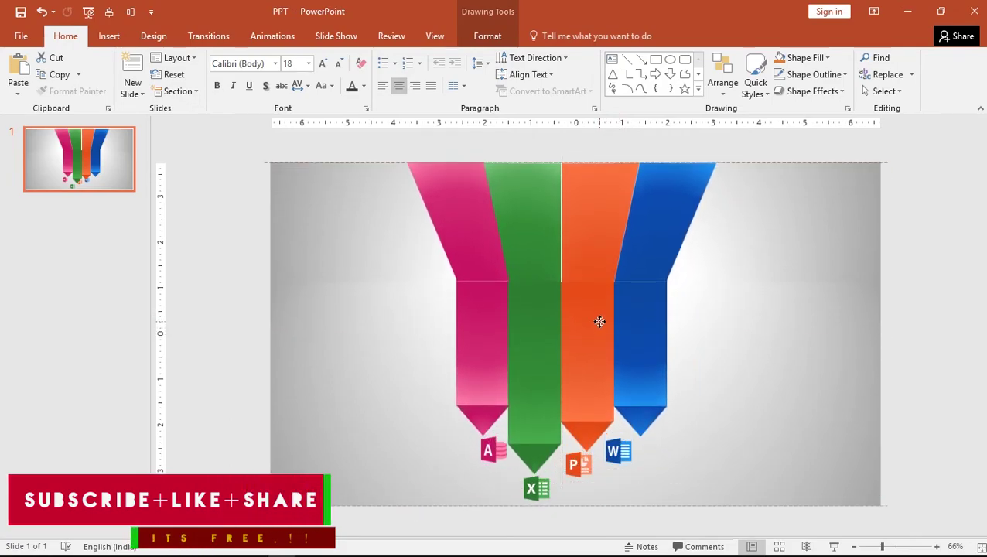
left_click_drag(599, 322, 600, 322)
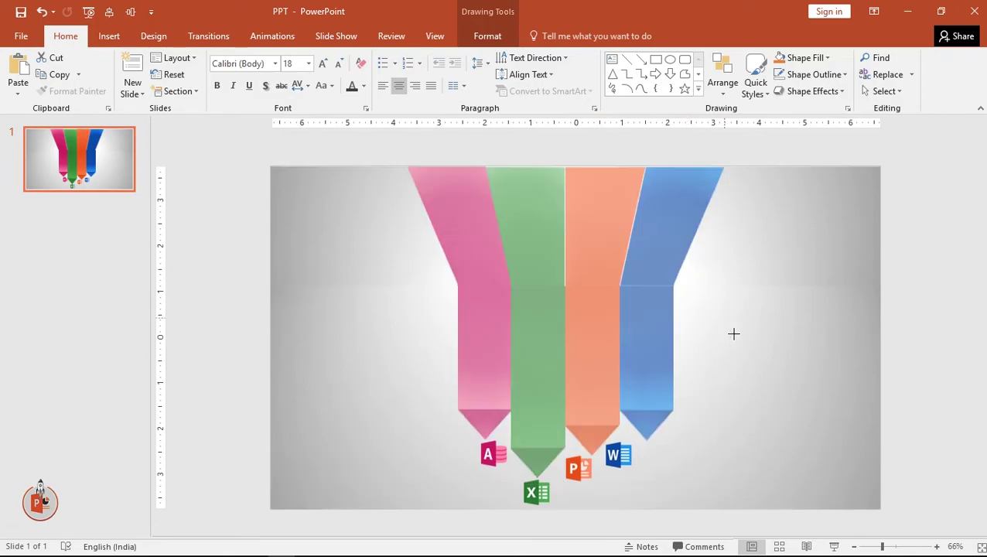
left_click_drag(722, 335, 740, 334)
left_click_drag(613, 322, 609, 305)
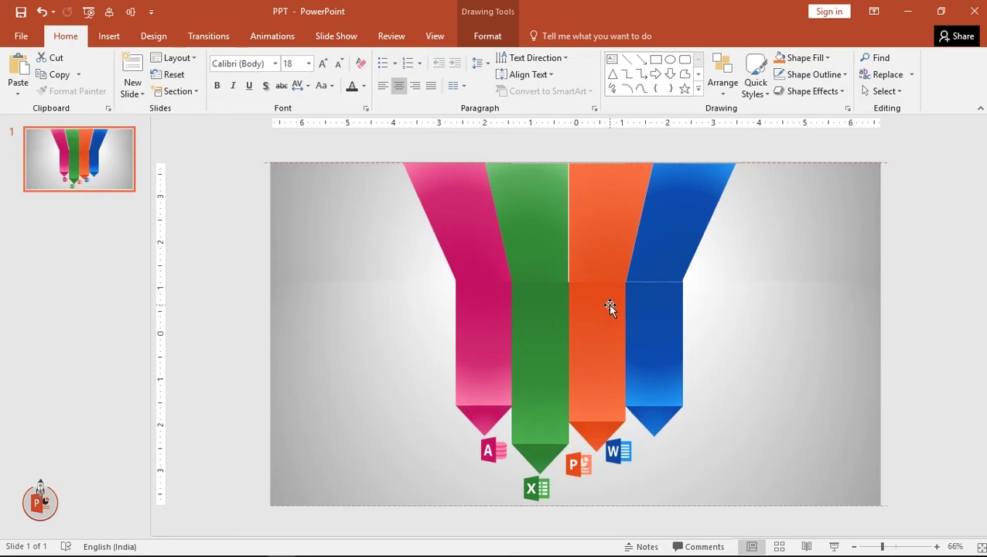
Ungroup the arrow graphic and check the separate green and pink pieces
right_click(643, 287)
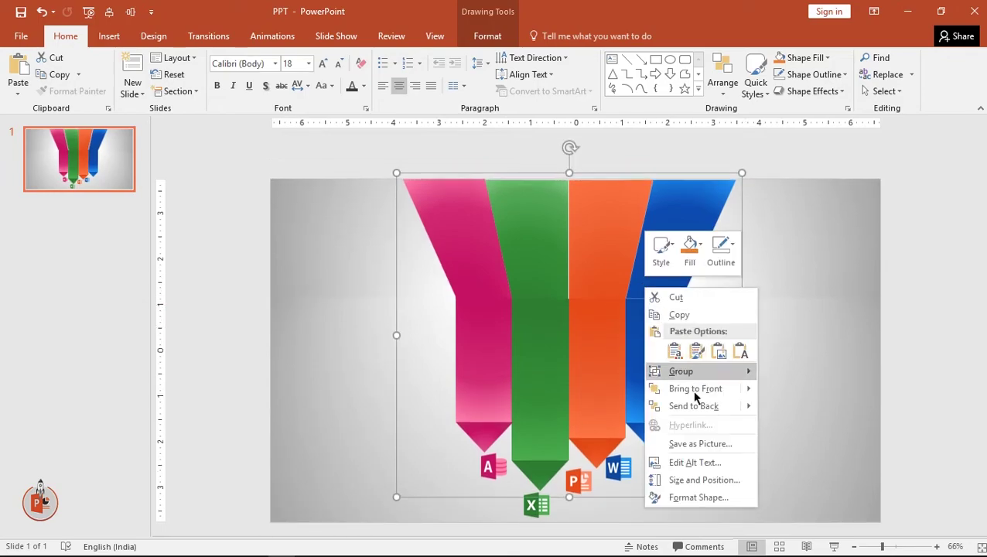
mouse_move(758, 376)
left_click(780, 406)
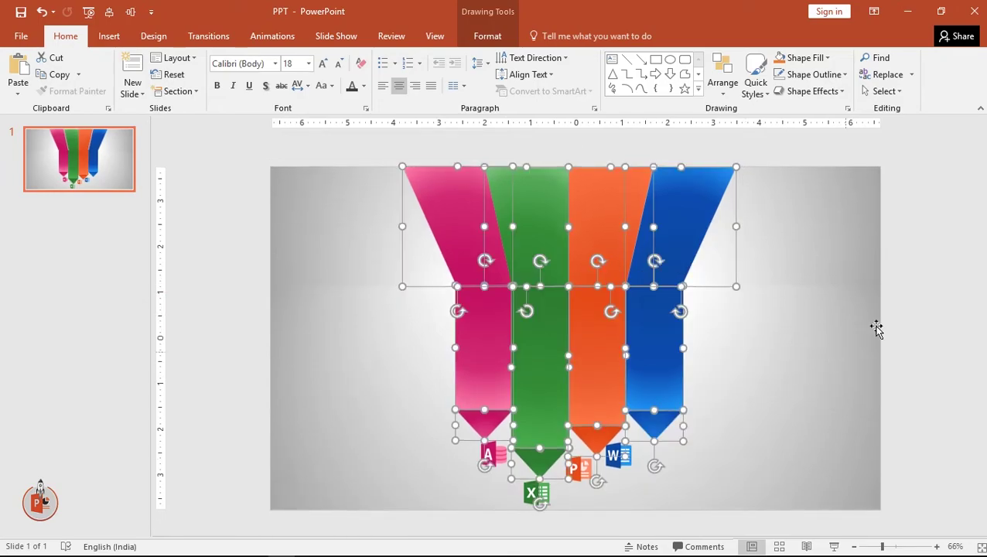
left_click(930, 322)
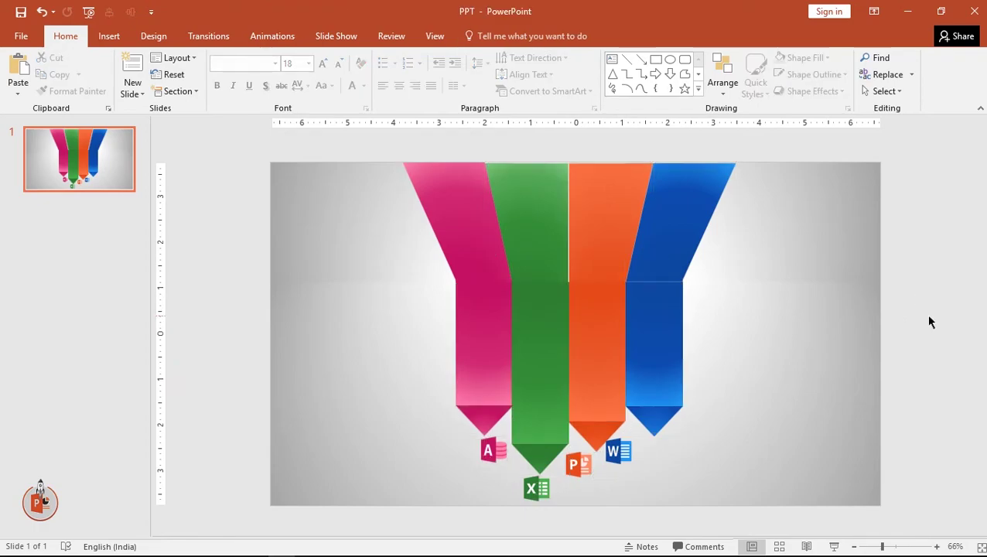
left_click(549, 245)
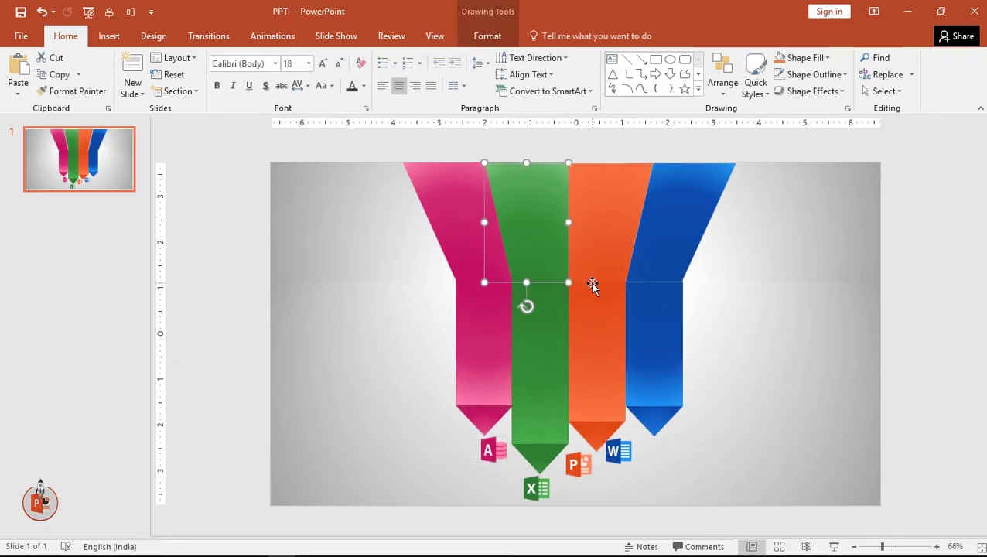
left_click(899, 286)
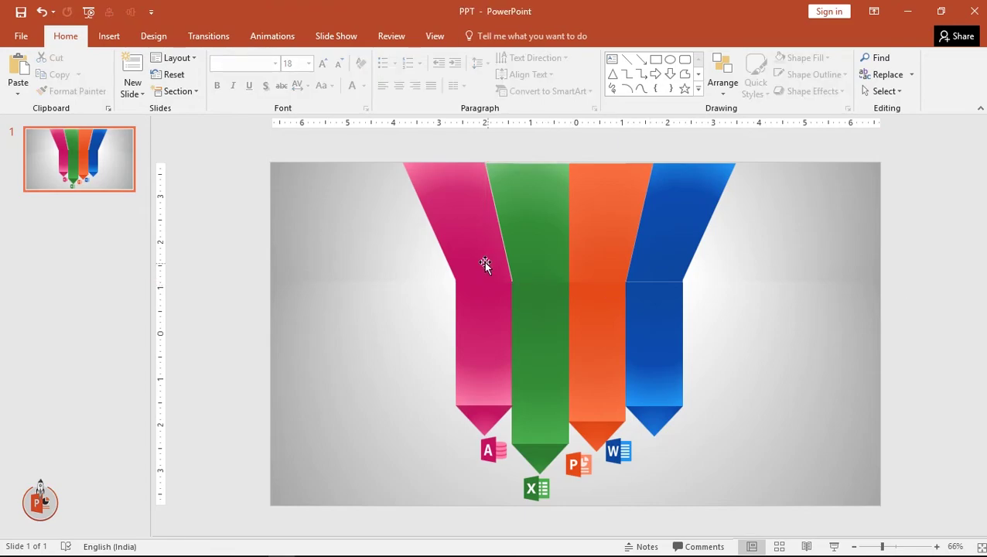
left_click(483, 262)
left_click(493, 318)
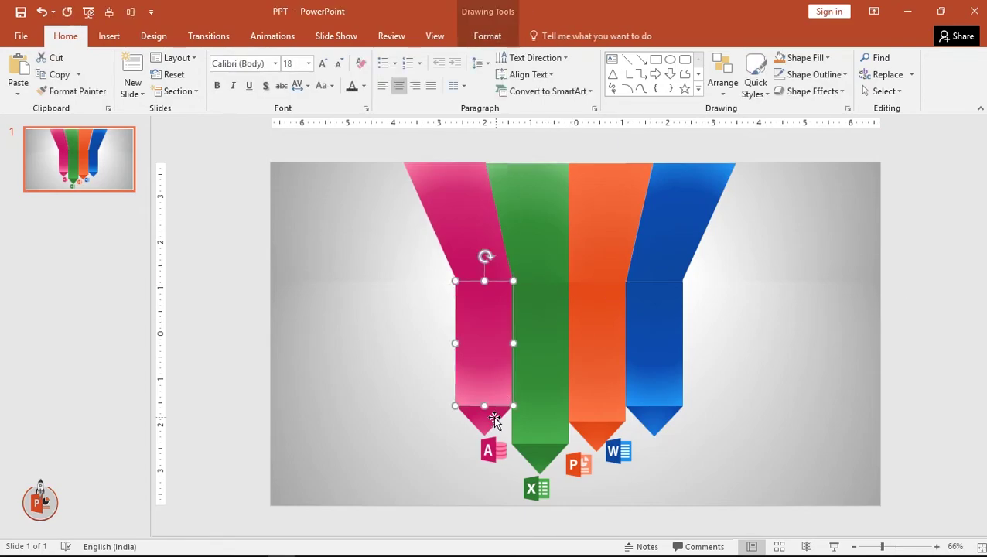
left_click(484, 418, "shift")
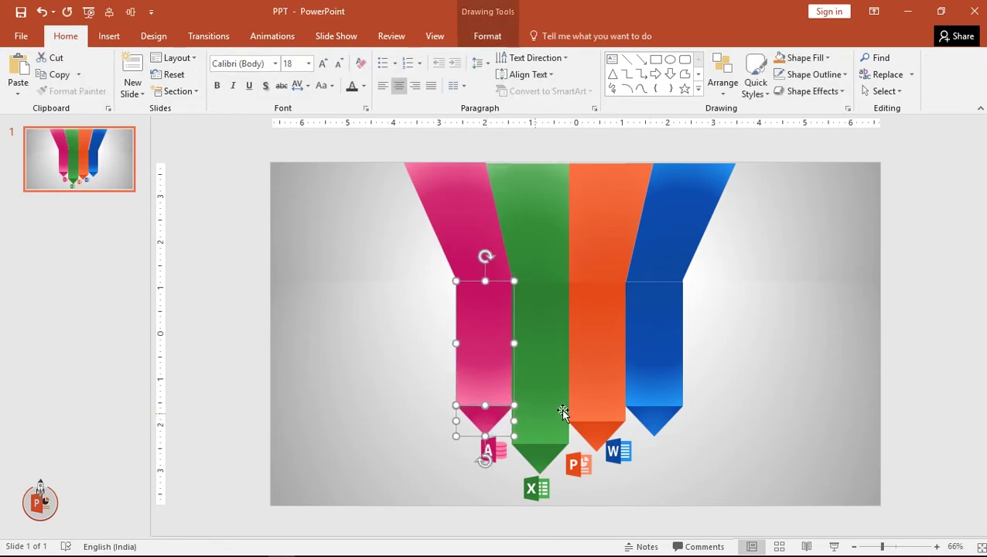
left_click(892, 329)
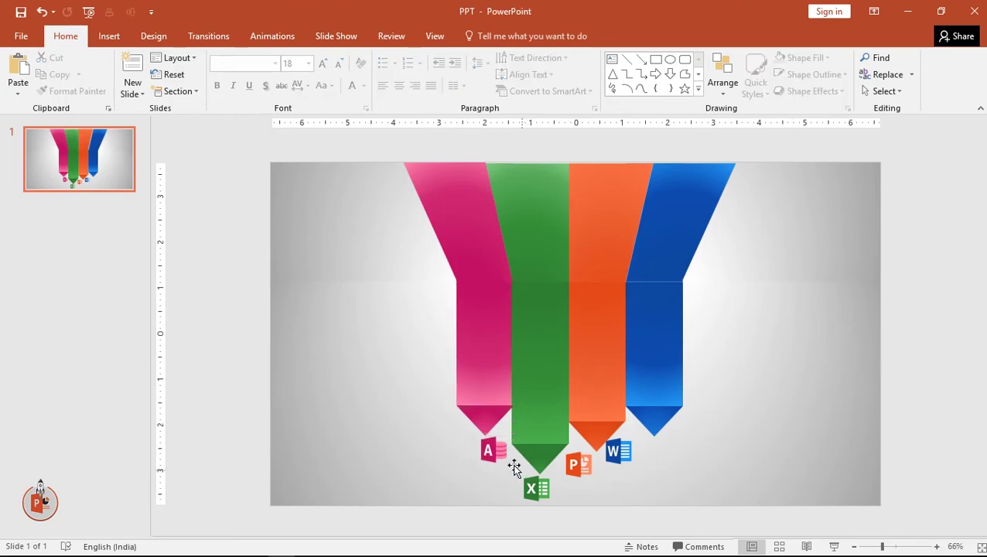
Line up the Access, Excel and Word icons under their arrow tips
left_click_drag(492, 451, 488, 453)
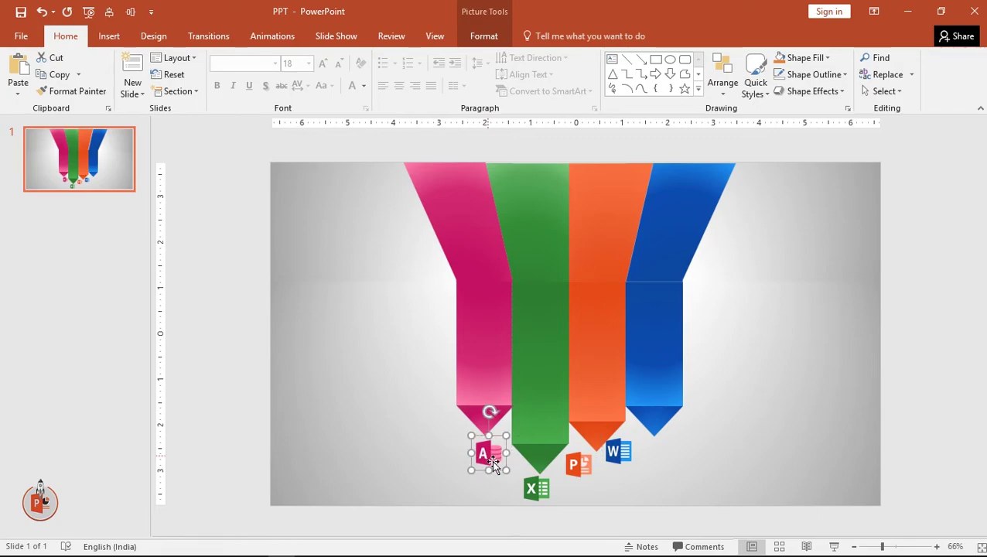
left_click_drag(537, 488, 662, 455)
left_click(621, 448)
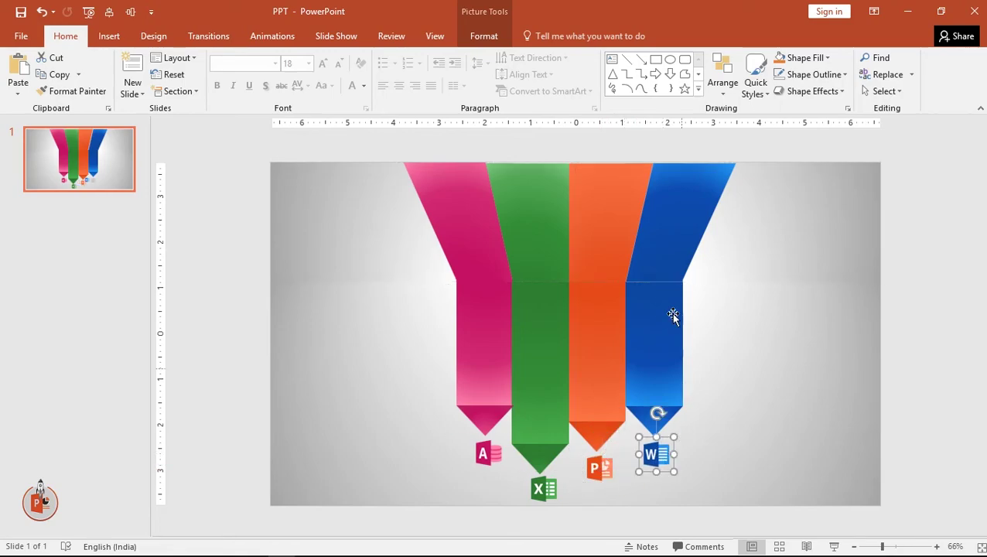
Open Format Shape for the selected blue arrow pieces
left_click(651, 315)
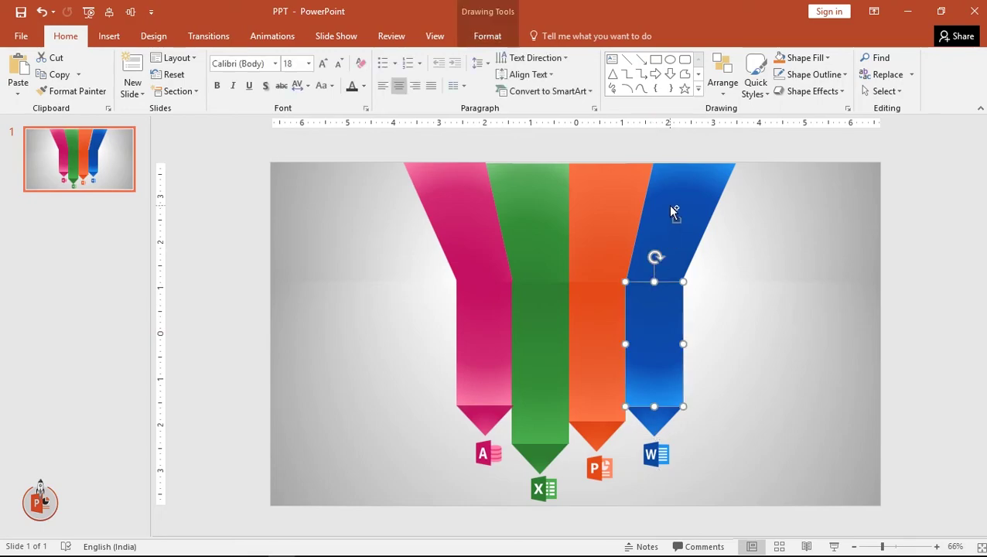
left_click(670, 207, "shift")
right_click(672, 209)
left_click(727, 413)
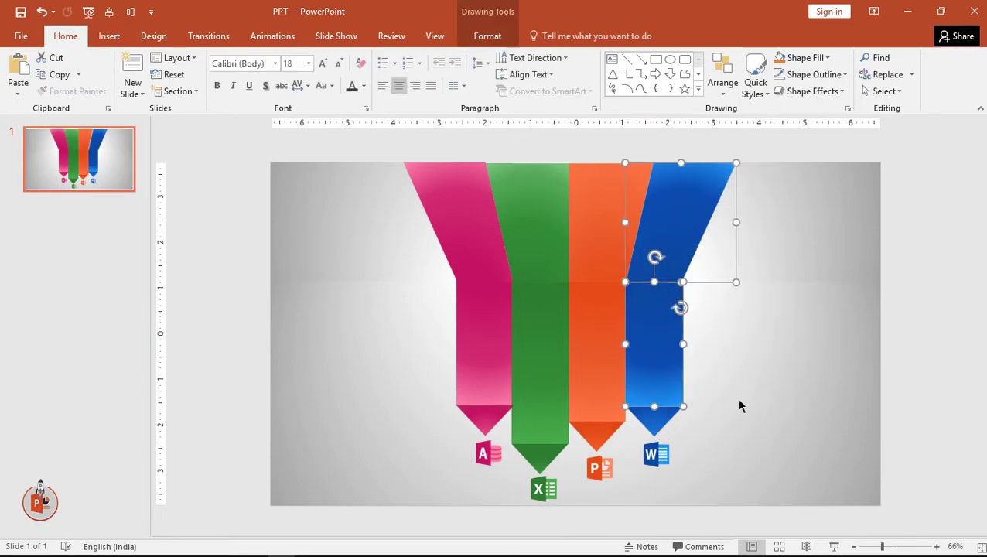
Apply the Outer shadow preset to the blue and orange arrows
left_click(838, 182)
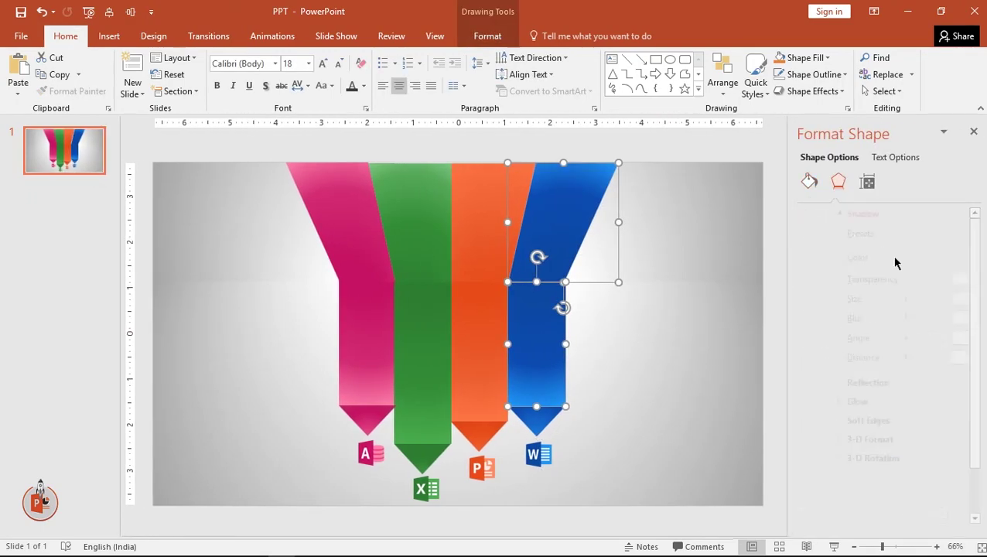
left_click(950, 233)
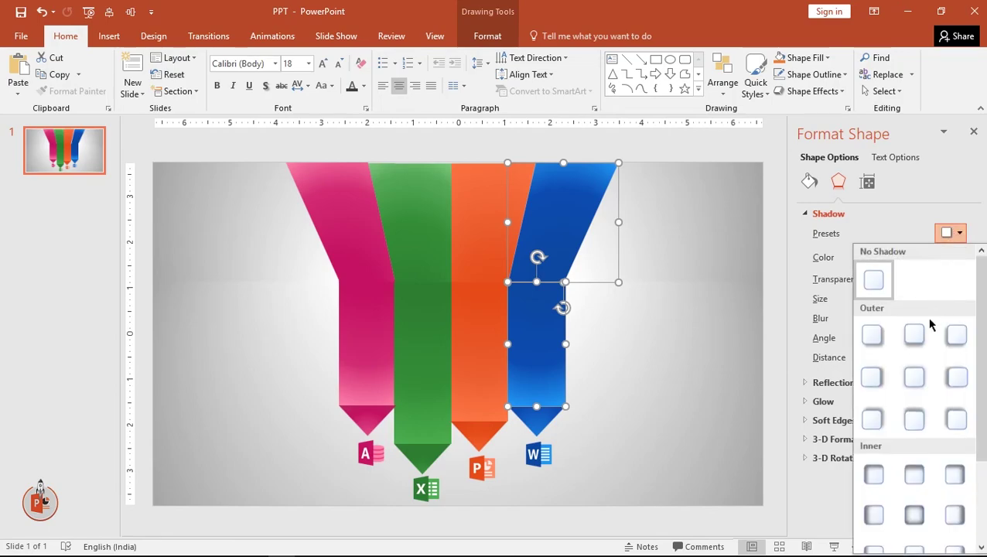
left_click(877, 379)
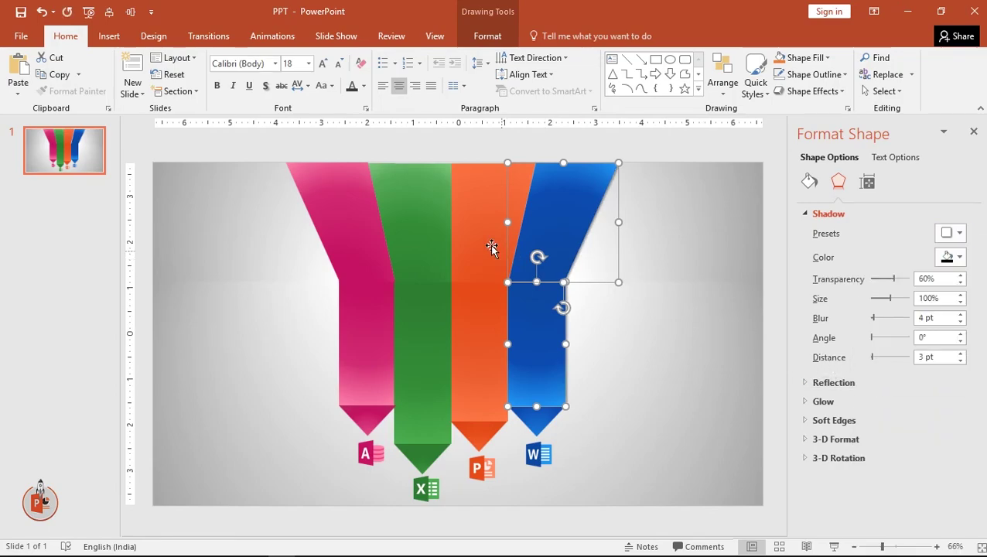
left_click(491, 310)
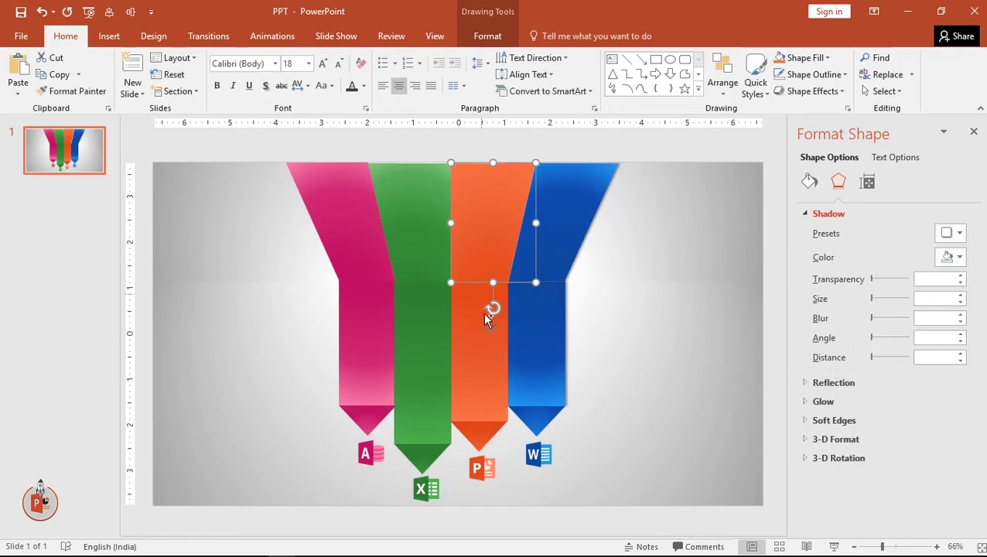
left_click(950, 232)
left_click(876, 380)
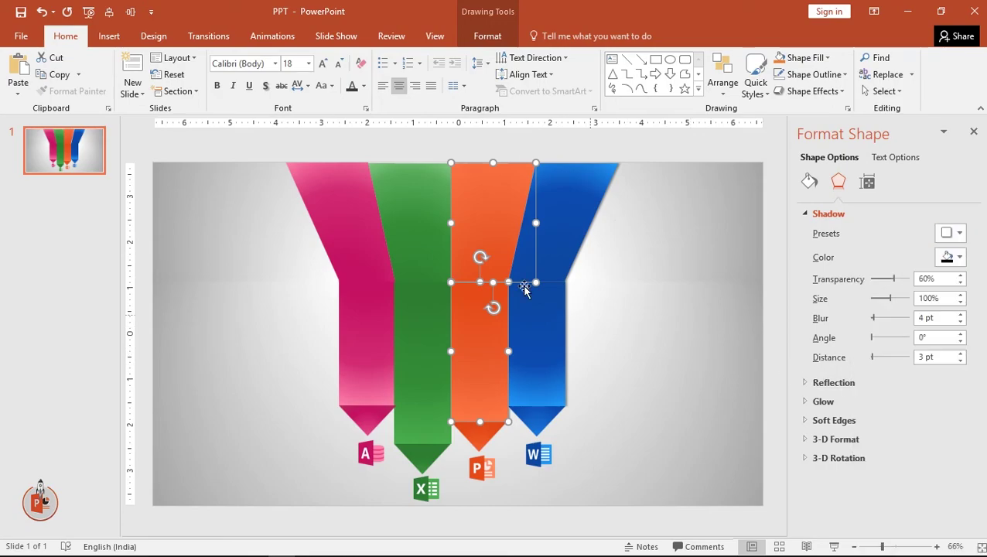
Apply the same Outer shadow preset to the green and pink arrows
left_click(428, 229)
left_click(432, 349, "shift")
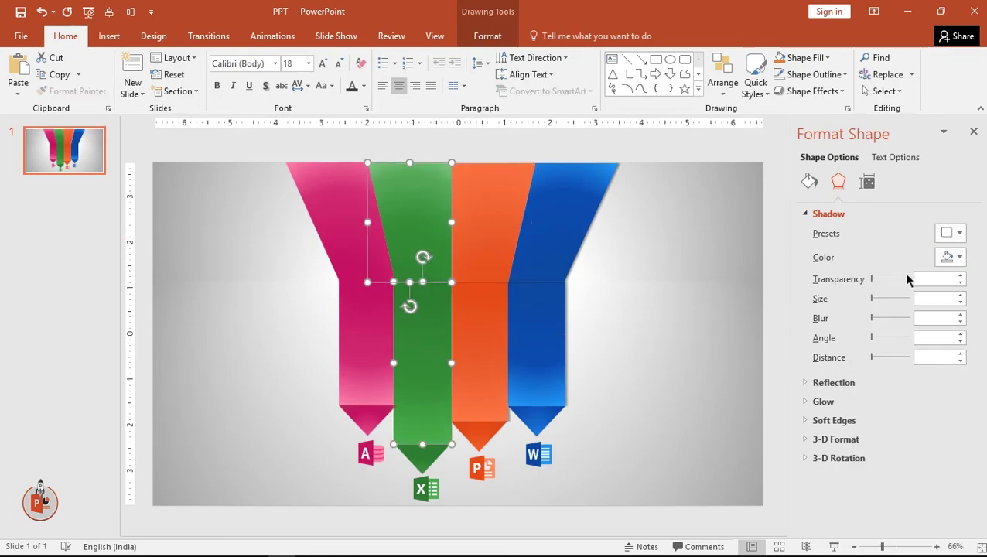
left_click(951, 233)
left_click(876, 375)
left_click(349, 241)
left_click(369, 320, "shift")
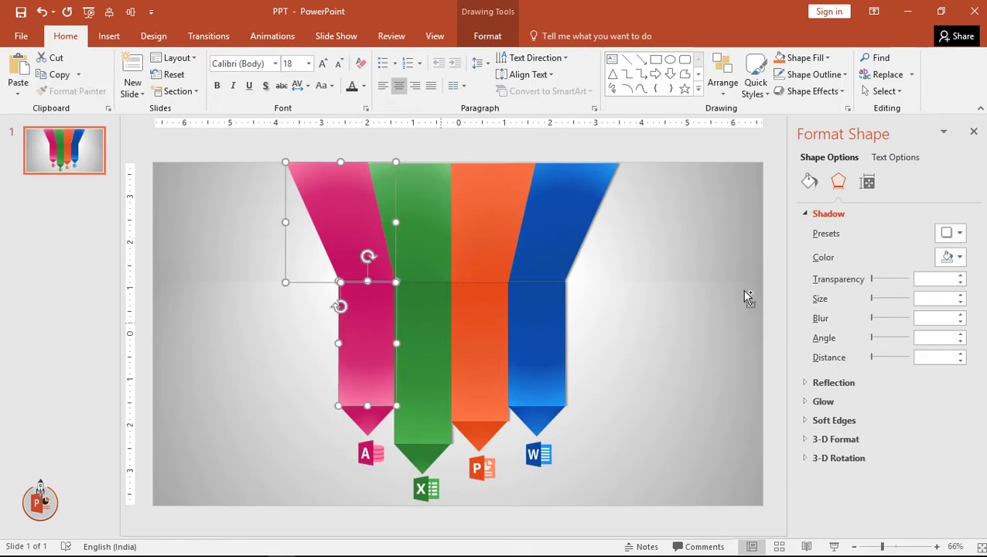
left_click(951, 233)
left_click(881, 373)
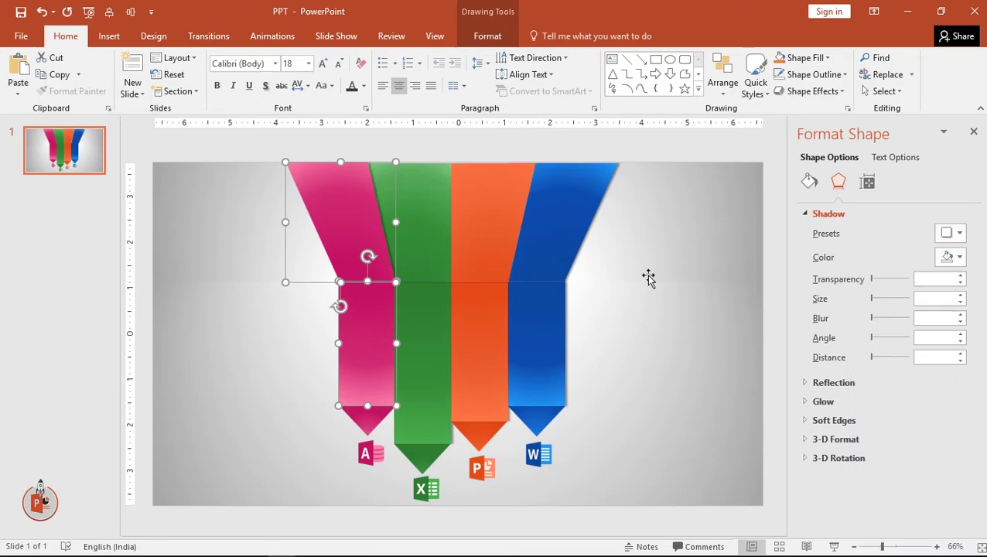
Bring the orange, green, then pink arrows to front so each overlaps its right neighbour
left_click(489, 221)
left_click(480, 321, "shift")
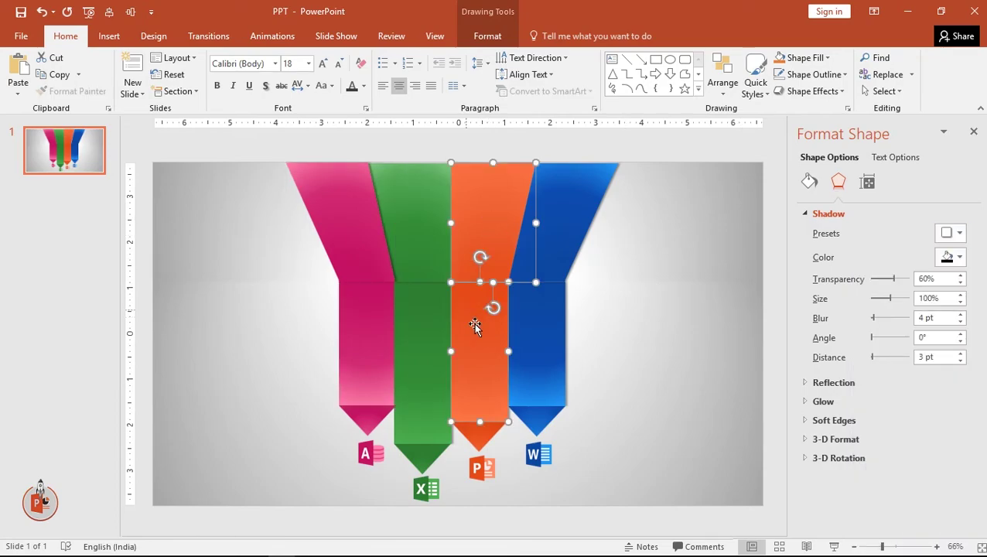
right_click(482, 336)
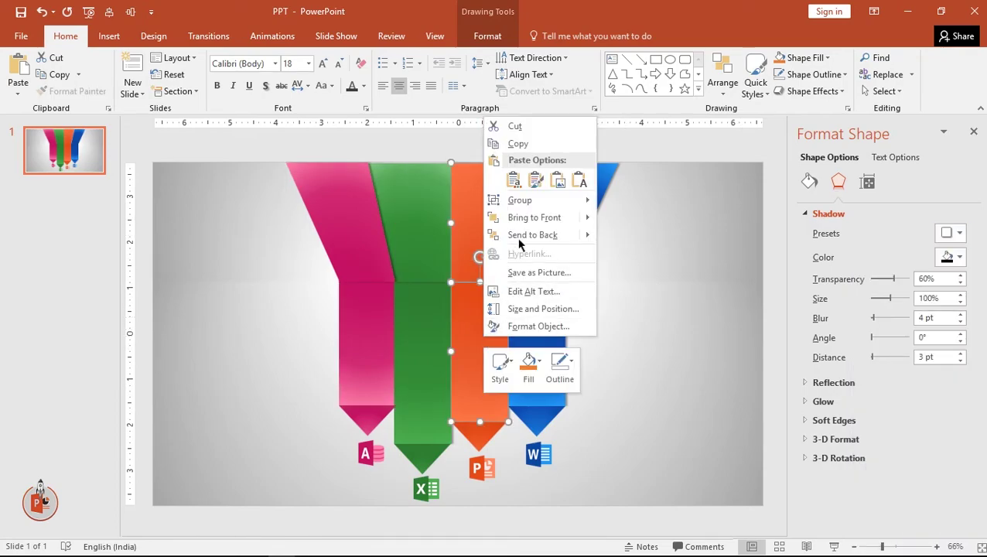
left_click(499, 219)
left_click(425, 223)
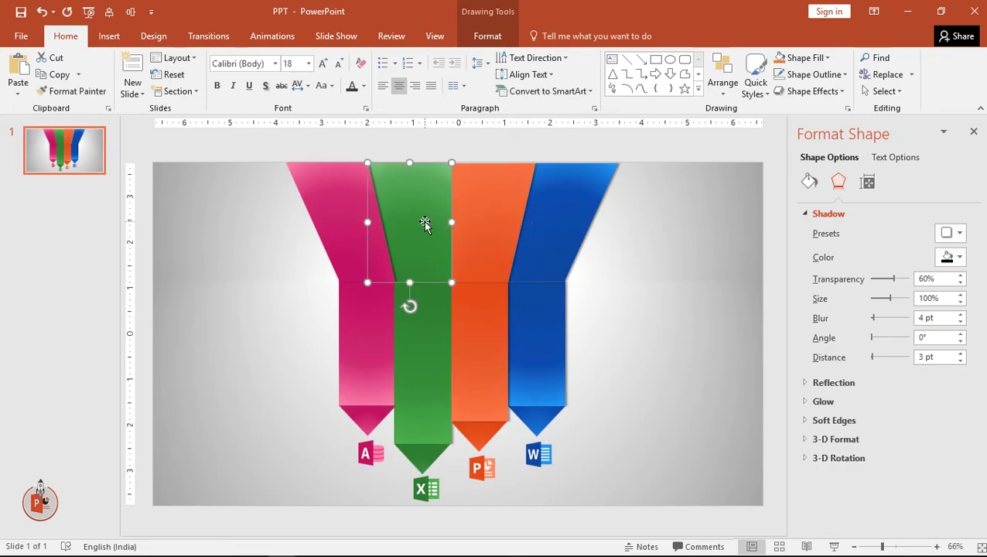
left_click(419, 326, "shift")
right_click(422, 328)
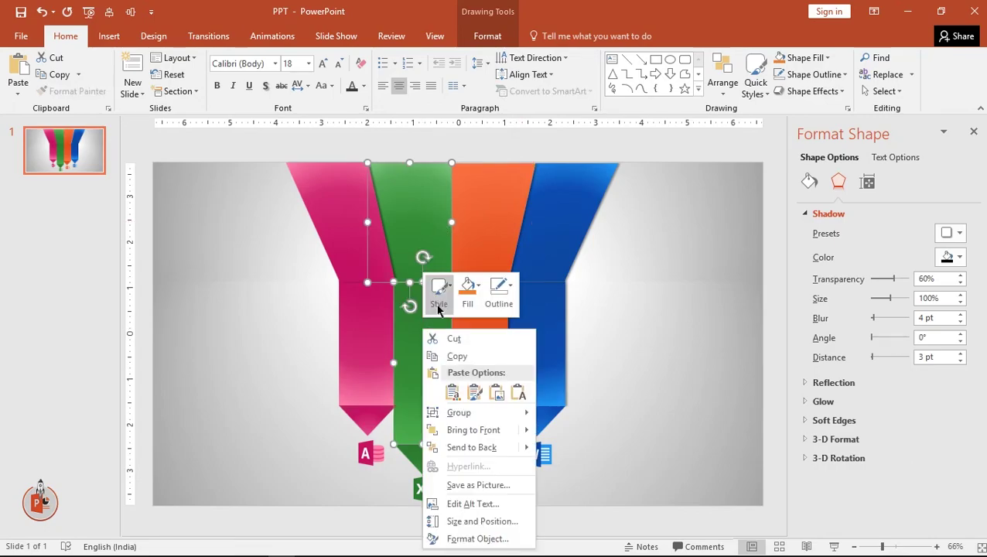
left_click(472, 430)
left_click(350, 243)
left_click(356, 324, "shift")
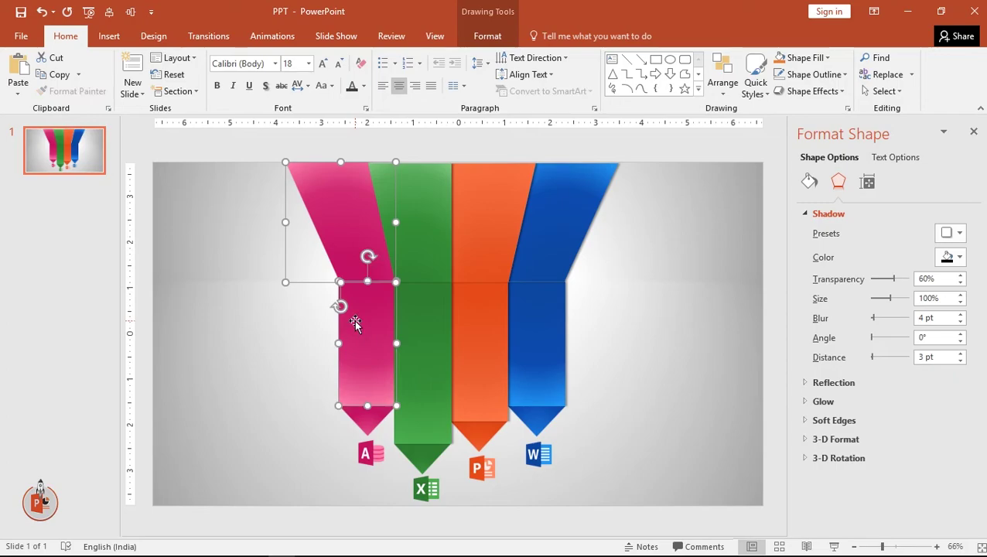
right_click(355, 320)
left_click(406, 422)
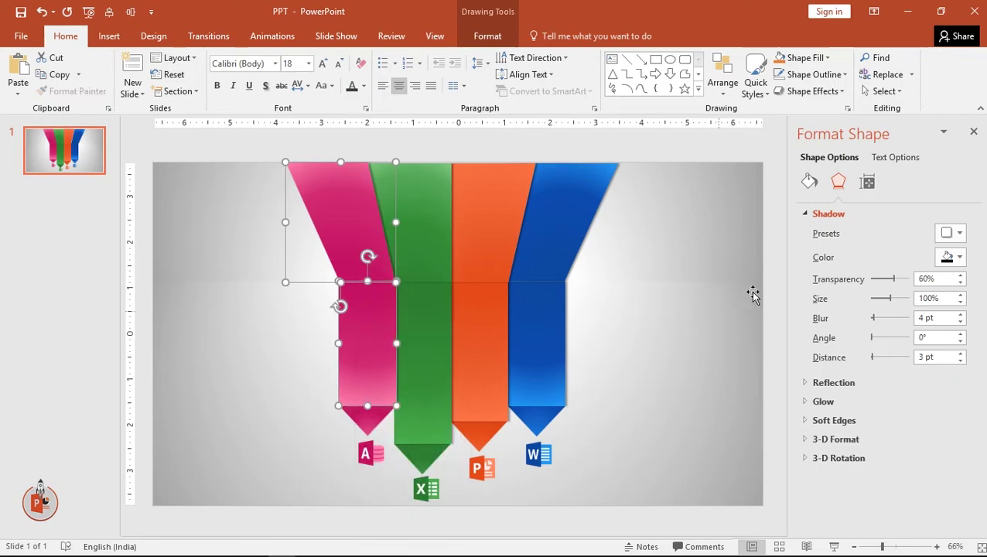
left_click(771, 284)
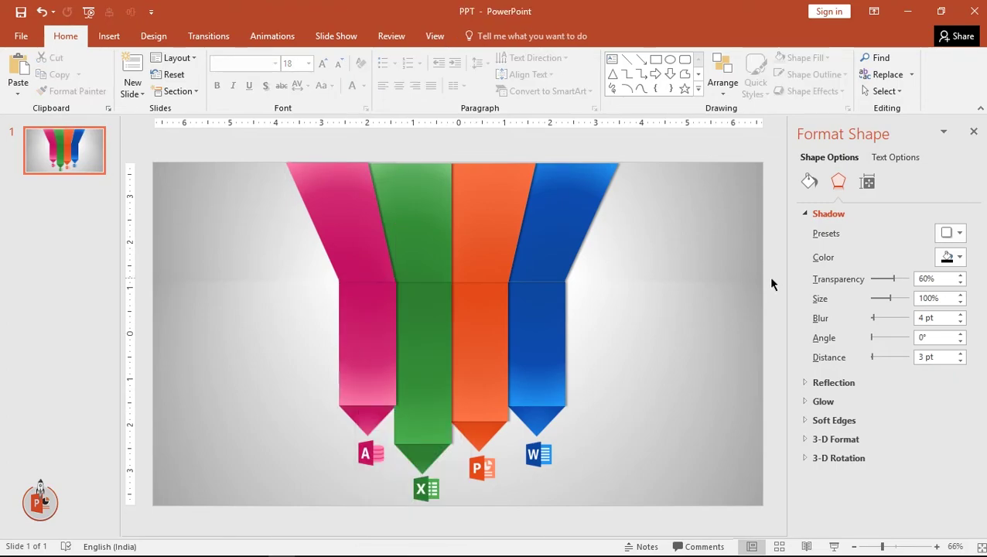
Draw a text box on the pink ribbon and type 01 in it
left_click(973, 133)
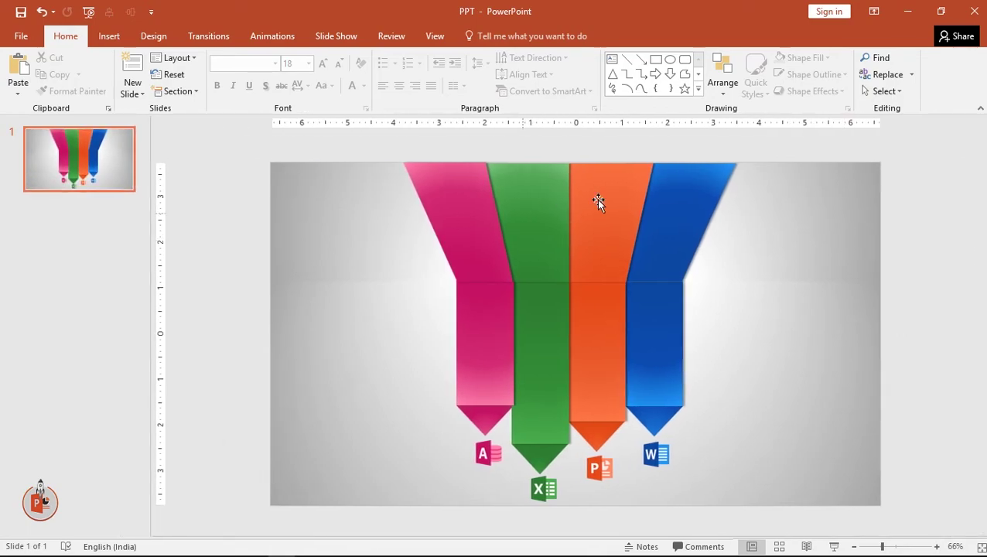
scroll(602, 198, "up", 3)
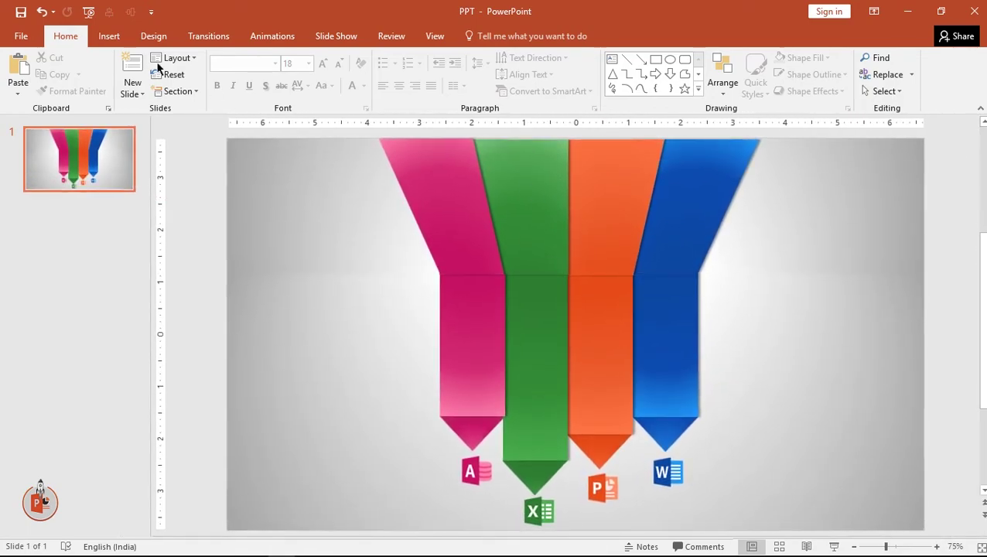
left_click(114, 37)
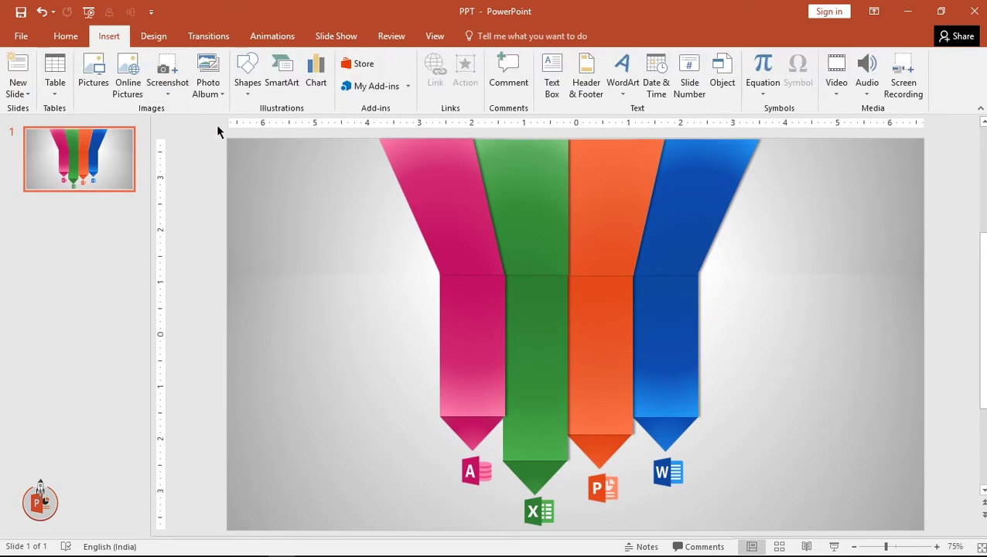
left_click(245, 89)
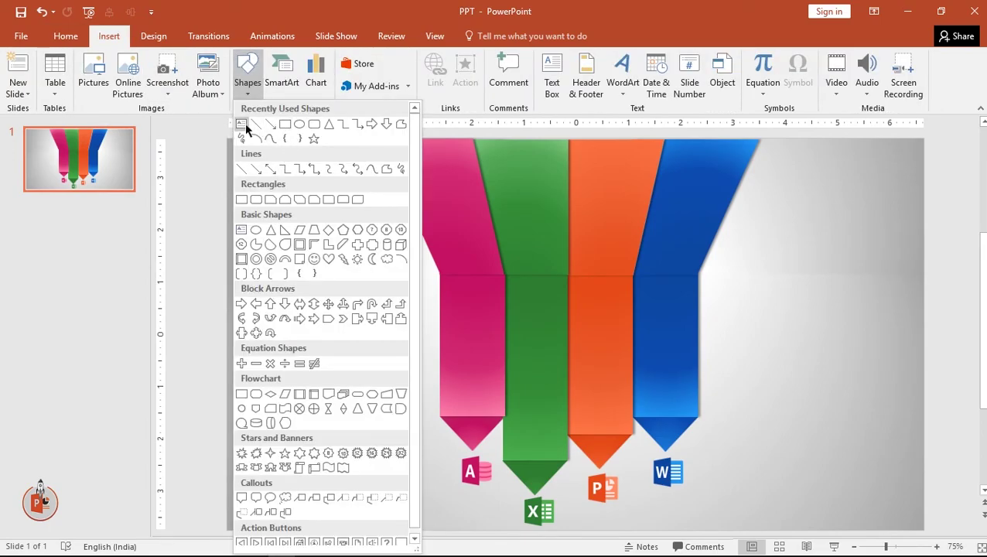
left_click(242, 124)
left_click_drag(448, 292, 497, 318)
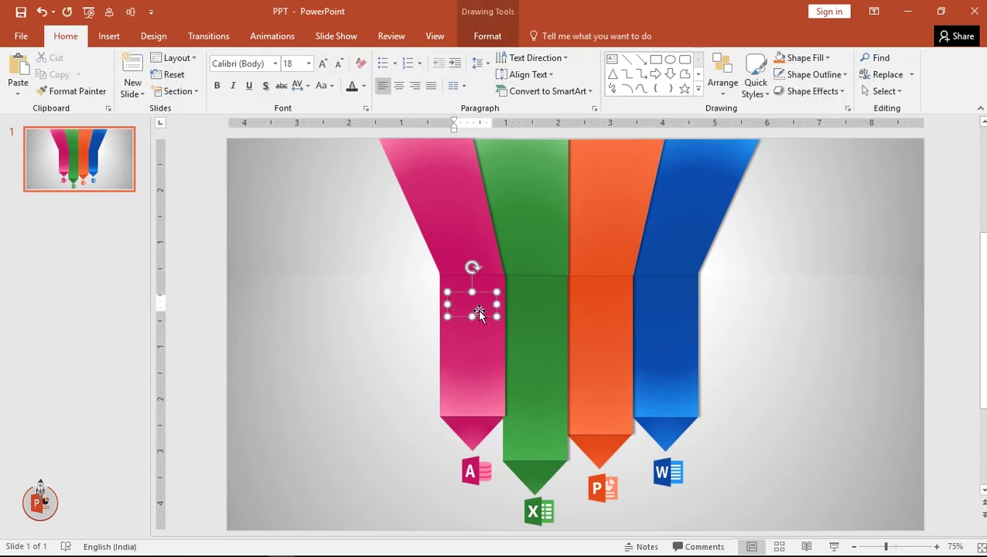
type("01")
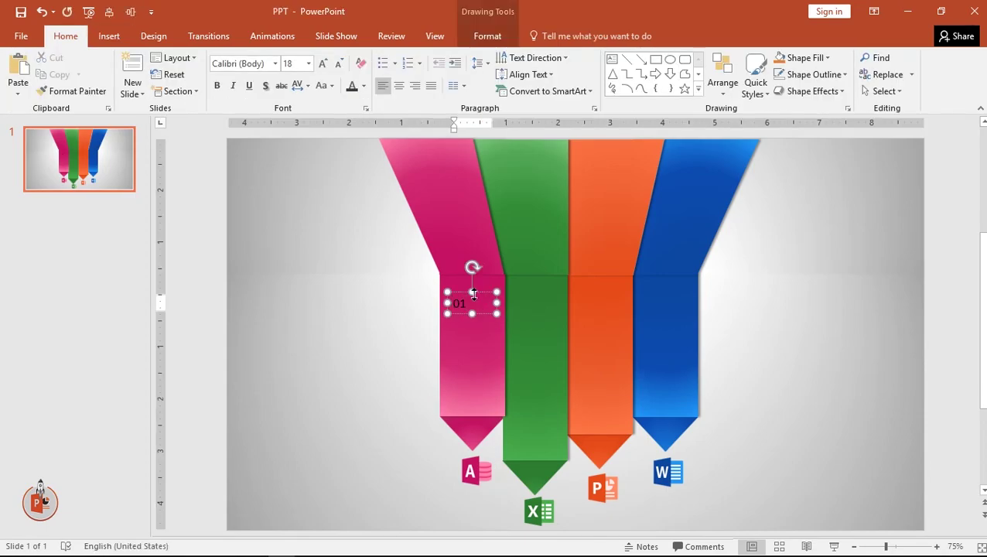
Format the 01 in NumberFont1 at size 44, centred, at the ribbon's top
left_click(474, 293)
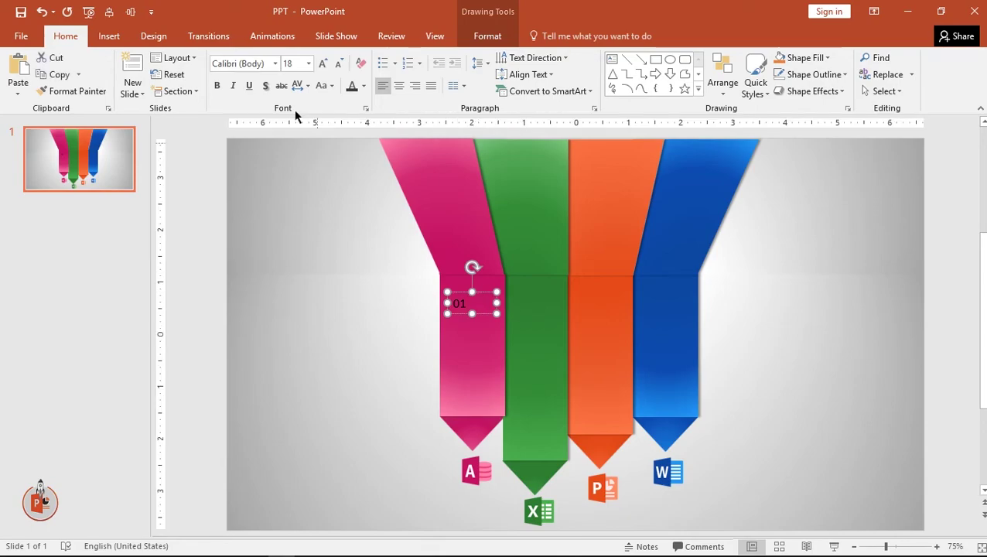
left_click(239, 63)
type("NumberFont1")
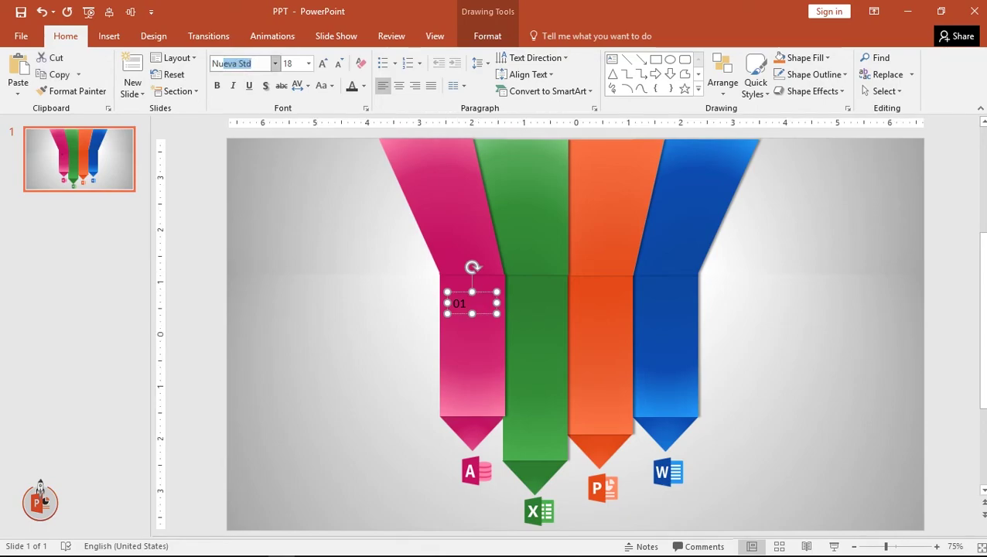
key("Return")
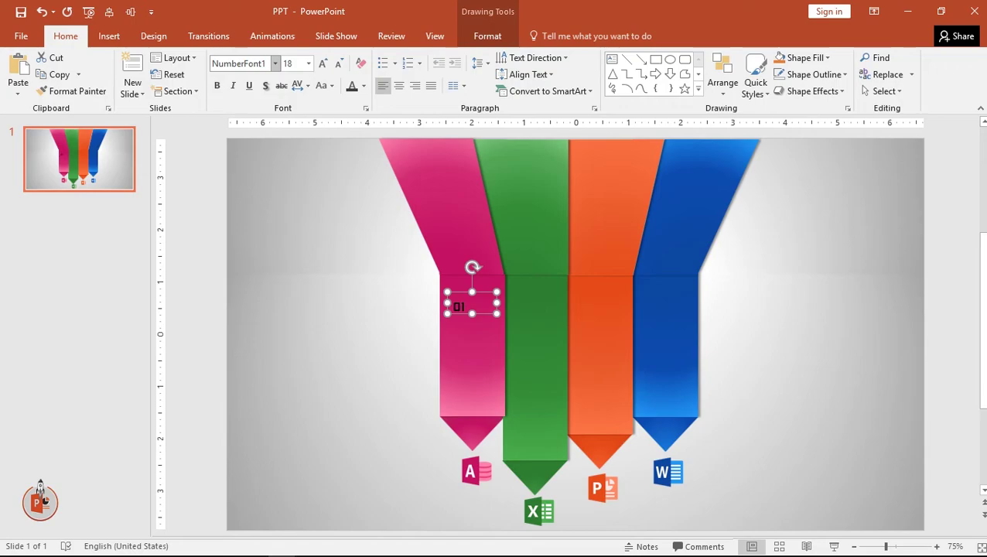
left_click(321, 64)
left_click(320, 65)
left_click(321, 64)
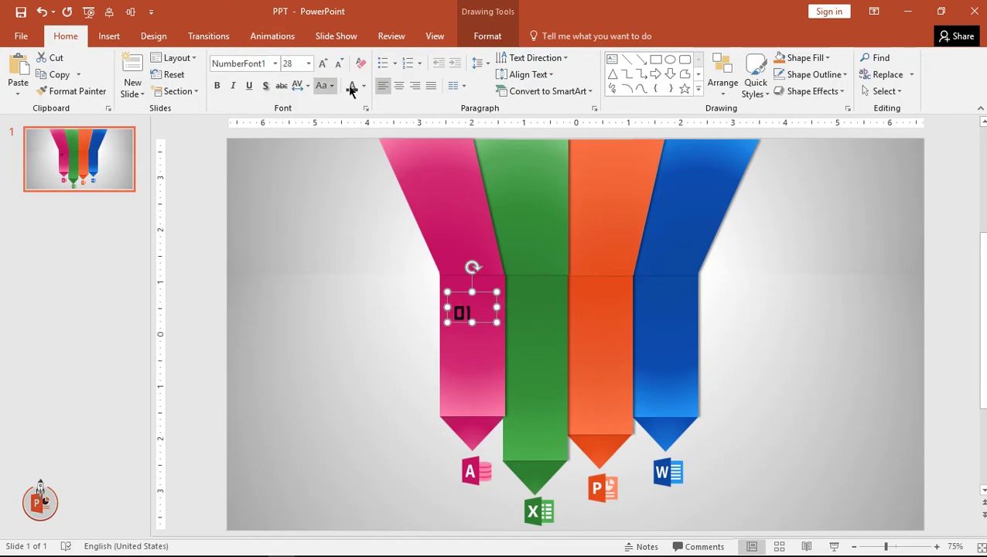
left_click(397, 87)
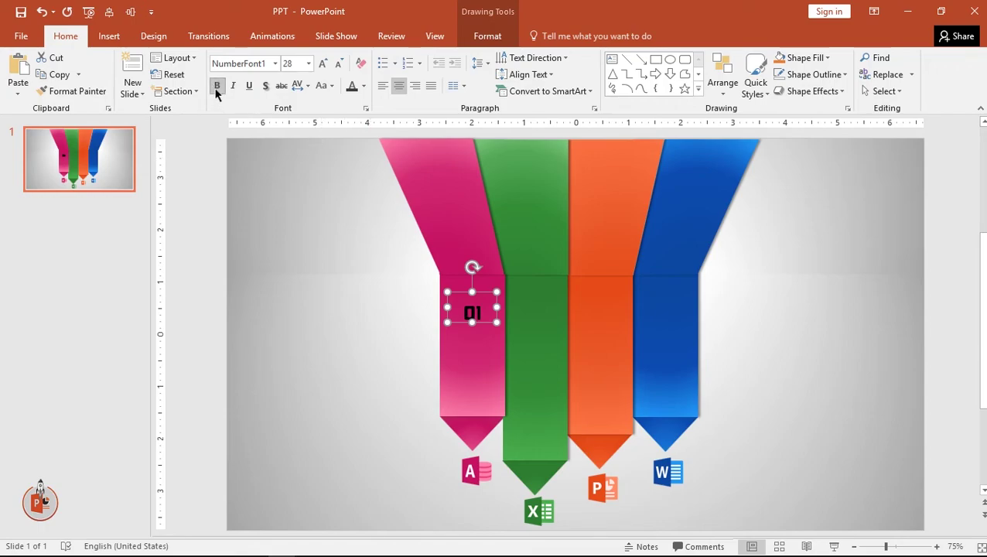
left_click(323, 64)
left_click(323, 65)
left_click(324, 65)
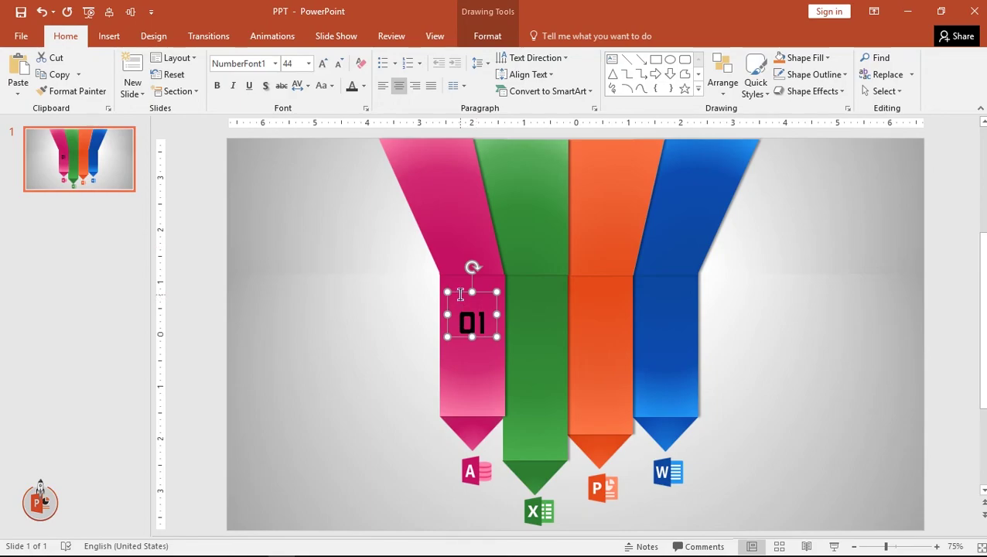
mouse_move(460, 294)
left_mouse_down()
mouse_move(505, 311)
mouse_move(484, 289)
mouse_move(506, 311)
mouse_move(484, 276)
left_mouse_up()
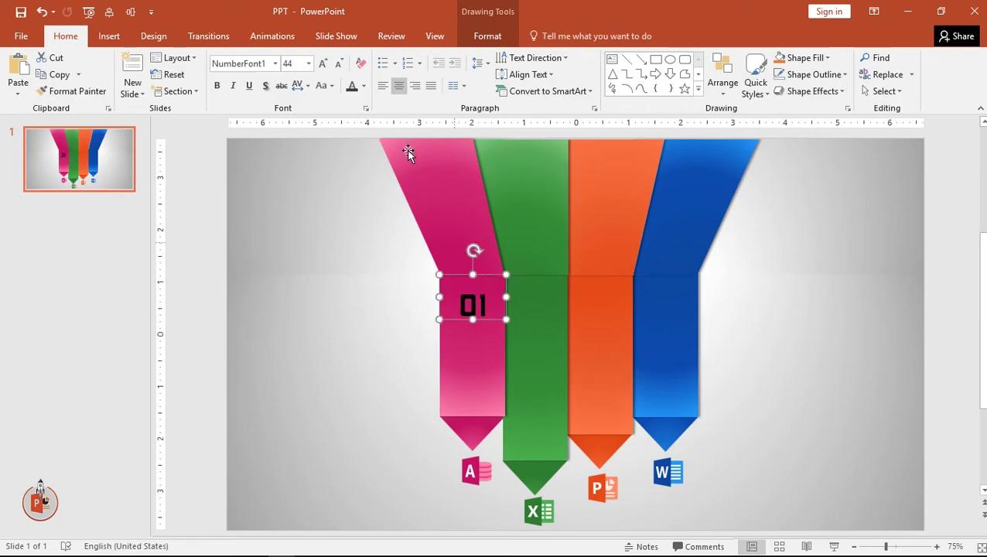
Make the 01 text white and delete an accidental duplicate
left_click(363, 86)
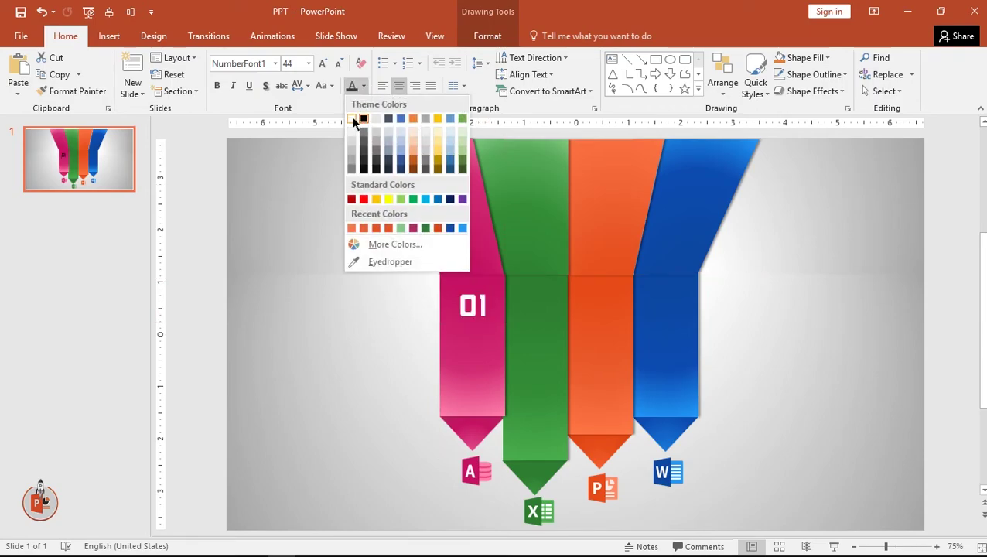
left_click(355, 120)
left_click_drag(485, 317, 482, 361)
key("Delete")
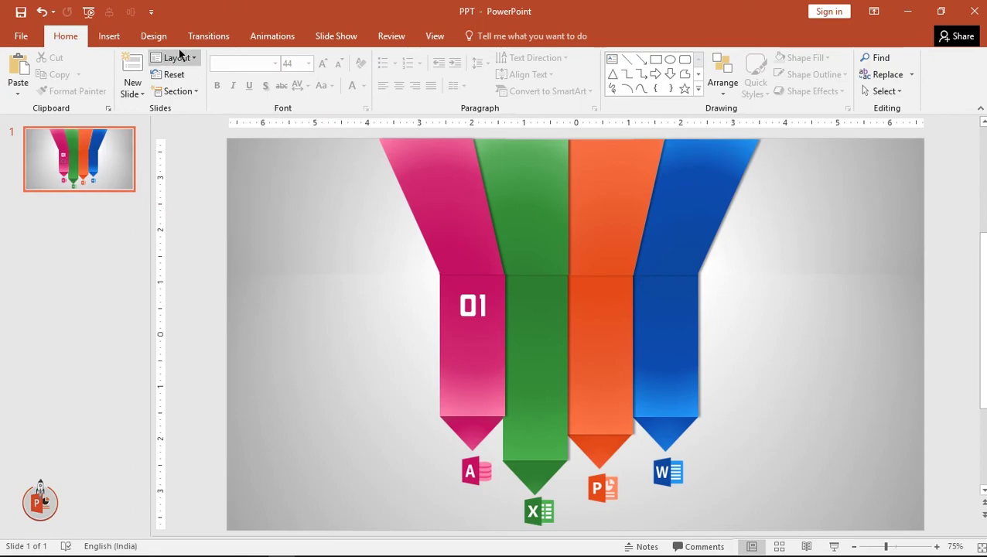
Add a text box reading TITLE just below the 01
left_click(109, 35)
left_click(252, 94)
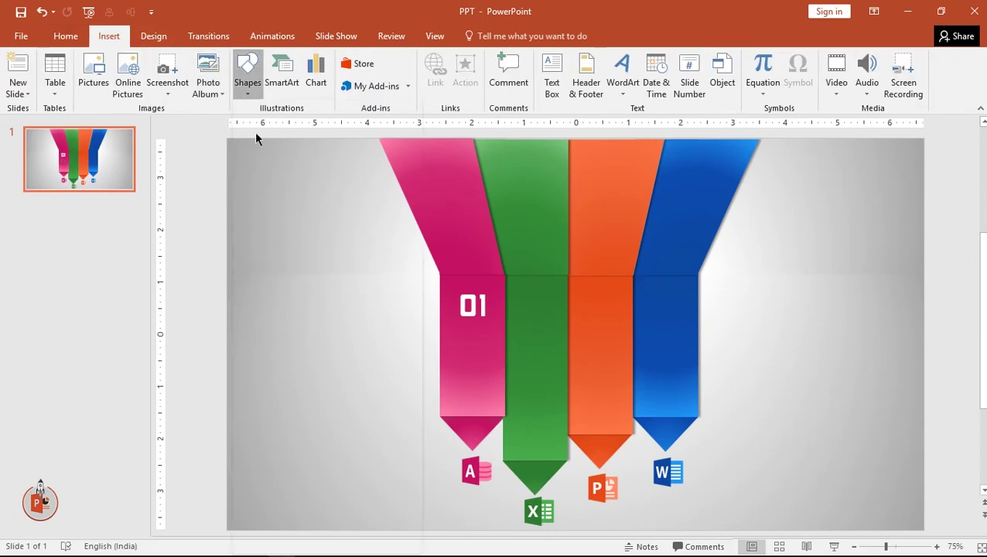
left_click(242, 125)
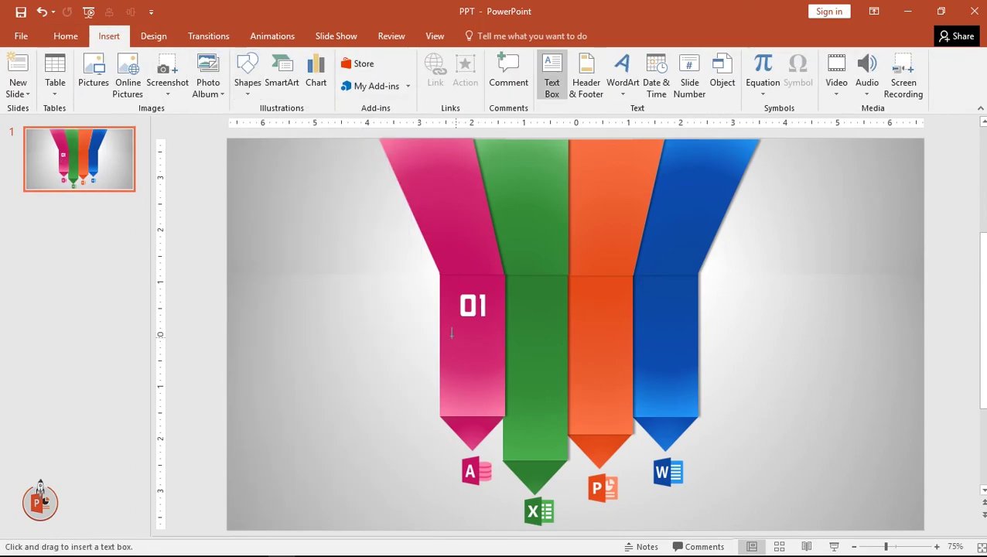
left_click_drag(442, 320, 492, 364)
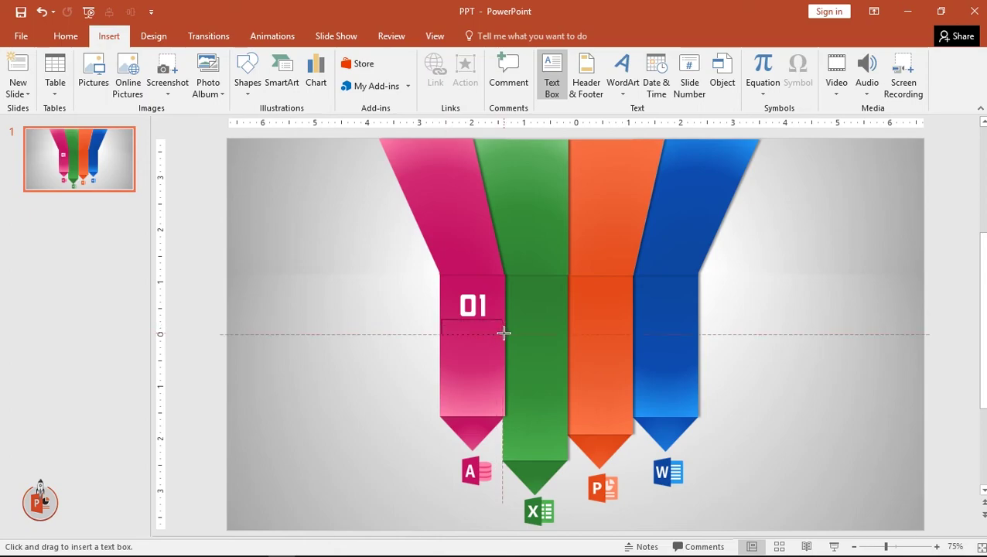
type("T")
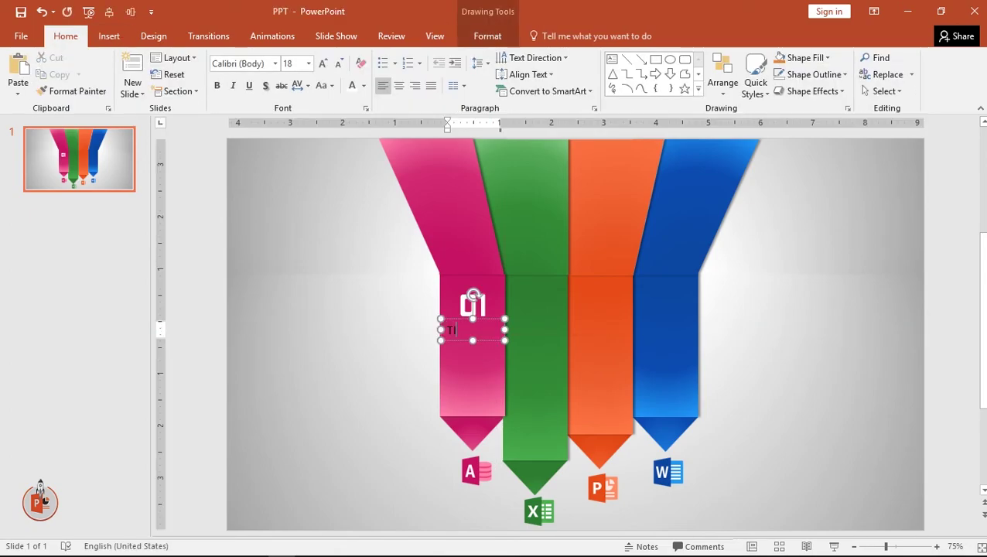
type("ITLE")
Give TITLE Very Loose character spacing, bold and underline
left_click(492, 316)
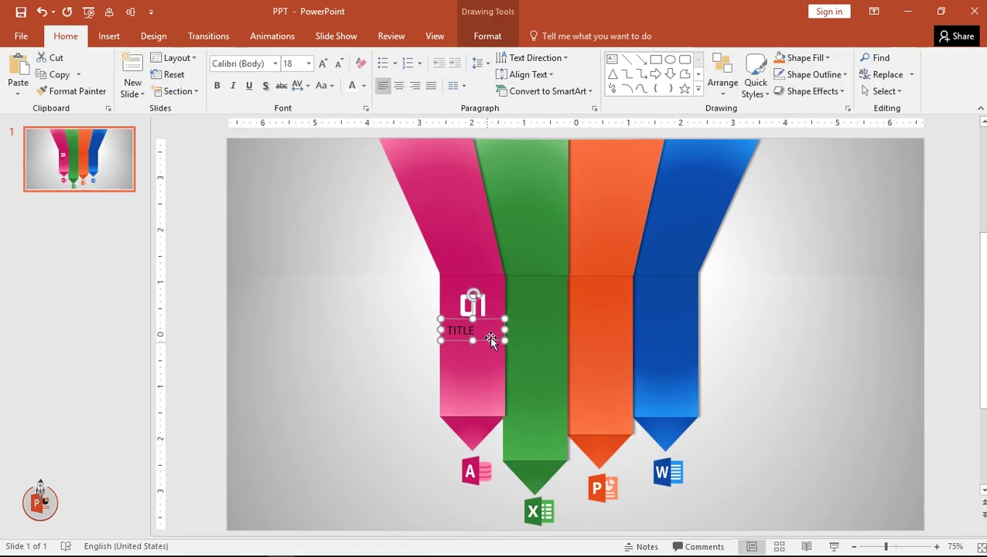
left_click(305, 87)
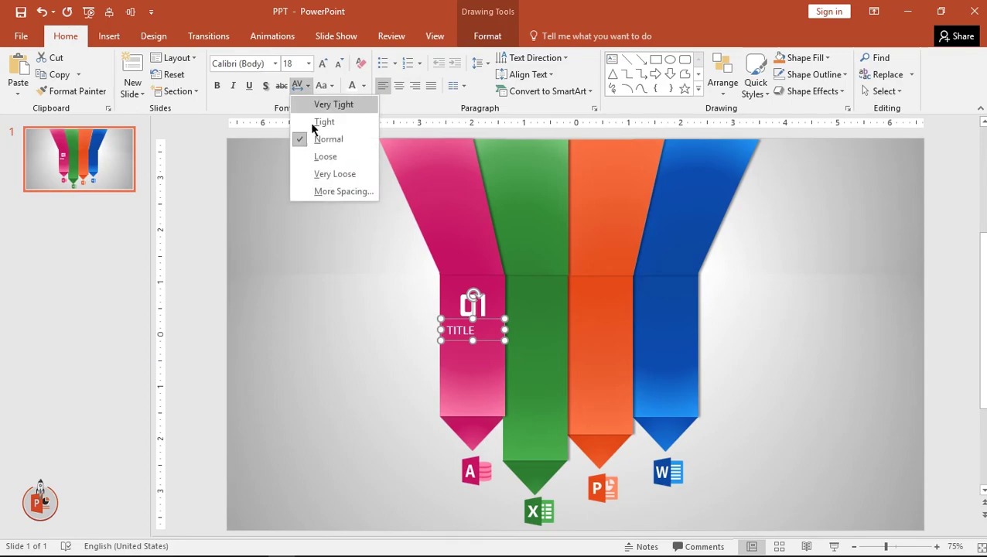
left_click(330, 175)
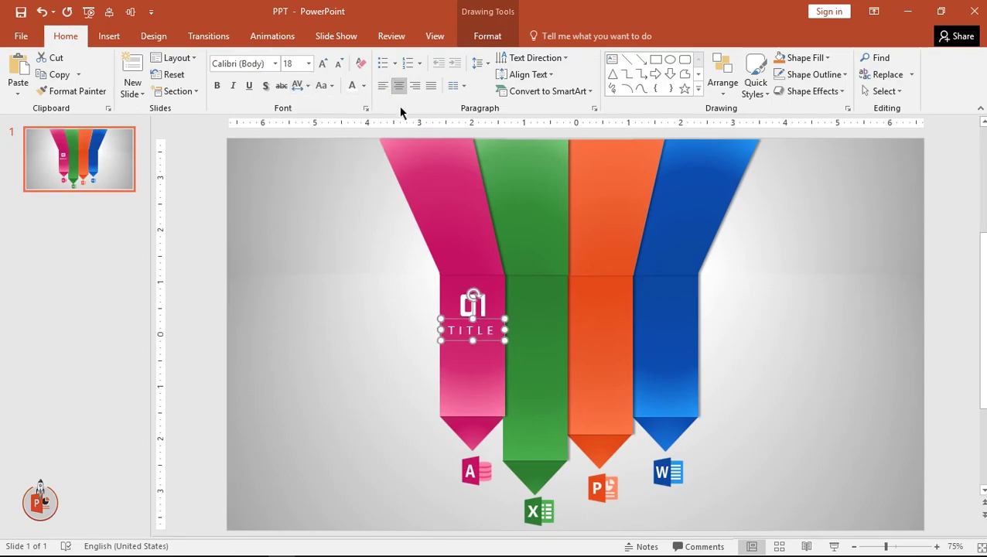
left_click(217, 85)
left_click(249, 86)
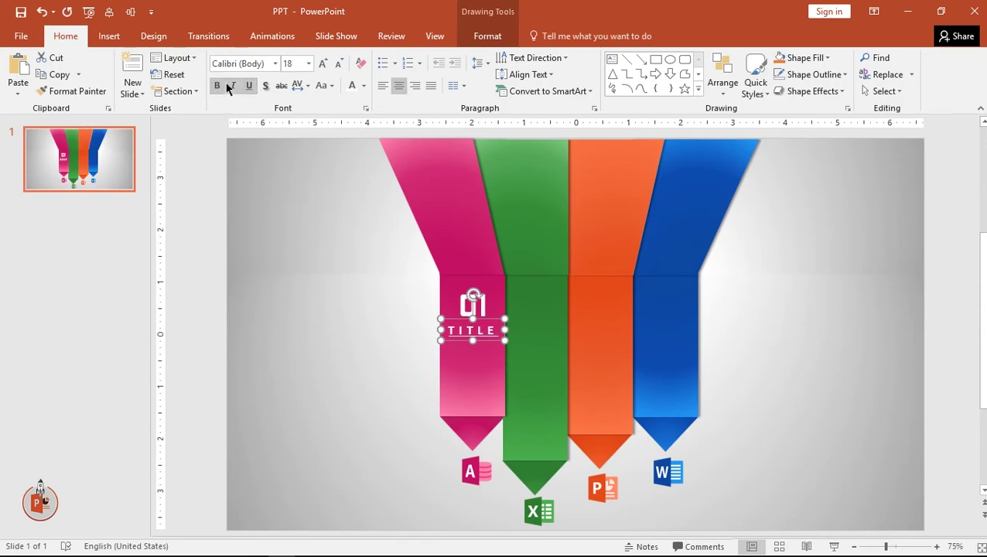
left_click(109, 35)
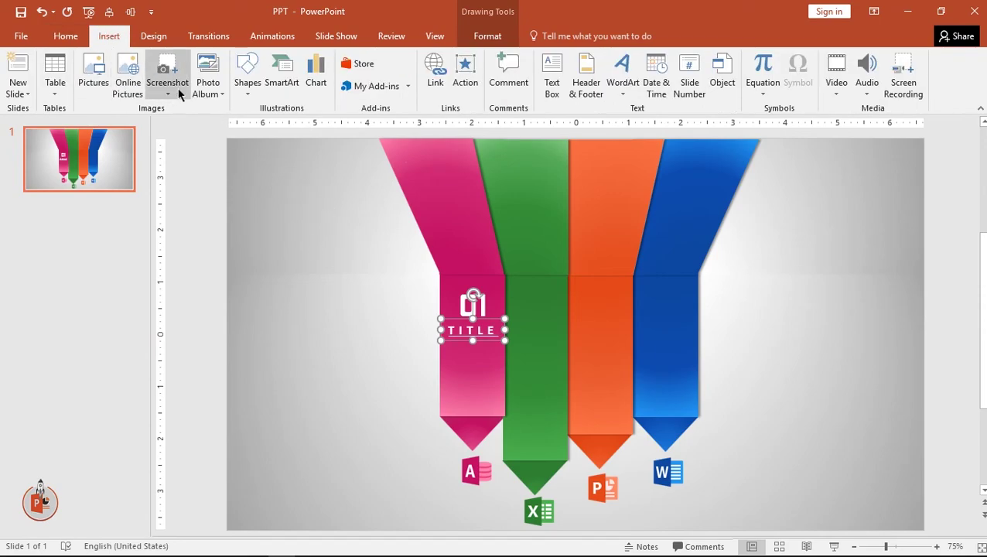
Add a 'Some Text Goes Here' text box under TITLE, sized to one line
left_click(246, 123)
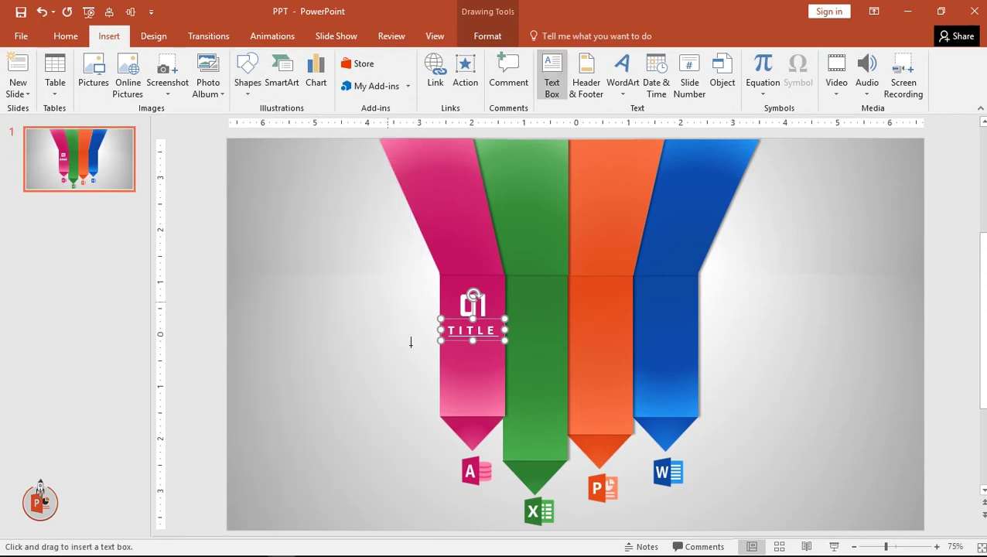
left_click_drag(442, 348, 502, 370)
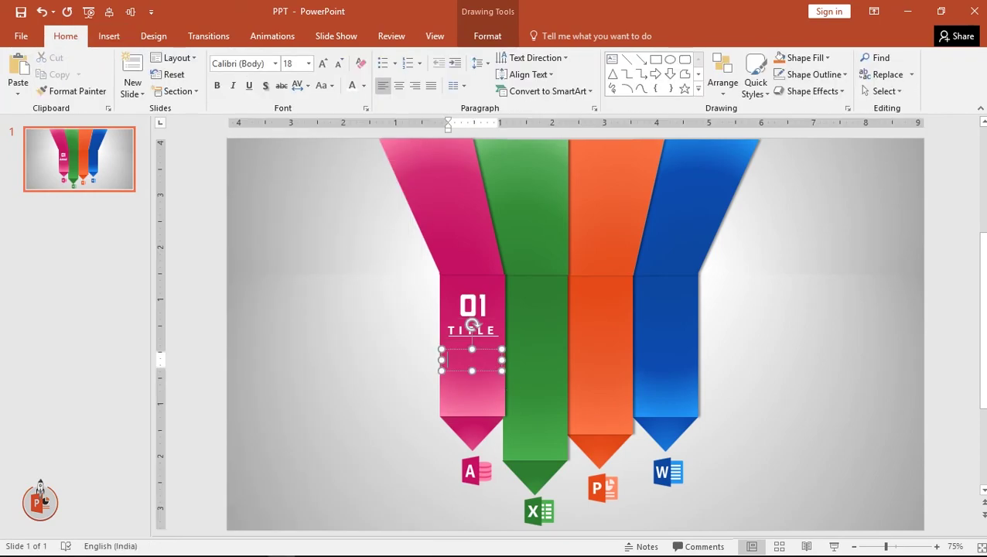
type("Some Text")
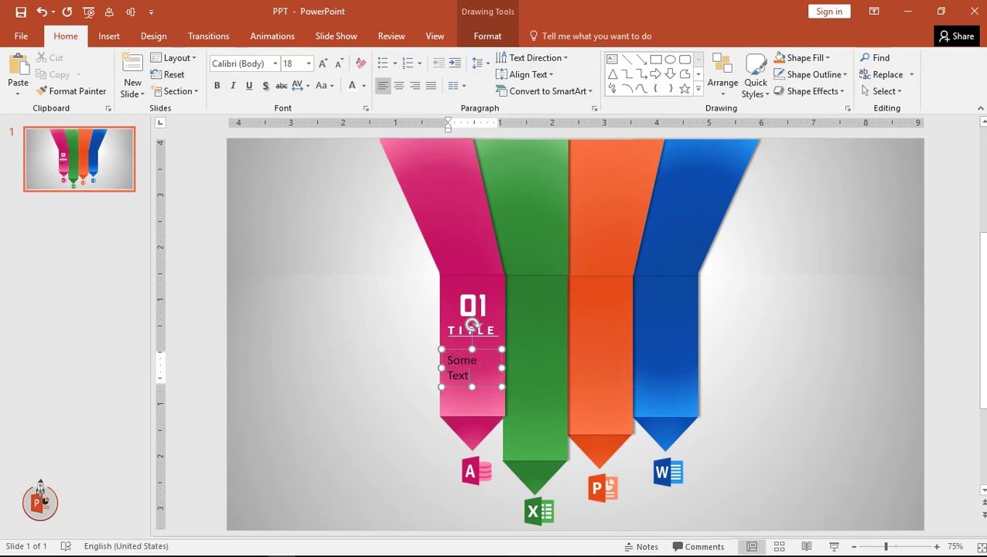
type(" Goes He")
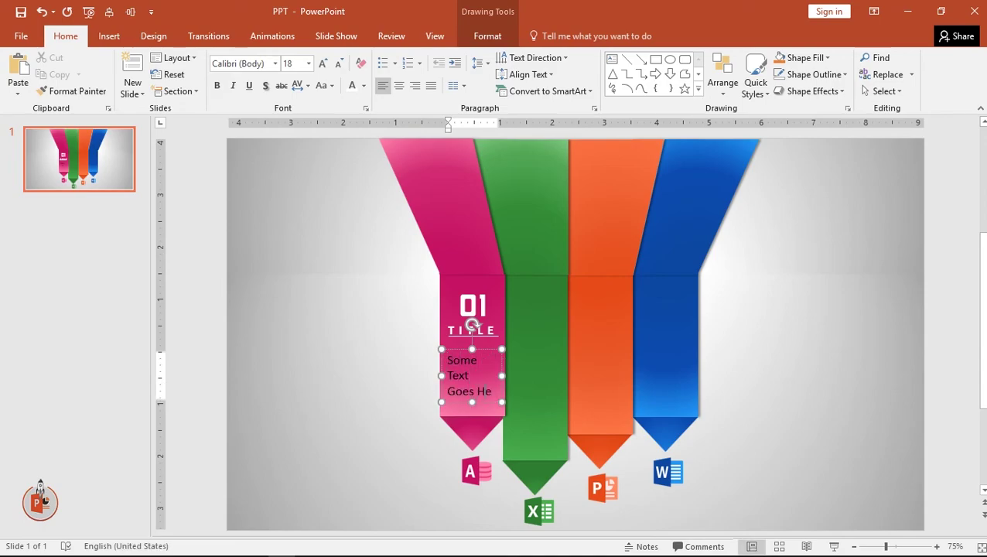
type("re")
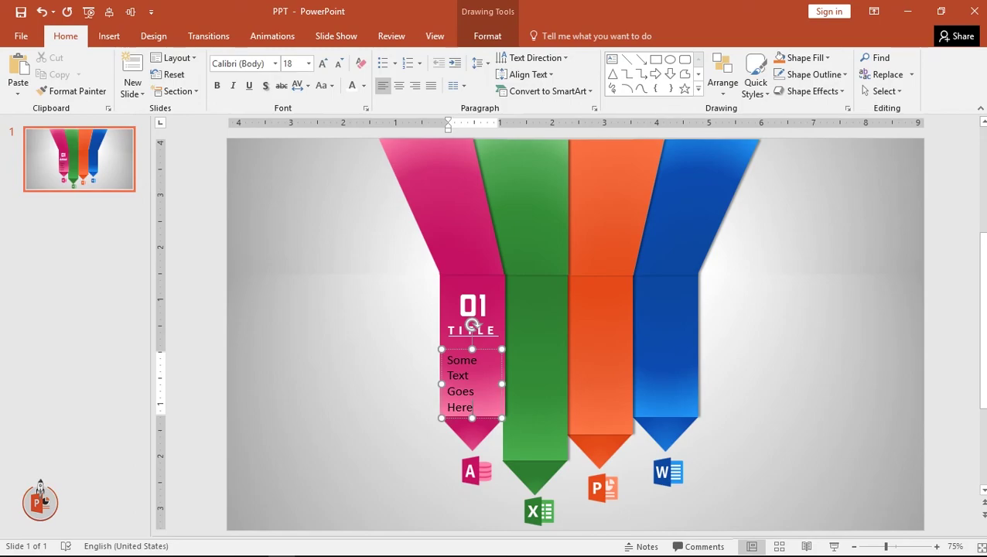
left_click(488, 349)
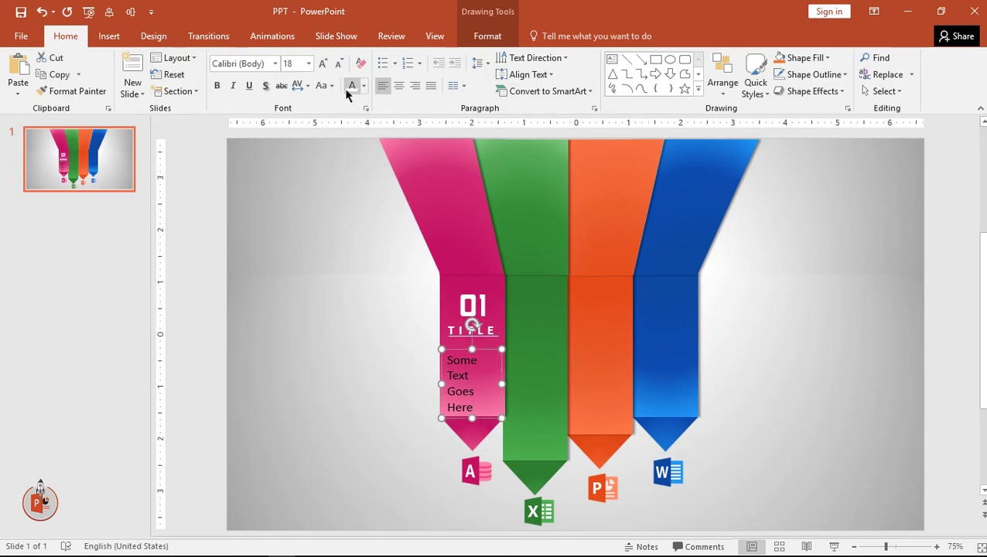
left_click(339, 63)
left_click(339, 63)
left_click(339, 63)
left_click(338, 63)
left_click(339, 63)
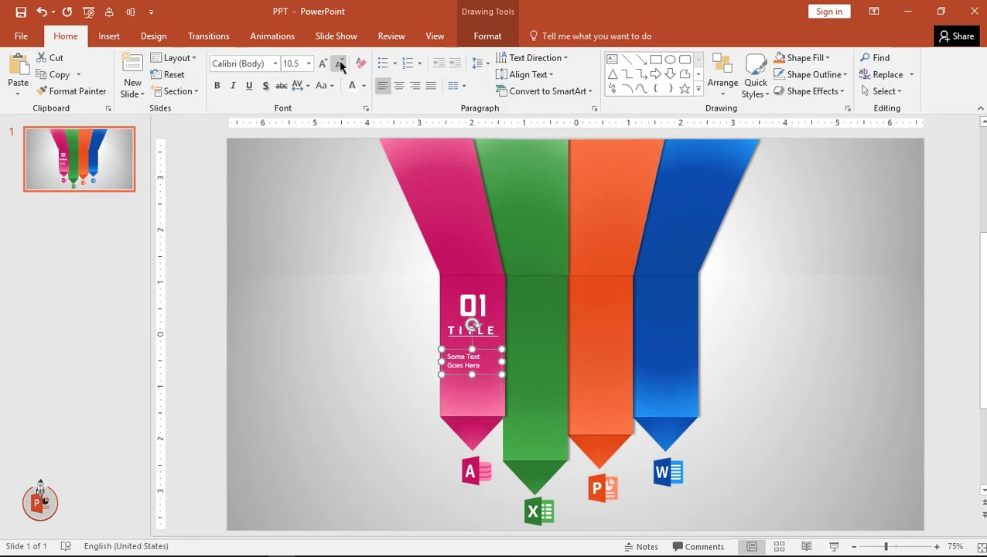
left_click(339, 63)
left_click(339, 64)
left_click(339, 63)
left_click(339, 63)
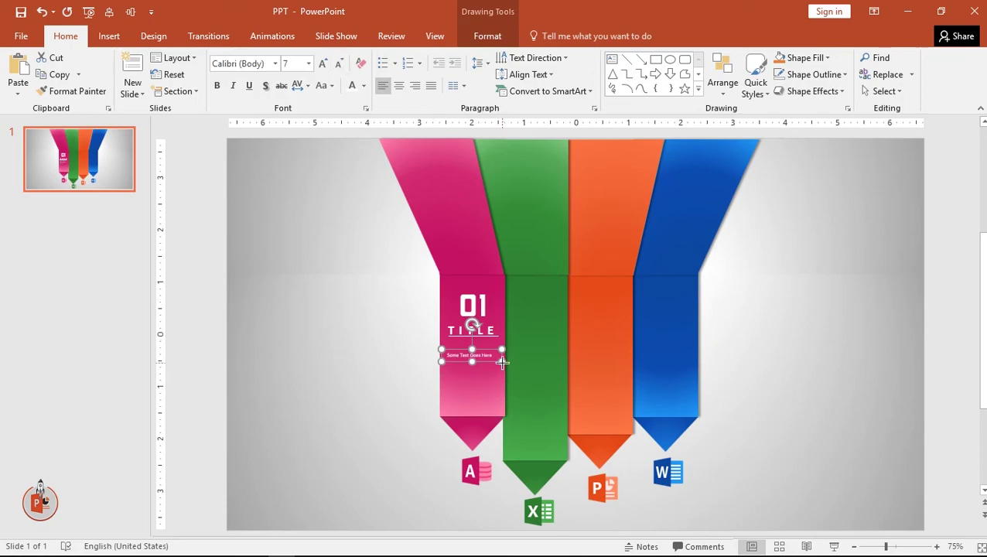
left_click_drag(502, 361, 490, 343)
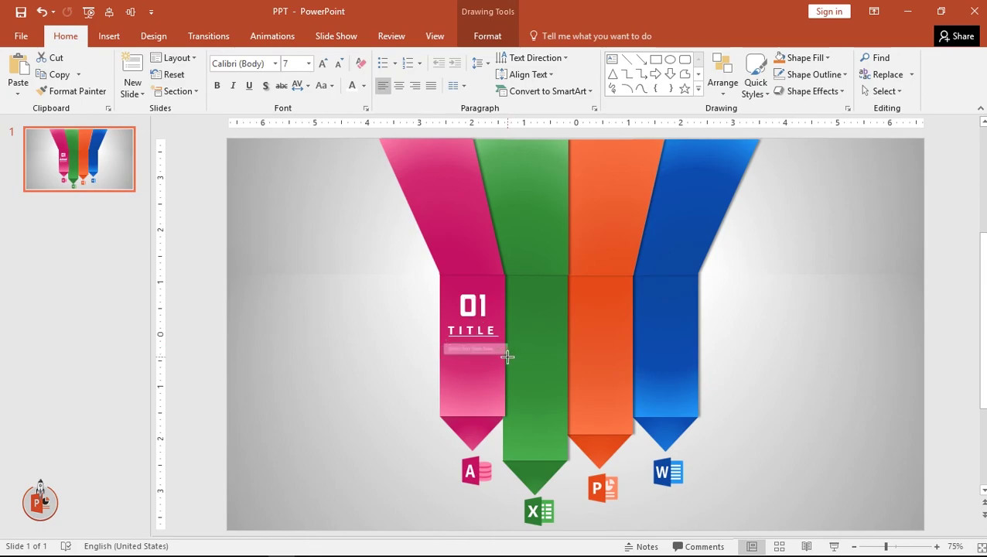
left_click_drag(443, 350, 439, 353)
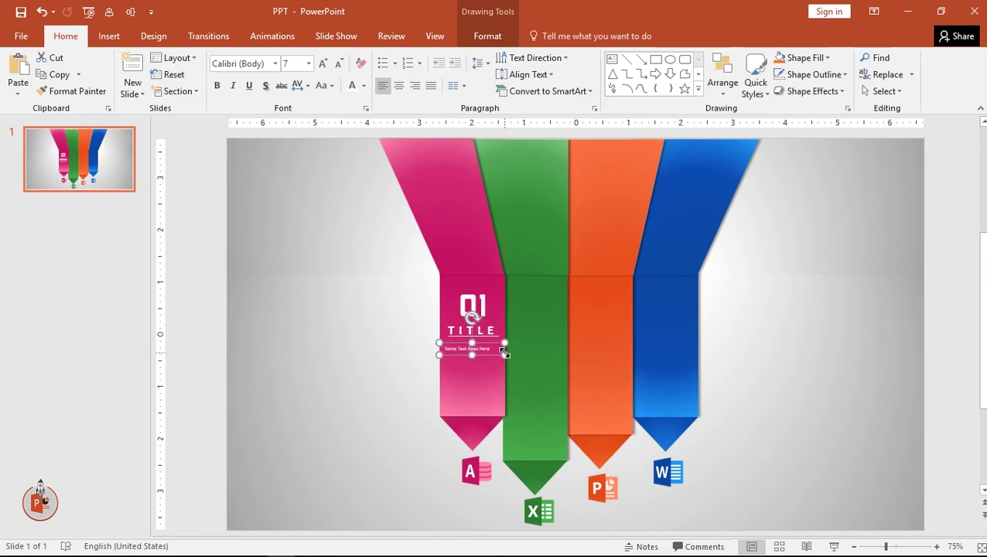
Set the body text to Agency FB at size 11
left_click(323, 63)
left_click(323, 63)
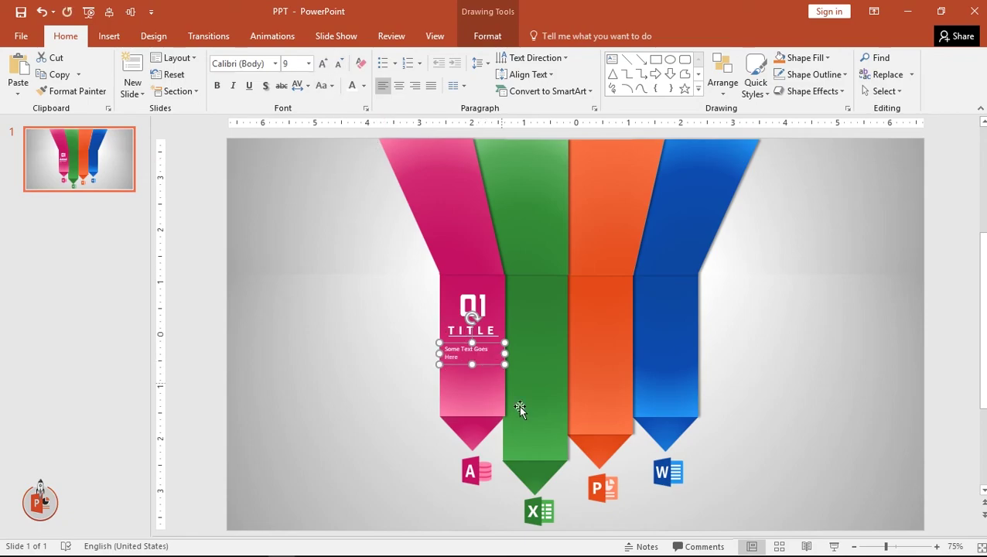
left_click(242, 62)
type("ag")
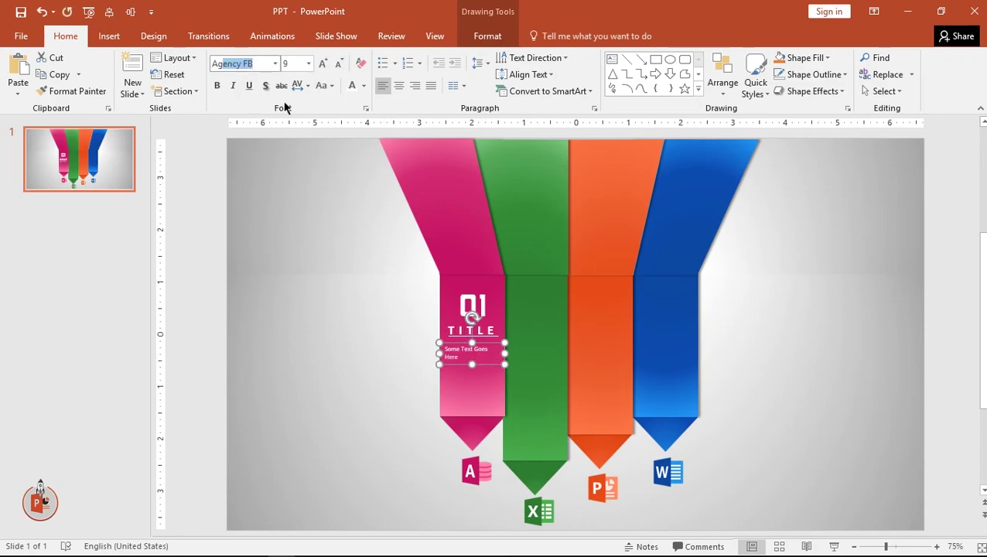
key("Return")
left_click(323, 63)
left_click(324, 63)
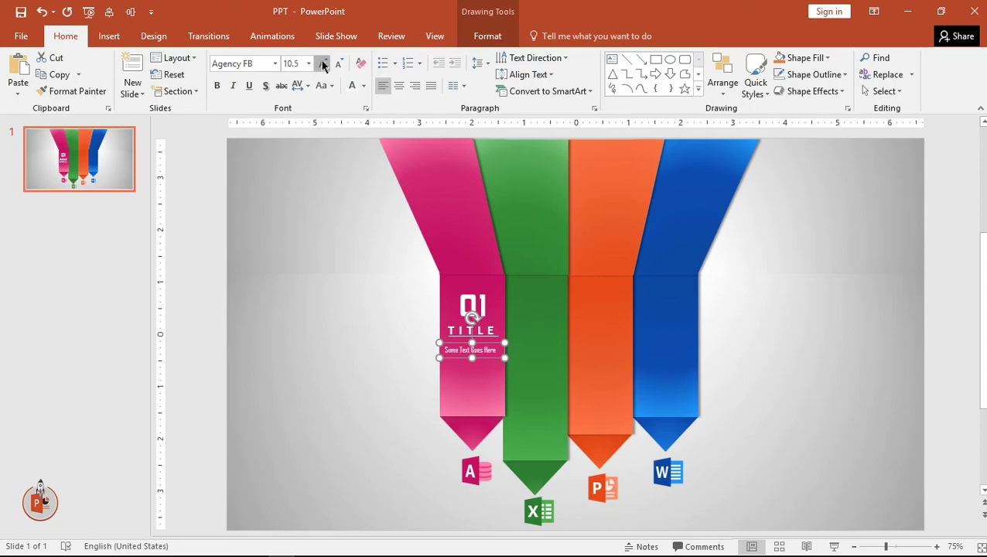
left_click(323, 63)
Repeat the 'Some Text Goes Here' line to make four lines
left_click(488, 347)
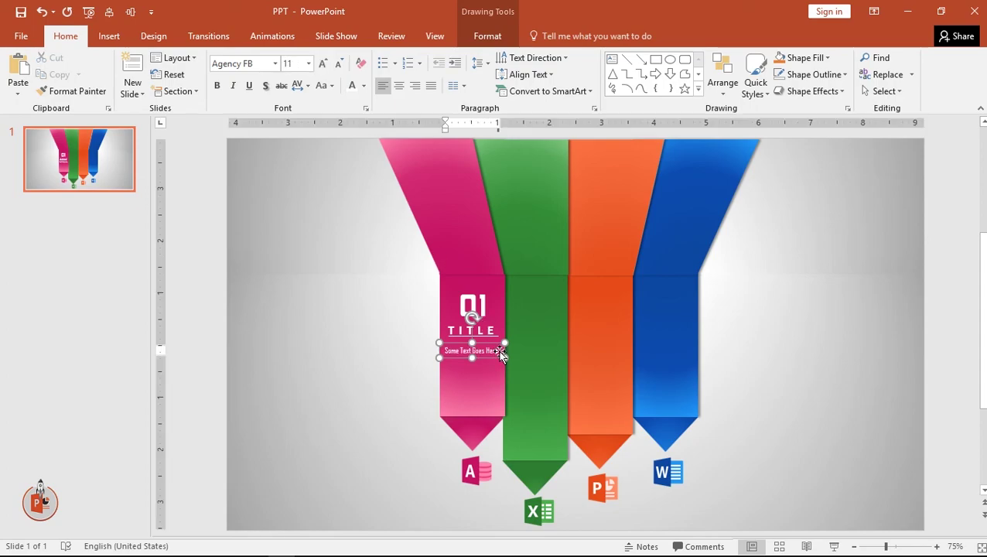
key("ctrl+a")
key("ctrl+c")
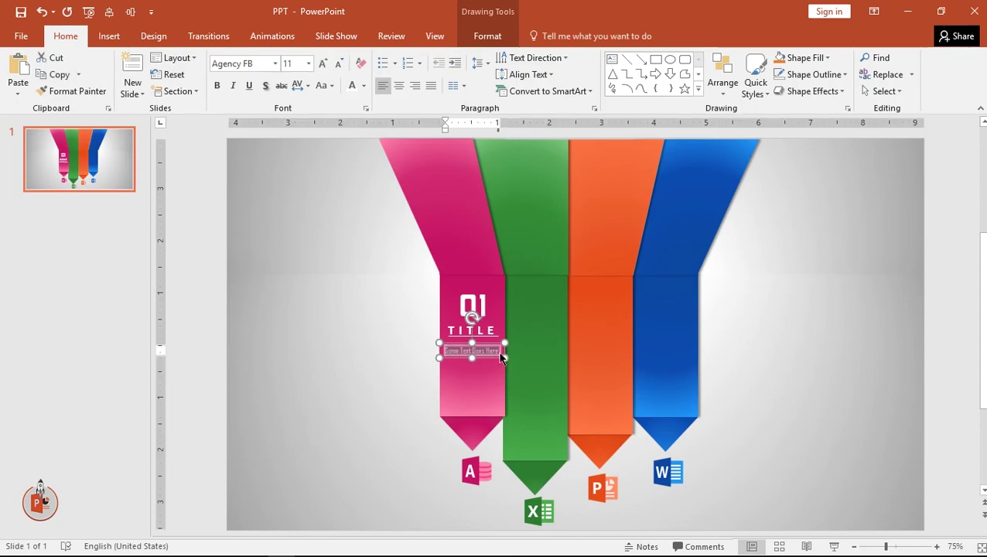
left_click(498, 351)
key("Return")
key("ctrl+v")
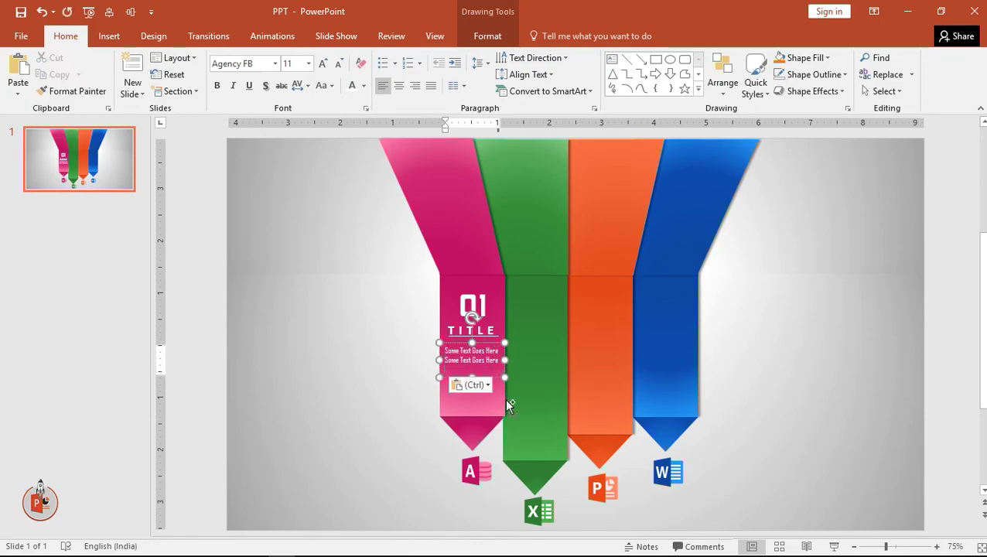
key("ctrl+v")
key("ctrl+v")
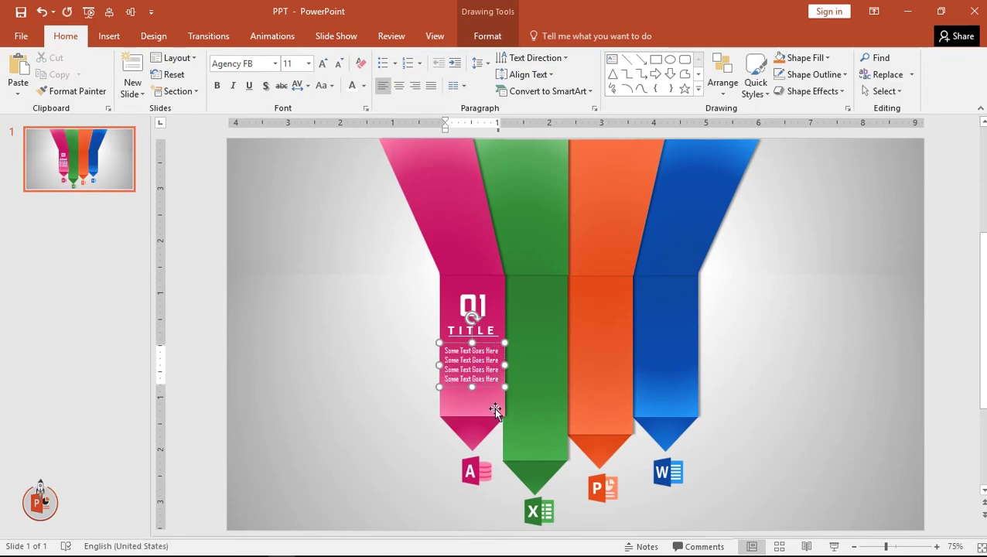
Copy the 01, TITLE and body text group onto the green, orange and blue bands
left_click(438, 363)
left_click(470, 307)
left_click(472, 331, "shift")
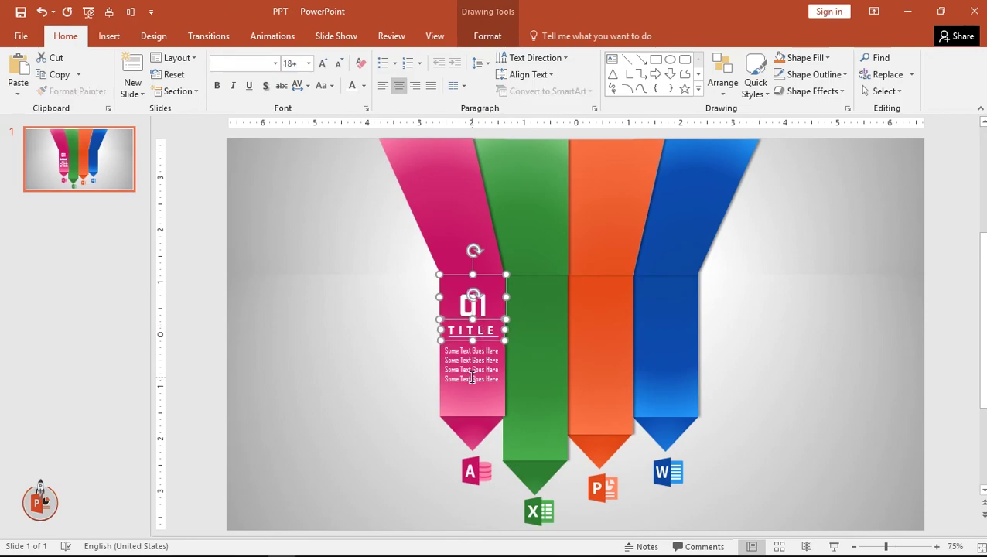
left_click(476, 382, "shift")
left_click_drag(476, 386, 679, 386)
Renumber the copied labels to 02, 03 and 04
left_click(539, 305)
type("2")
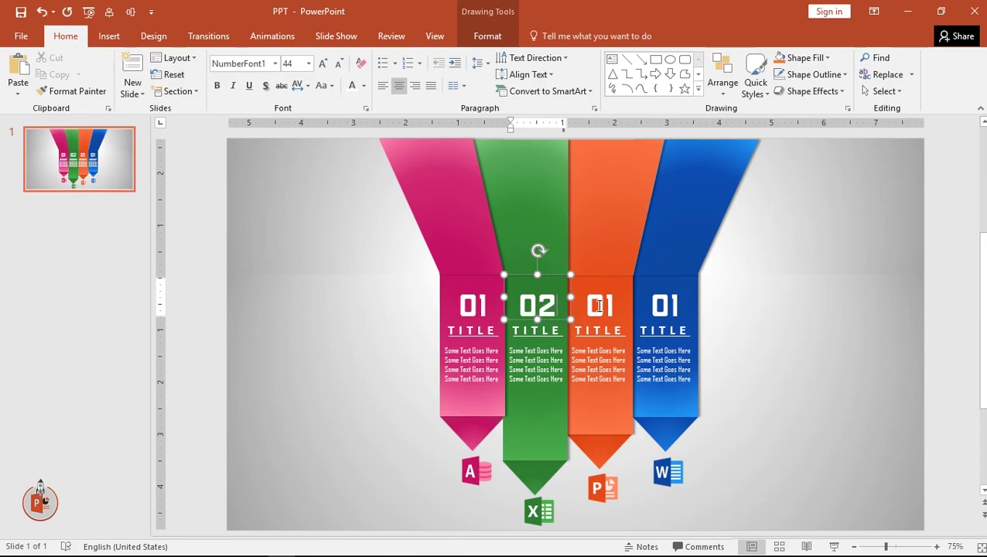
left_click(608, 306)
key("BackSpace")
type("2")
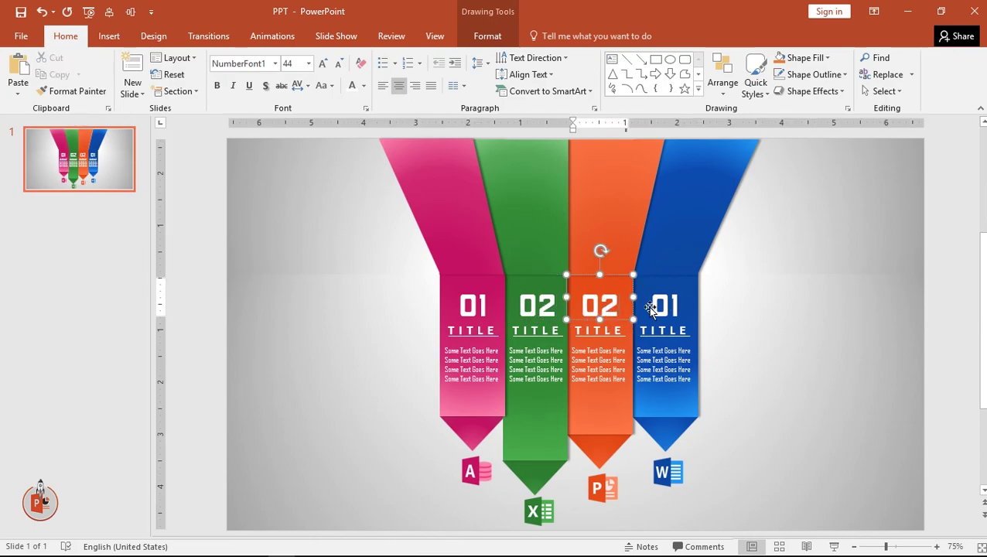
key("BackSpace")
type("3")
left_click(677, 306)
key("BackSpace")
type("4")
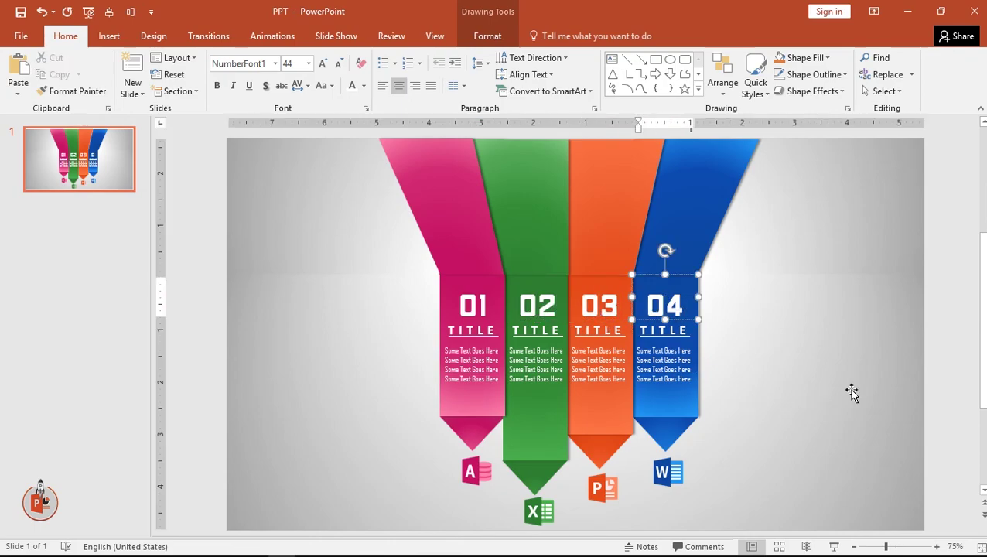
left_click(918, 392)
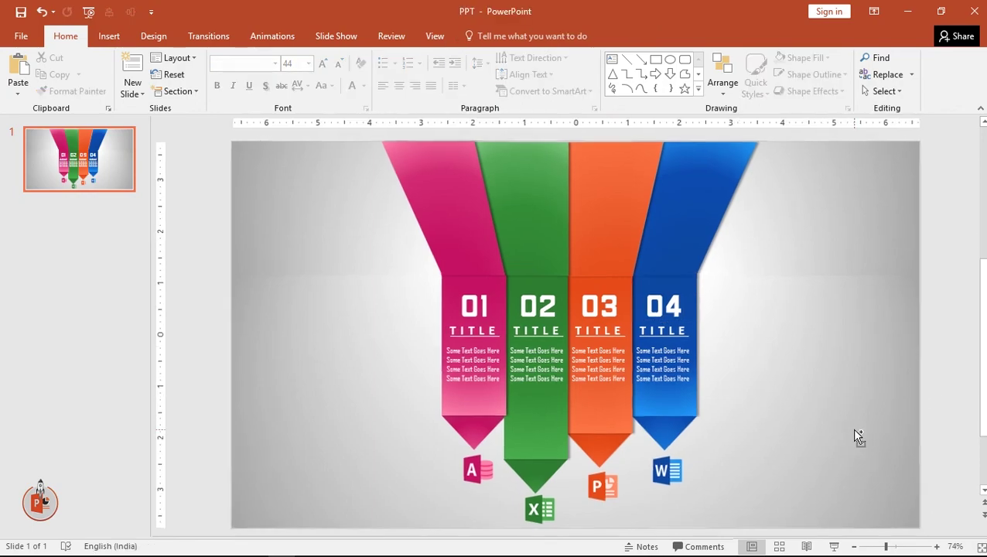
Add a text box left of the funnel reading '4 Step ARROW infographic'
left_click(118, 36)
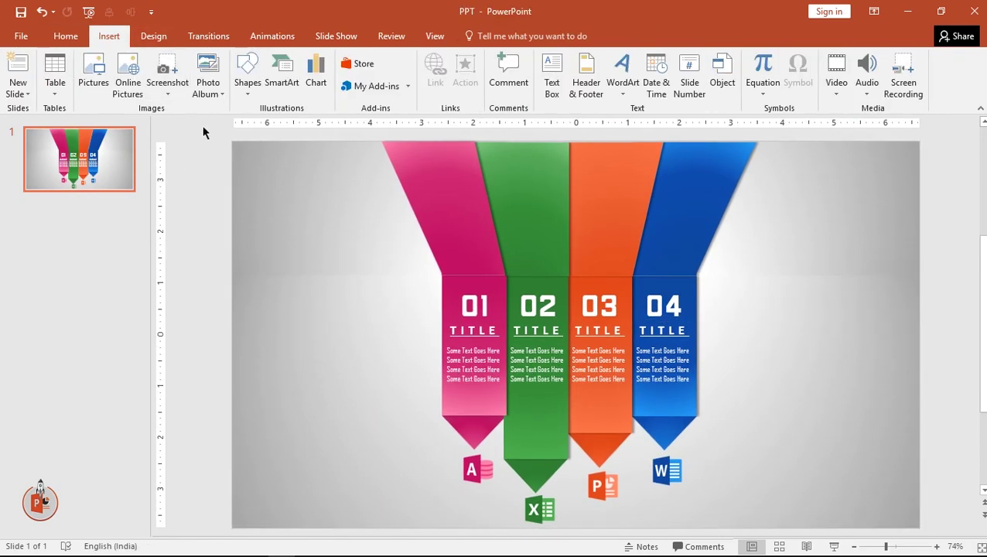
left_click(248, 84)
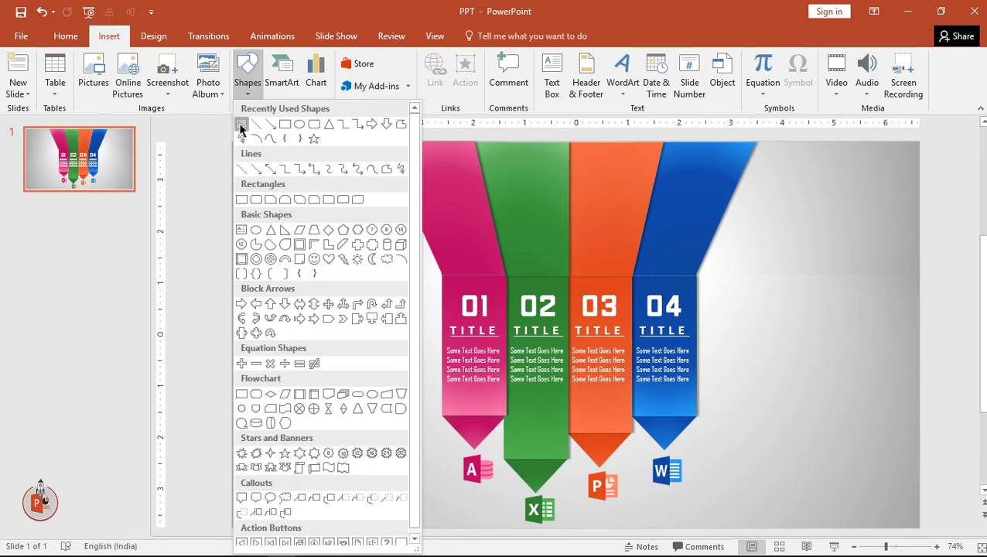
left_click(240, 126)
left_click_drag(244, 300, 409, 358)
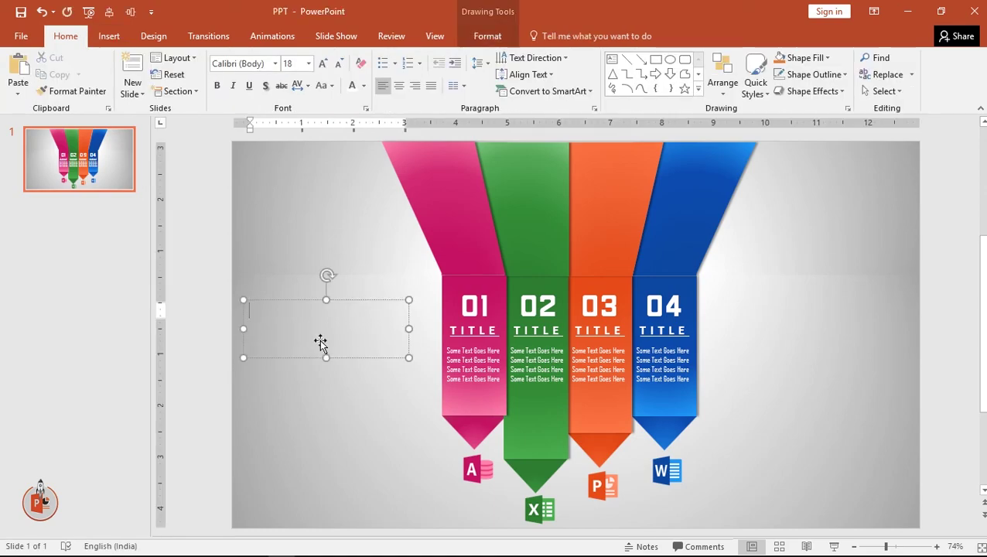
type("4 Ste")
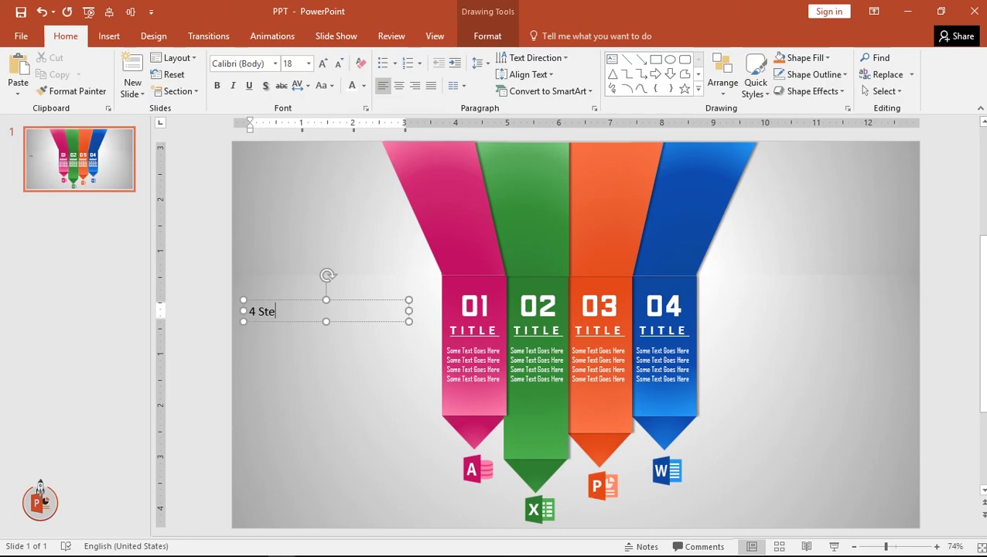
type("p AR")
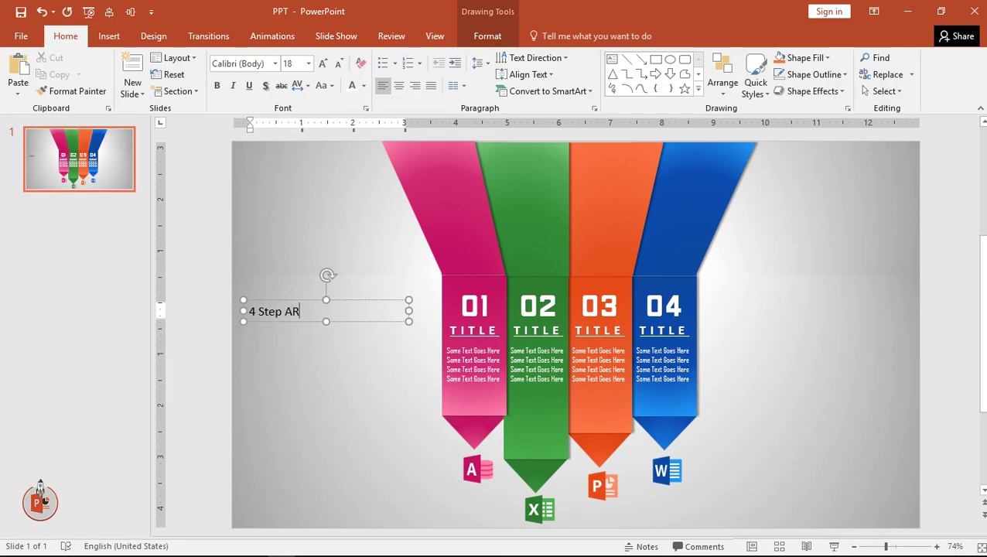
type("ROW in")
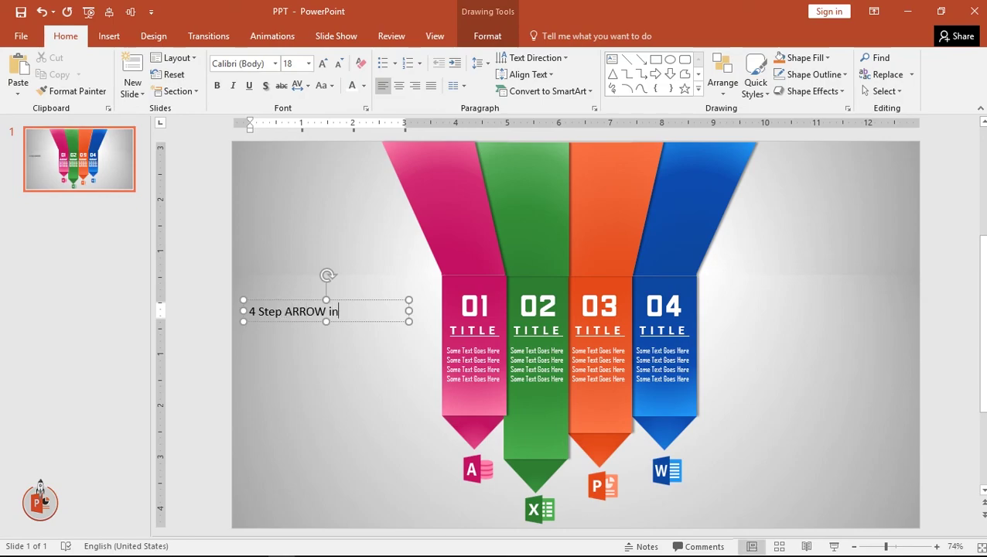
type("fogra")
type("phic")
Format the heading in TextFont1, size 28, bold
left_click(285, 302)
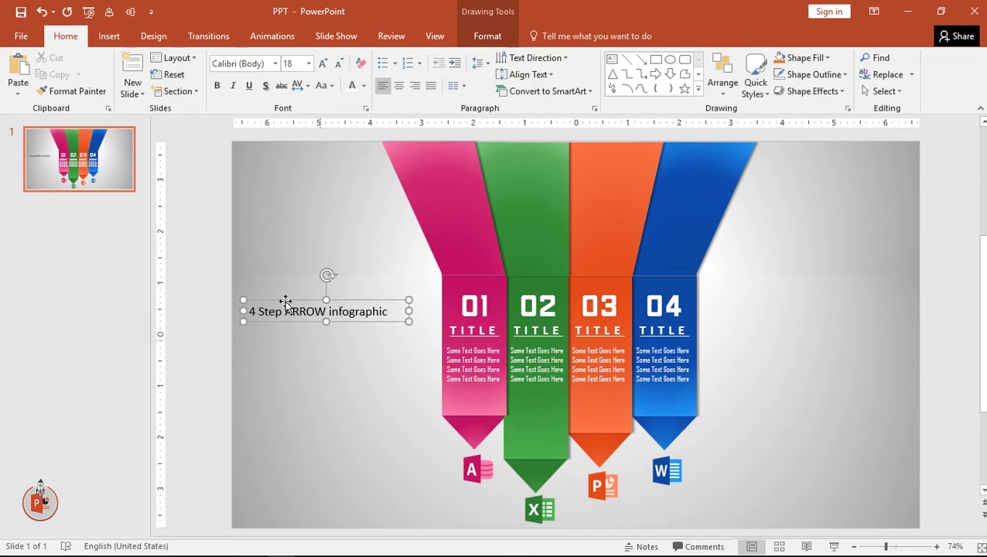
left_click(366, 89)
left_click(374, 161)
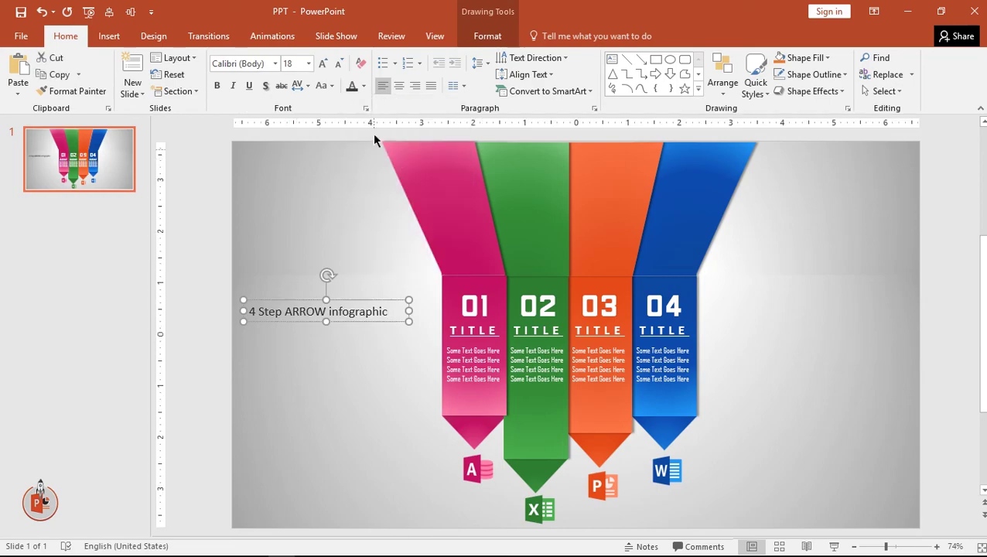
left_click(248, 64)
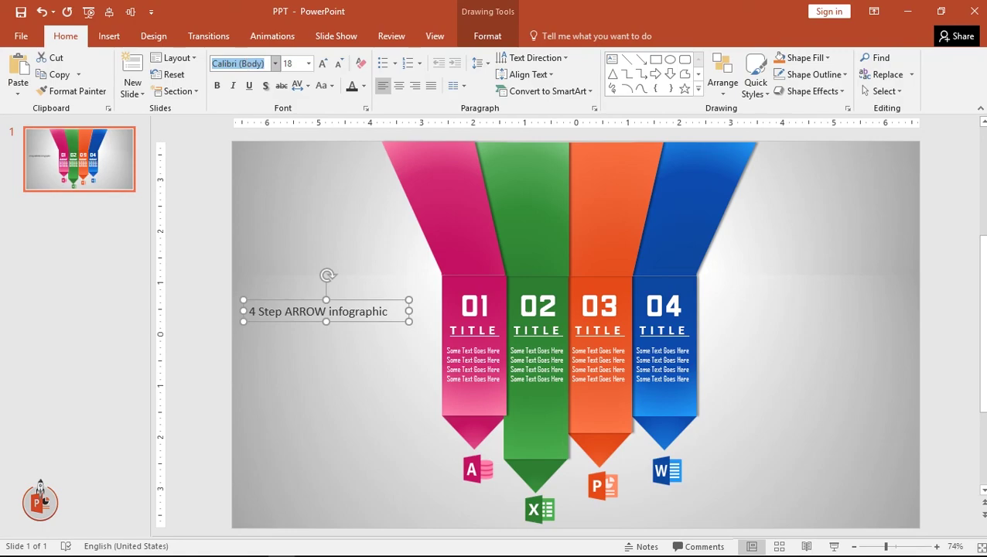
type("TextFont1")
key("Return")
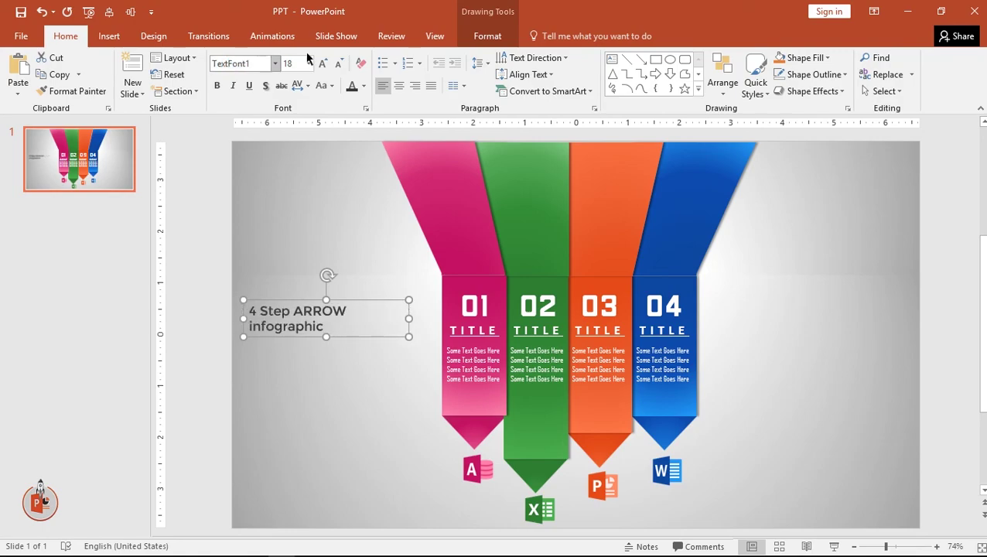
left_click(322, 63)
left_click(323, 63)
left_click(323, 63)
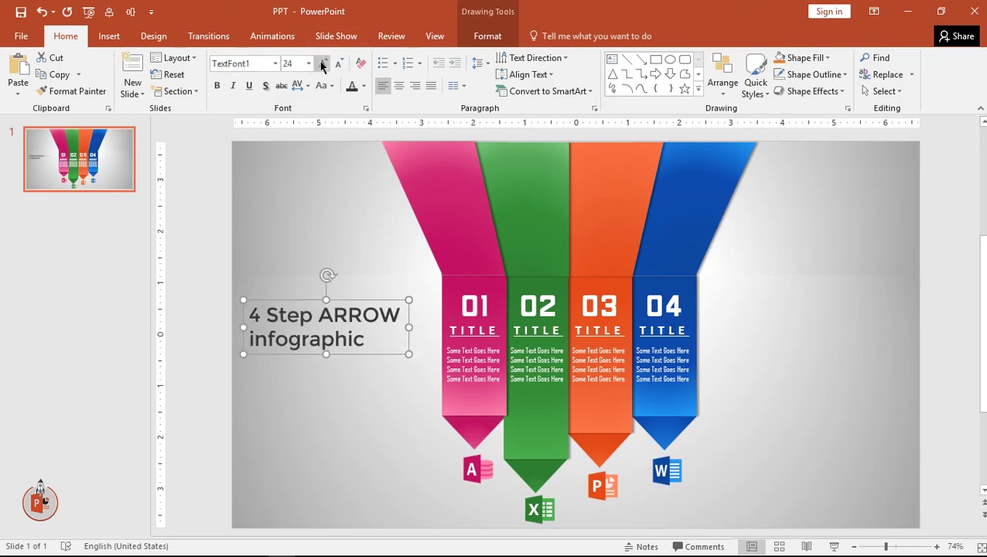
left_click(216, 85)
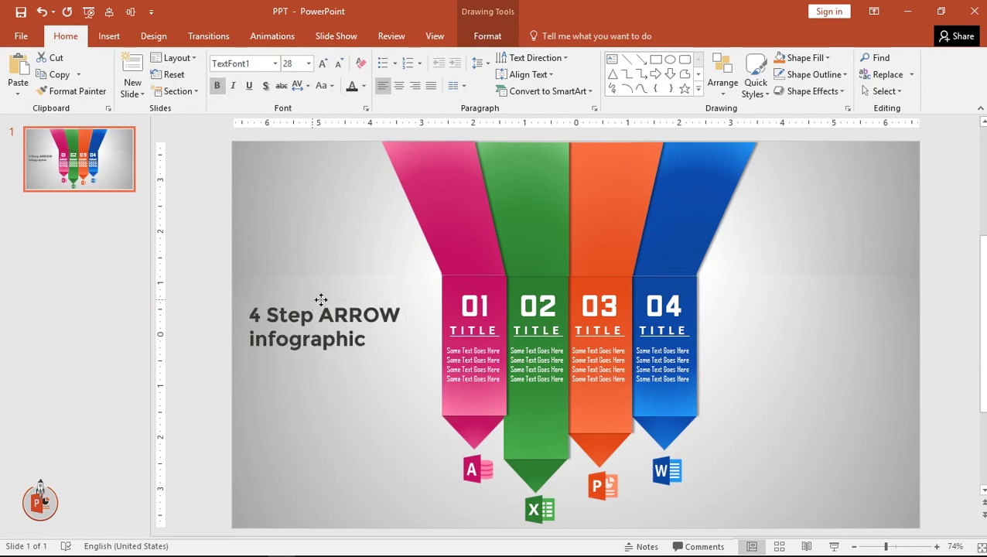
Shift the heading slightly right and run the slide show full screen
left_click_drag(321, 299, 324, 298)
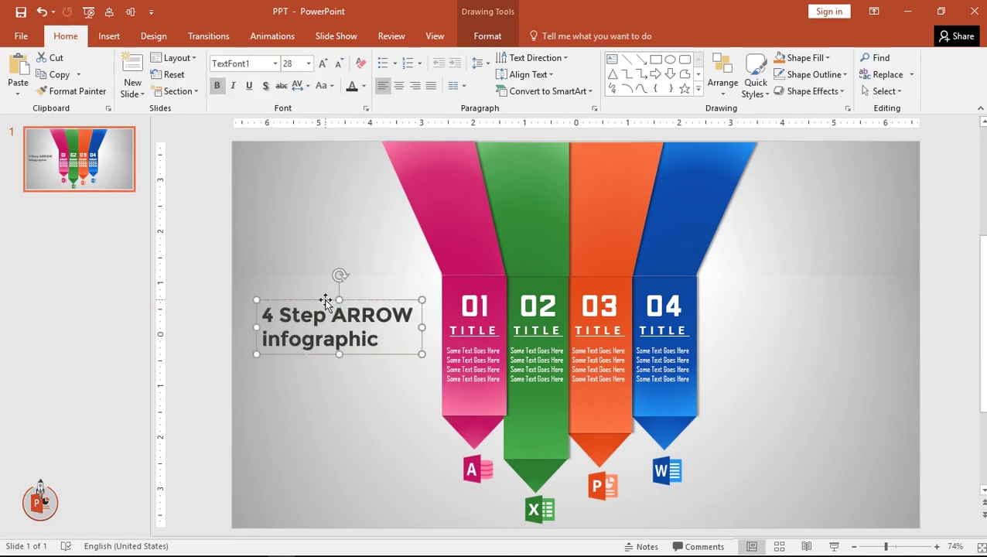
left_click(931, 364)
key("F5")
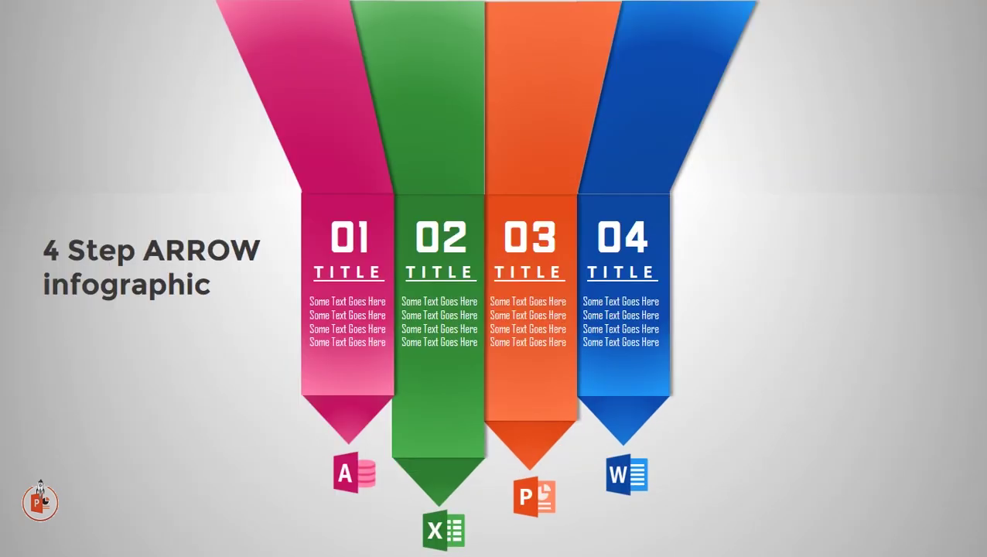